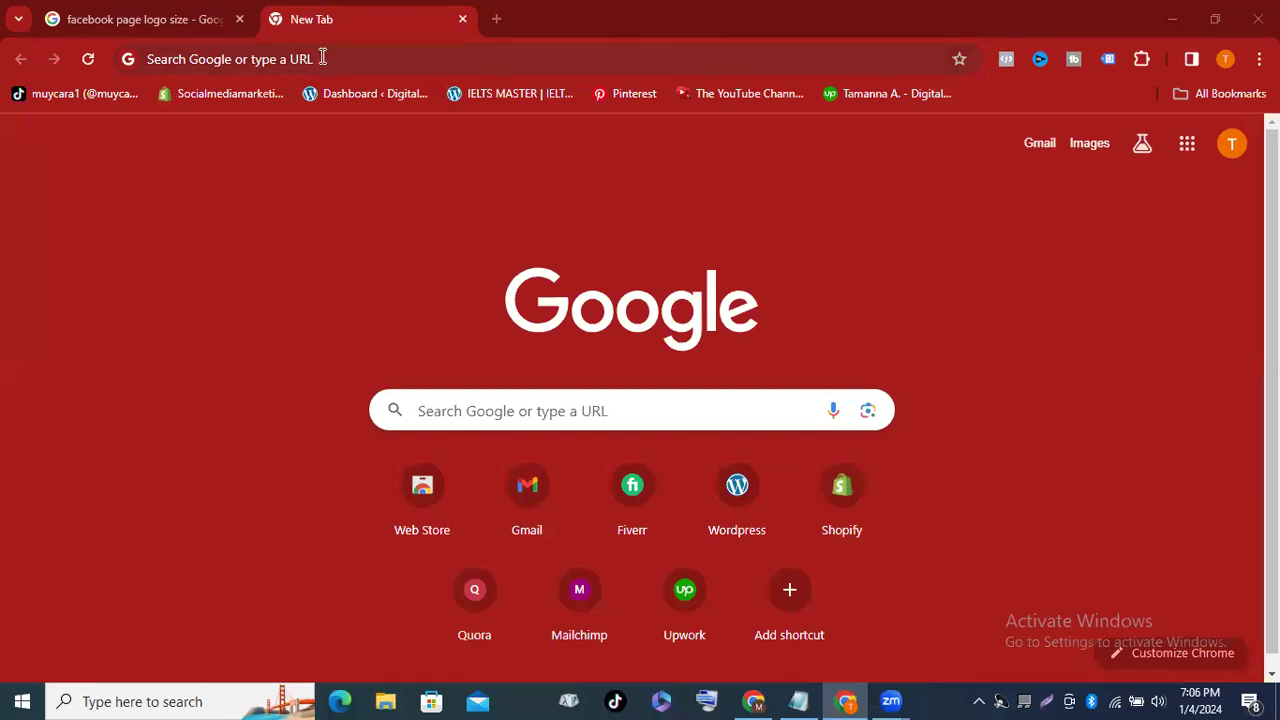
Open the website canva.com in the new browser tab.
{"action": "left_click", "coordinate": [322, 57]}
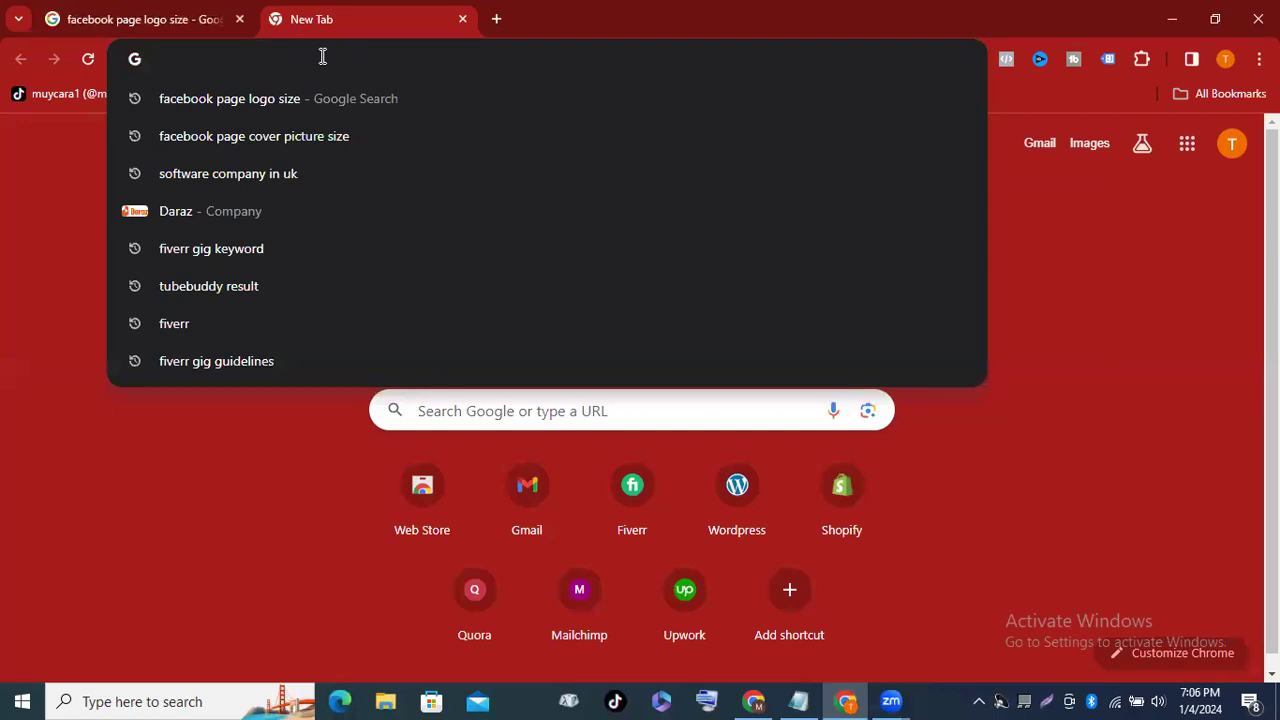
{"action": "type", "text": "caa"}
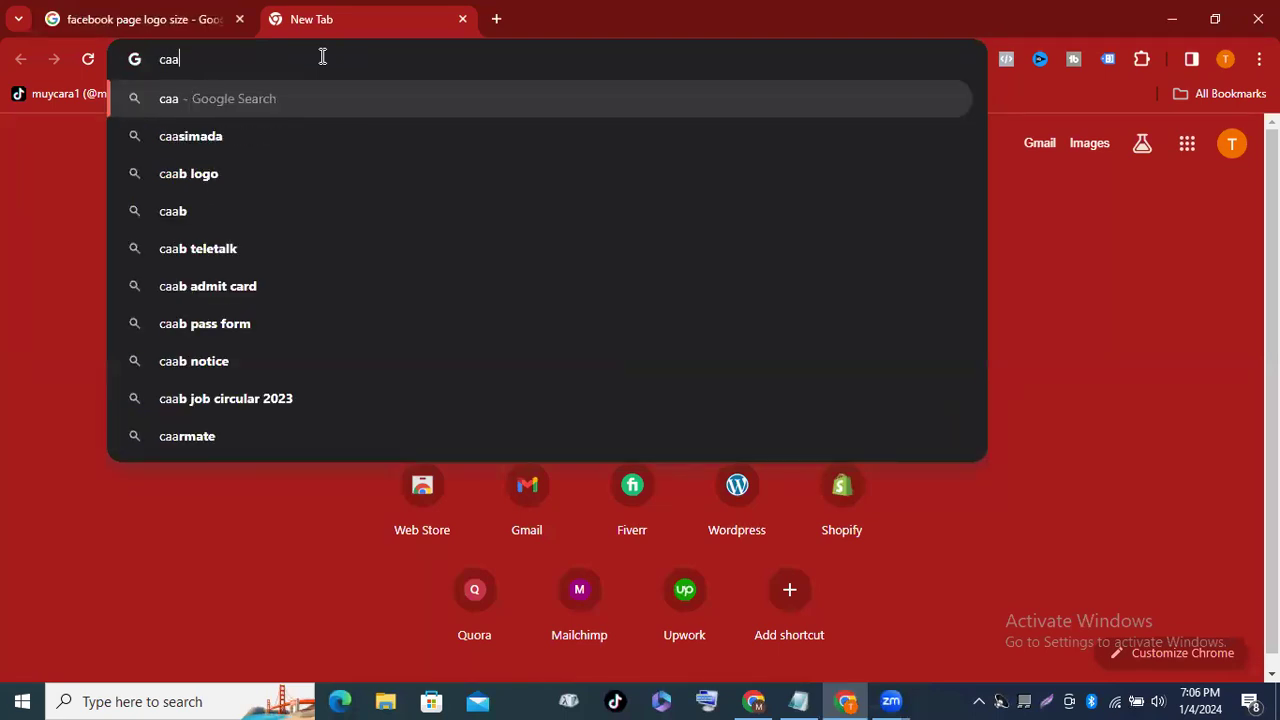
{"action": "key", "text": "BackSpace"}
{"action": "type", "text": "n"}
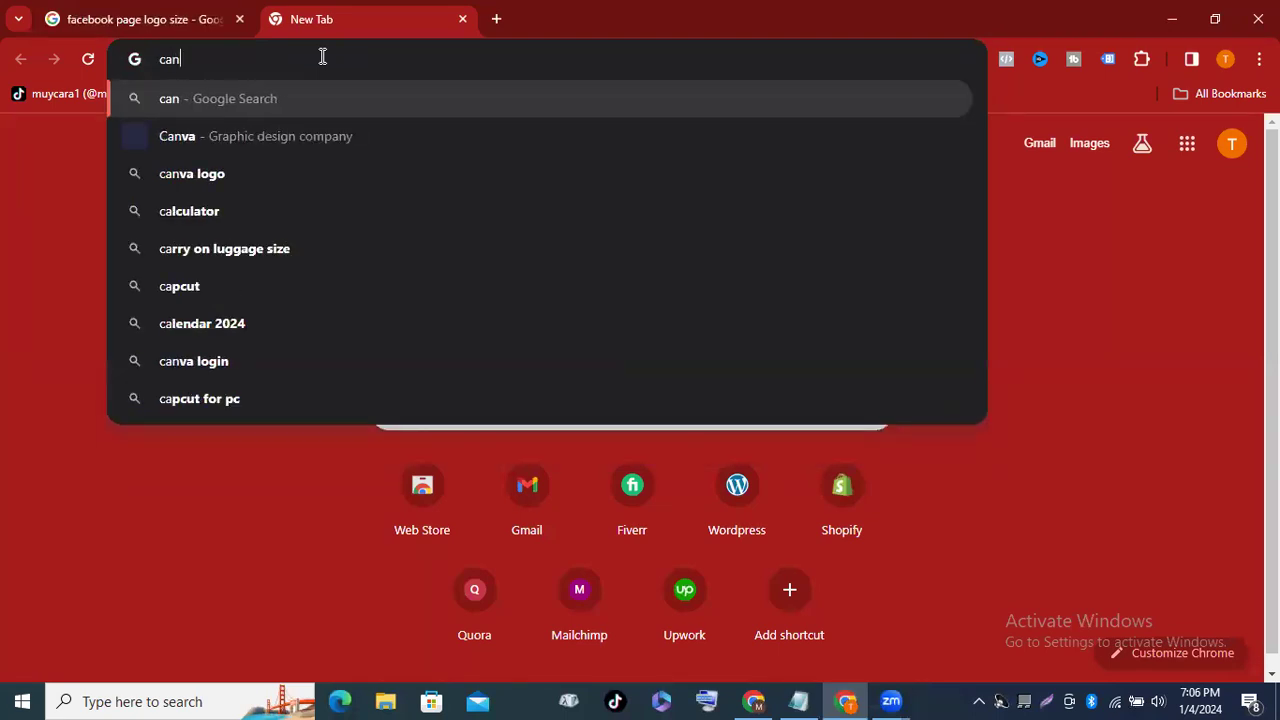
{"action": "type", "text": "va.com"}
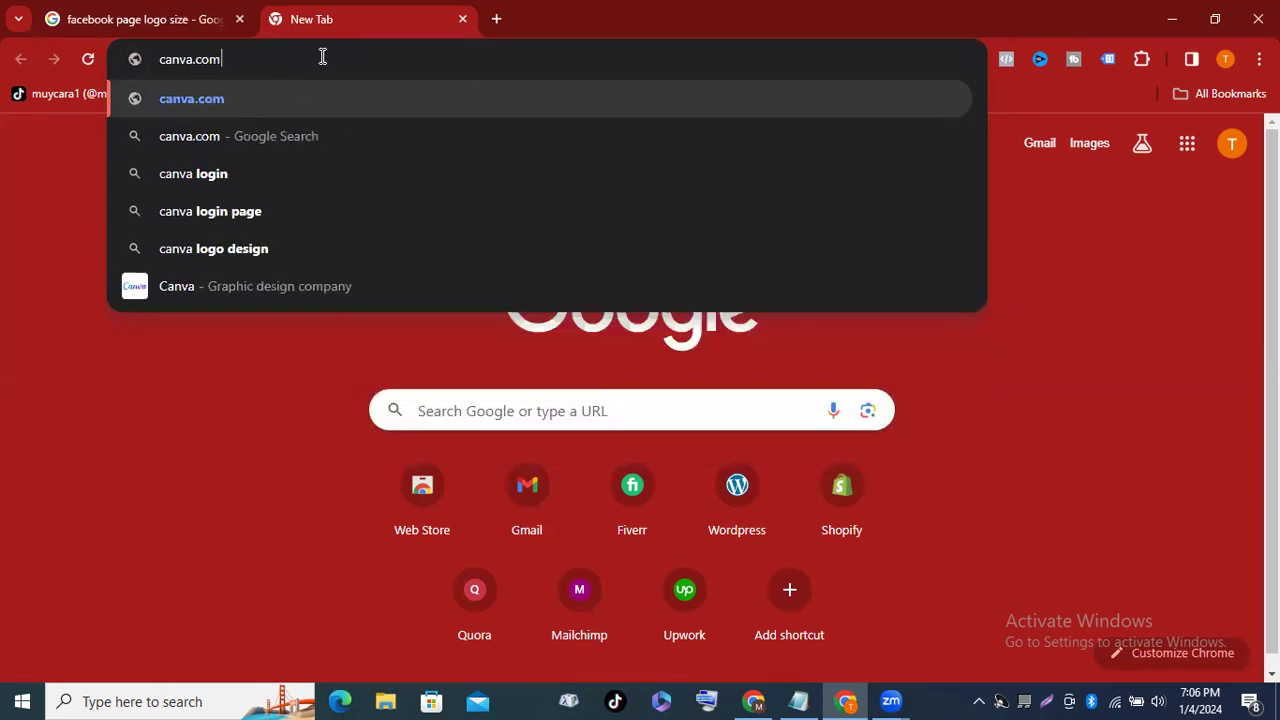
{"action": "key", "text": "Return"}
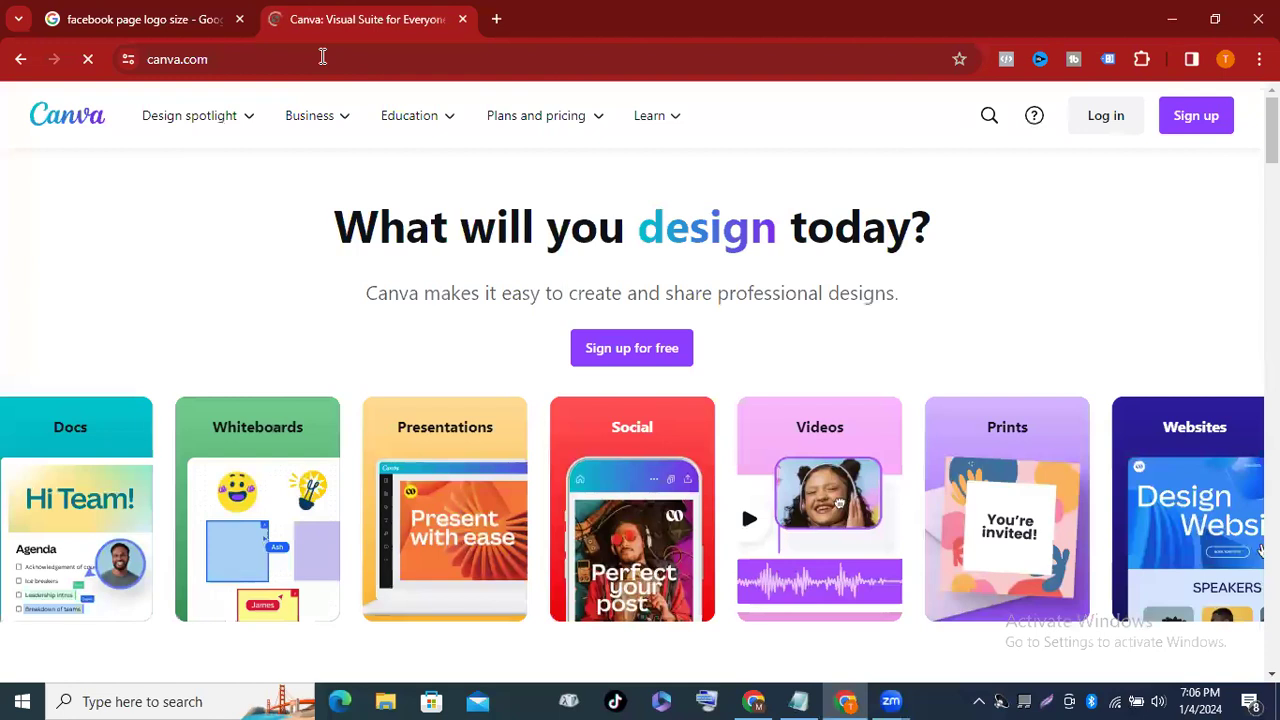
Sign up for Canva with the existing Google account.
{"action": "scroll", "coordinate": [537, 261], "scroll_direction": "down", "scroll_amount": 3}
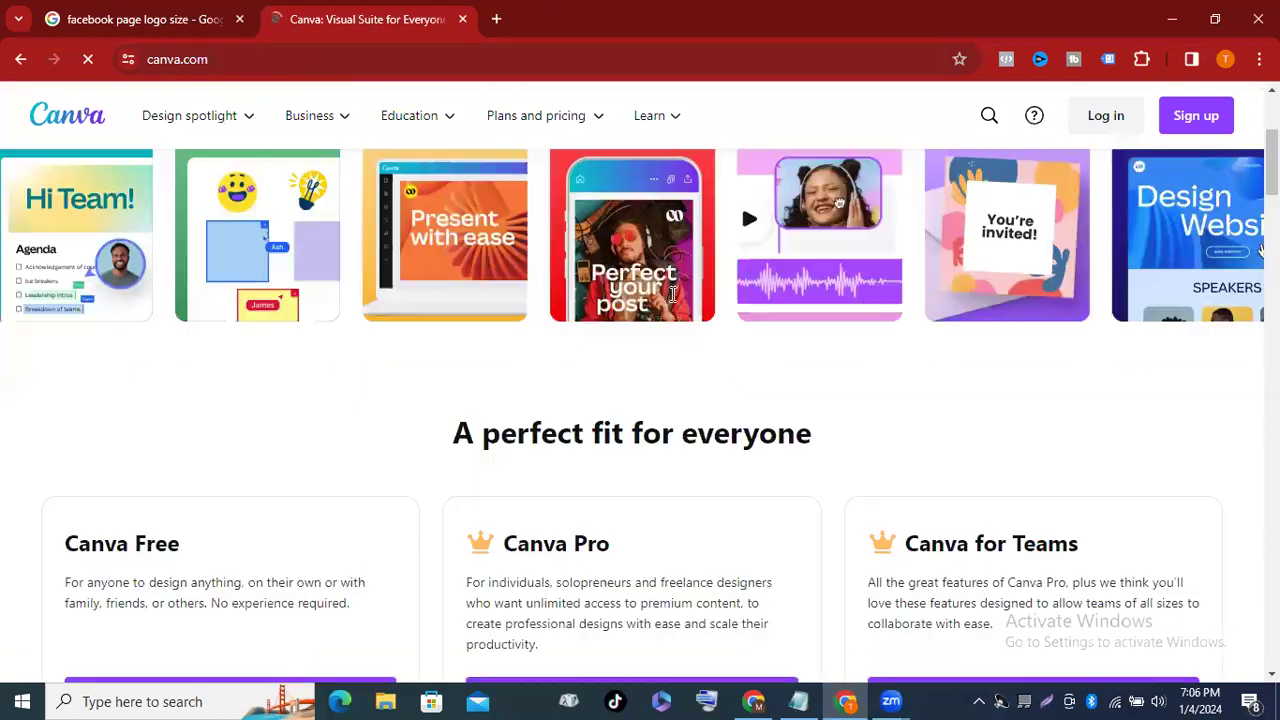
{"action": "scroll", "coordinate": [812, 288], "scroll_direction": "down", "scroll_amount": 2}
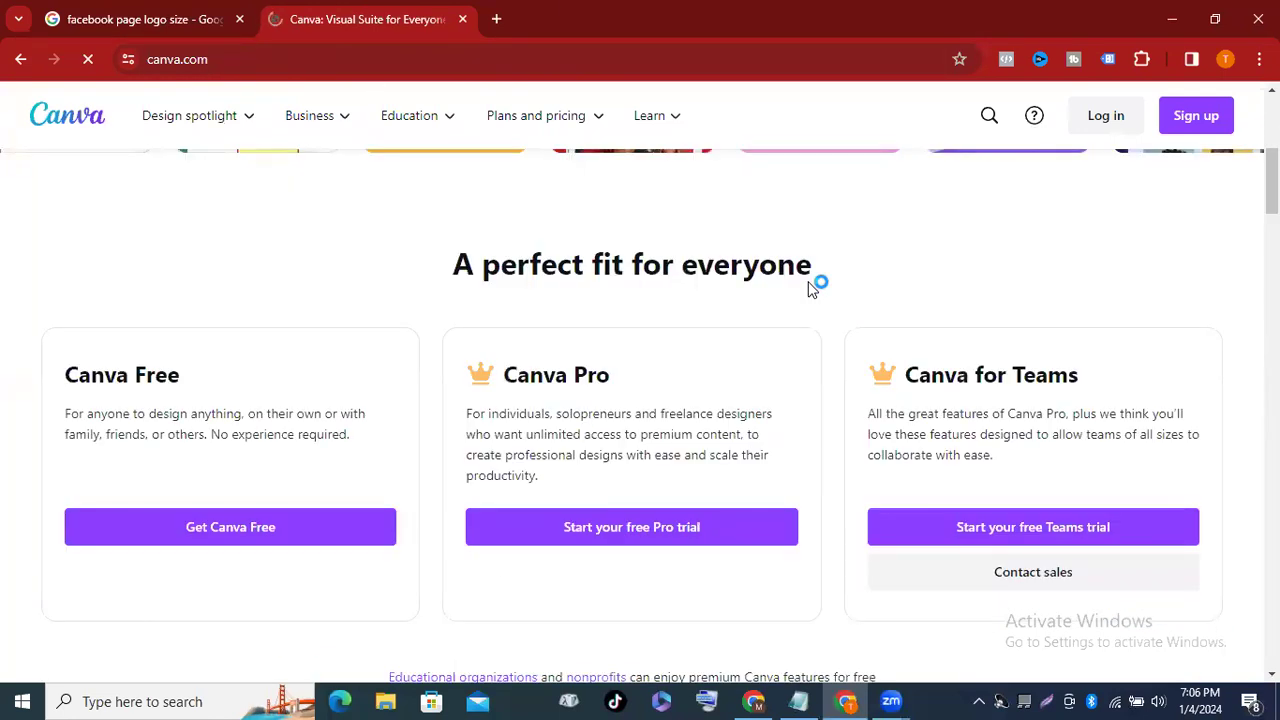
{"action": "scroll", "coordinate": [862, 323], "scroll_direction": "up", "scroll_amount": 5}
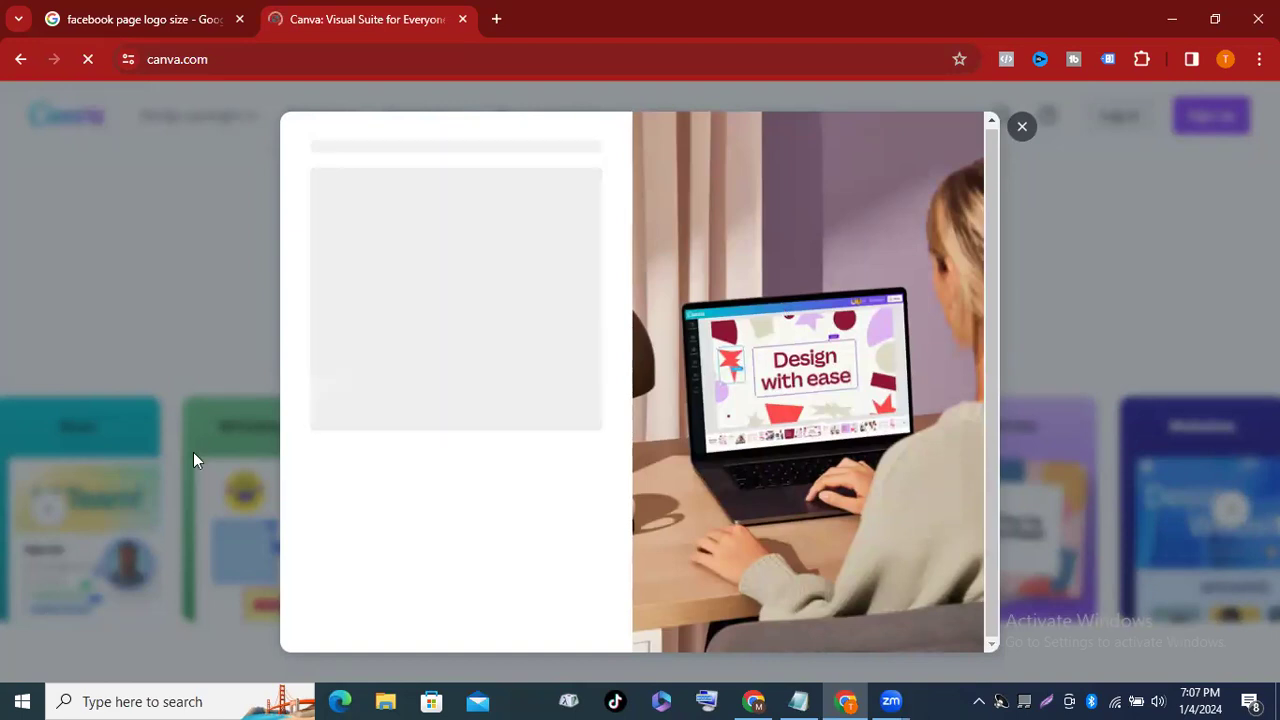
{"action": "left_click", "coordinate": [1022, 127]}
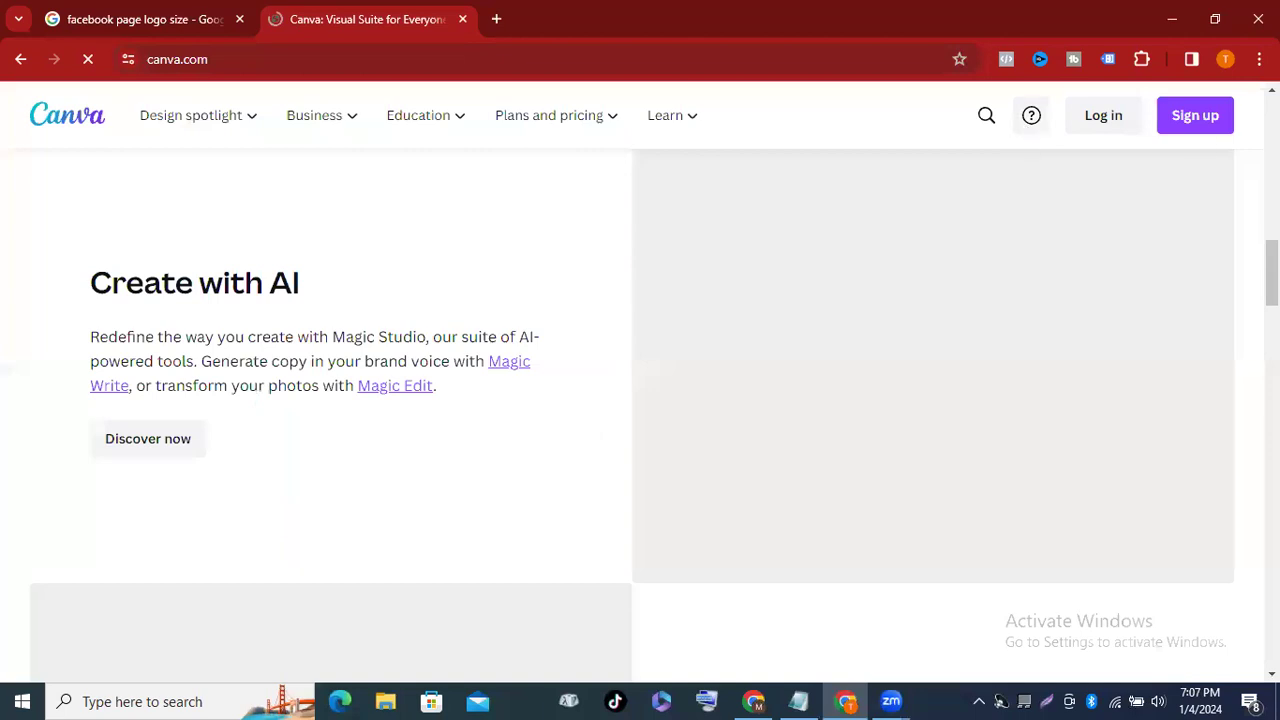
{"action": "left_click", "coordinate": [1200, 117]}
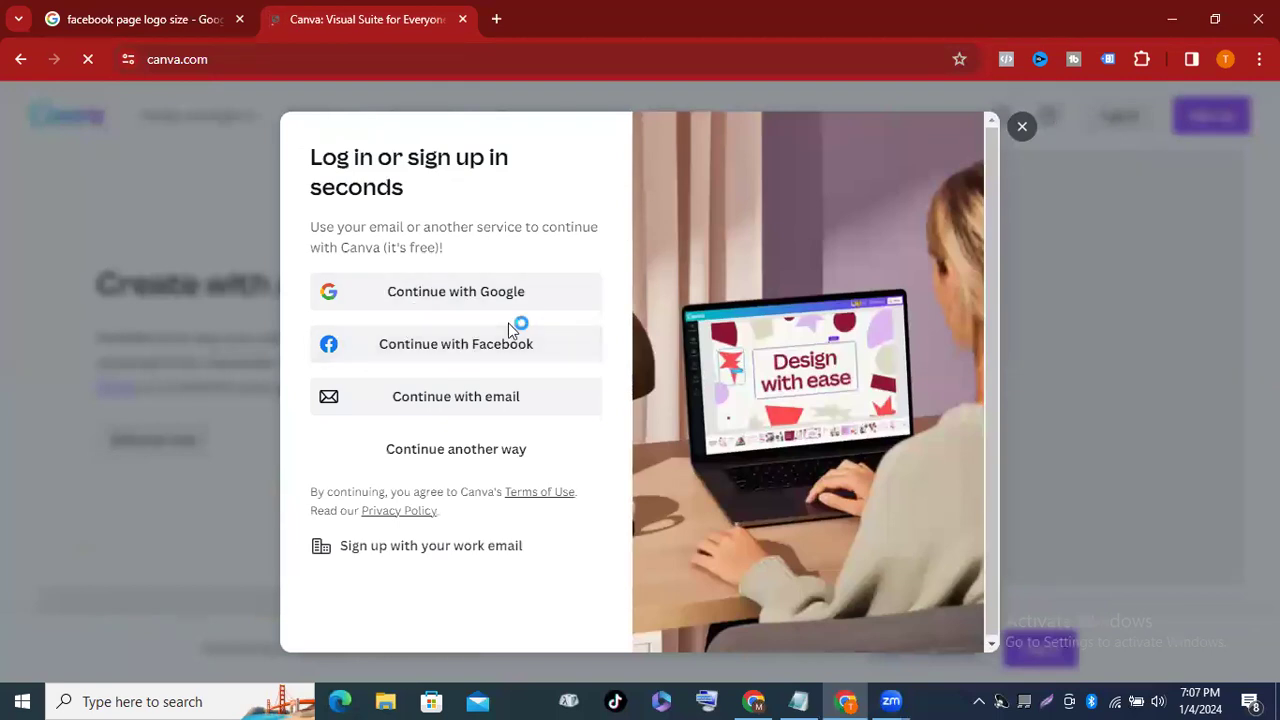
{"action": "left_click", "coordinate": [462, 291]}
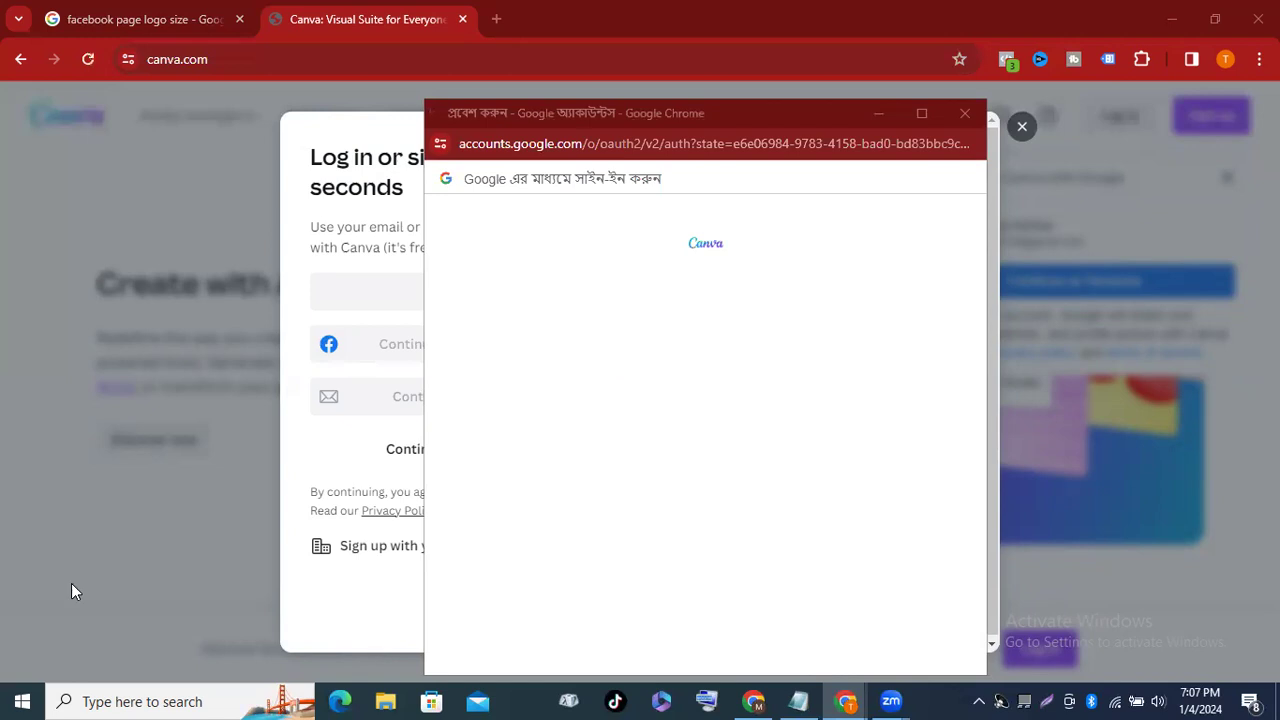
{"action": "left_click", "coordinate": [561, 396]}
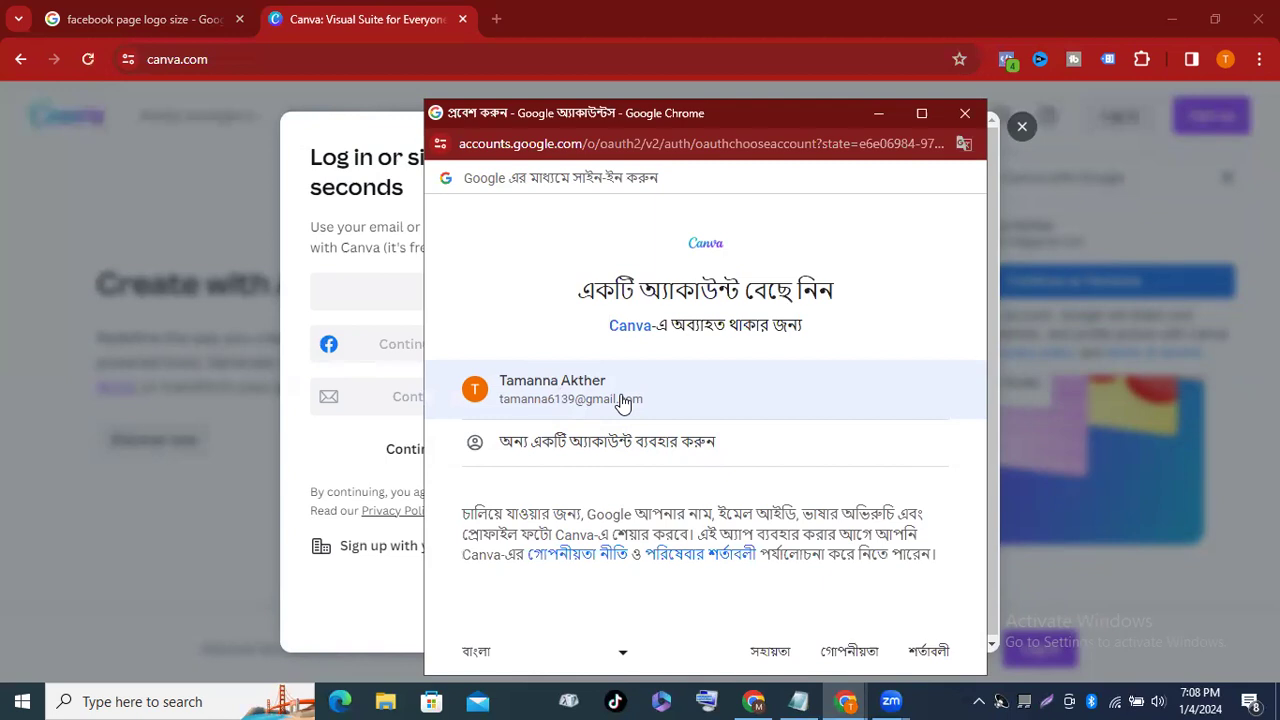
{"action": "left_click", "coordinate": [690, 400]}
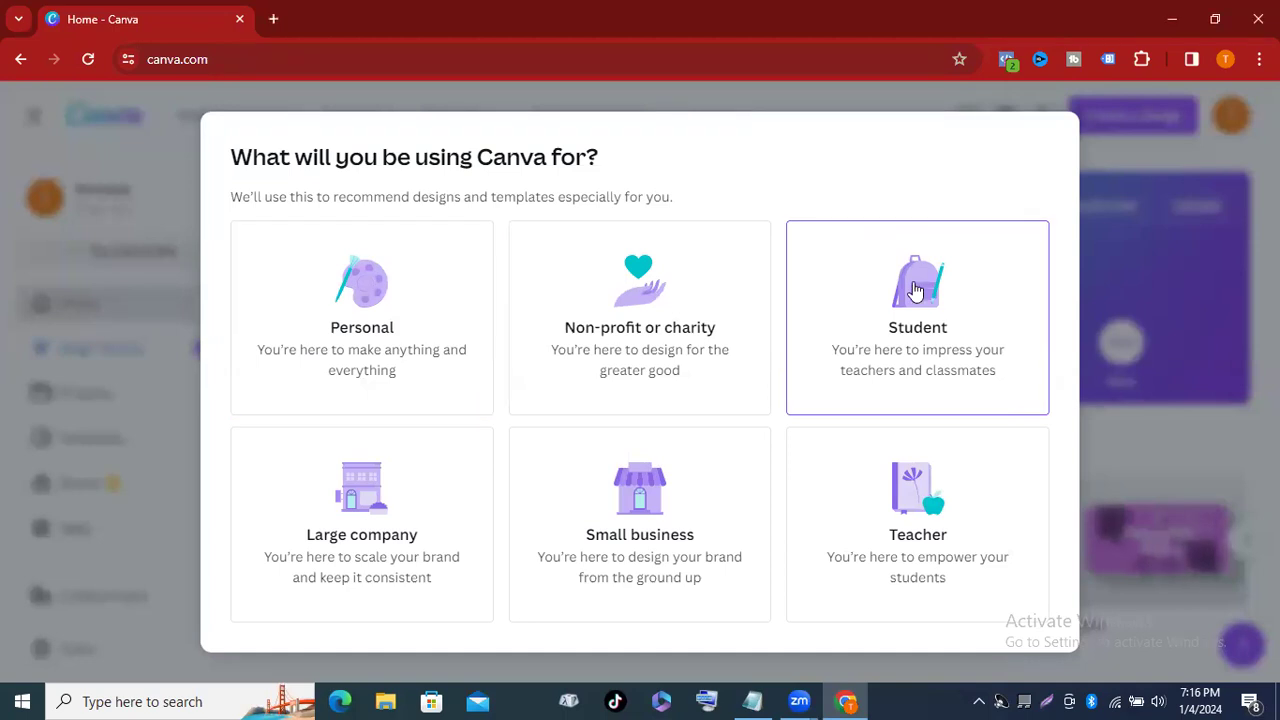
Complete the Canva usage questions by choosing Student and University as the place of study.
{"action": "left_click", "coordinate": [915, 290]}
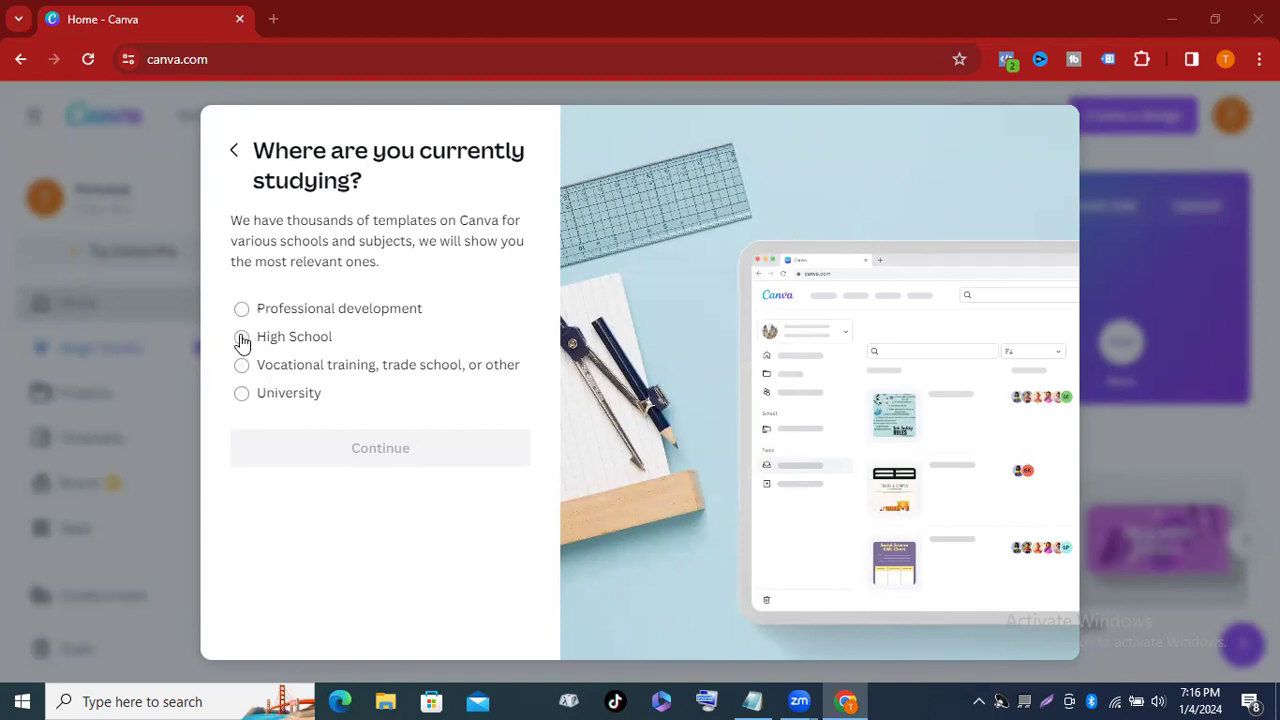
{"action": "left_click", "coordinate": [241, 396]}
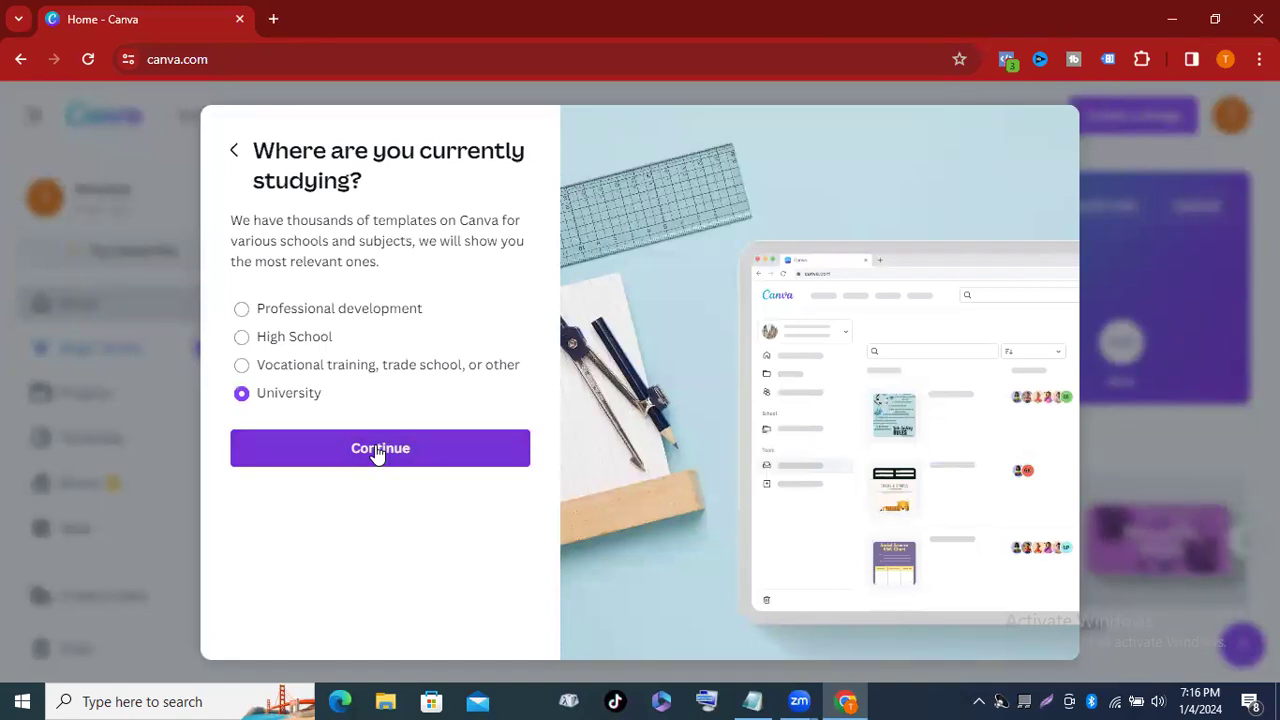
{"action": "left_click", "coordinate": [378, 450]}
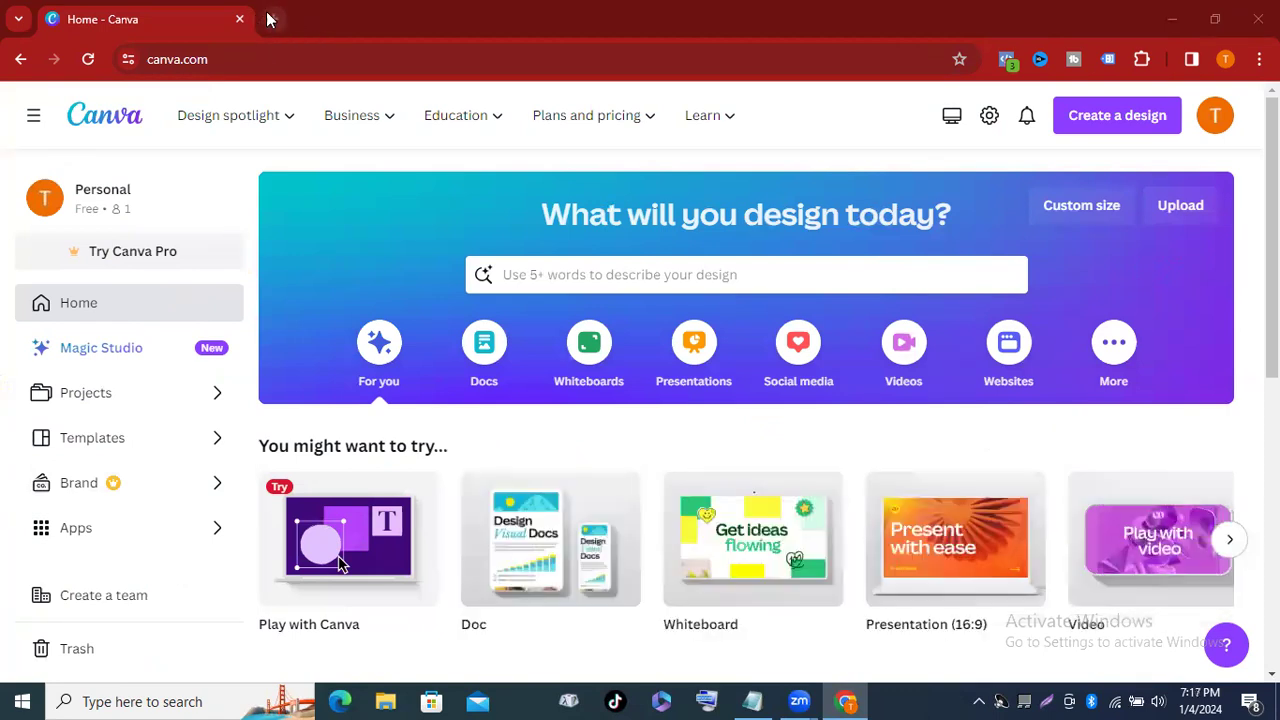
Search Google in a new tab for "facebook page logo size" and review the results for the profile picture dimensions.
{"action": "left_click", "coordinate": [270, 20]}
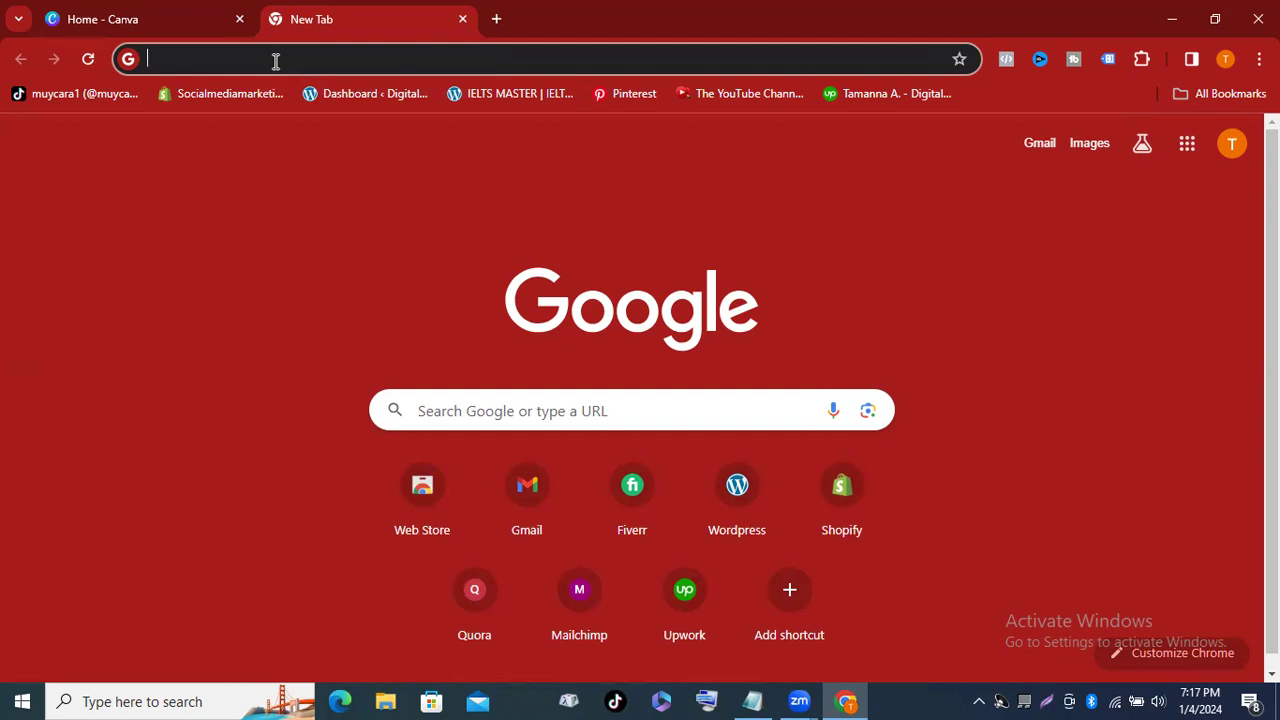
{"action": "type", "text": "facebook page logo size"}
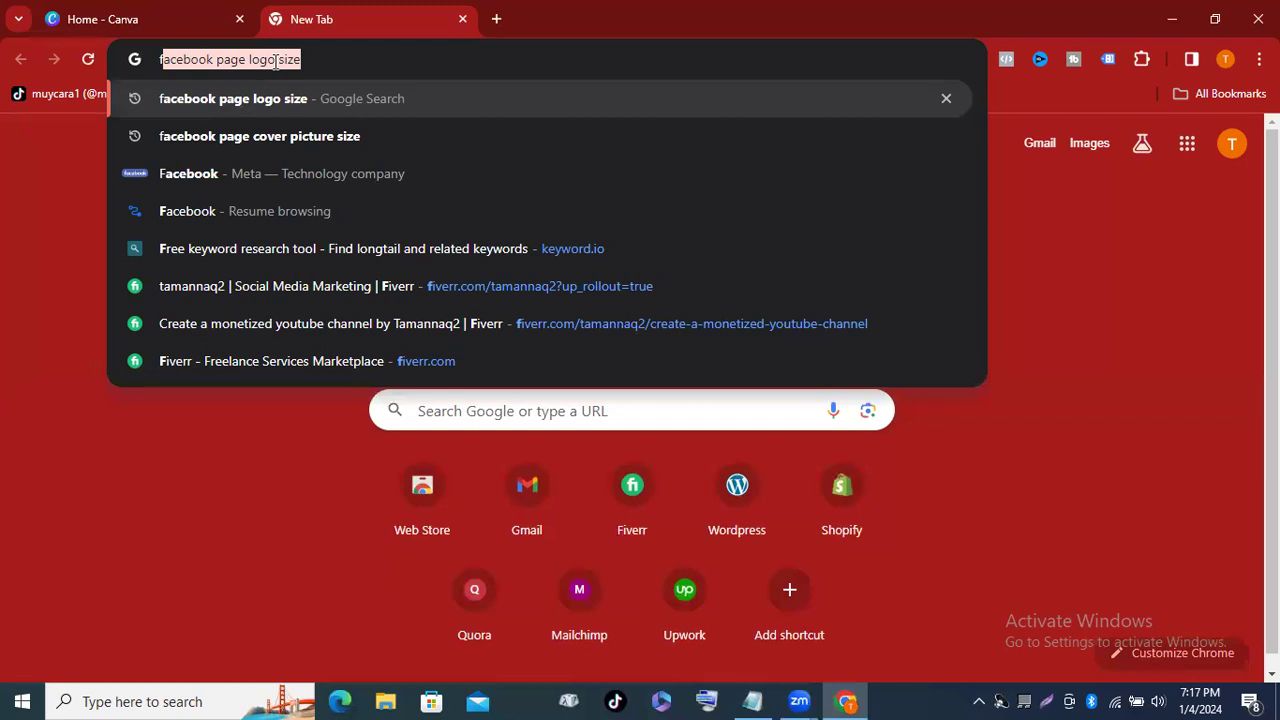
{"action": "key", "text": "Return"}
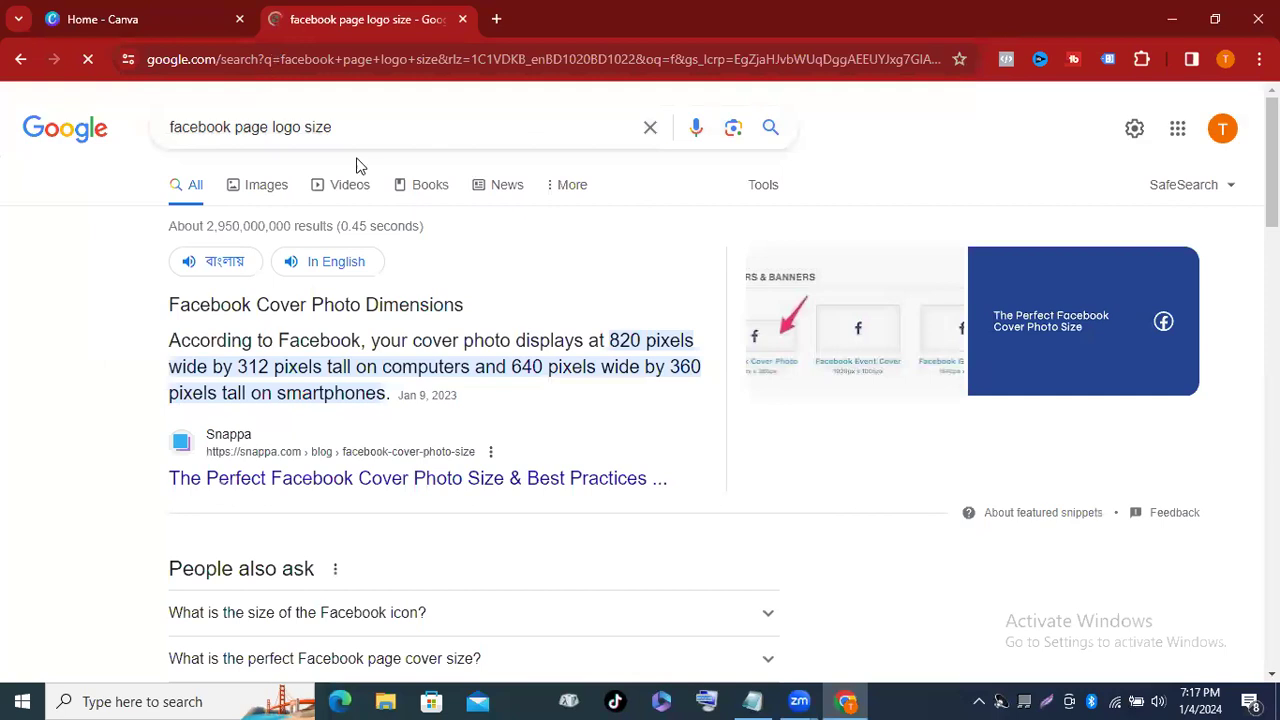
{"action": "scroll", "coordinate": [271, 332], "scroll_direction": "down", "scroll_amount": 4}
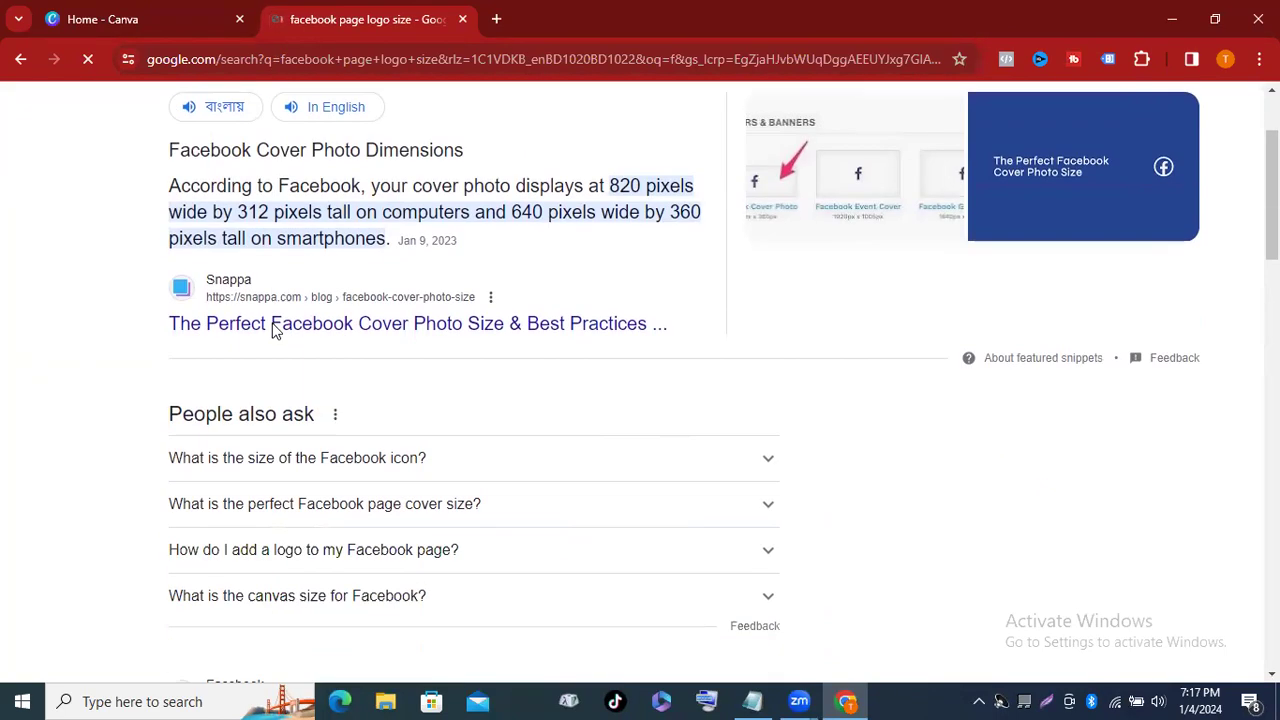
{"action": "scroll", "coordinate": [260, 340], "scroll_direction": "up", "scroll_amount": 4}
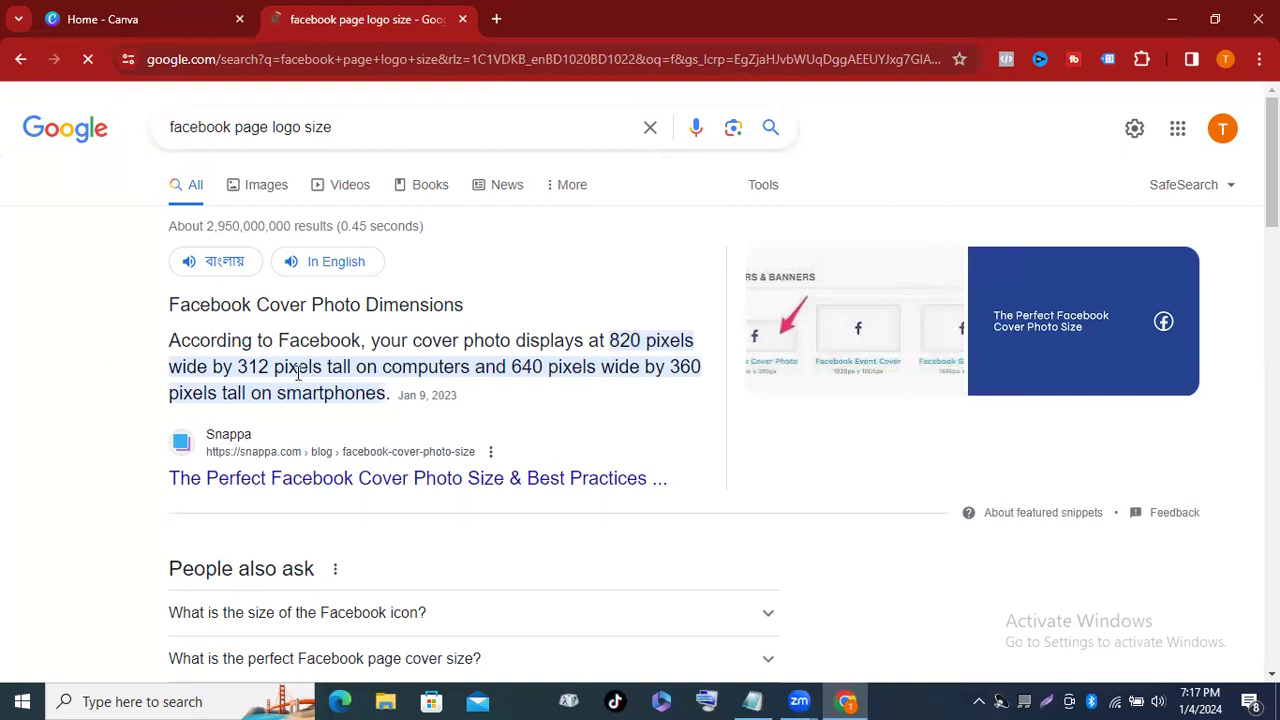
{"action": "scroll", "coordinate": [305, 377], "scroll_direction": "down", "scroll_amount": 5}
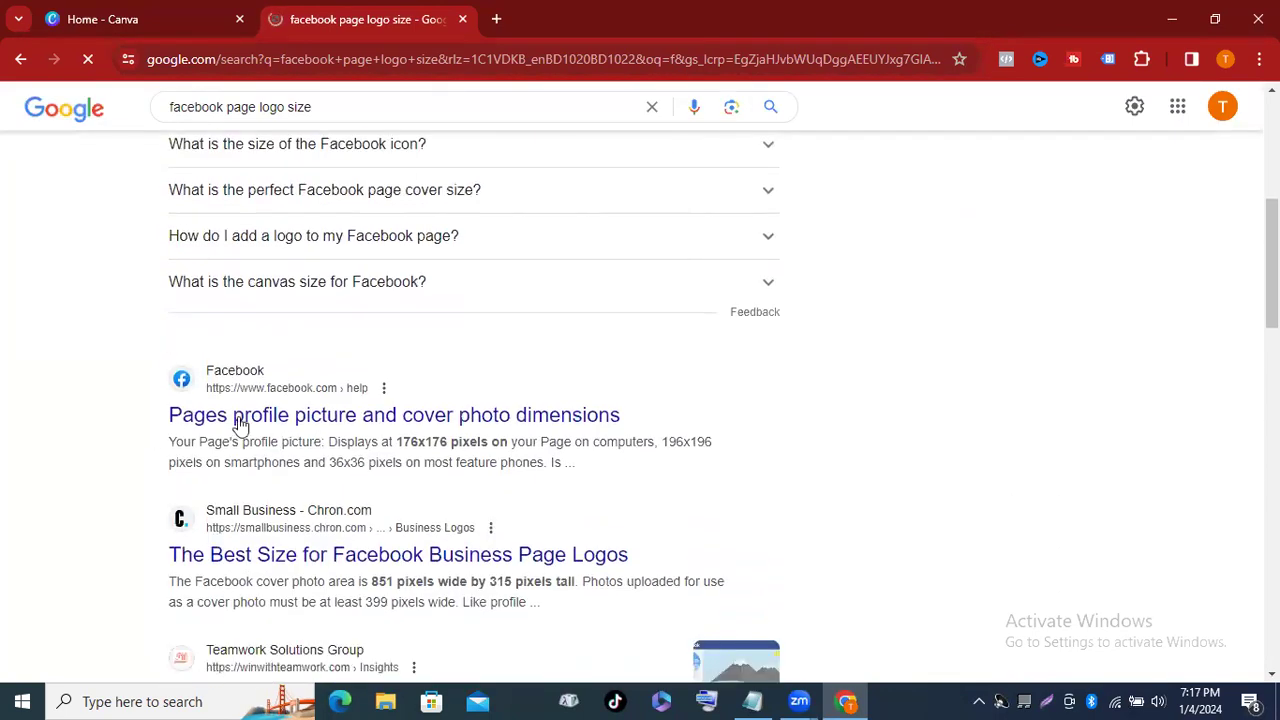
{"action": "scroll", "coordinate": [400, 340], "scroll_direction": "down", "scroll_amount": 1}
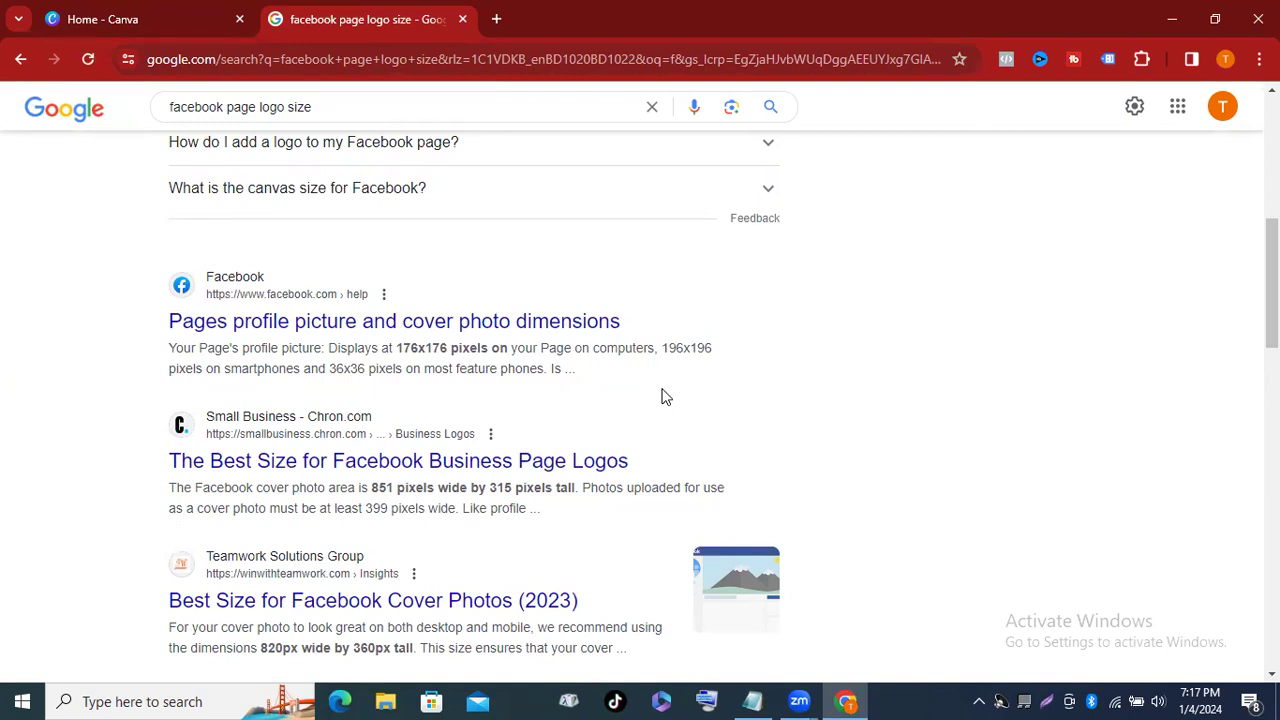
Return to Canva and create a new custom-size design 176 px wide and 176 px high.
{"action": "left_click", "coordinate": [173, 15]}
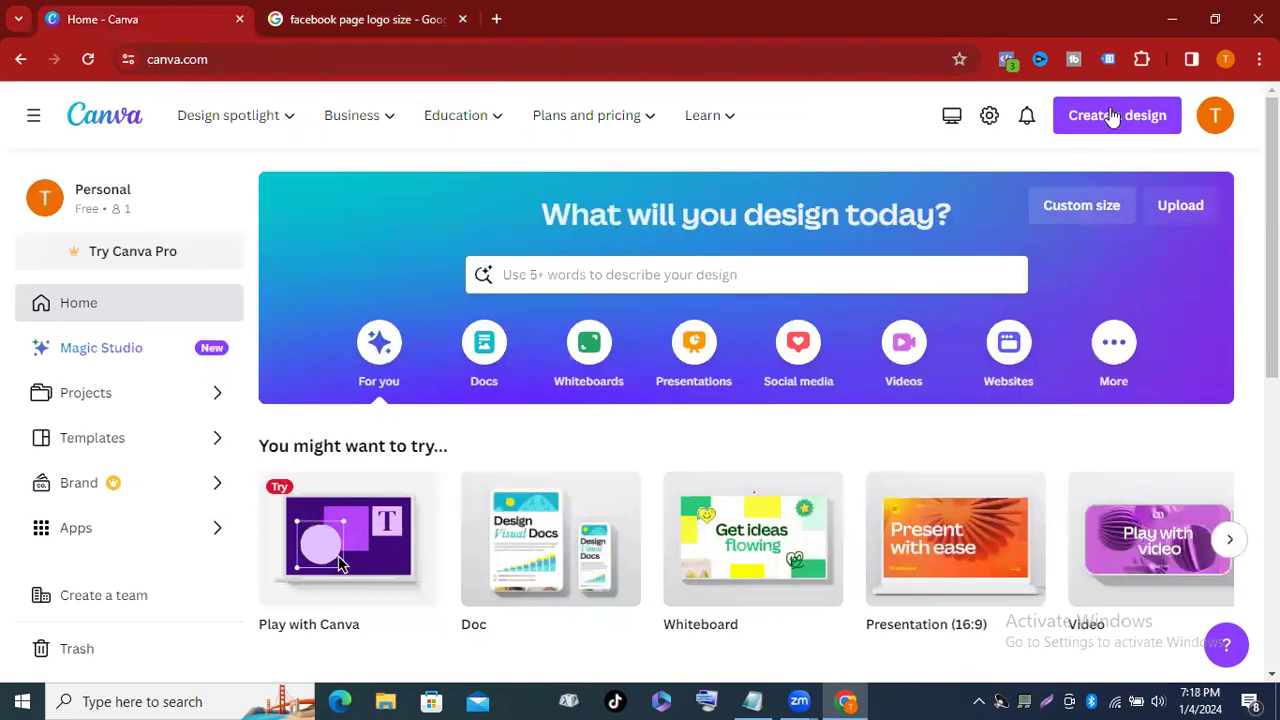
{"action": "left_click", "coordinate": [1080, 210]}
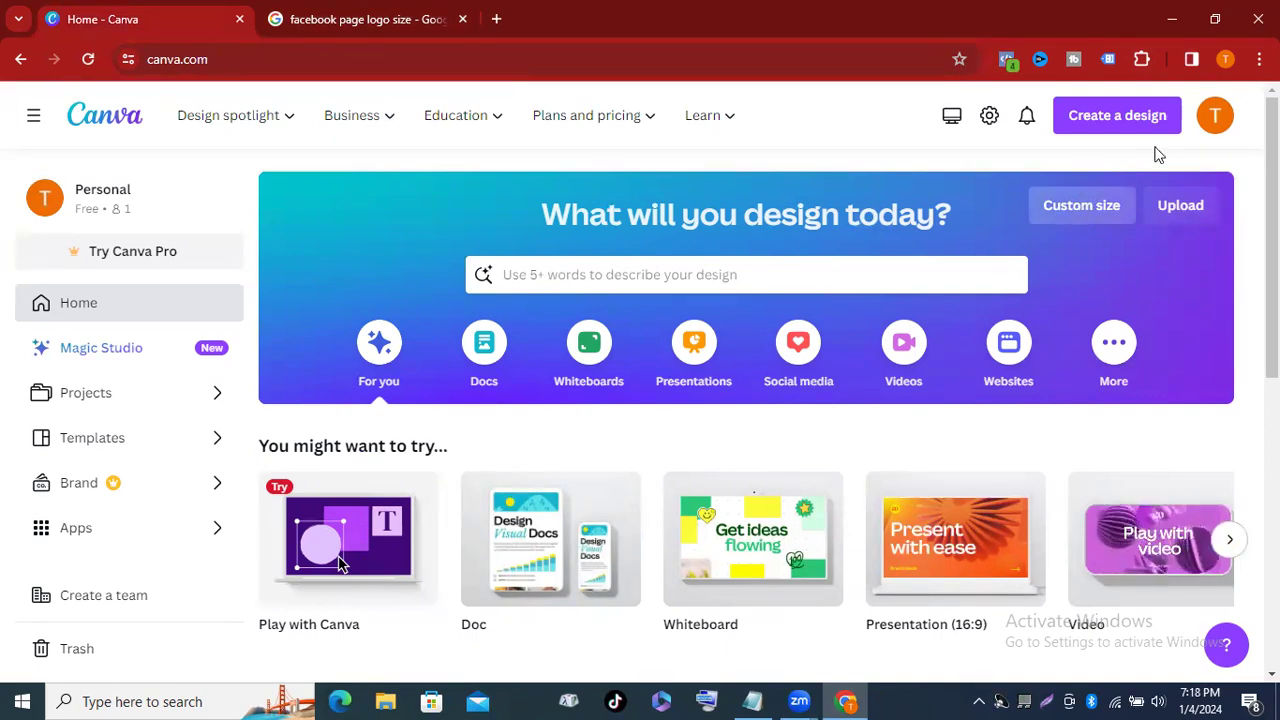
{"action": "left_click", "coordinate": [1121, 117]}
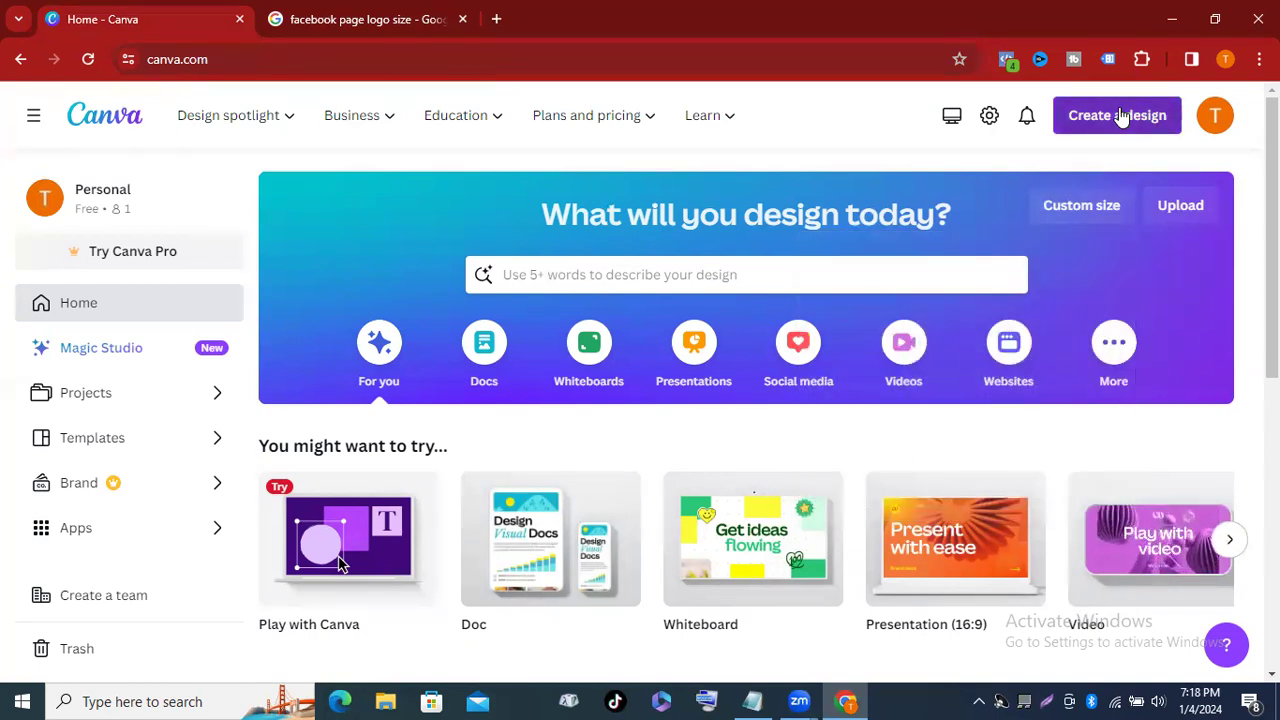
{"action": "left_click", "coordinate": [1092, 202]}
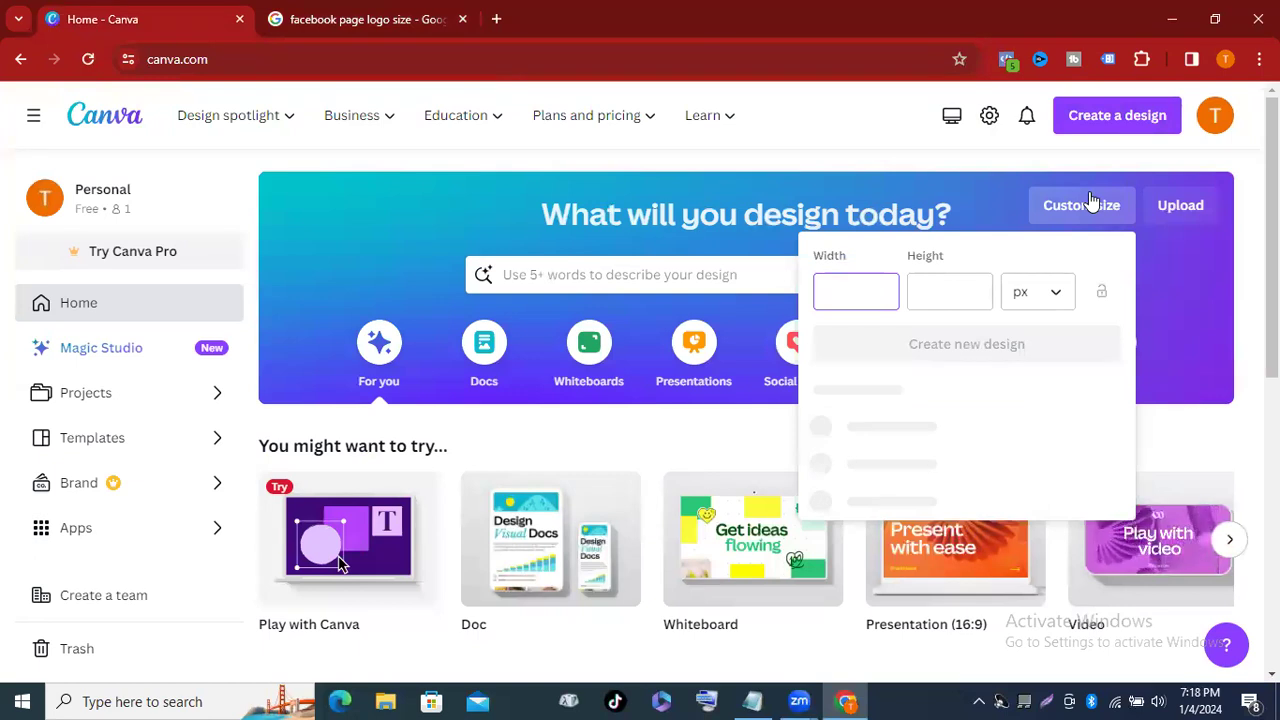
{"action": "type", "text": "1"}
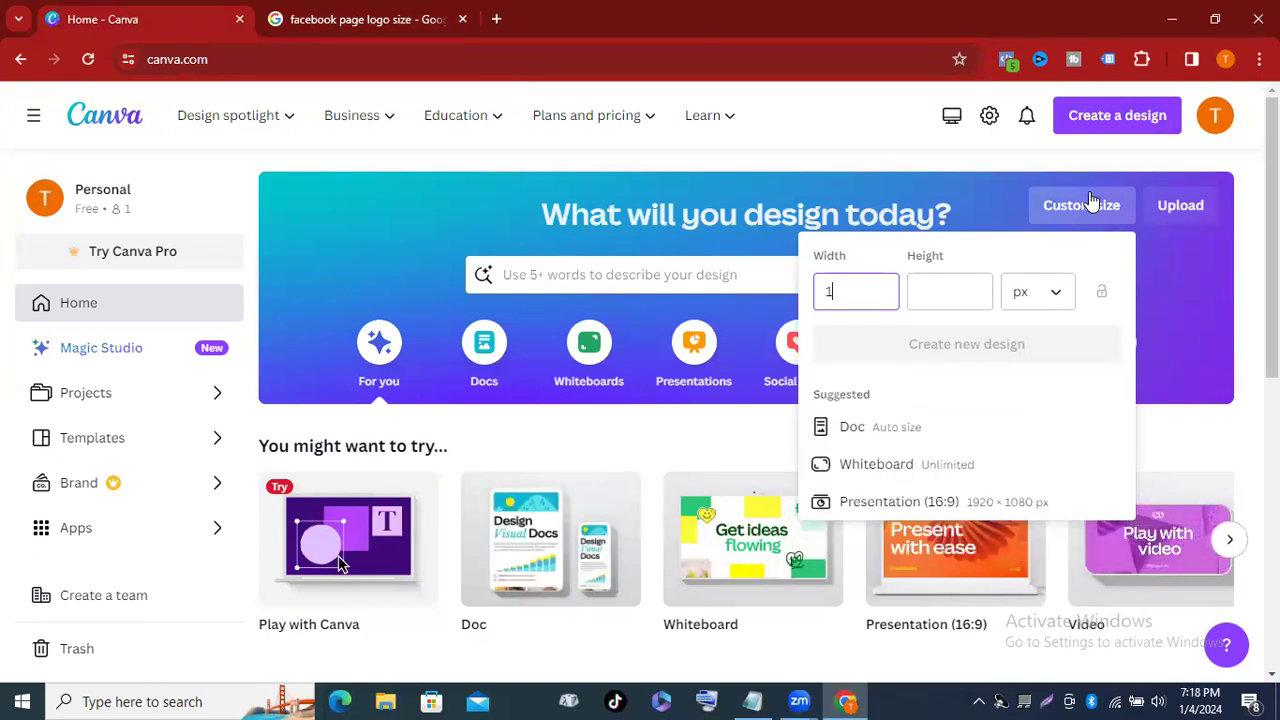
{"action": "type", "text": "76"}
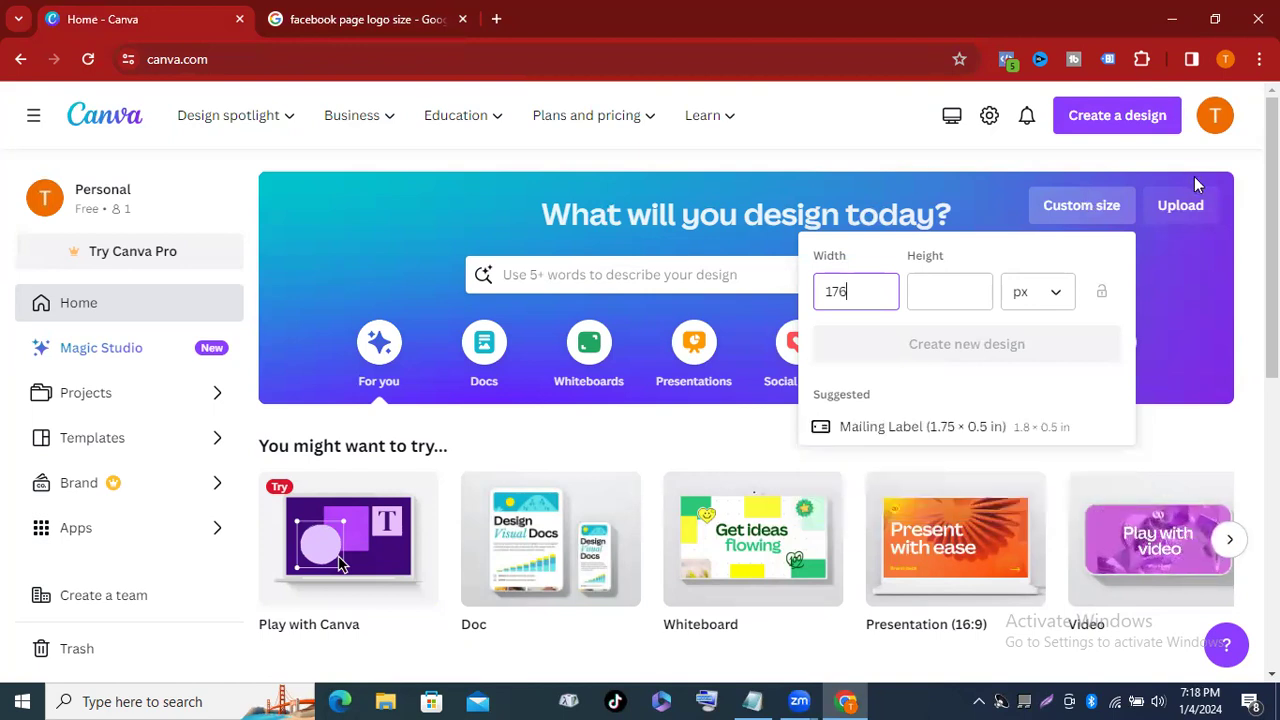
{"action": "left_click", "coordinate": [961, 301]}
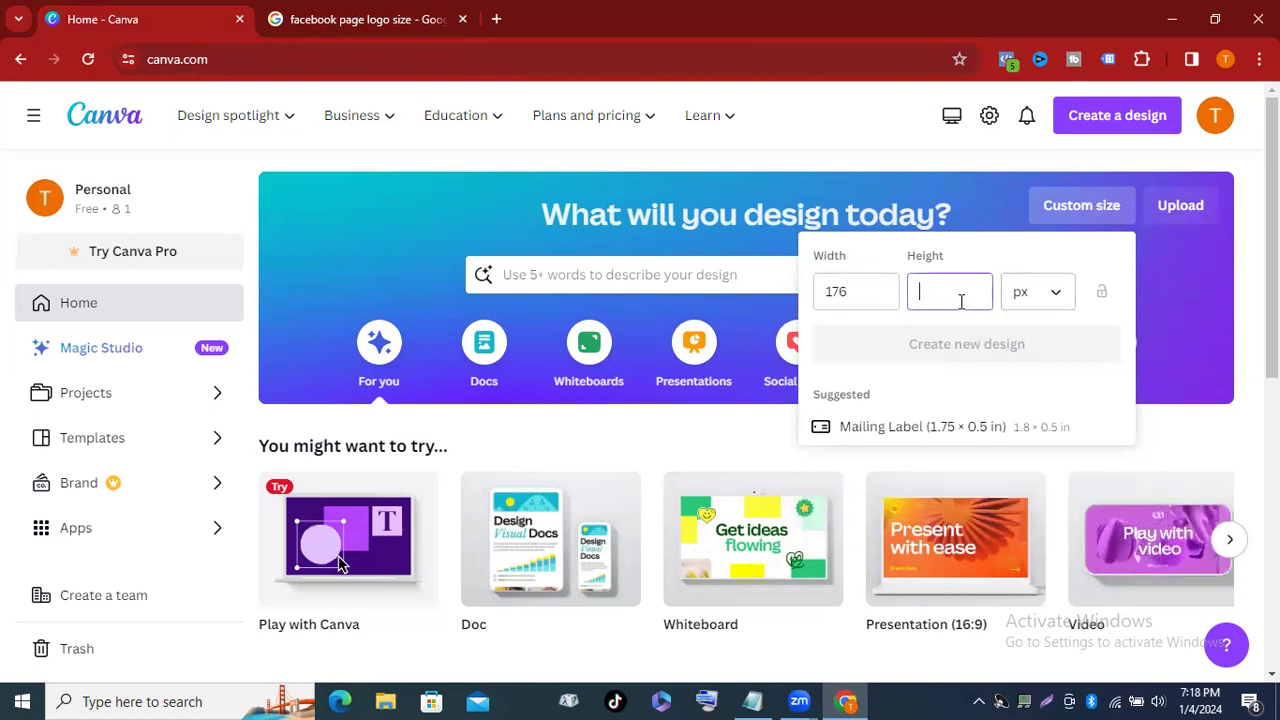
{"action": "type", "text": "176"}
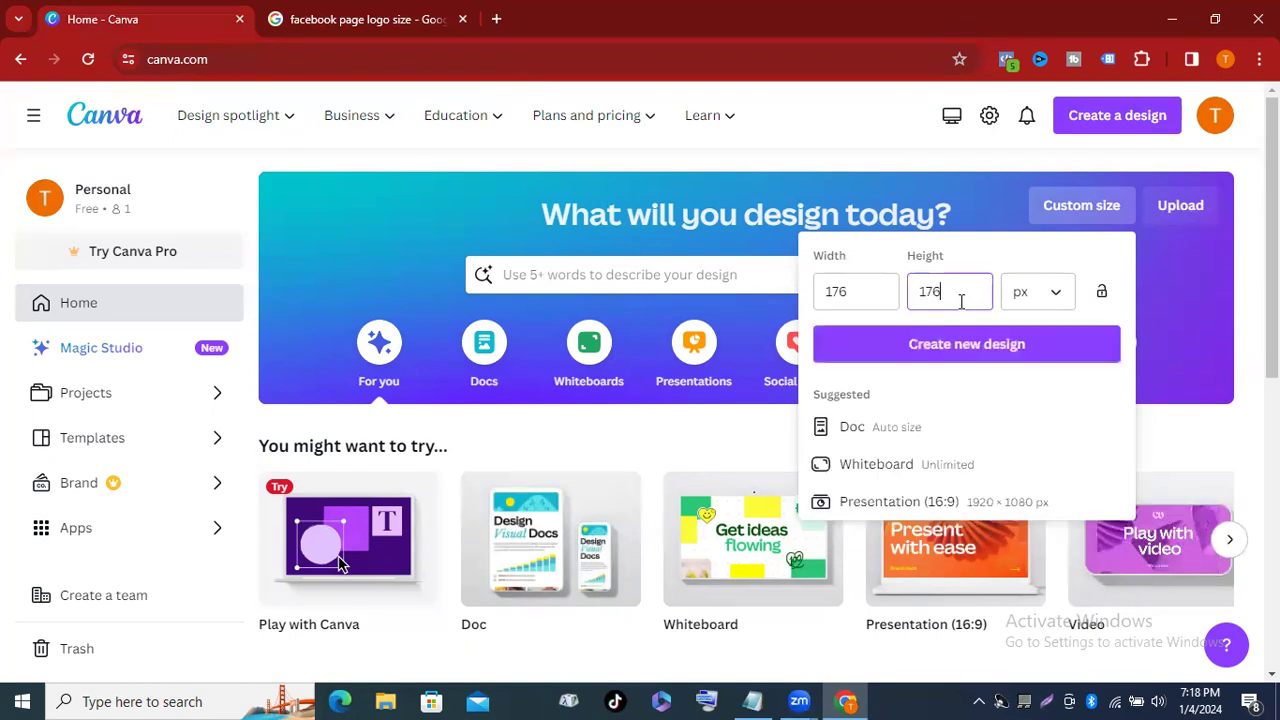
{"action": "left_click", "coordinate": [991, 346]}
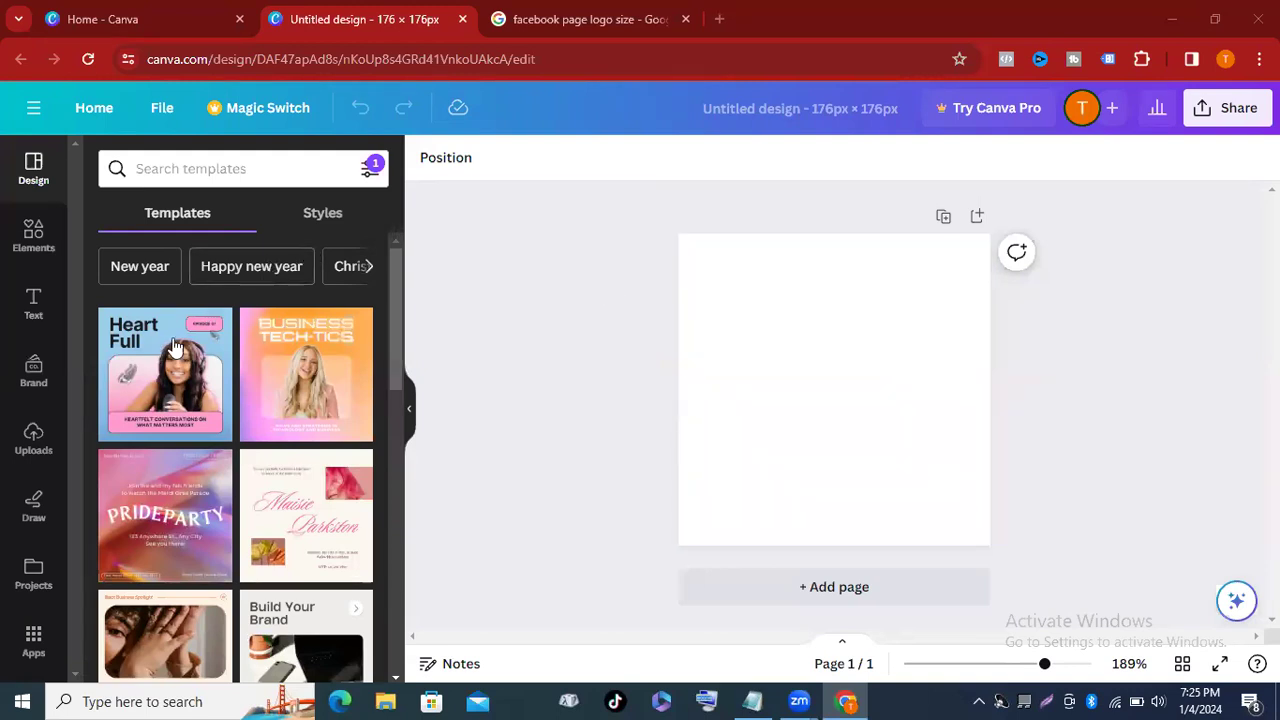
Search the design templates for "clothing logo".
{"action": "left_click", "coordinate": [200, 168]}
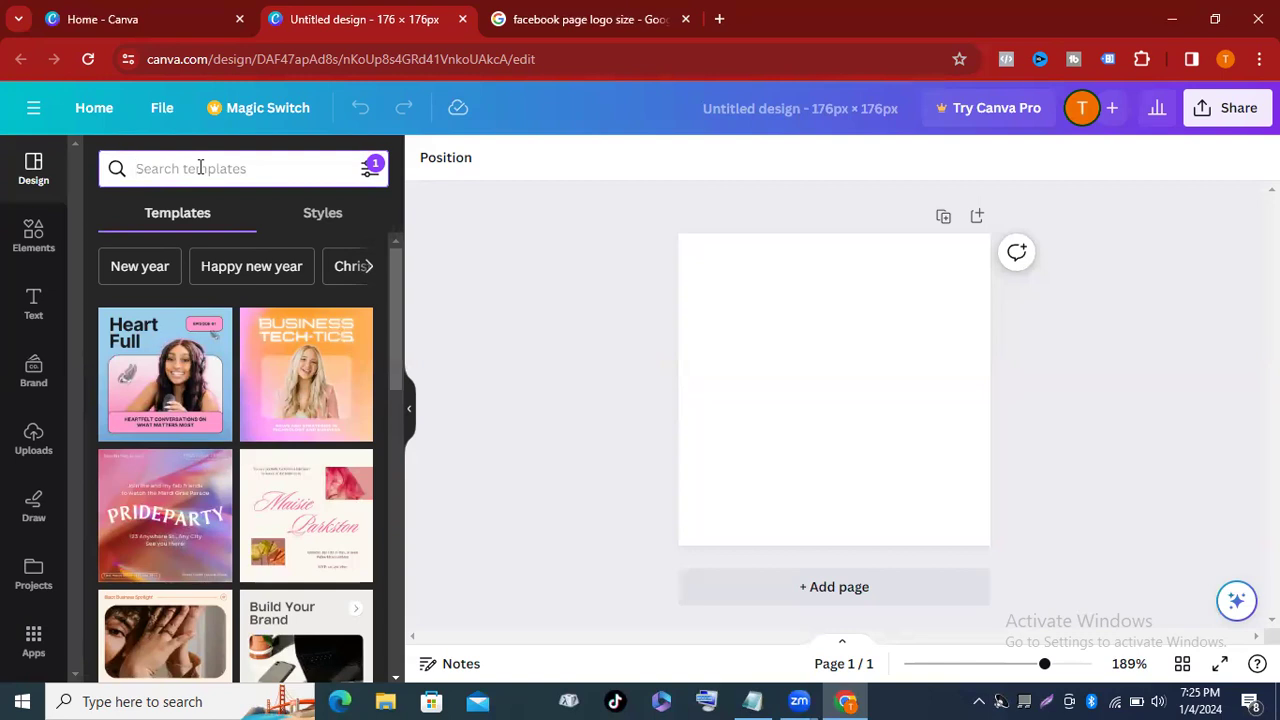
{"action": "type", "text": "f"}
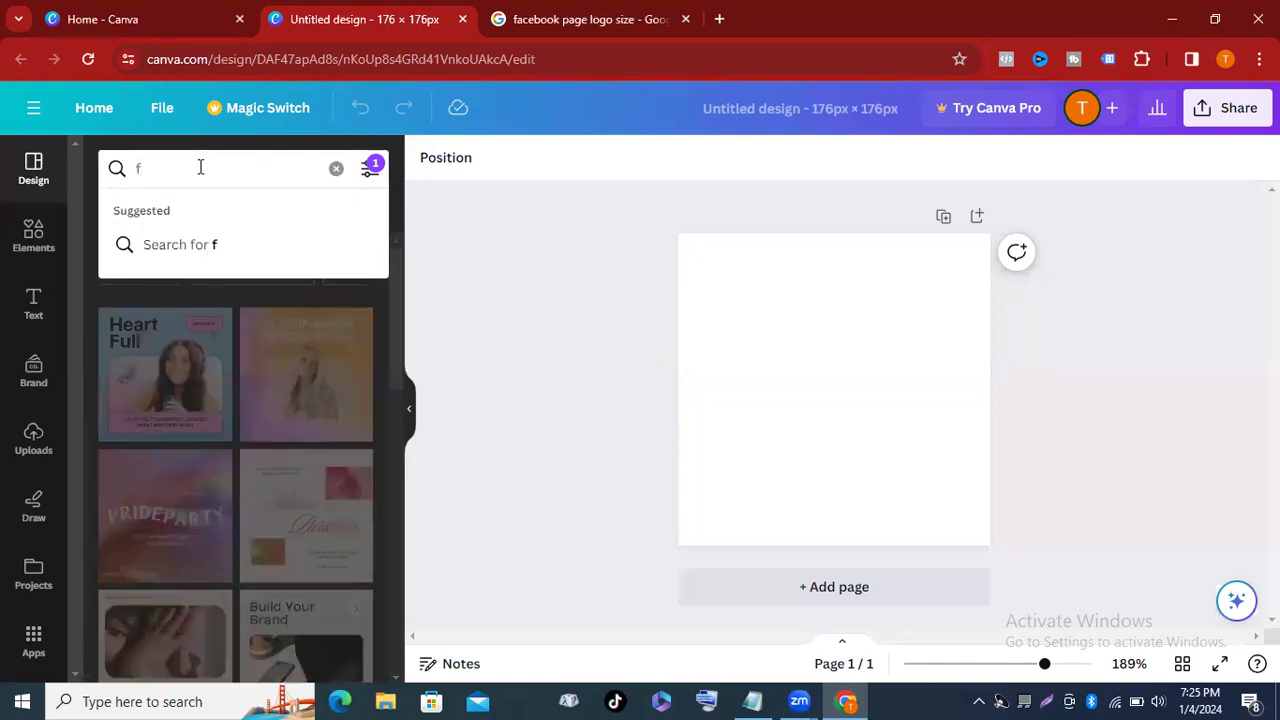
{"action": "type", "text": "as"}
{"action": "type", "text": "h"}
{"action": "key", "text": "BackSpace"}
{"action": "key", "text": "BackSpace"}
{"action": "key", "text": "BackSpace"}
{"action": "key", "text": "BackSpace"}
{"action": "type", "text": "clothing"}
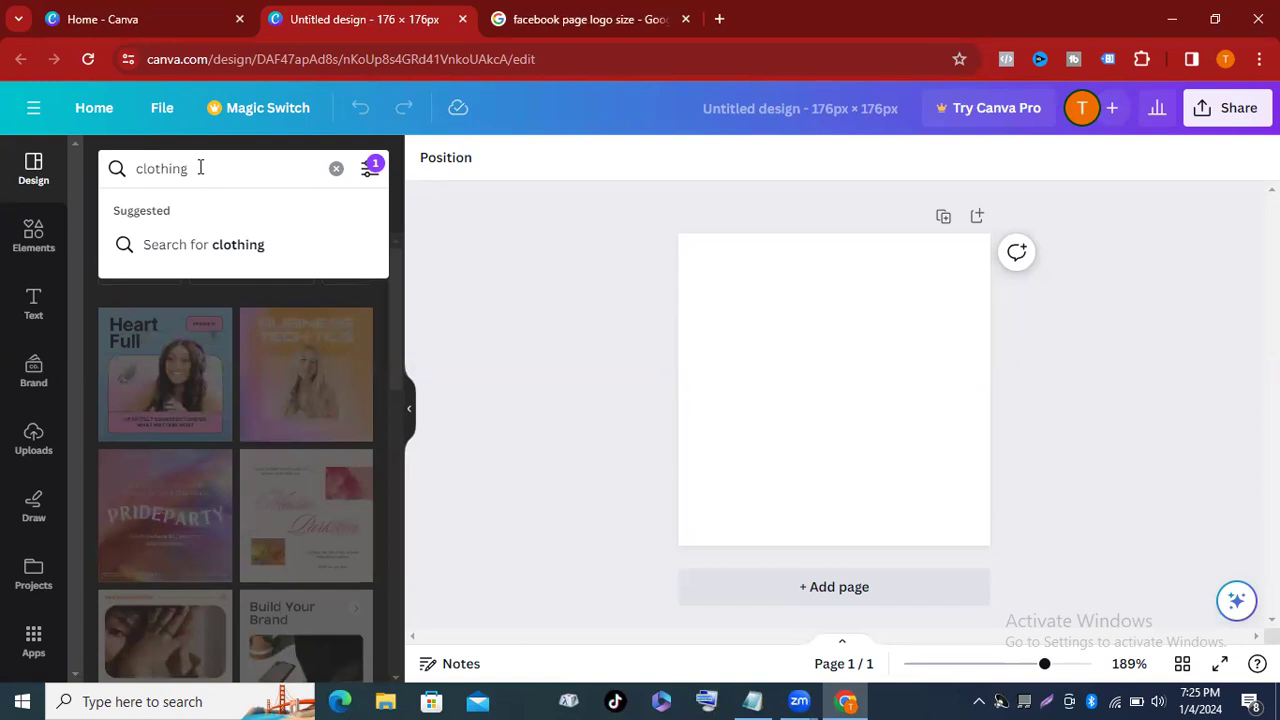
{"action": "type", "text": " logo"}
{"action": "key", "text": "Return"}
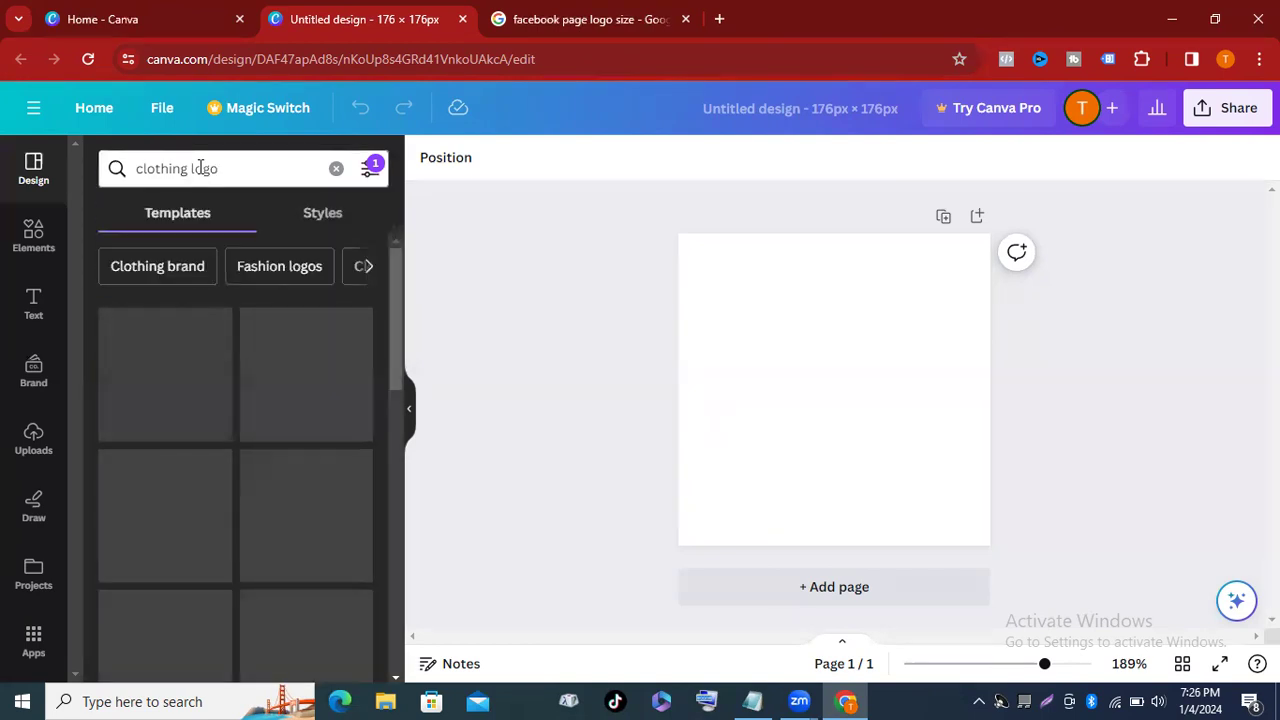
Browse the clothing logo templates and apply the white LARANA fashion brand design with the black hanger to the page.
{"action": "scroll", "coordinate": [237, 357], "scroll_direction": "down", "scroll_amount": 2}
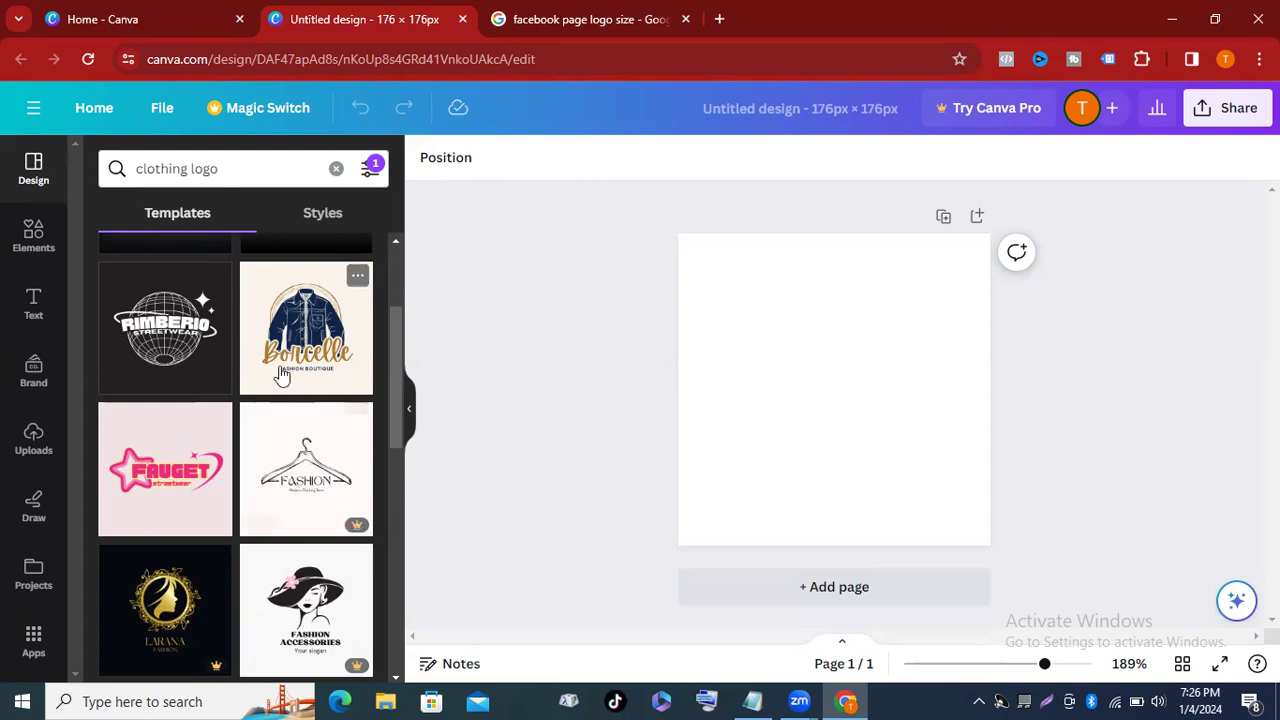
{"action": "scroll", "coordinate": [200, 400], "scroll_direction": "up", "scroll_amount": 2}
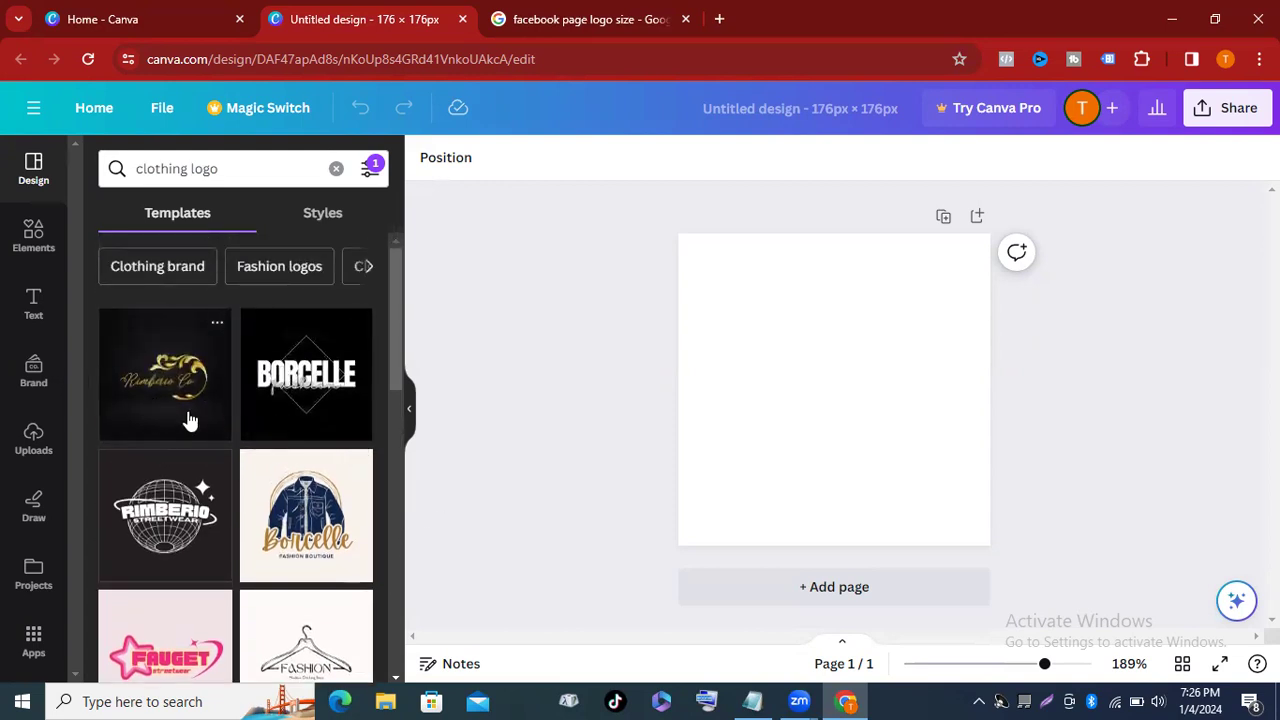
{"action": "scroll", "coordinate": [165, 510], "scroll_direction": "down", "scroll_amount": 3}
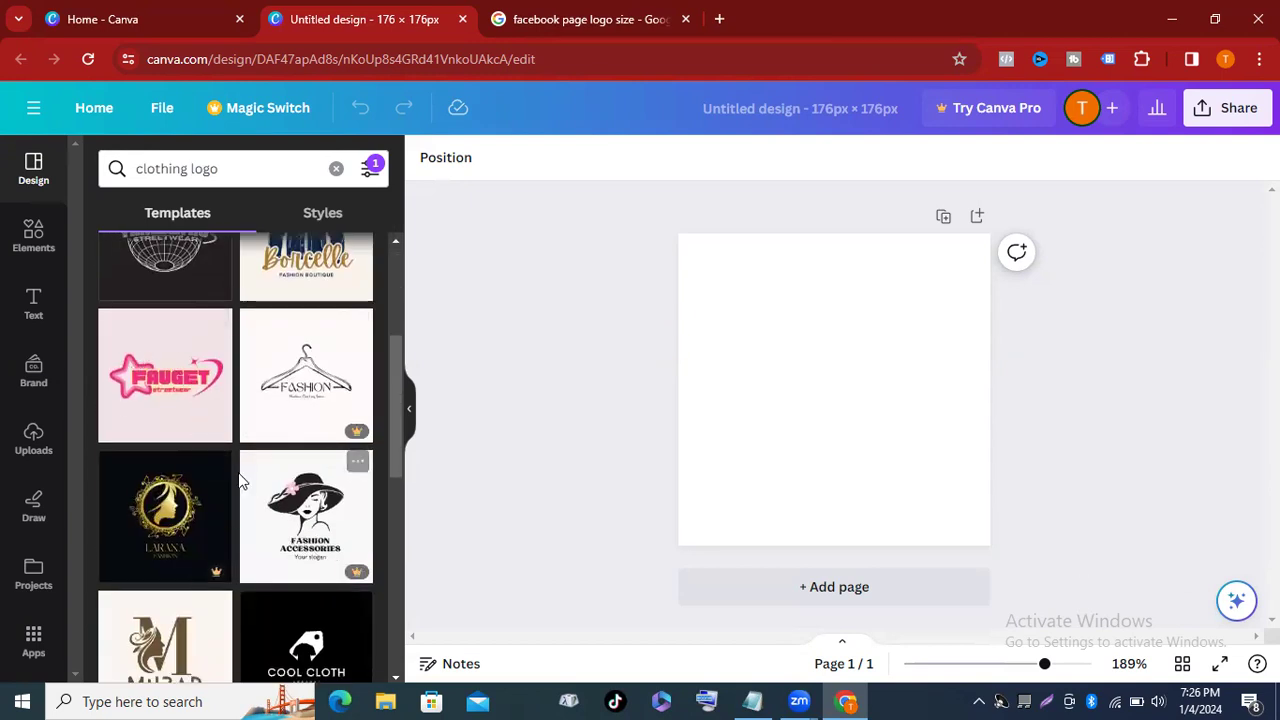
{"action": "scroll", "coordinate": [250, 470], "scroll_direction": "down", "scroll_amount": 2}
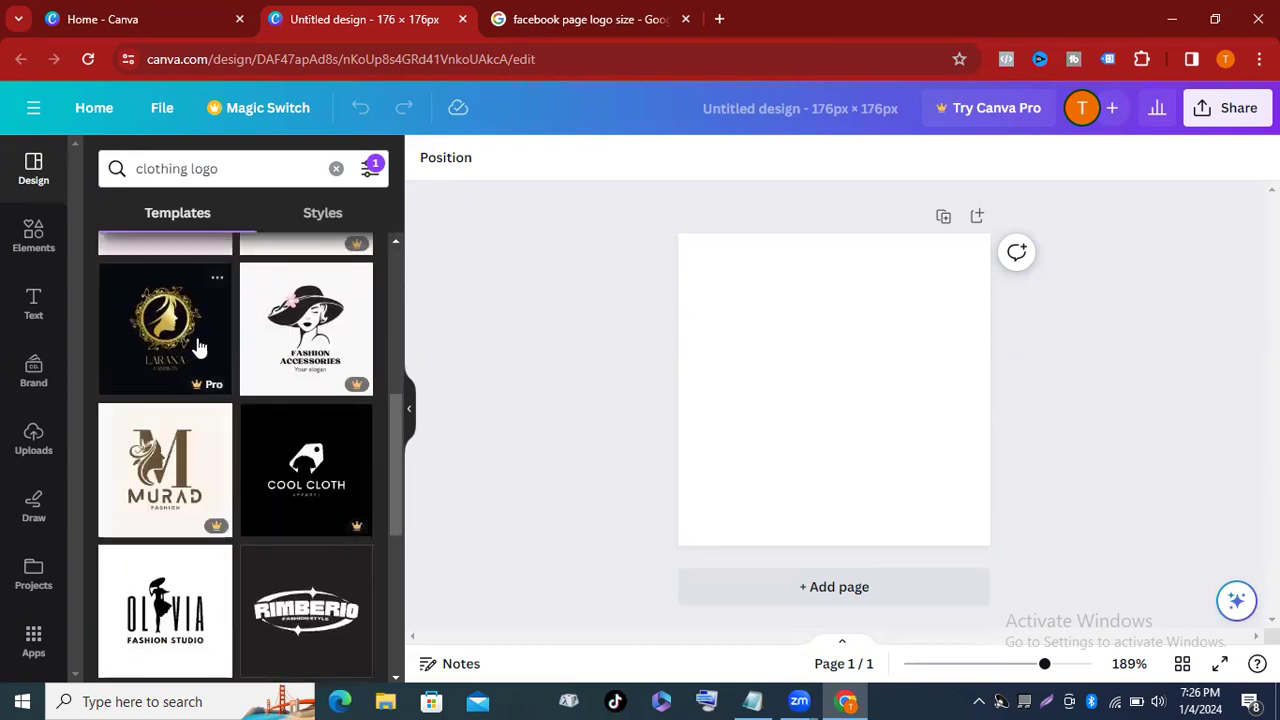
{"action": "scroll", "coordinate": [305, 460], "scroll_direction": "down", "scroll_amount": 2}
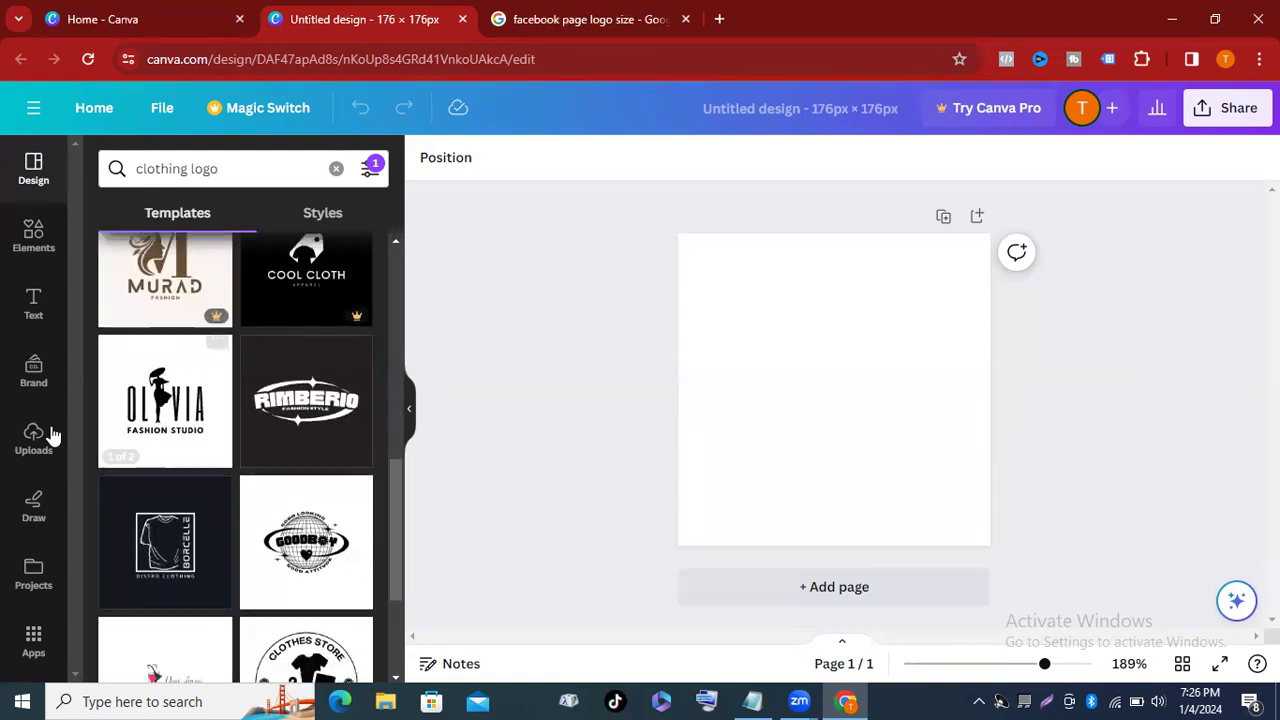
{"action": "scroll", "coordinate": [286, 420], "scroll_direction": "down", "scroll_amount": 4}
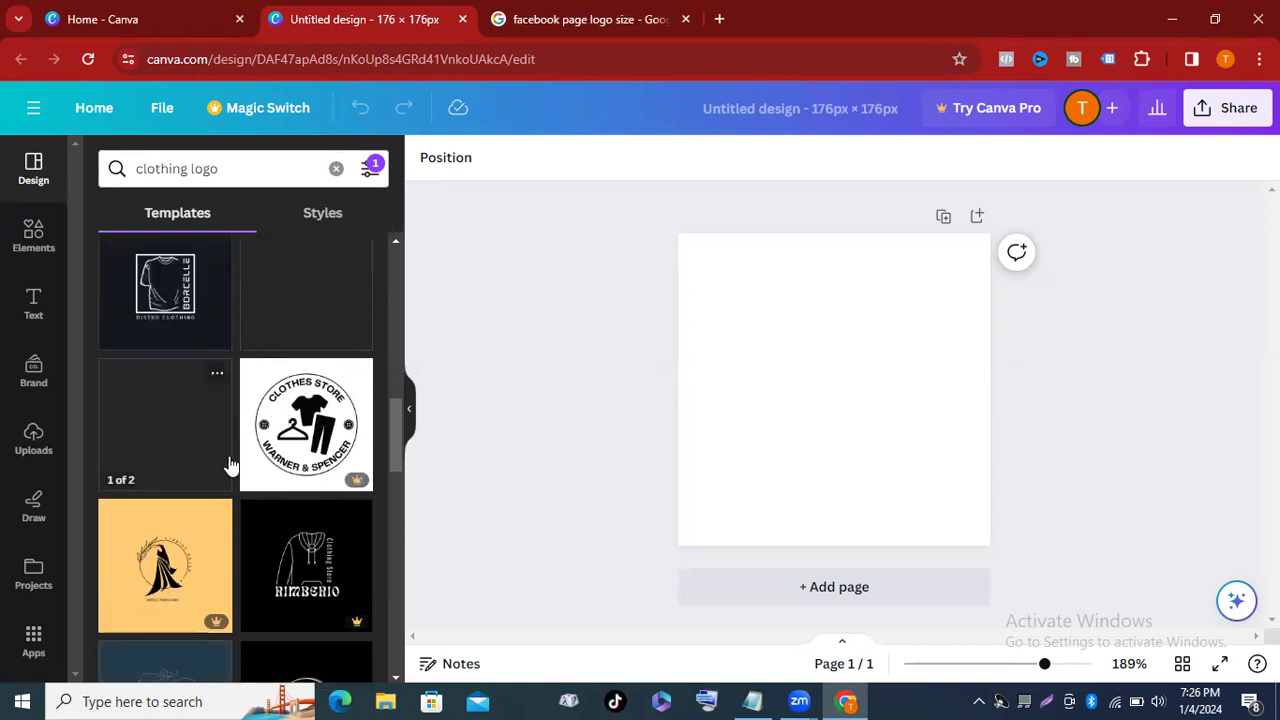
{"action": "scroll", "coordinate": [231, 463], "scroll_direction": "down", "scroll_amount": 2}
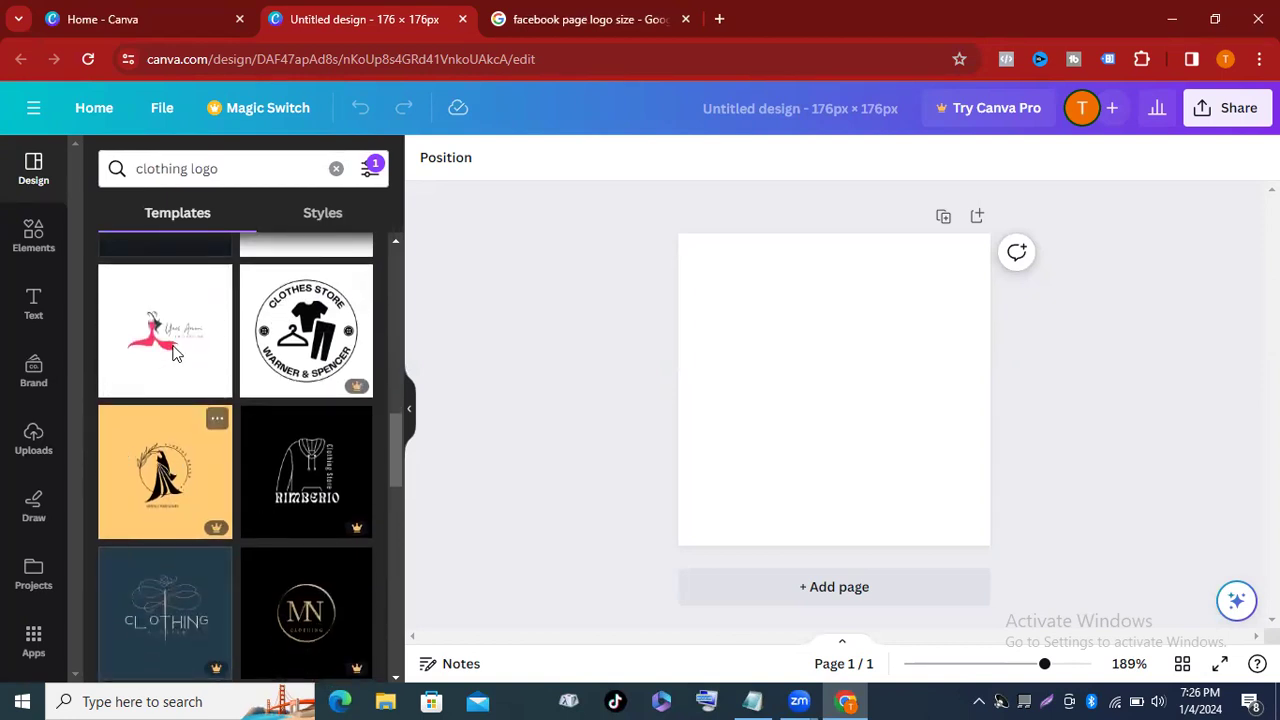
{"action": "scroll", "coordinate": [155, 410], "scroll_direction": "down", "scroll_amount": 2}
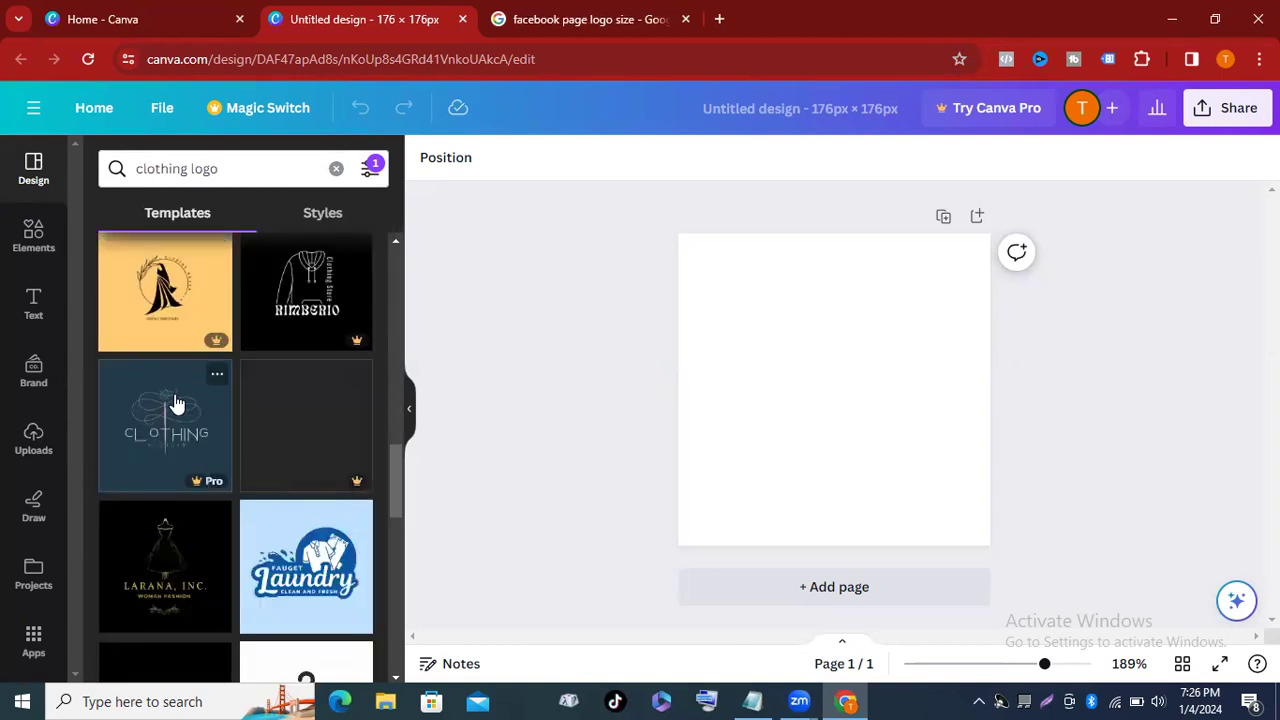
{"action": "scroll", "coordinate": [185, 395], "scroll_direction": "down", "scroll_amount": 2}
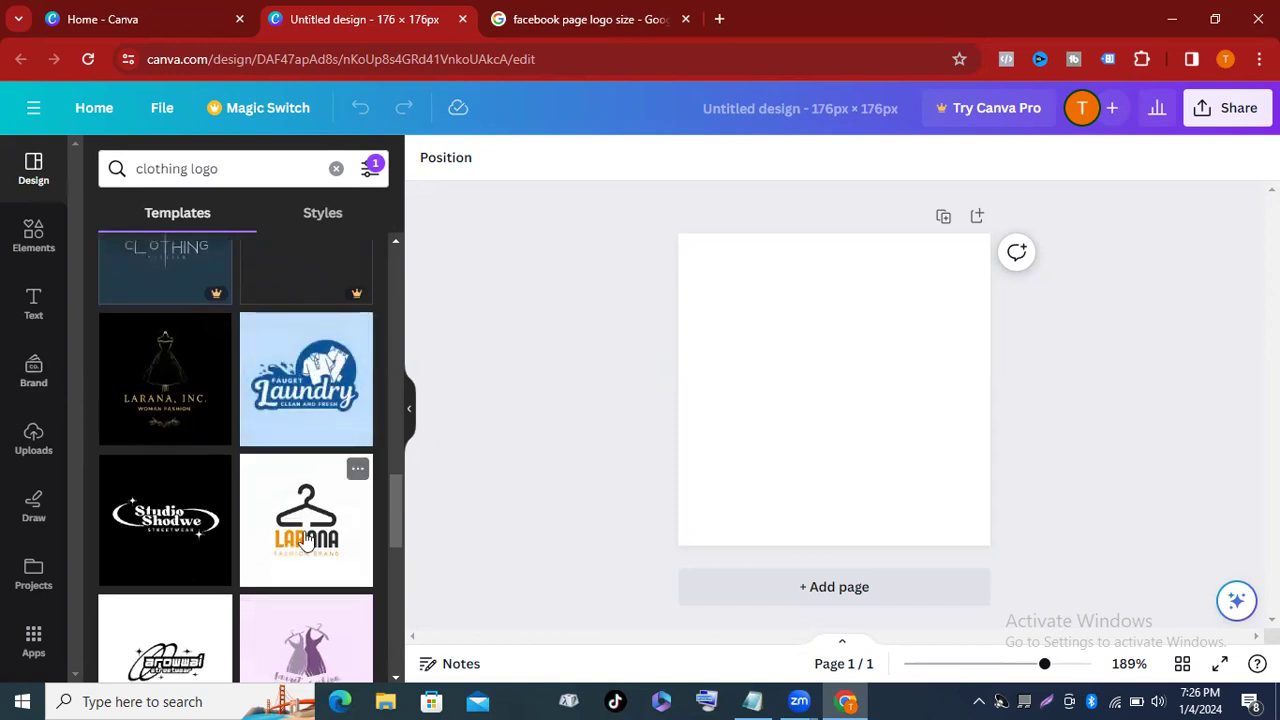
{"action": "scroll", "coordinate": [307, 540], "scroll_direction": "down", "scroll_amount": 1}
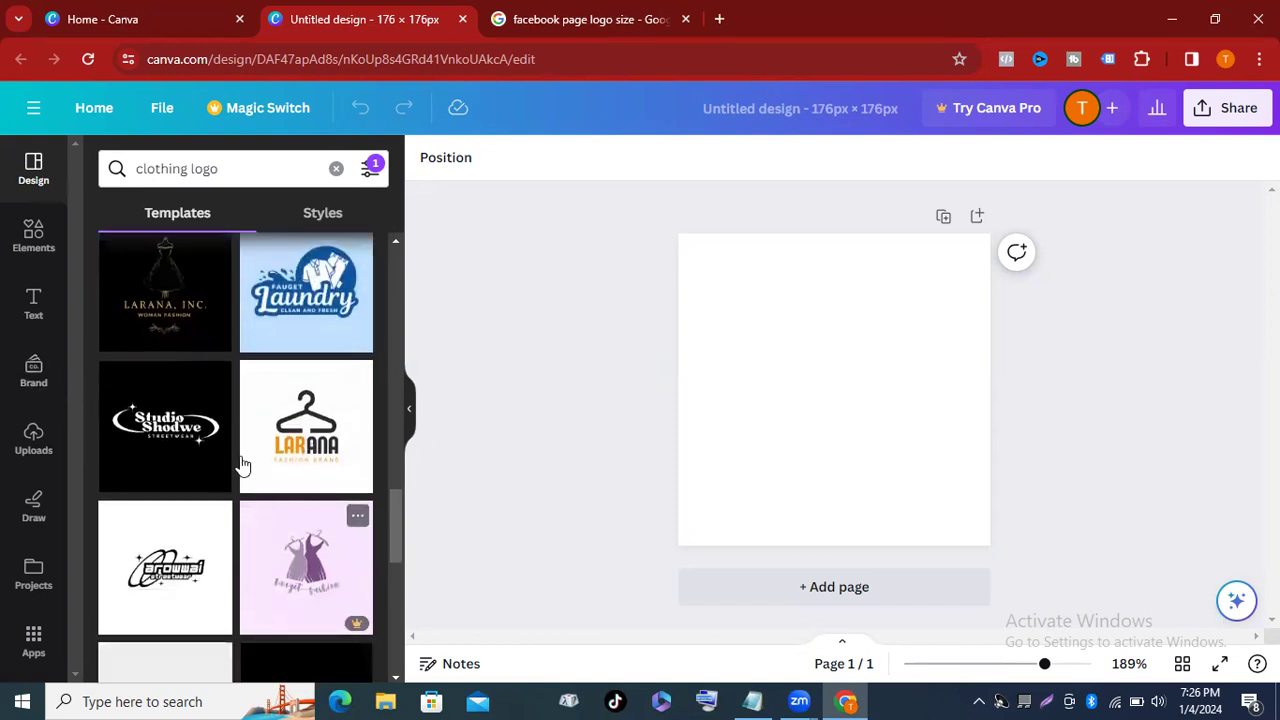
{"action": "left_click", "coordinate": [315, 431]}
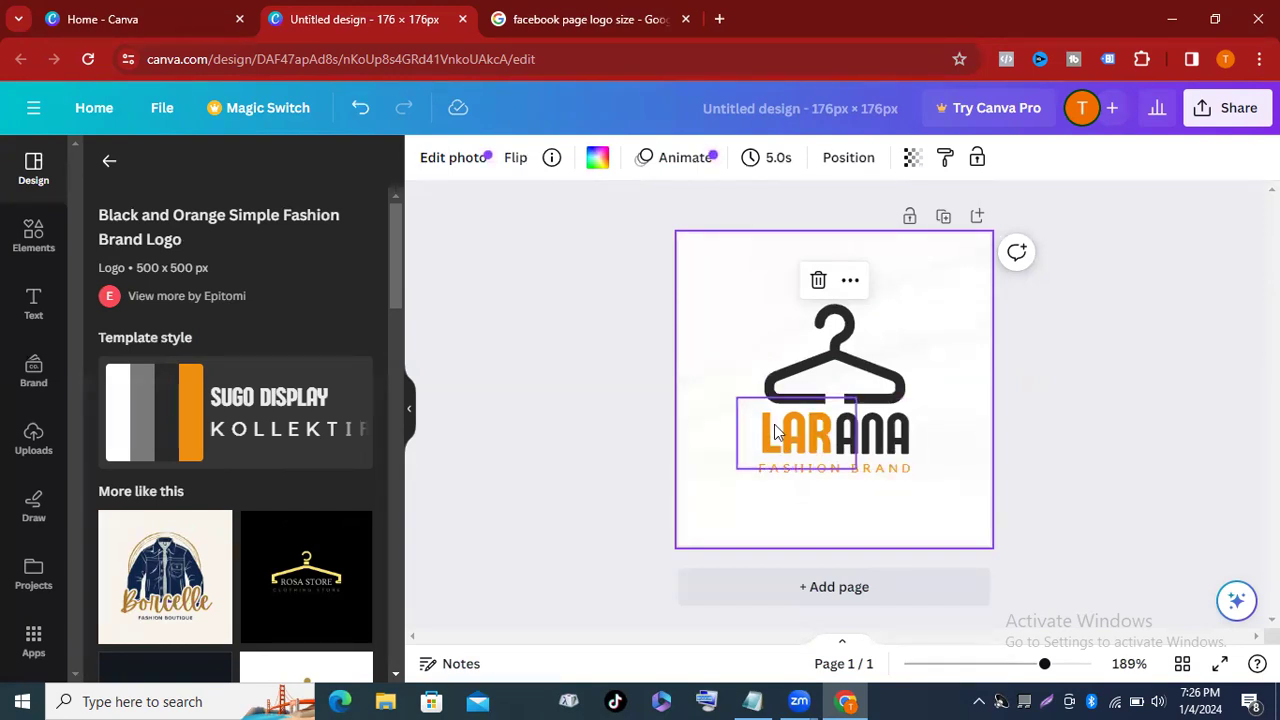
Replace the orange "LAR" text in the logo with "TAFASHION".
{"action": "left_click", "coordinate": [775, 432]}
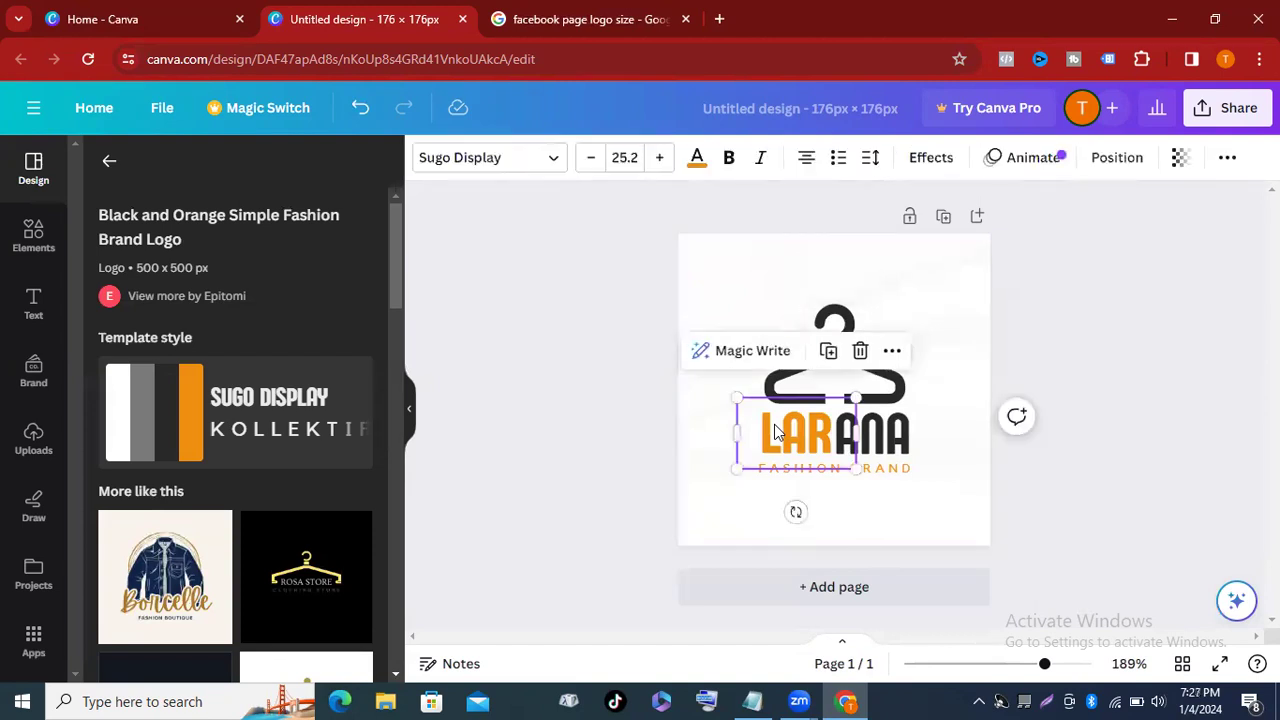
{"action": "double_click", "coordinate": [775, 426]}
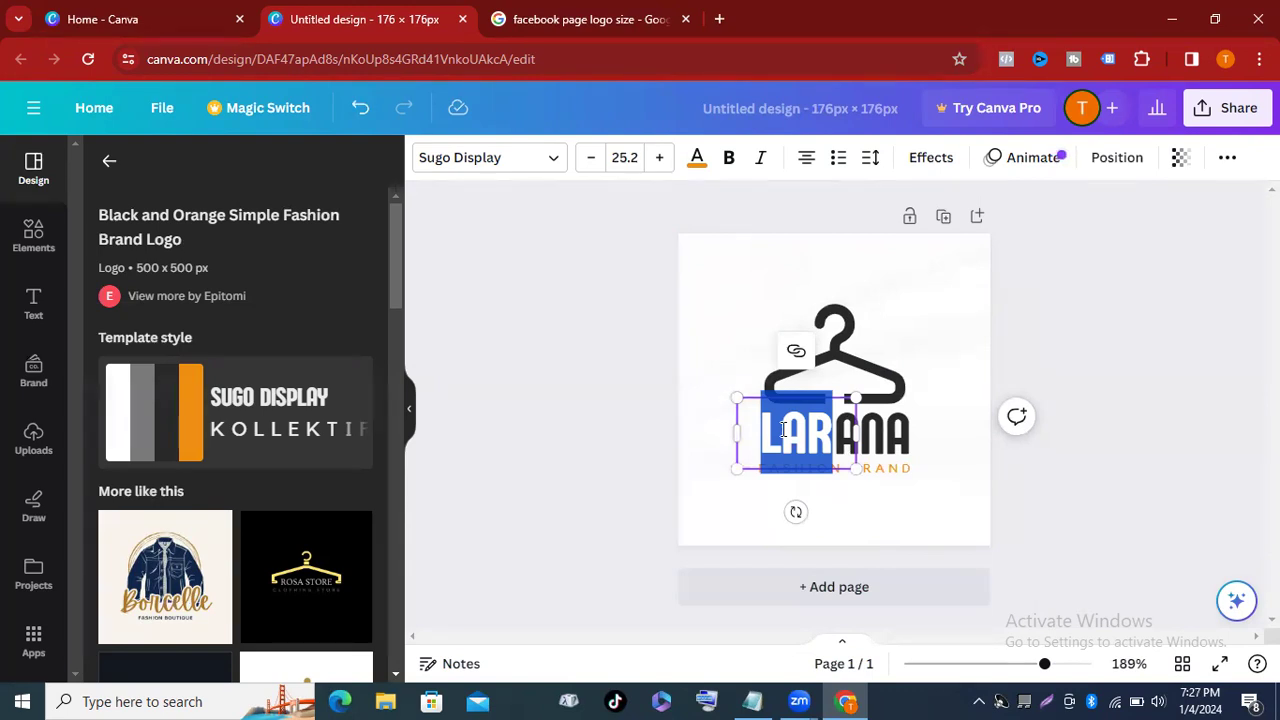
{"action": "type", "text": "T"}
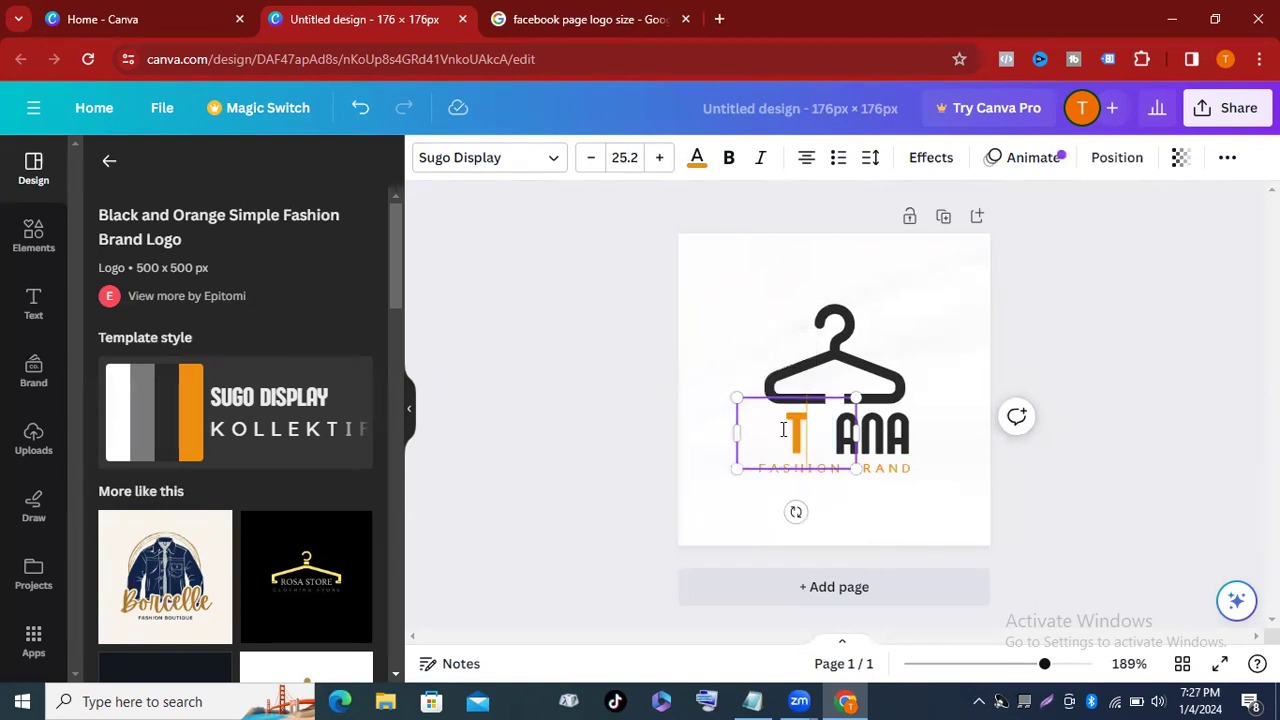
{"action": "type", "text": "A"}
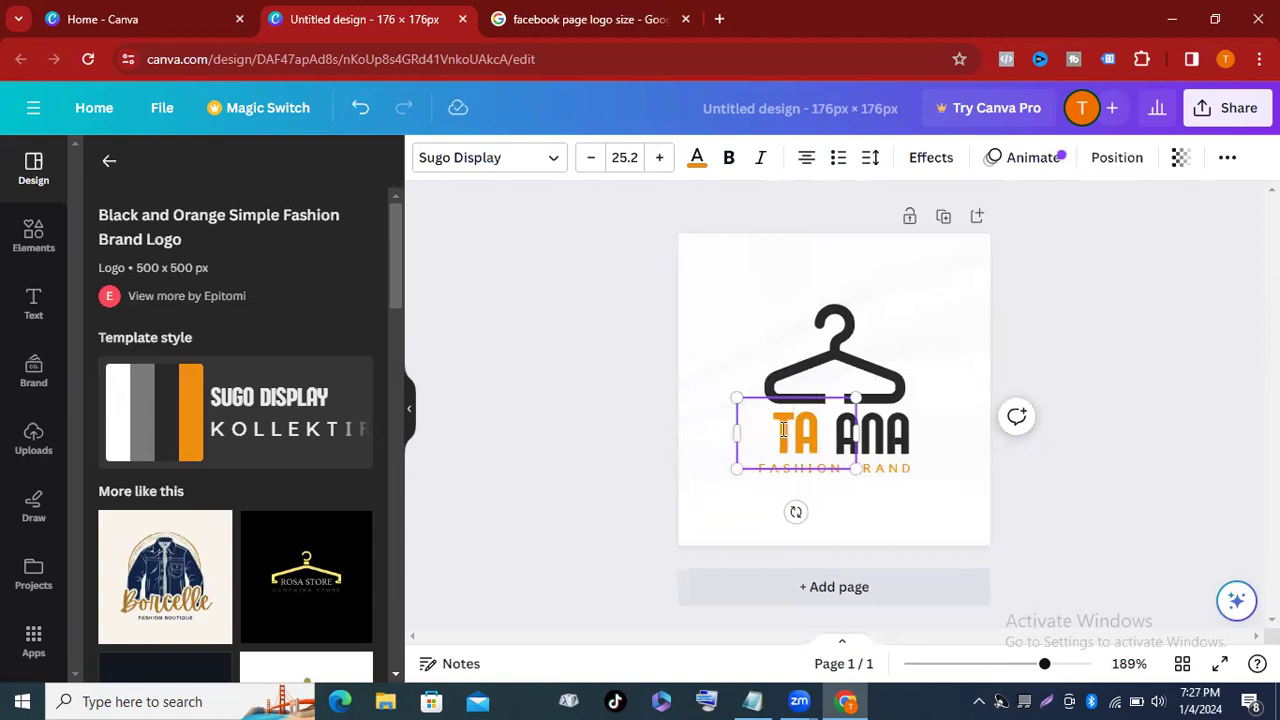
{"action": "type", "text": "F"}
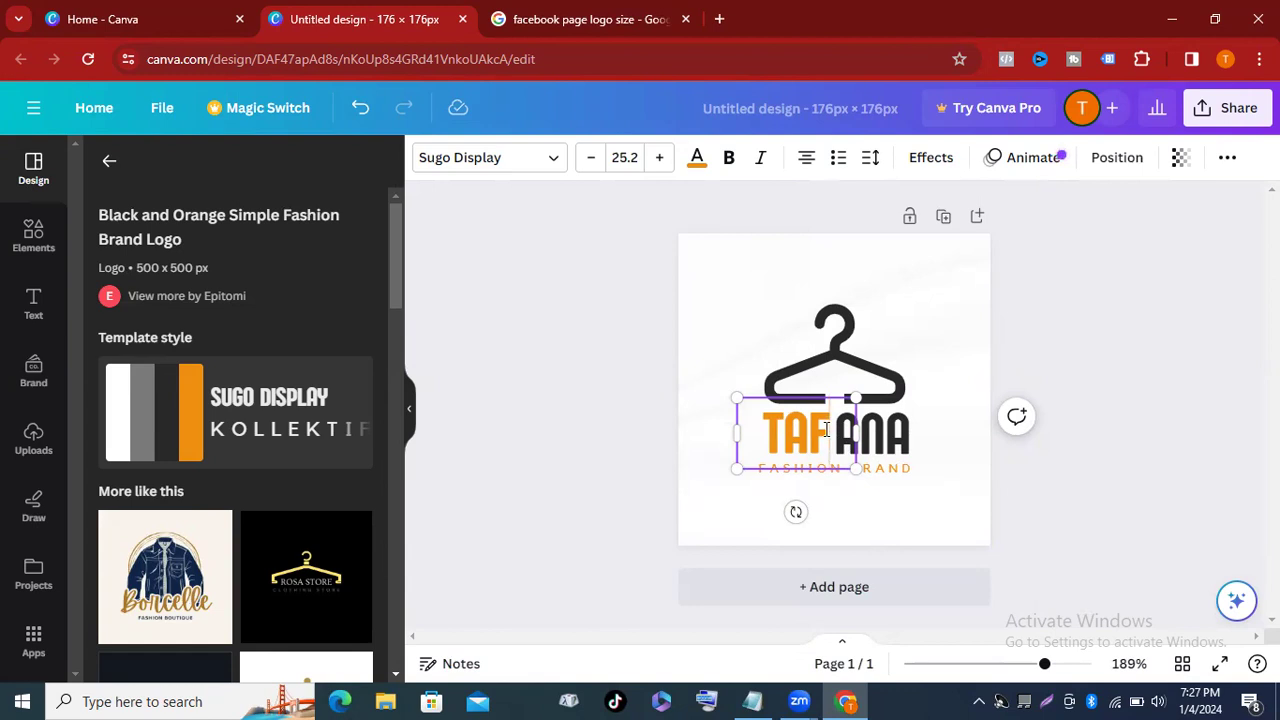
{"action": "type", "text": "AS"}
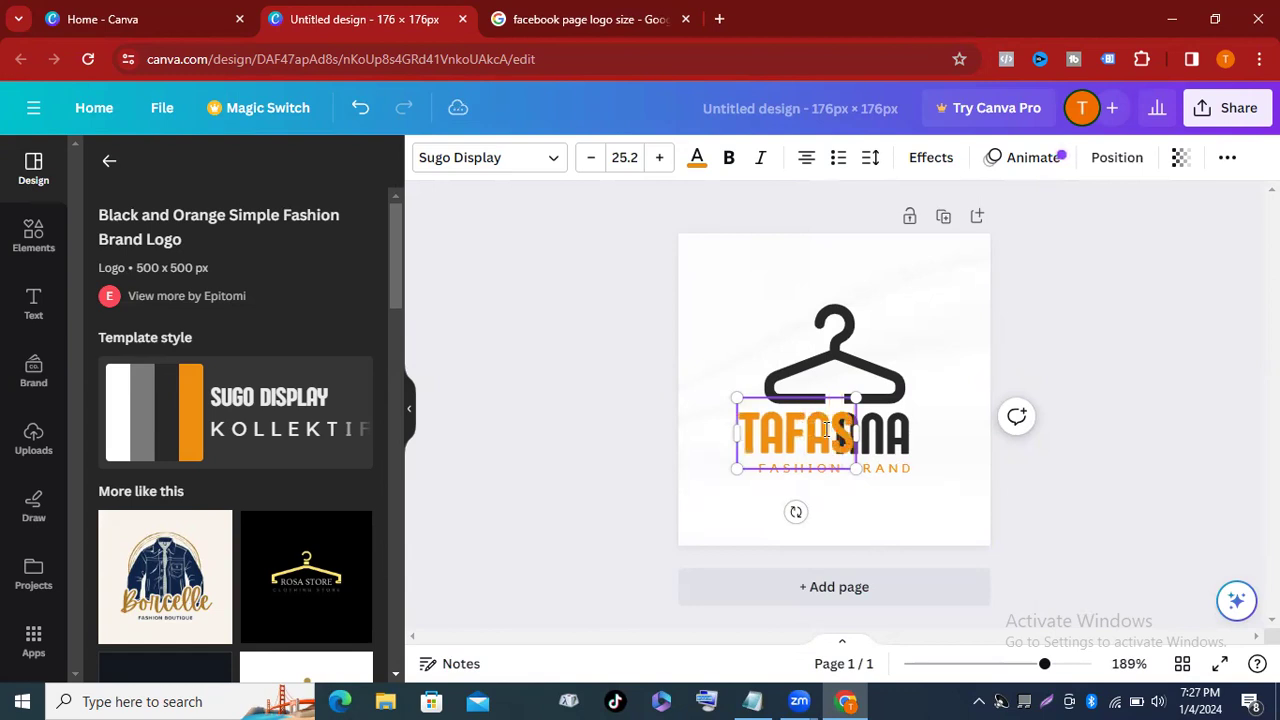
{"action": "key", "text": "Return"}
{"action": "type", "text": "HION"}
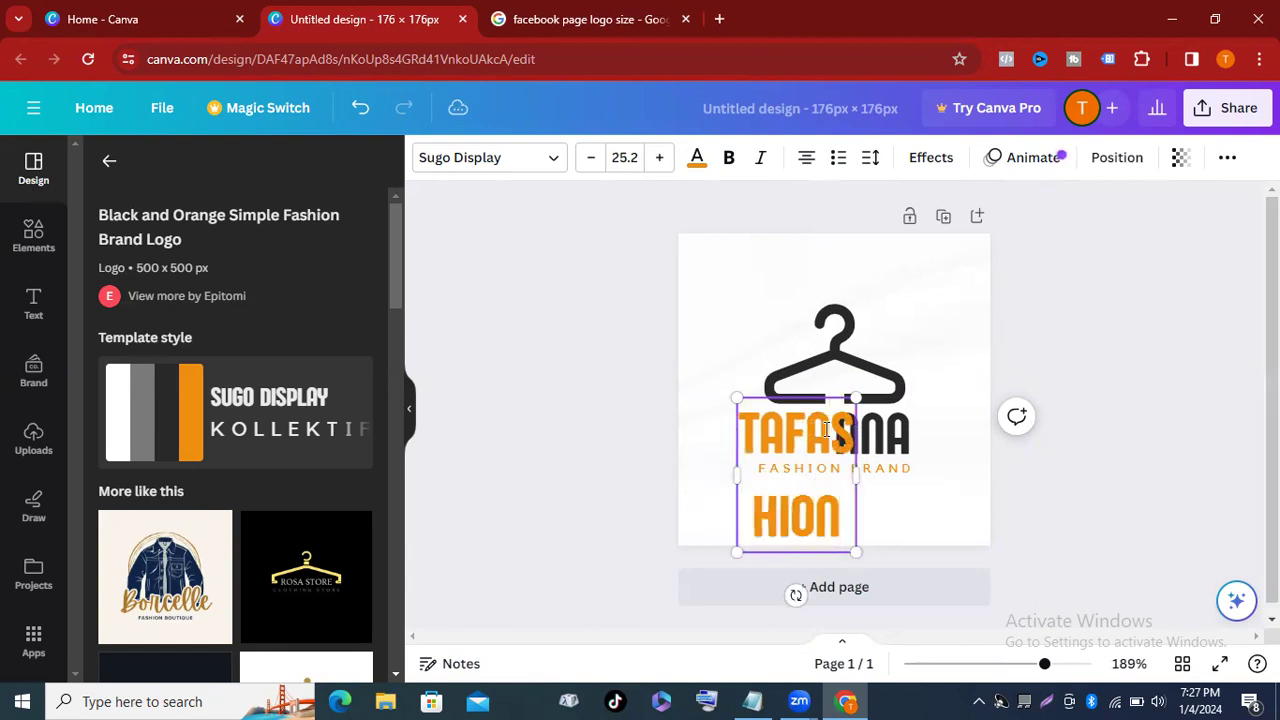
Delete the black "ANA" text and widen the orange brand name's text box so that TAFASHION fits on one line.
{"action": "left_click", "coordinate": [888, 432]}
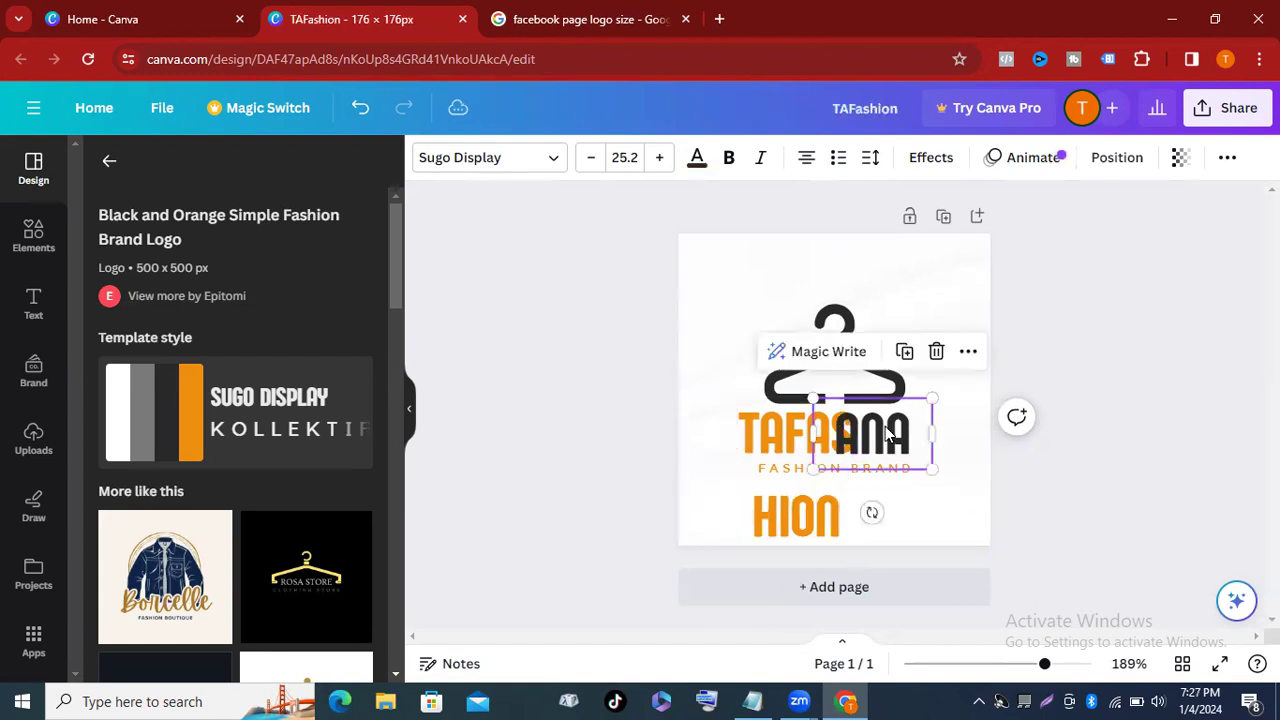
{"action": "left_click", "coordinate": [937, 352]}
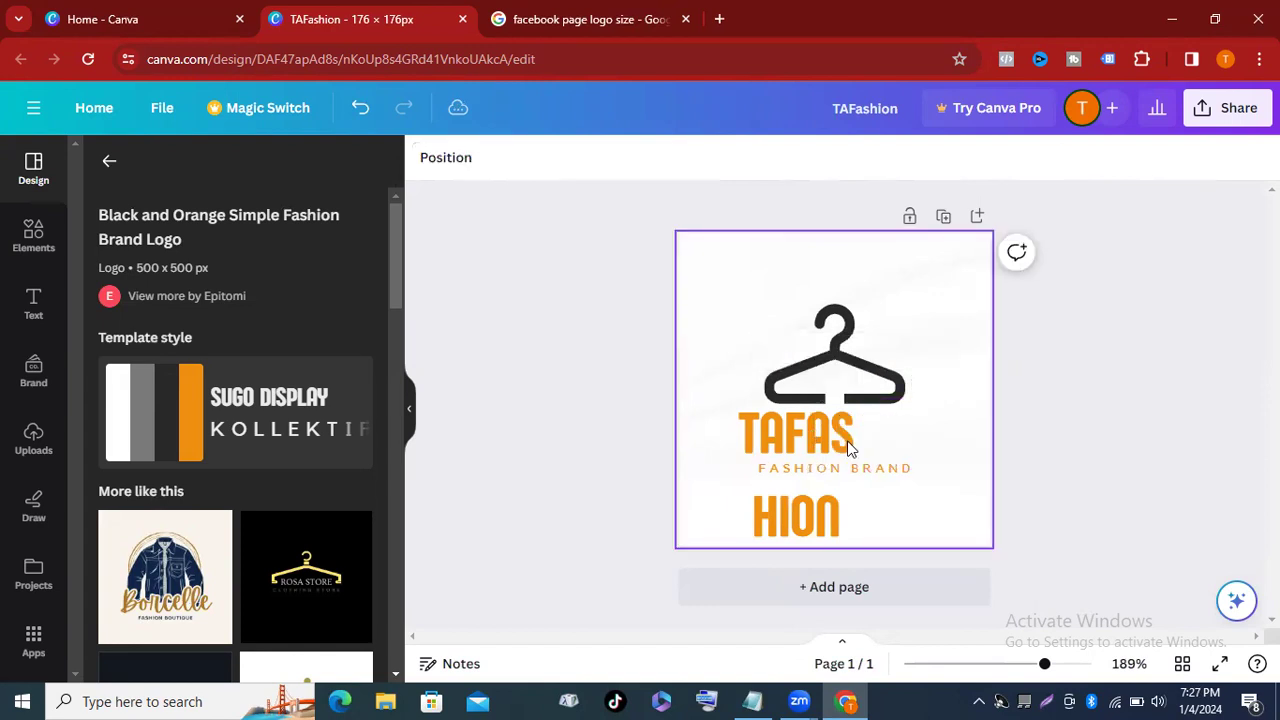
{"action": "left_click", "coordinate": [848, 447]}
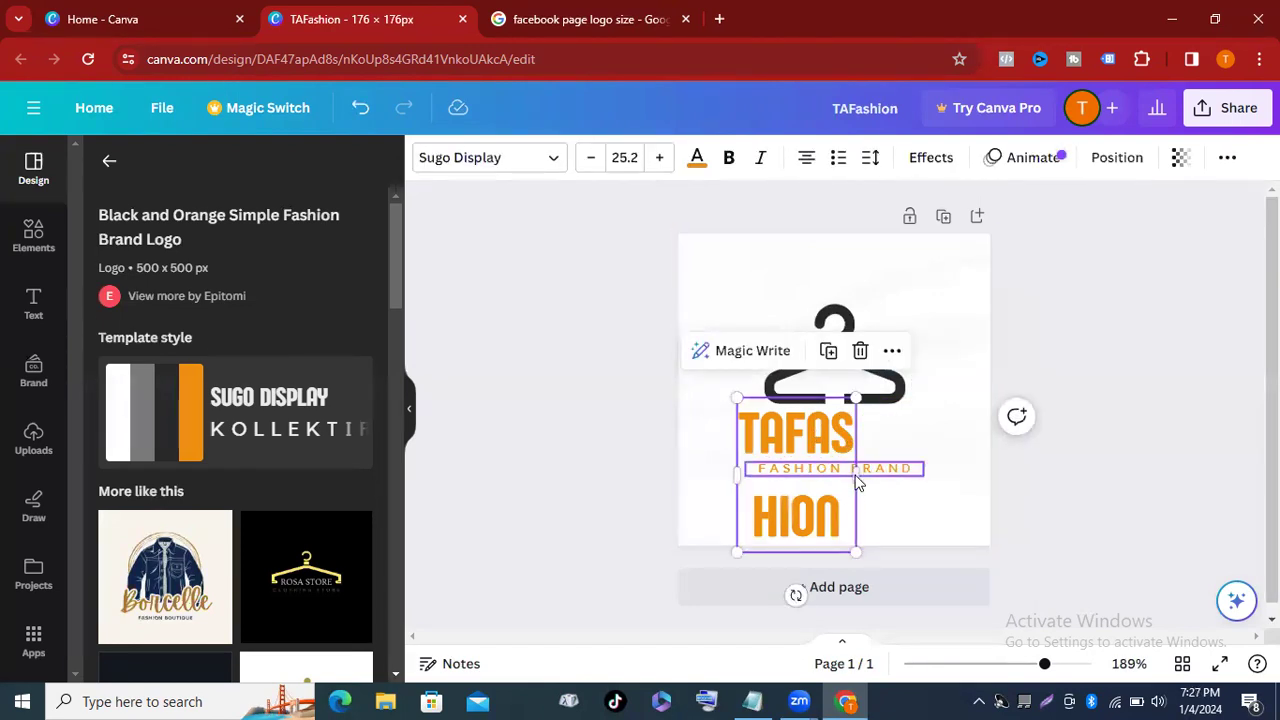
{"action": "left_click_drag", "start_coordinate": [856, 474], "coordinate": [968, 448]}
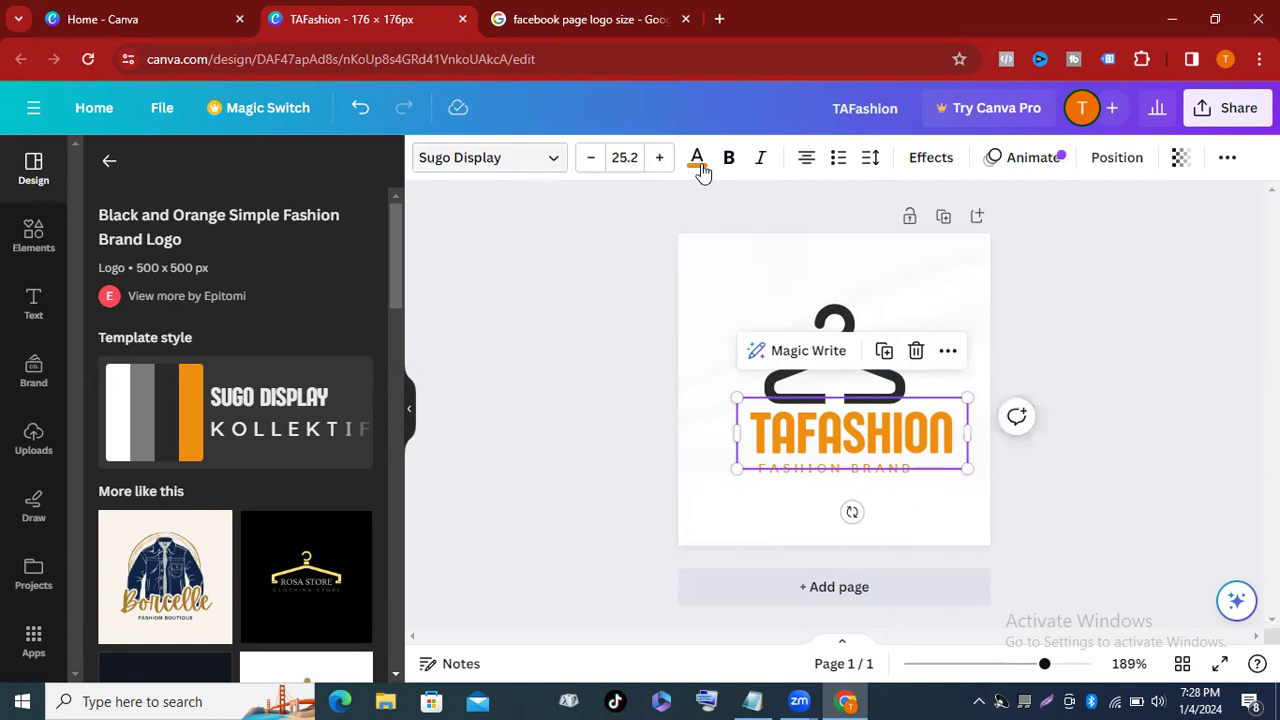
Reduce the font size of the TAFASHION text to 23.2.
{"action": "left_click", "coordinate": [588, 160]}
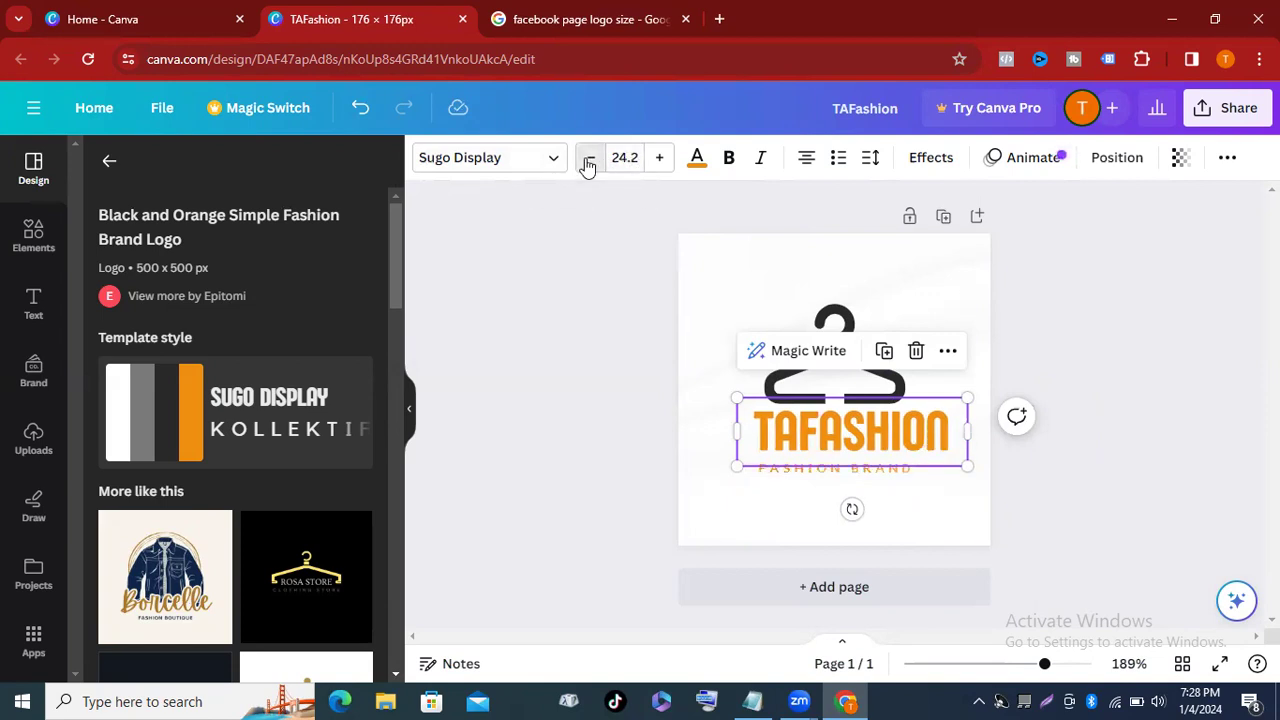
{"action": "left_click", "coordinate": [588, 162]}
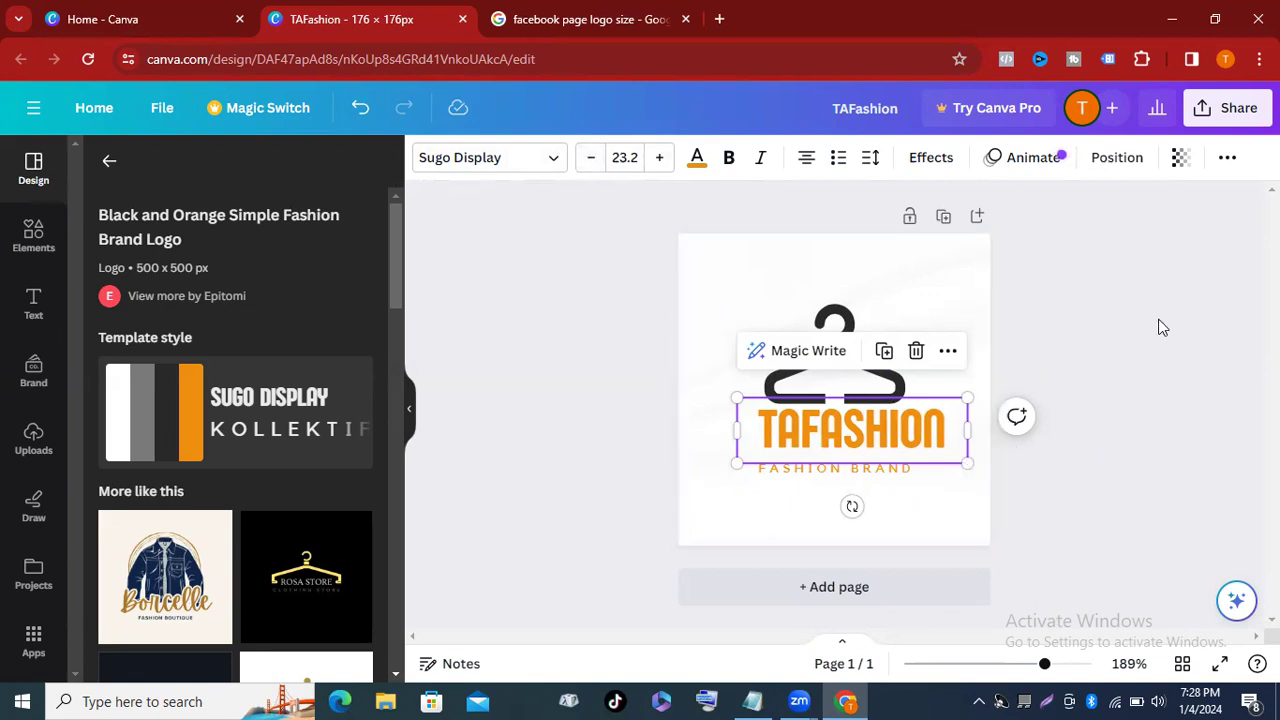
{"action": "left_click", "coordinate": [1042, 371]}
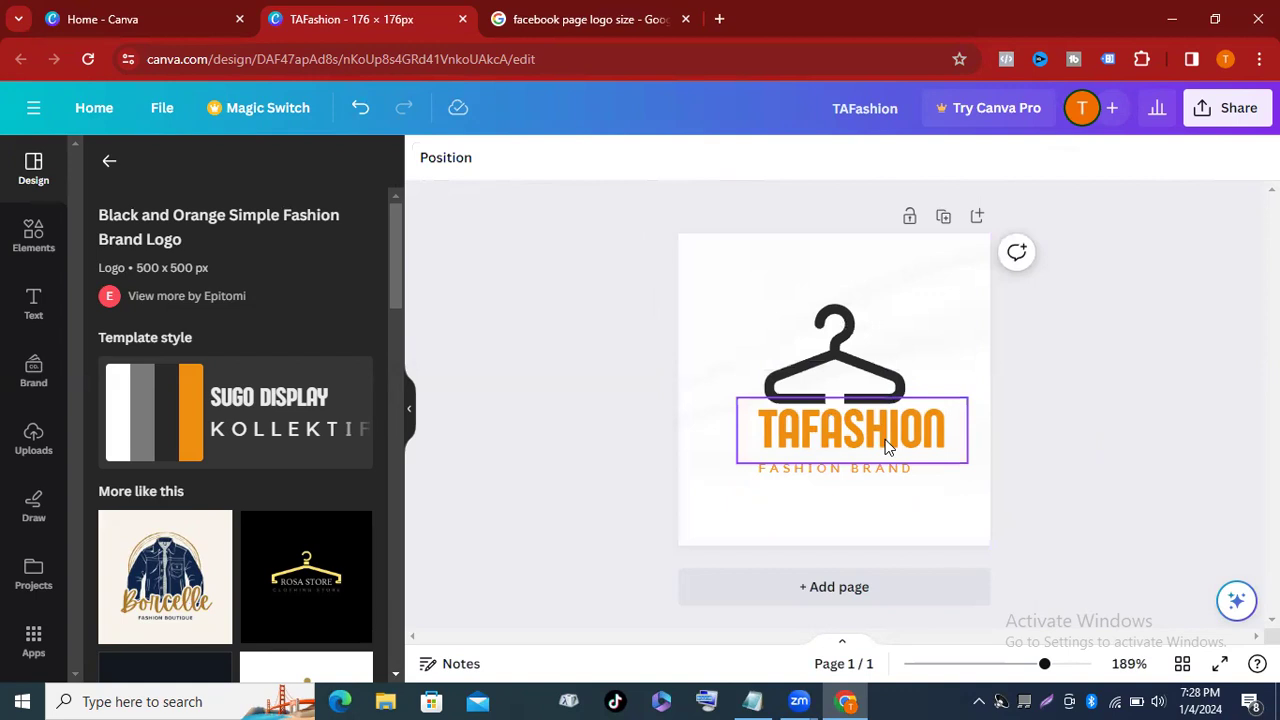
Shift the TAFASHION text slightly left under the hanger and move the FASHION BRAND tagline up closer beneath it.
{"action": "left_click", "coordinate": [845, 430]}
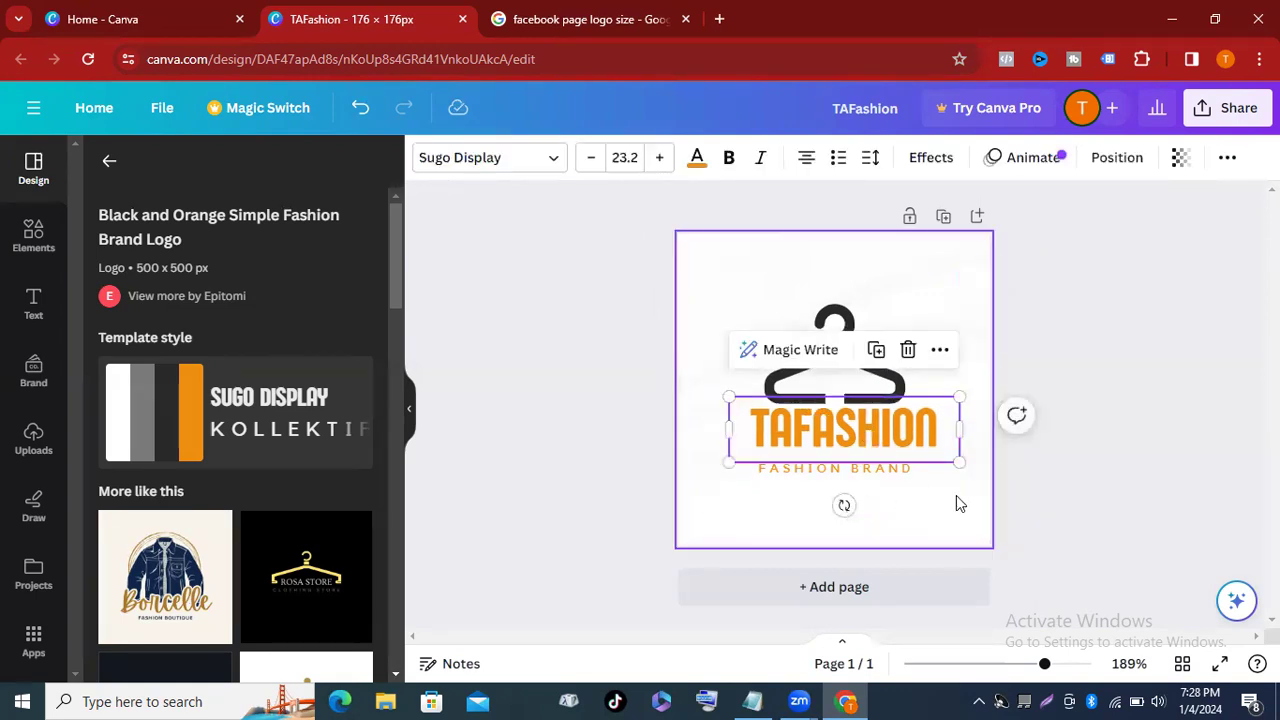
{"action": "left_click", "coordinate": [1137, 437]}
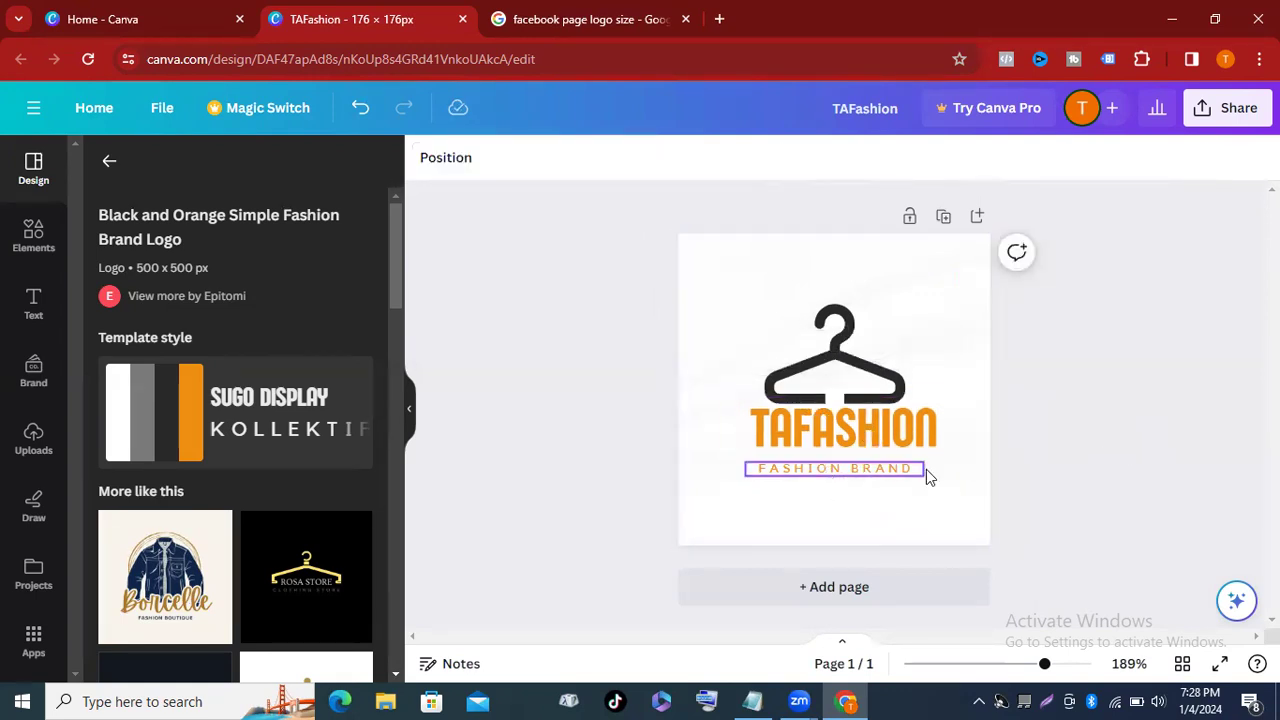
{"action": "left_click_drag", "start_coordinate": [851, 466], "coordinate": [852, 460]}
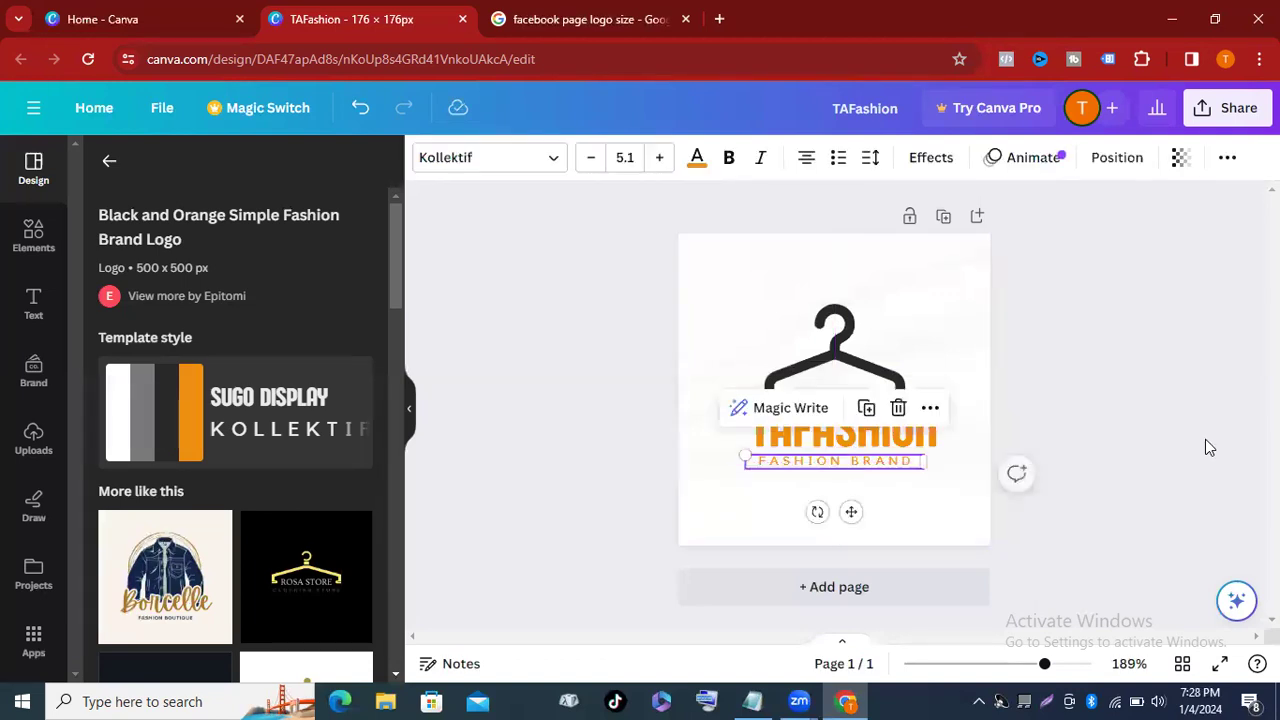
{"action": "left_click", "coordinate": [1241, 132]}
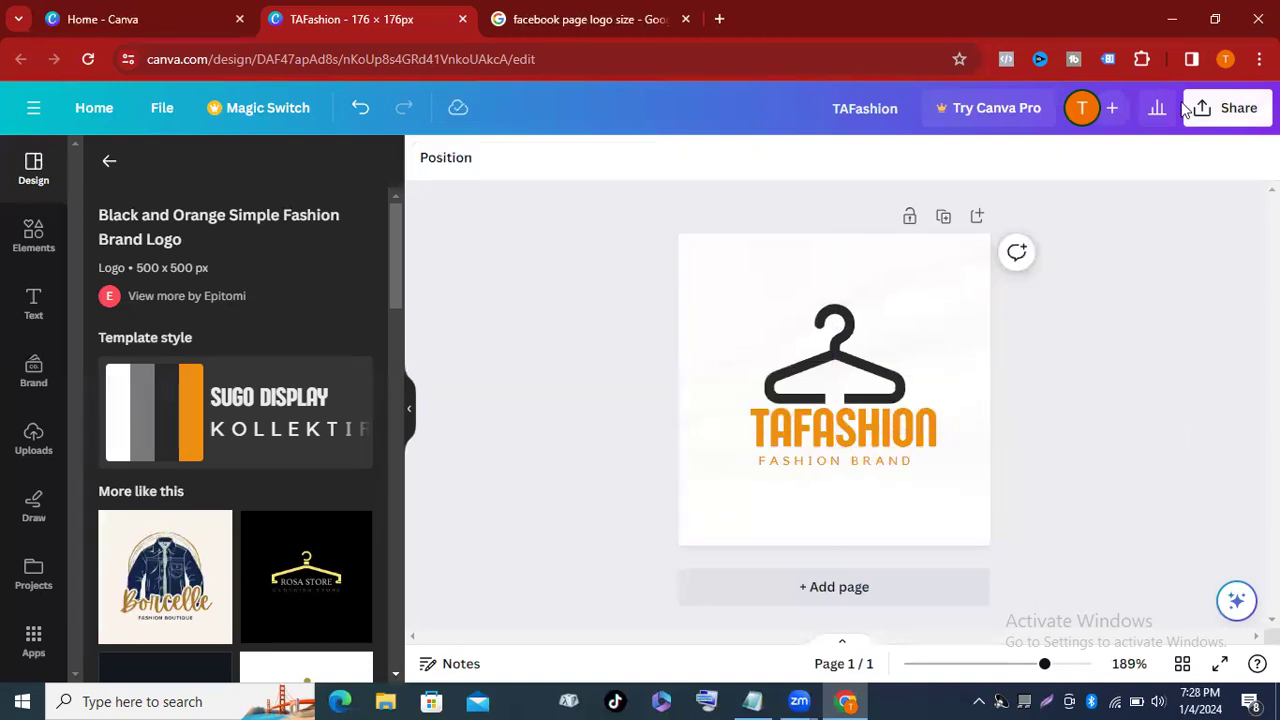
Check the download options for the finished logo, including its file type and size, and close them without exporting.
{"action": "left_click", "coordinate": [1208, 110]}
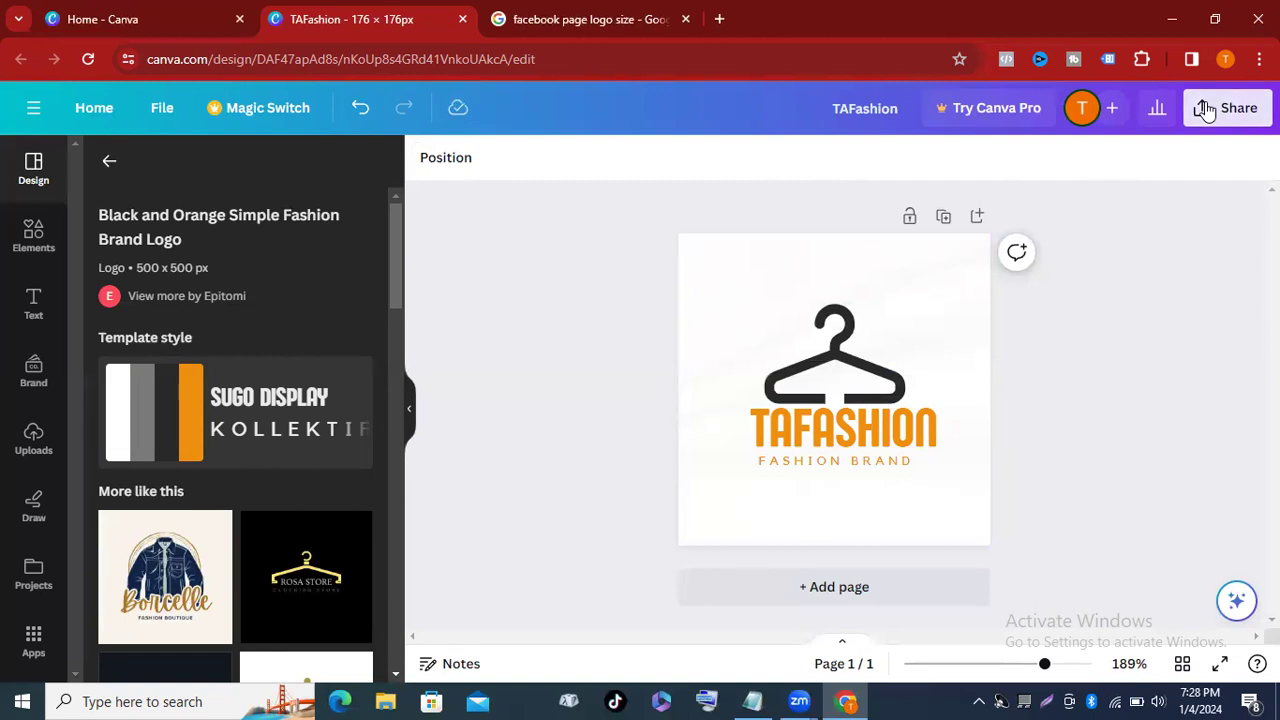
{"action": "scroll", "coordinate": [930, 540], "scroll_direction": "down", "scroll_amount": 2}
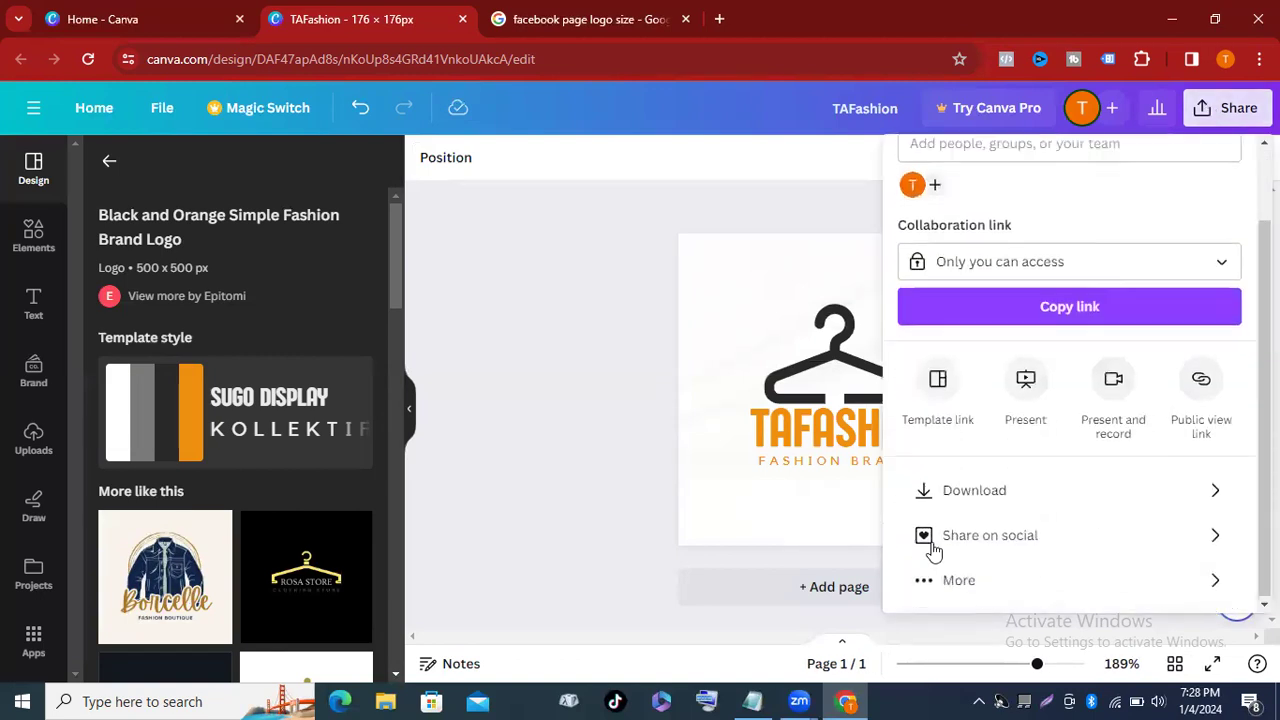
{"action": "left_click", "coordinate": [989, 487]}
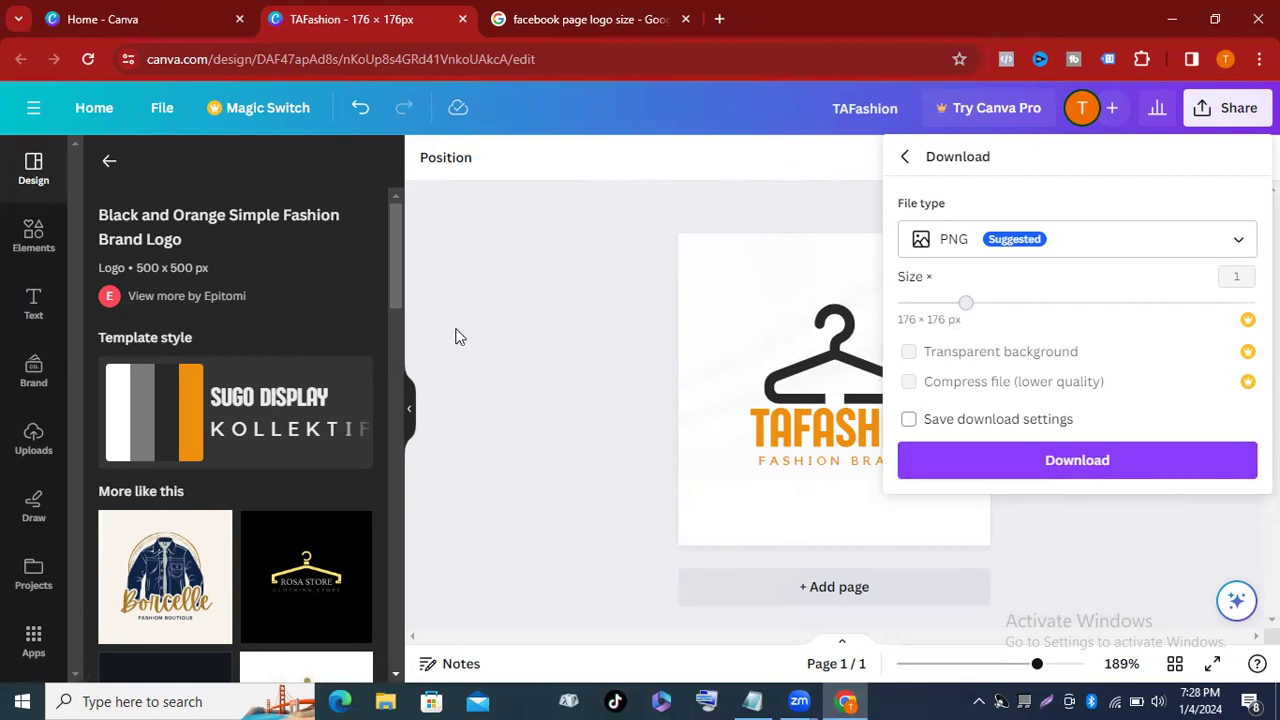
{"action": "left_click", "coordinate": [538, 346]}
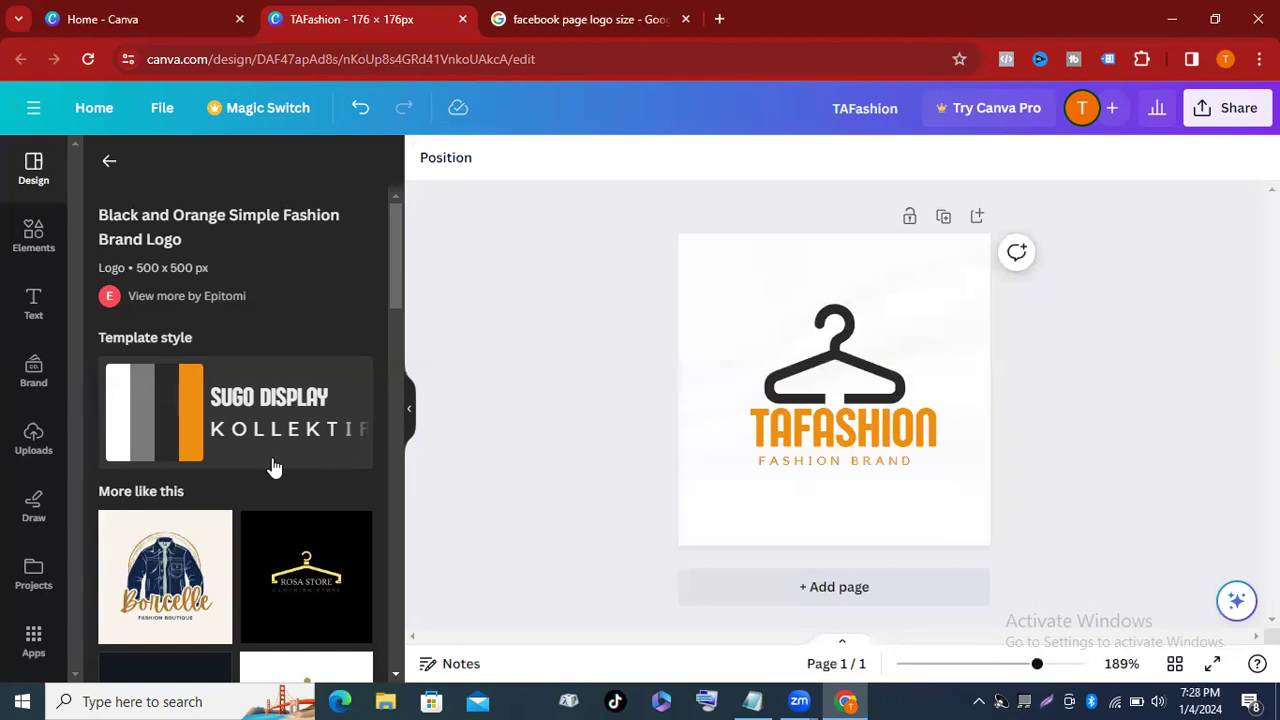
Clear the page by deleting the background image, the hanger graphic, the TAFASHION text and the FASHION BRAND tagline.
{"action": "scroll", "coordinate": [208, 485], "scroll_direction": "down", "scroll_amount": 4}
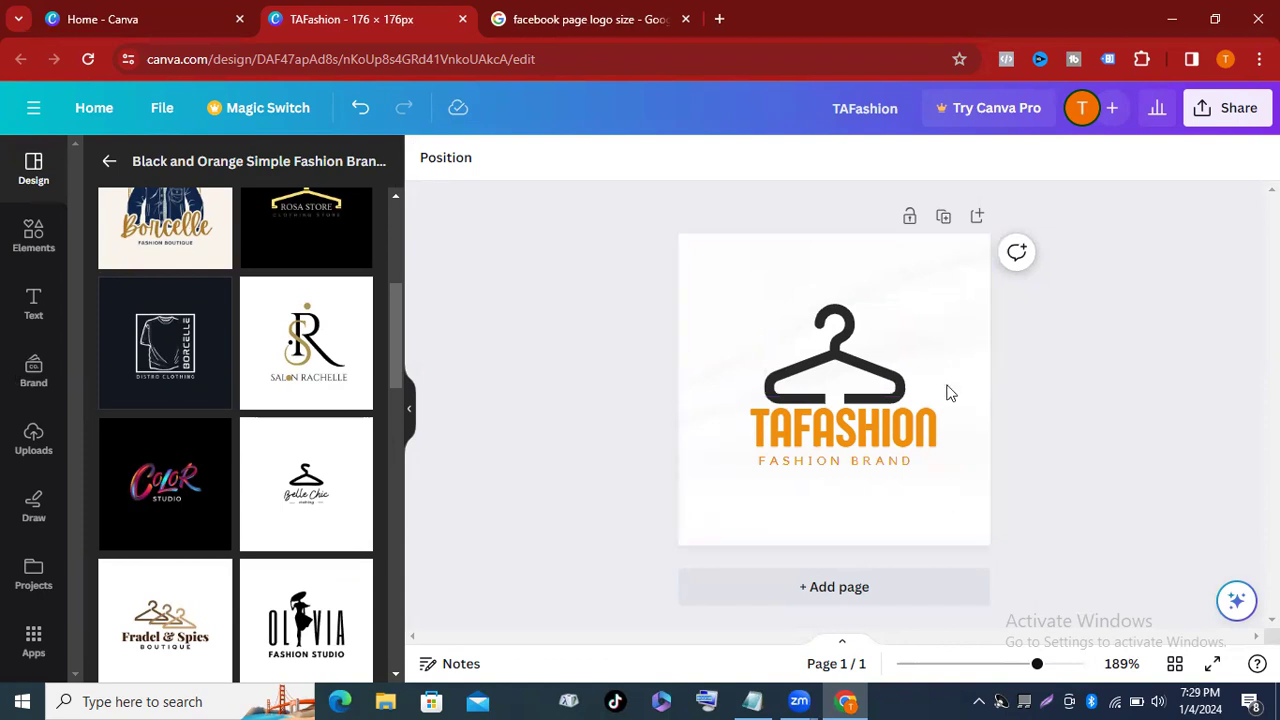
{"action": "left_click", "coordinate": [948, 350]}
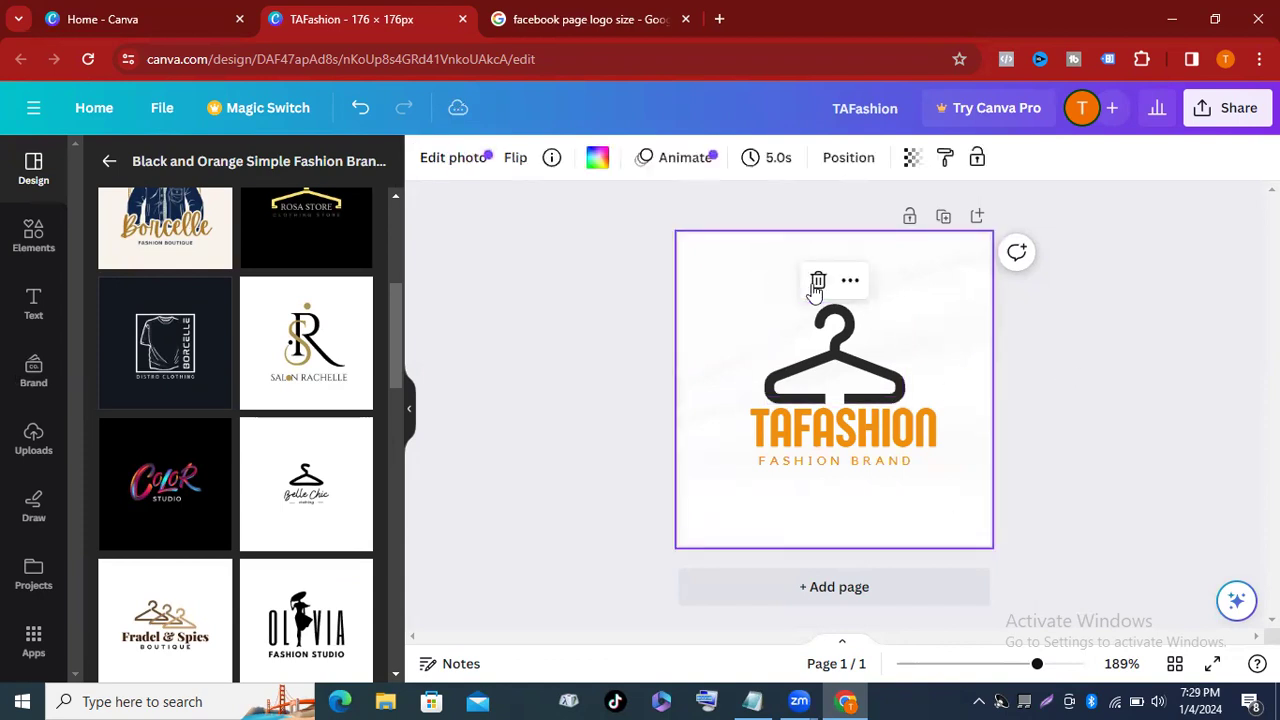
{"action": "left_click", "coordinate": [818, 283]}
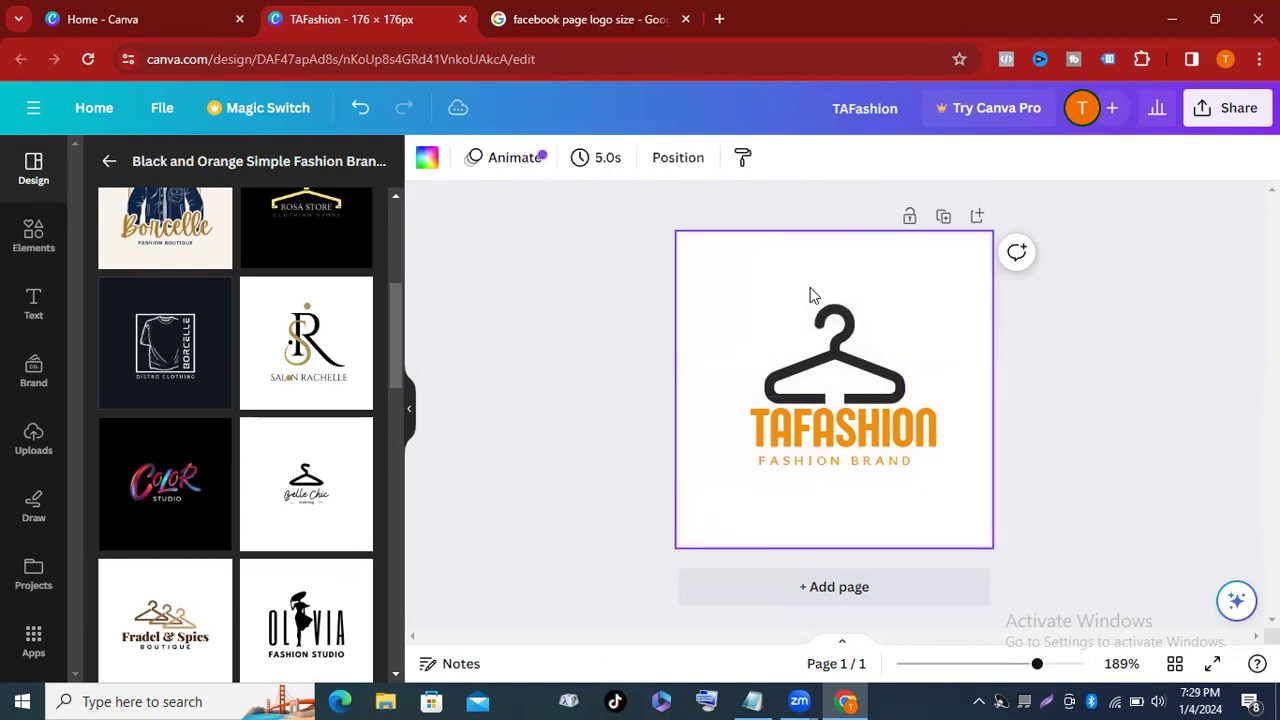
{"action": "left_click", "coordinate": [834, 380]}
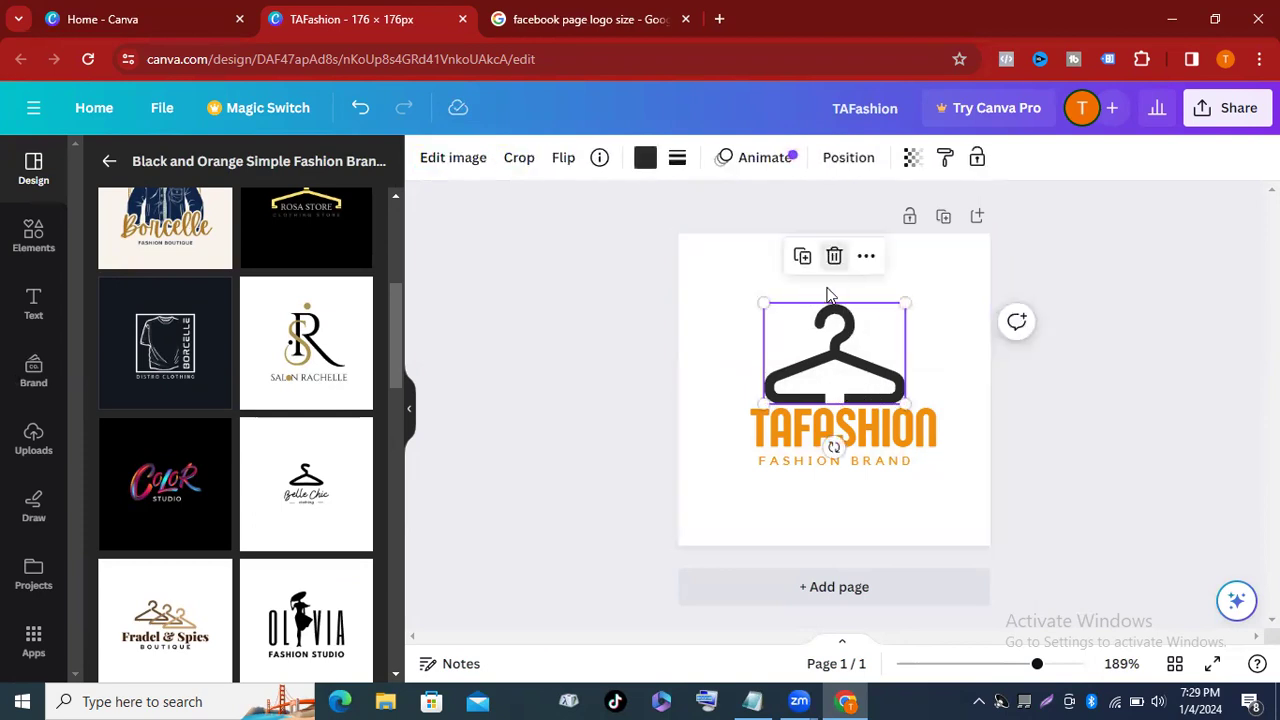
{"action": "left_click", "coordinate": [834, 256]}
{"action": "left_click", "coordinate": [825, 439]}
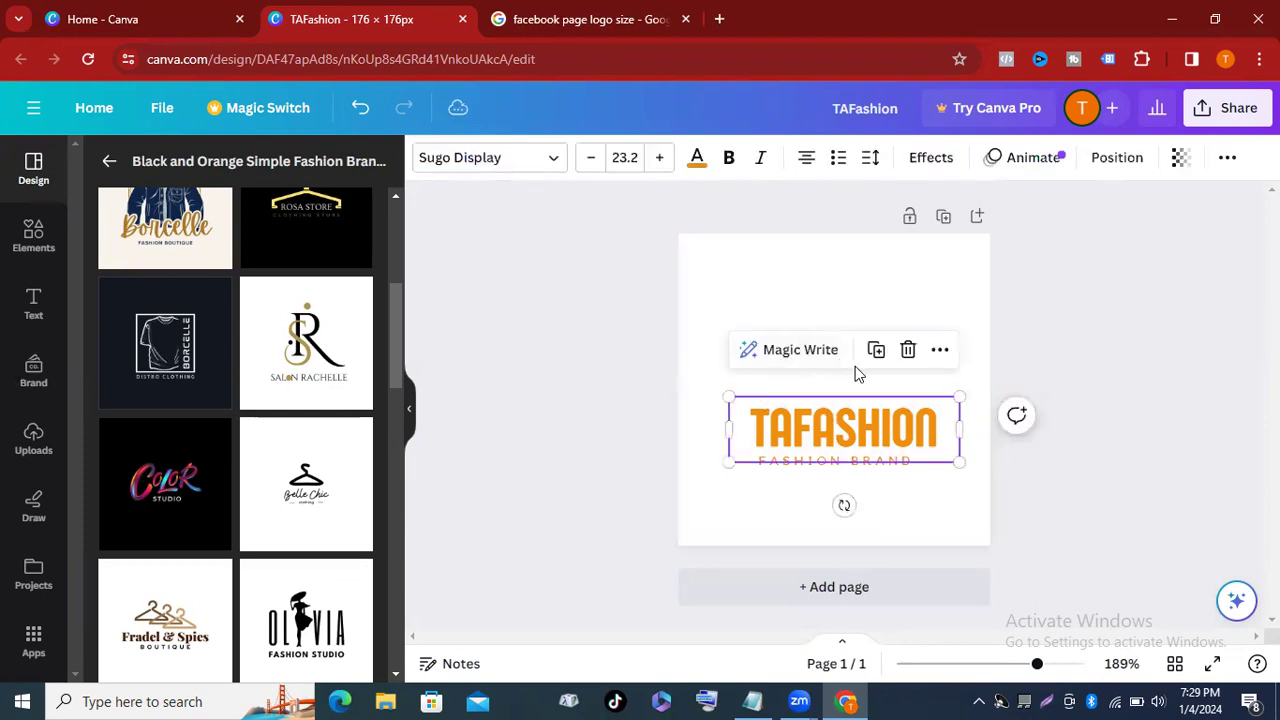
{"action": "left_click", "coordinate": [906, 349]}
{"action": "left_click", "coordinate": [836, 461]}
{"action": "left_click", "coordinate": [897, 410]}
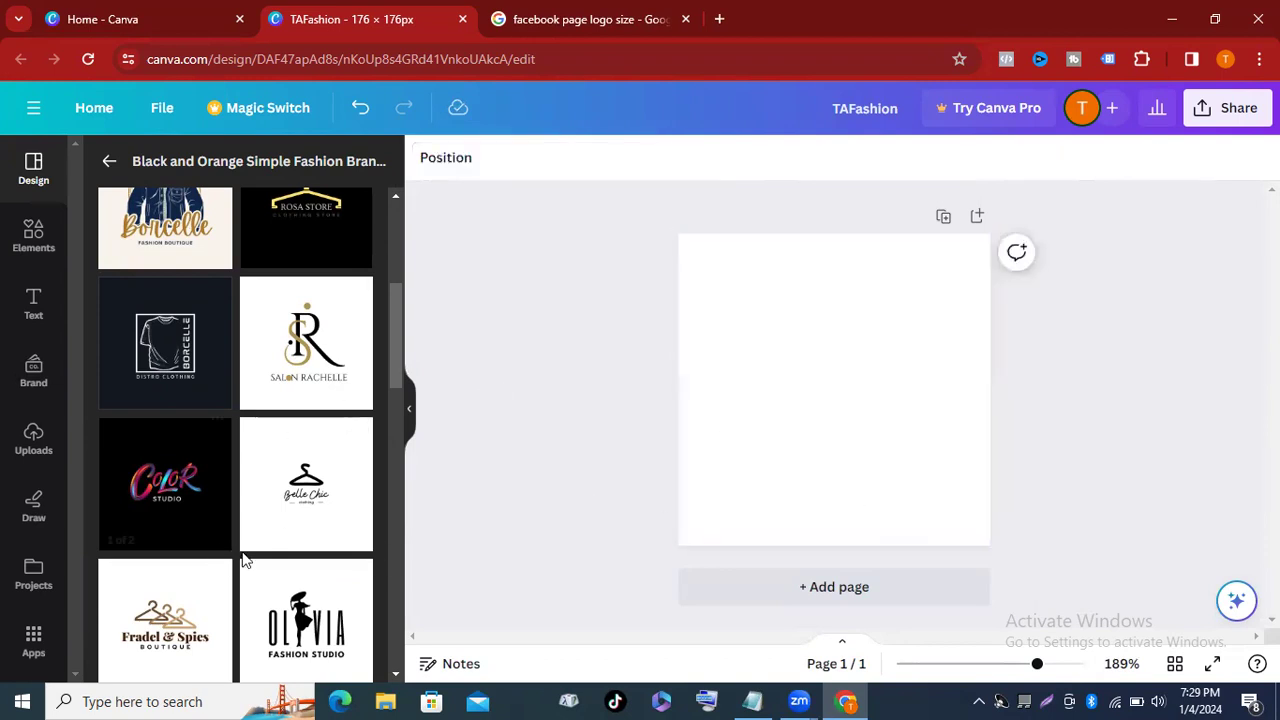
{"action": "left_click", "coordinate": [22, 250]}
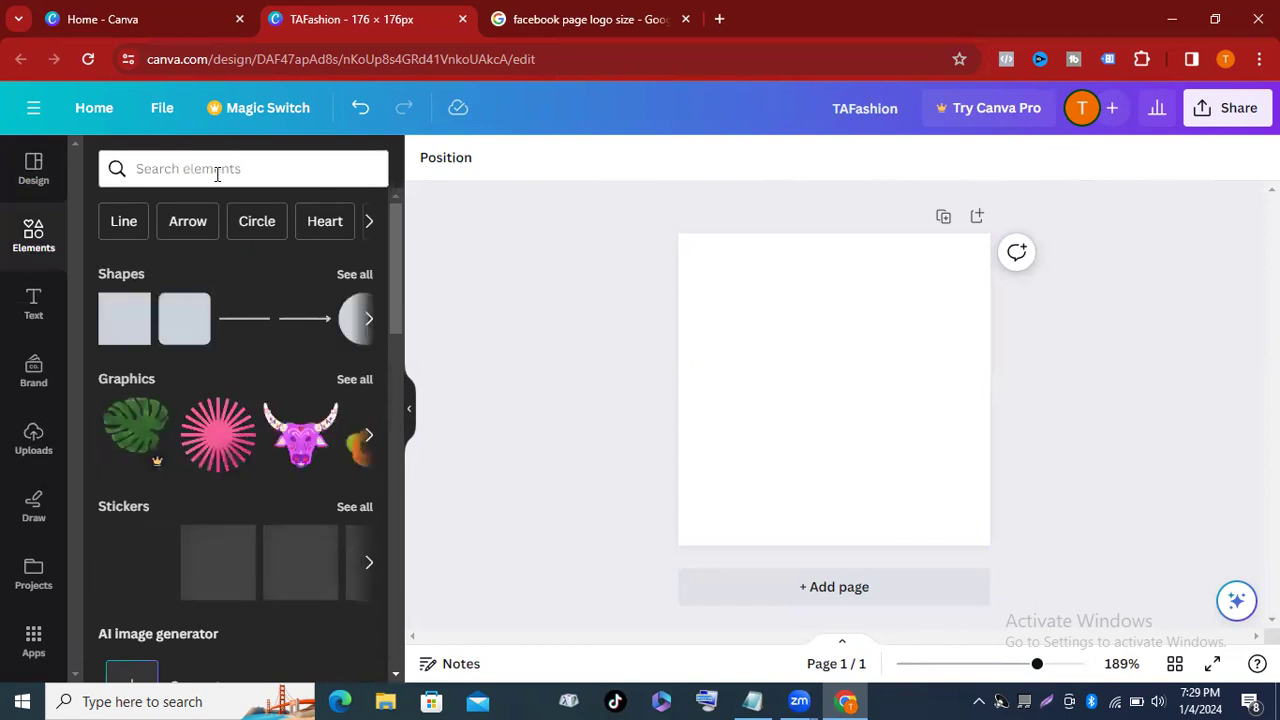
{"action": "scroll", "coordinate": [289, 420], "scroll_direction": "down", "scroll_amount": 3}
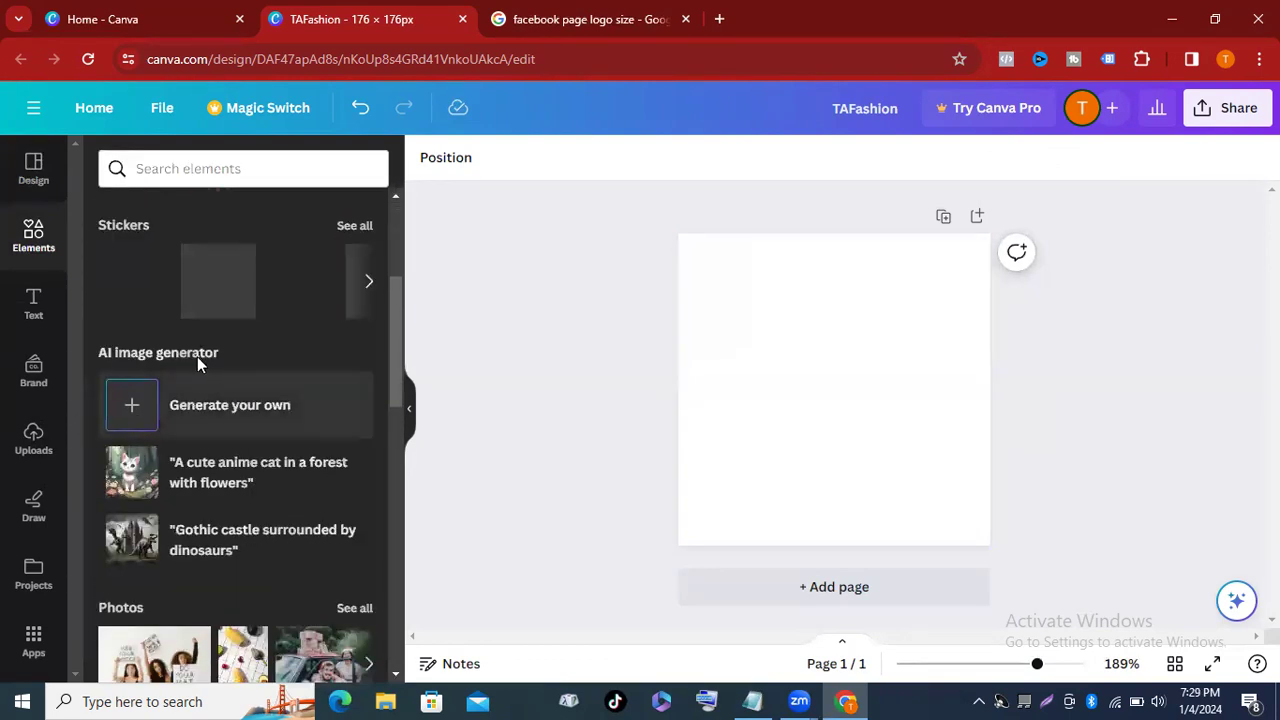
{"action": "scroll", "coordinate": [197, 356], "scroll_direction": "up", "scroll_amount": 3}
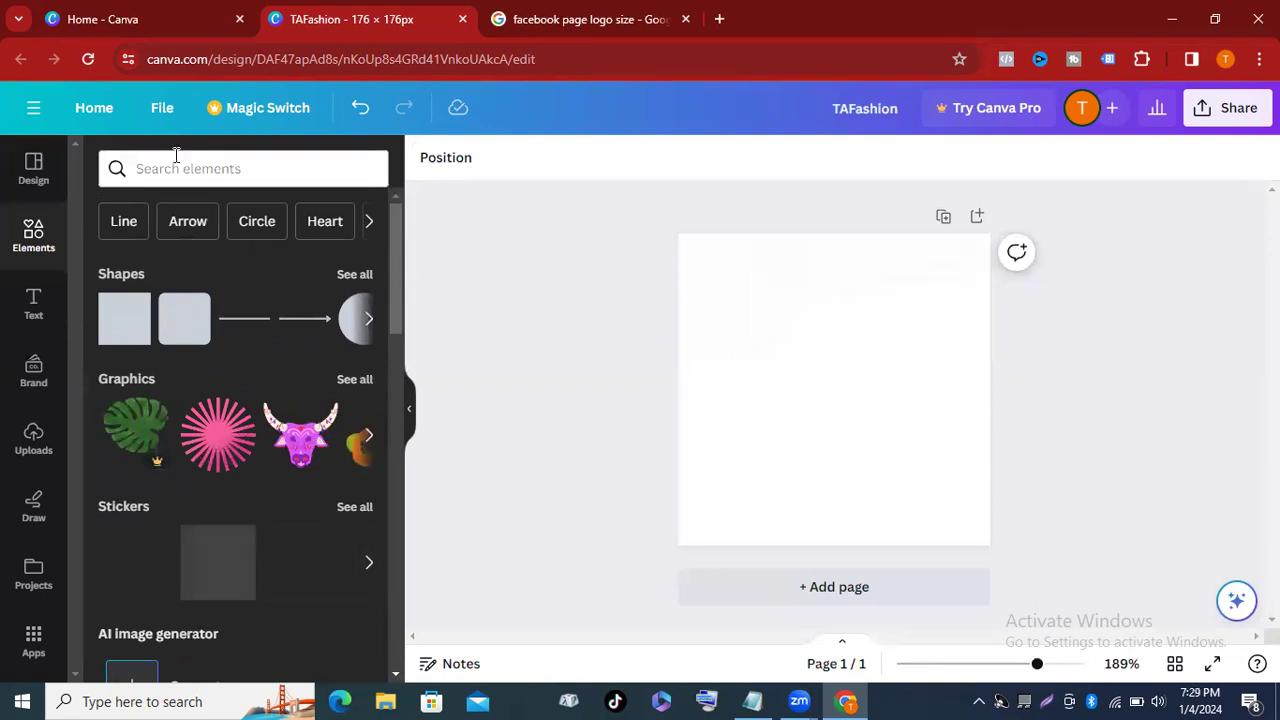
{"action": "left_click", "coordinate": [46, 177]}
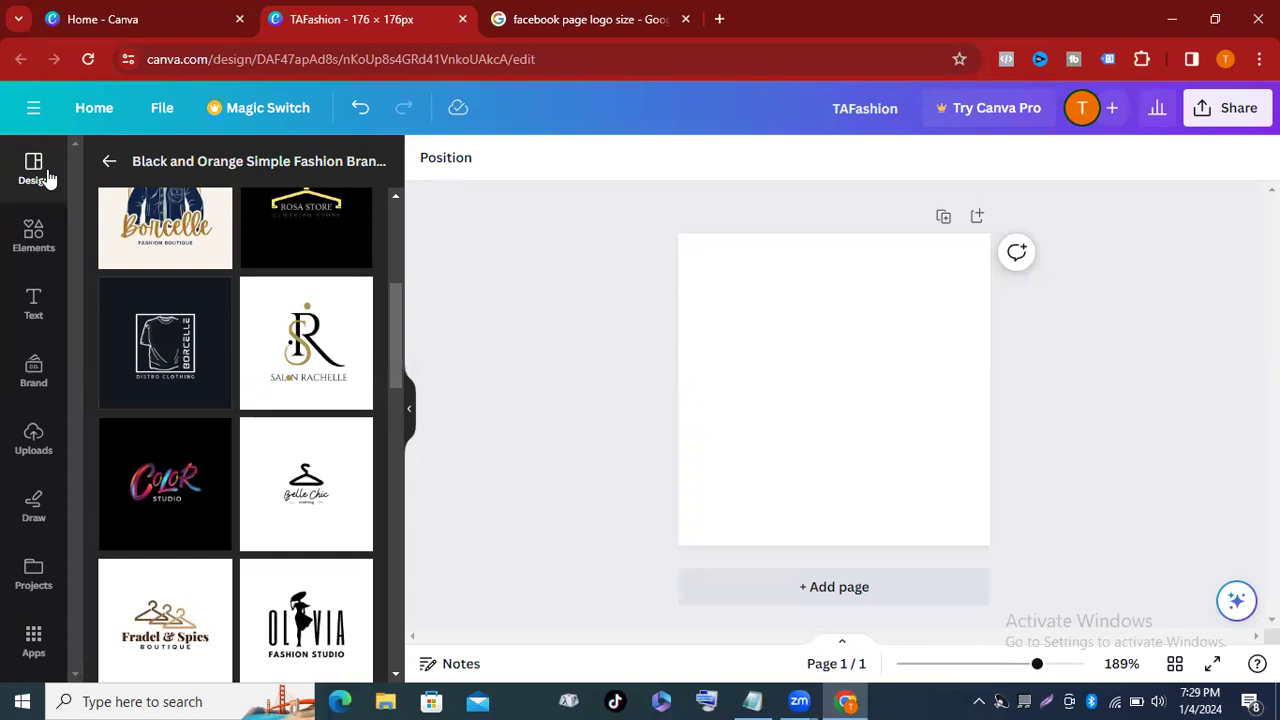
Search the elements library for "clothing icon" and show all the matching graphics.
{"action": "left_click", "coordinate": [33, 236]}
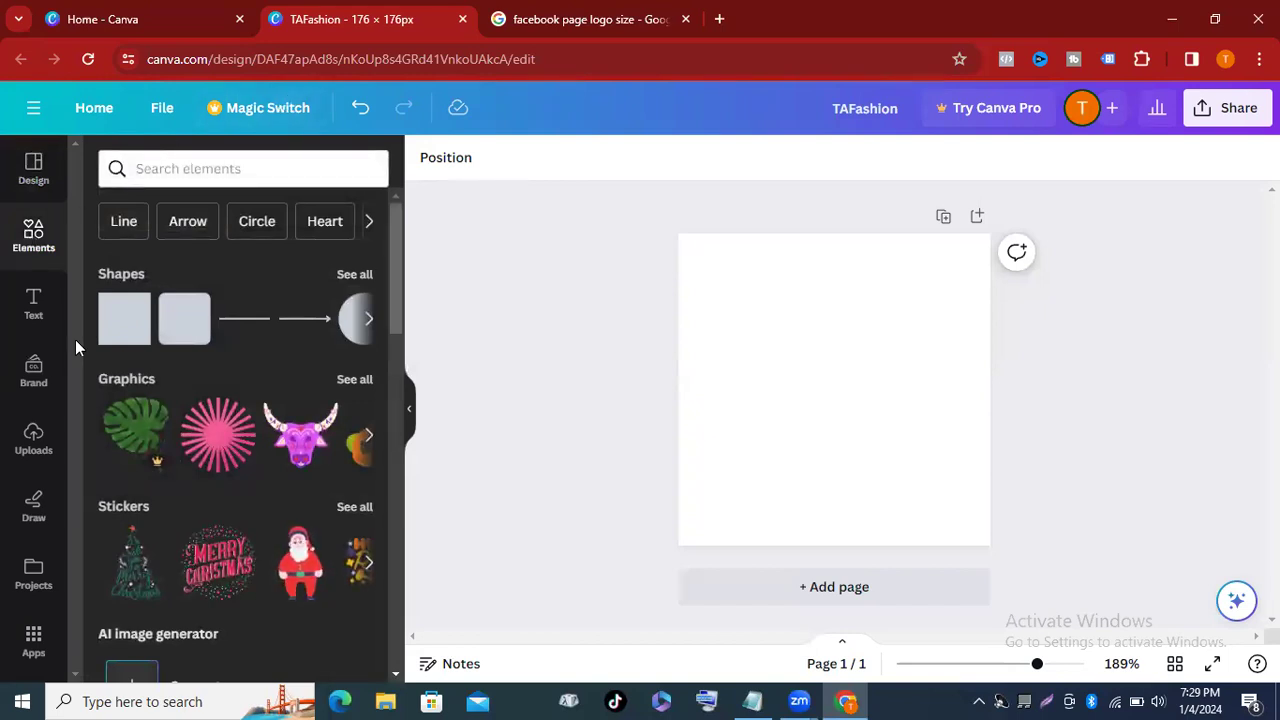
{"action": "left_click", "coordinate": [221, 164]}
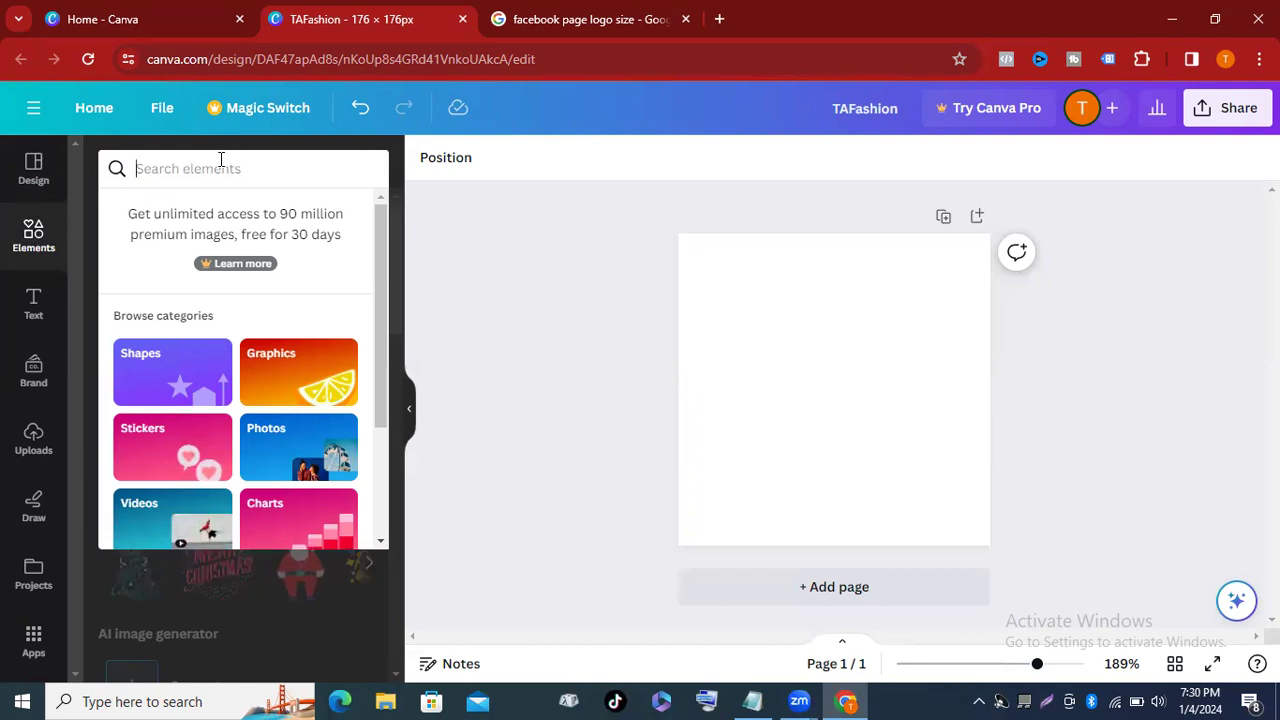
{"action": "type", "text": "c"}
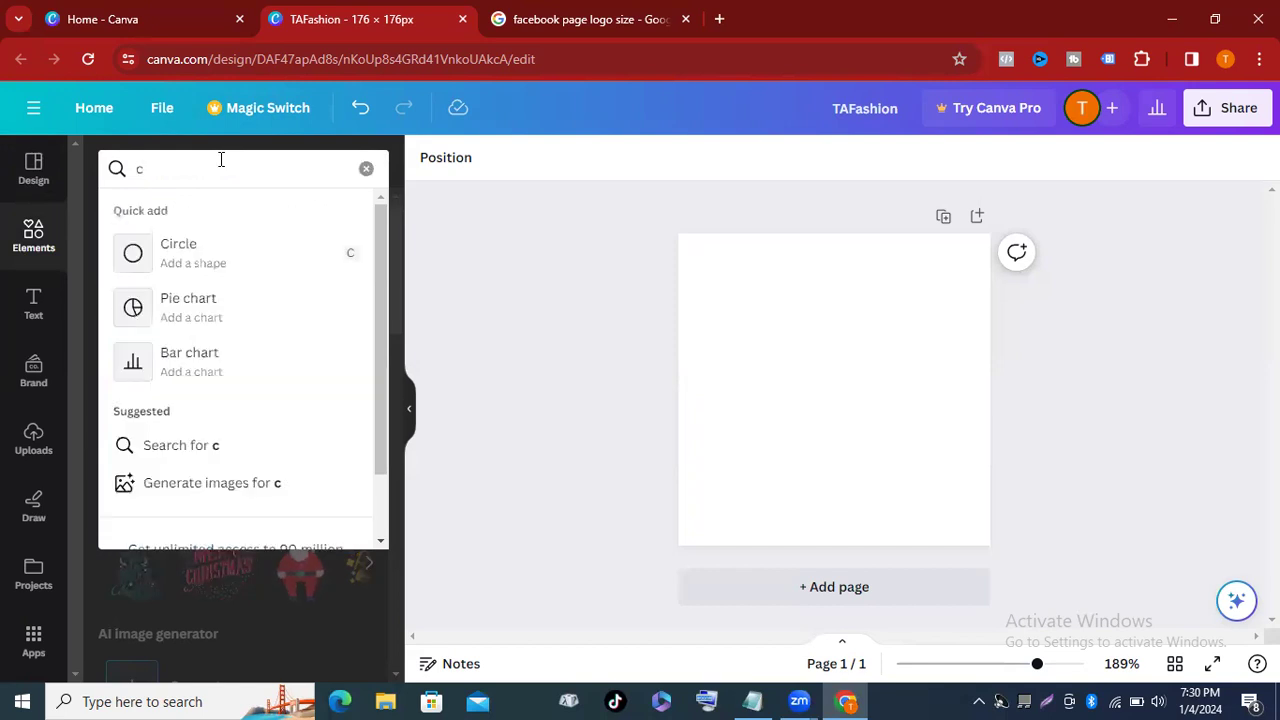
{"action": "type", "text": "lot"}
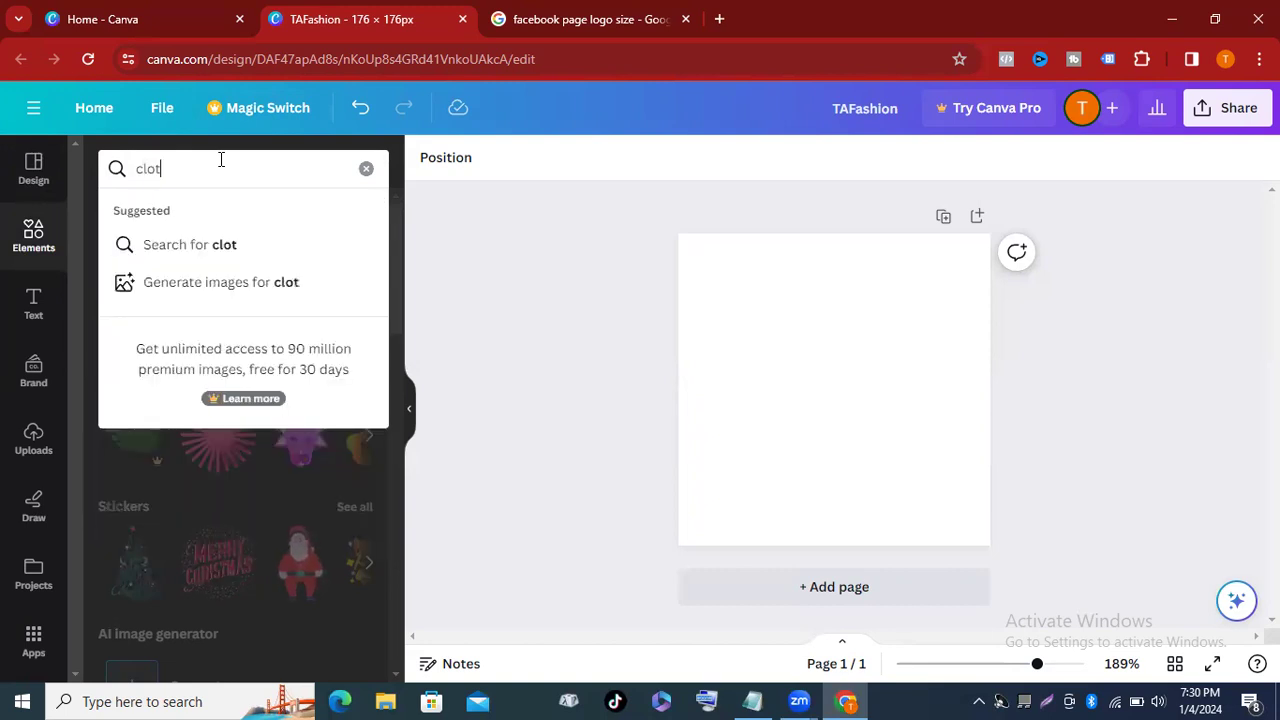
{"action": "type", "text": "hing icon"}
{"action": "key", "text": "Return"}
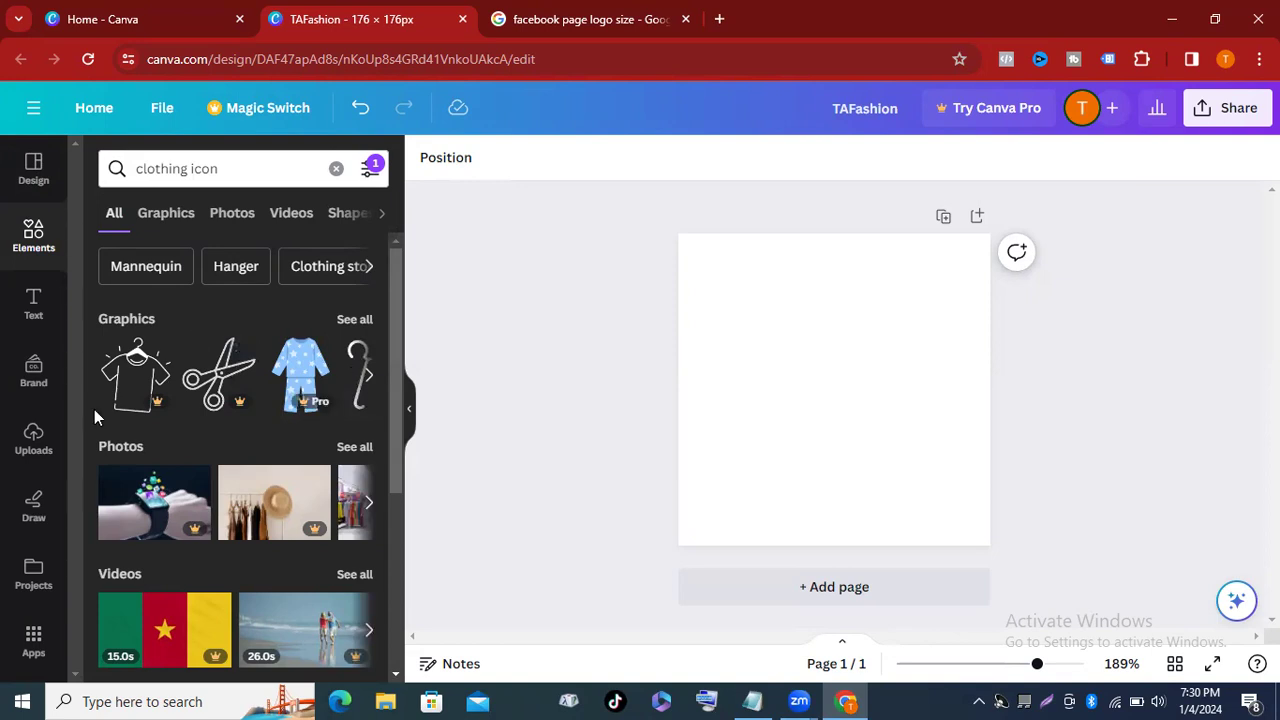
{"action": "left_click", "coordinate": [352, 319]}
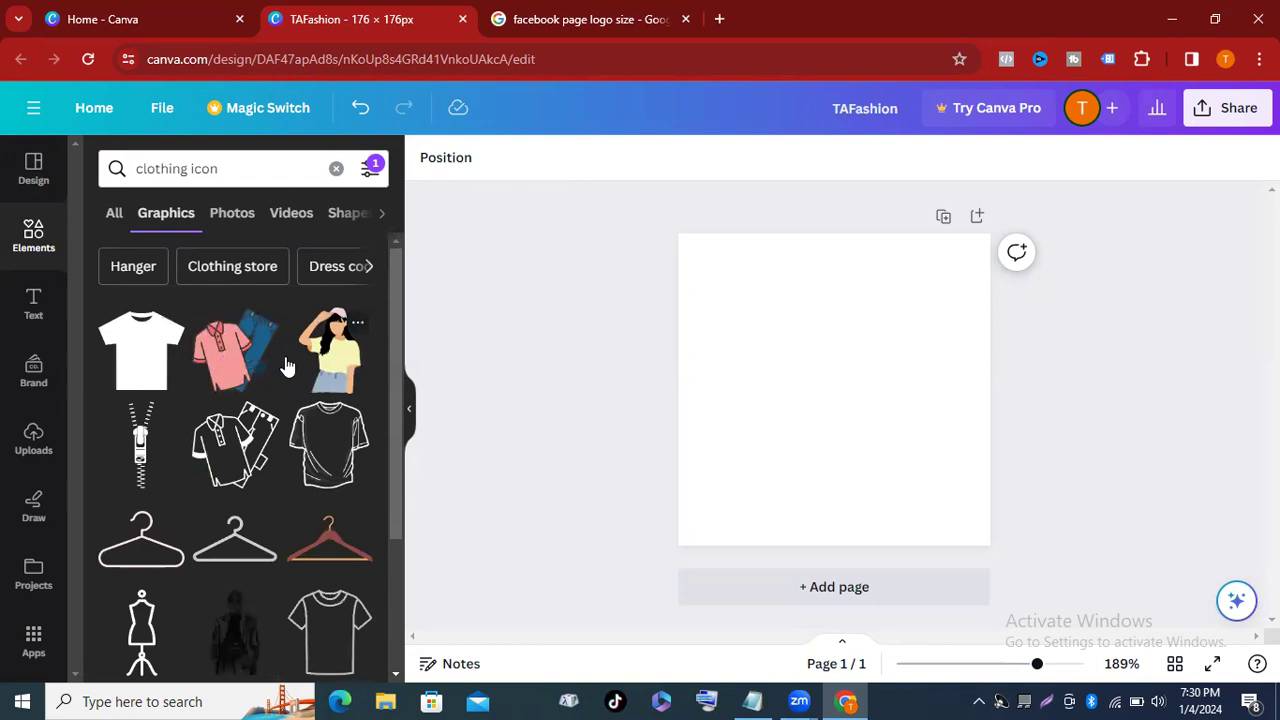
Look through the clothing icon graphics for a suitable logo symbol and add the solid handbag with a buckle to the blank page.
{"action": "scroll", "coordinate": [225, 360], "scroll_direction": "down", "scroll_amount": 3}
{"action": "scroll", "coordinate": [225, 353], "scroll_direction": "down", "scroll_amount": 2}
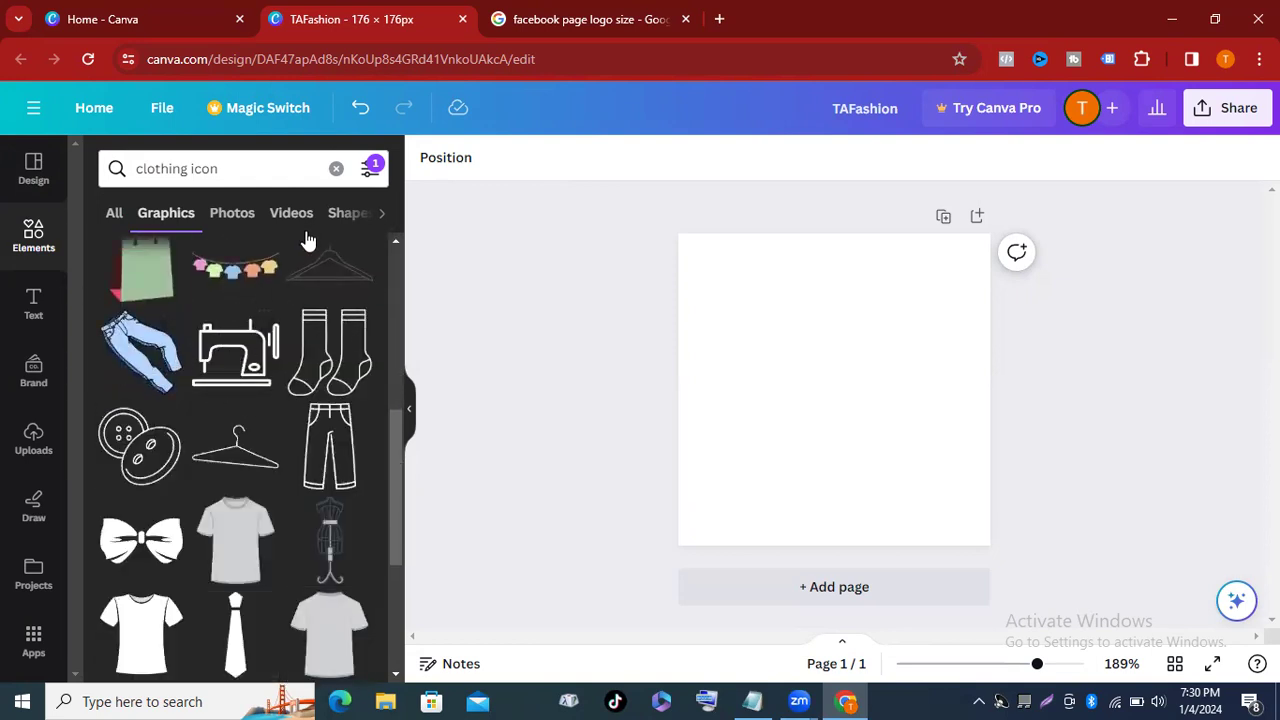
{"action": "scroll", "coordinate": [200, 370], "scroll_direction": "down", "scroll_amount": 1}
{"action": "scroll", "coordinate": [300, 400], "scroll_direction": "down", "scroll_amount": 2}
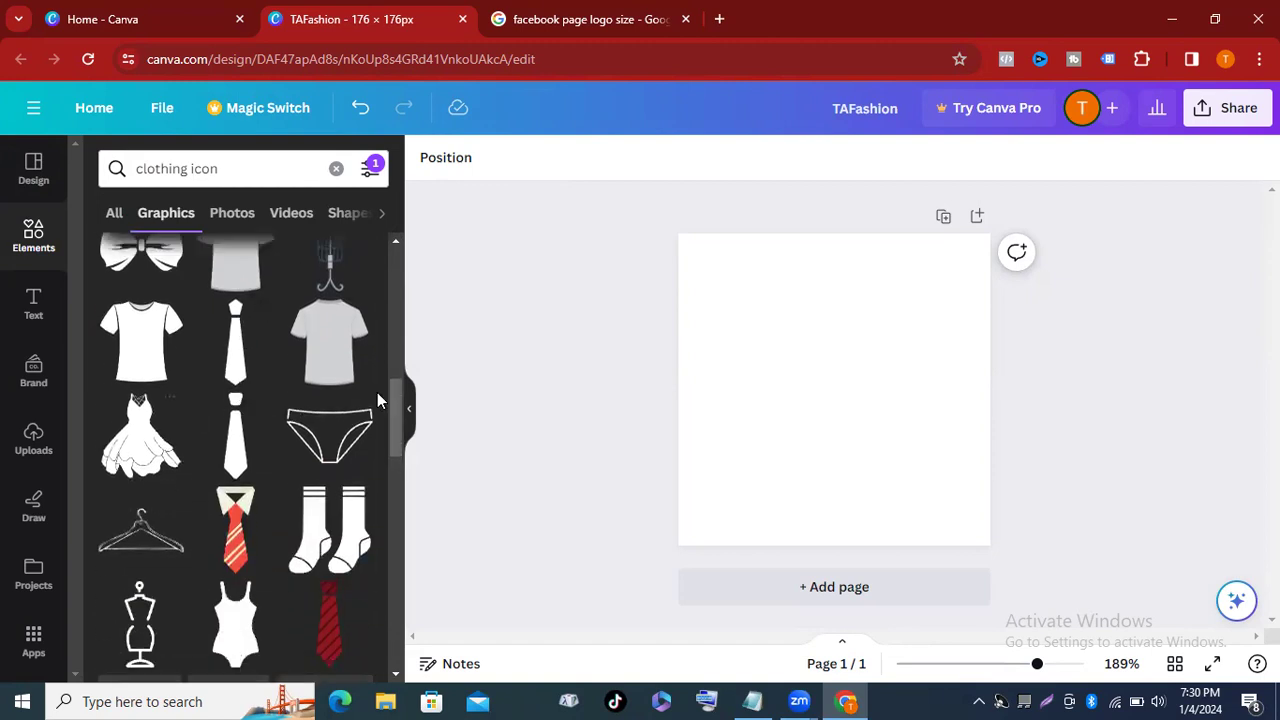
{"action": "scroll", "coordinate": [290, 415], "scroll_direction": "down", "scroll_amount": 2}
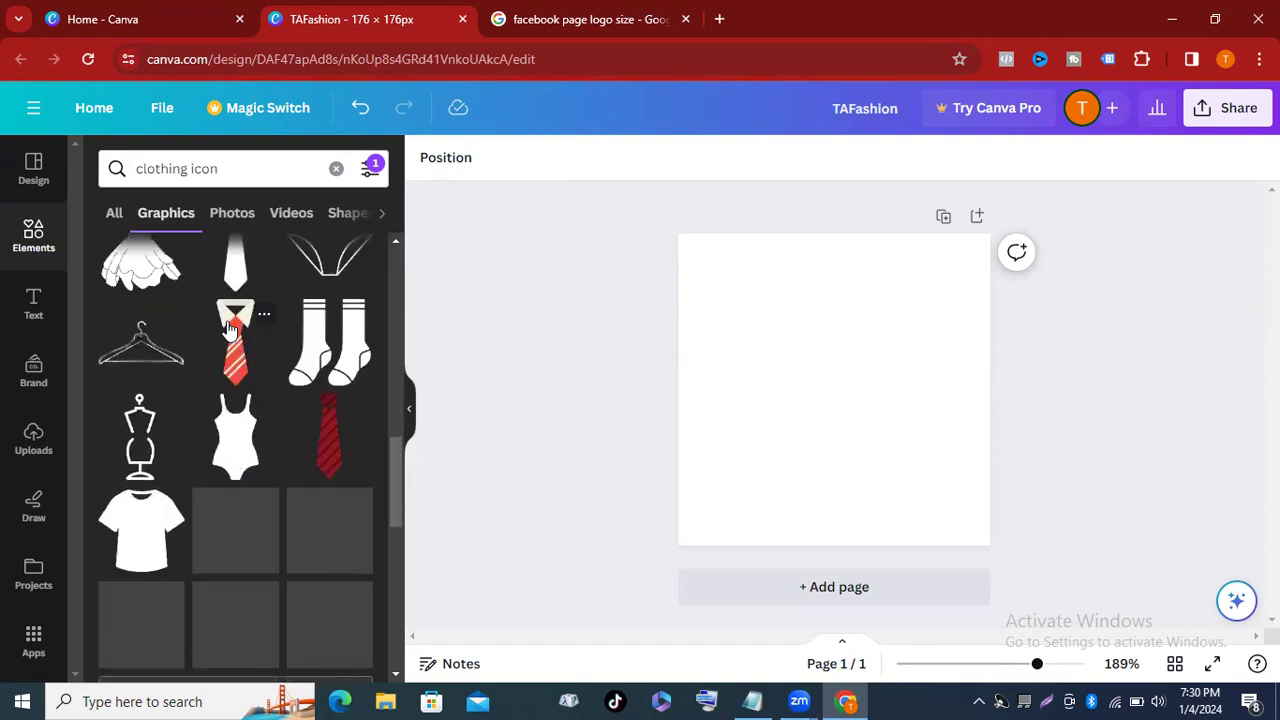
{"action": "scroll", "coordinate": [174, 388], "scroll_direction": "down", "scroll_amount": 3}
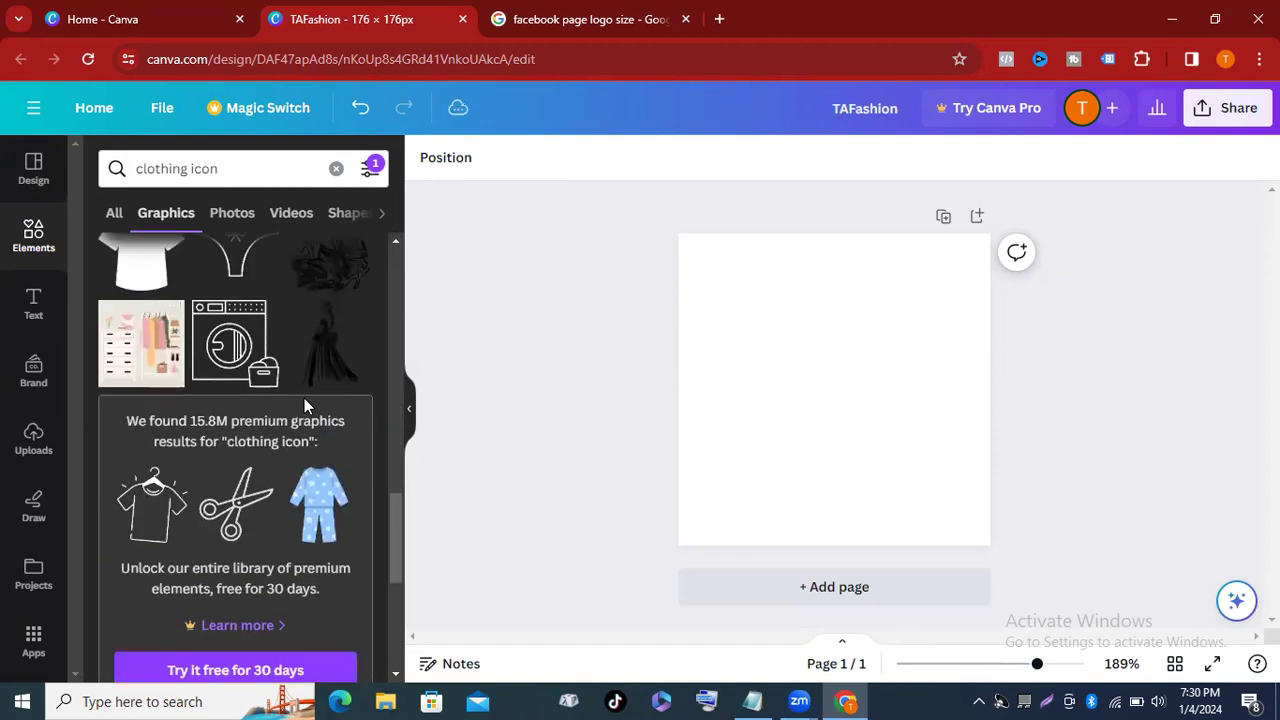
{"action": "scroll", "coordinate": [305, 405], "scroll_direction": "down", "scroll_amount": 4}
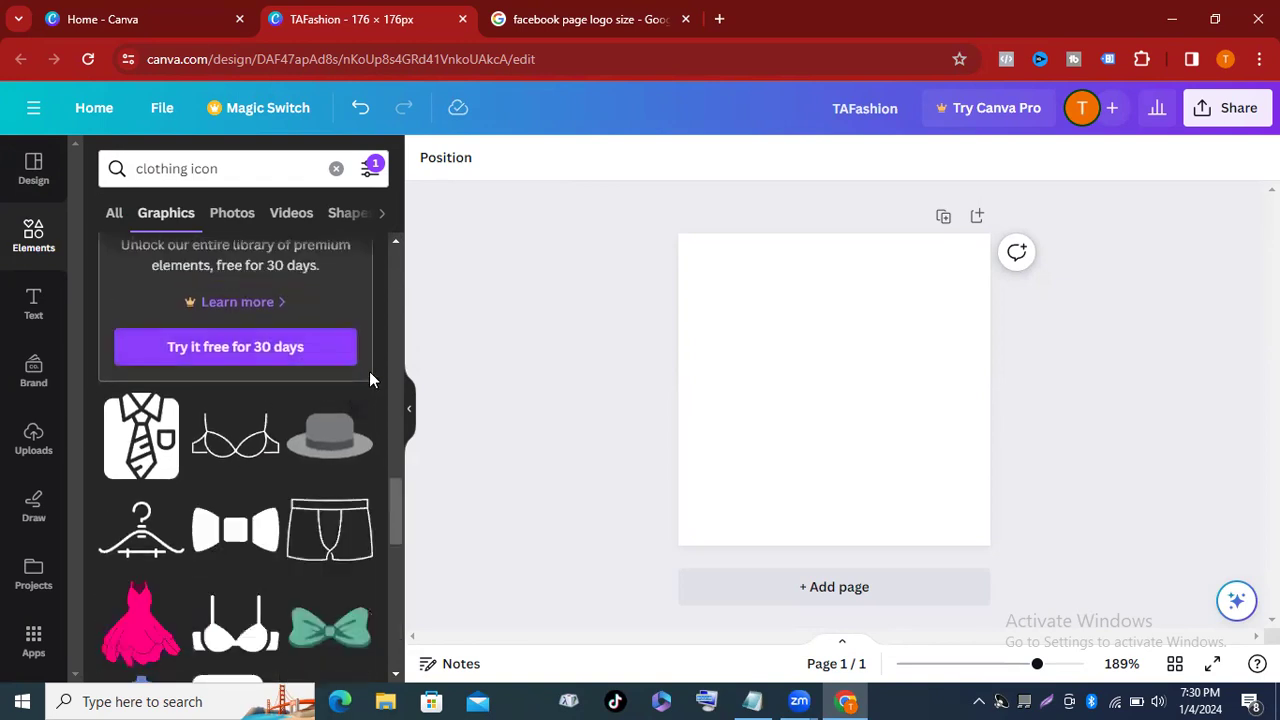
{"action": "scroll", "coordinate": [369, 371], "scroll_direction": "down", "scroll_amount": 3}
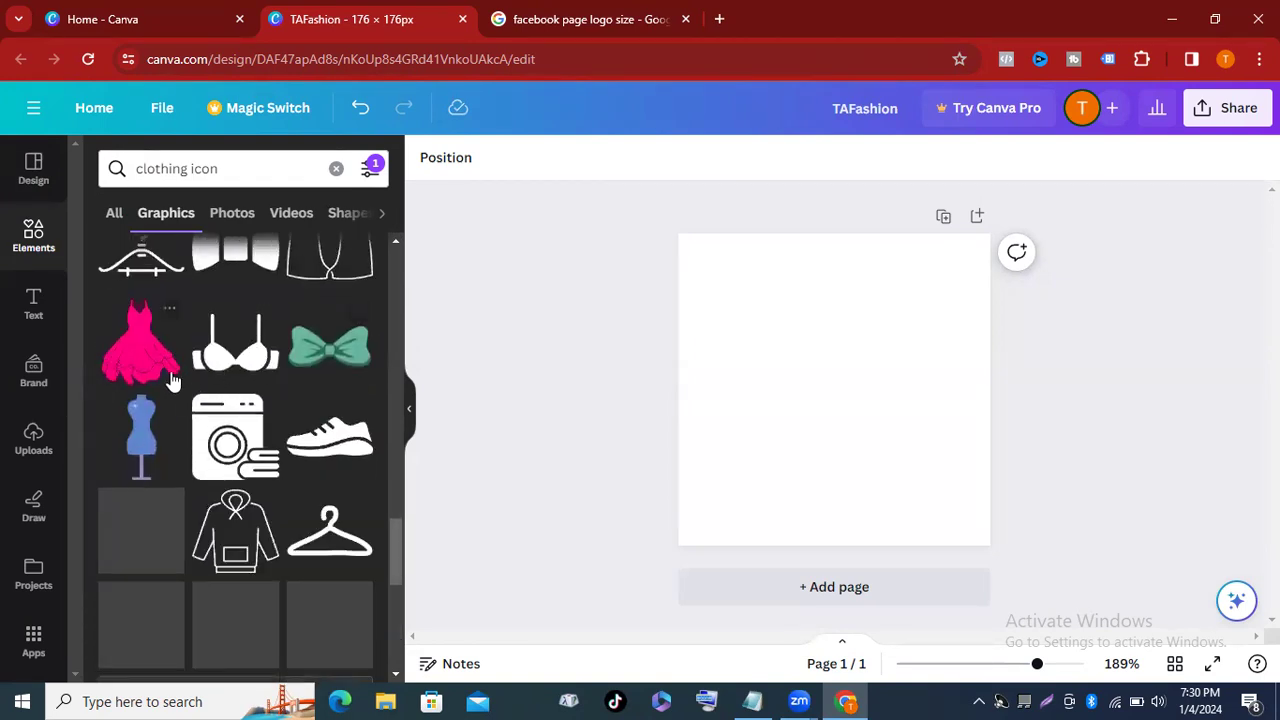
{"action": "scroll", "coordinate": [320, 420], "scroll_direction": "down", "scroll_amount": 2}
{"action": "scroll", "coordinate": [313, 420], "scroll_direction": "up", "scroll_amount": 2}
{"action": "scroll", "coordinate": [311, 411], "scroll_direction": "down", "scroll_amount": 6}
{"action": "scroll", "coordinate": [310, 410], "scroll_direction": "down", "scroll_amount": 6}
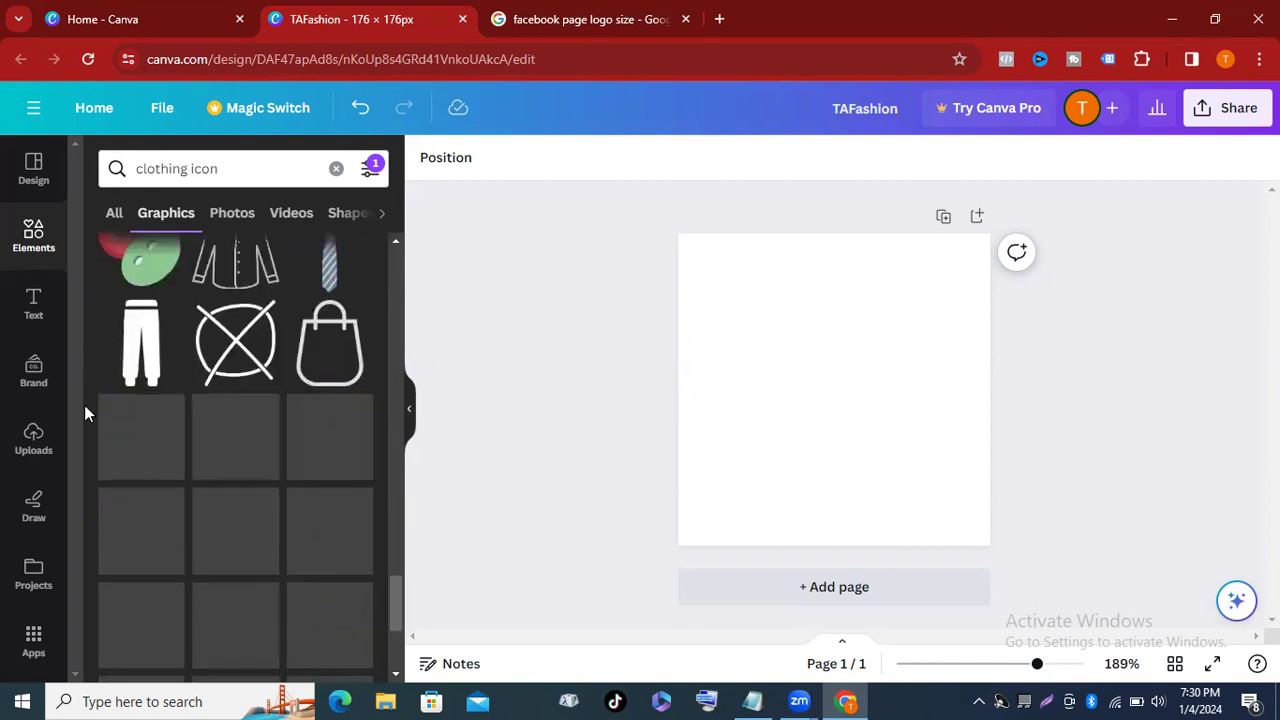
{"action": "scroll", "coordinate": [219, 397], "scroll_direction": "down", "scroll_amount": 3}
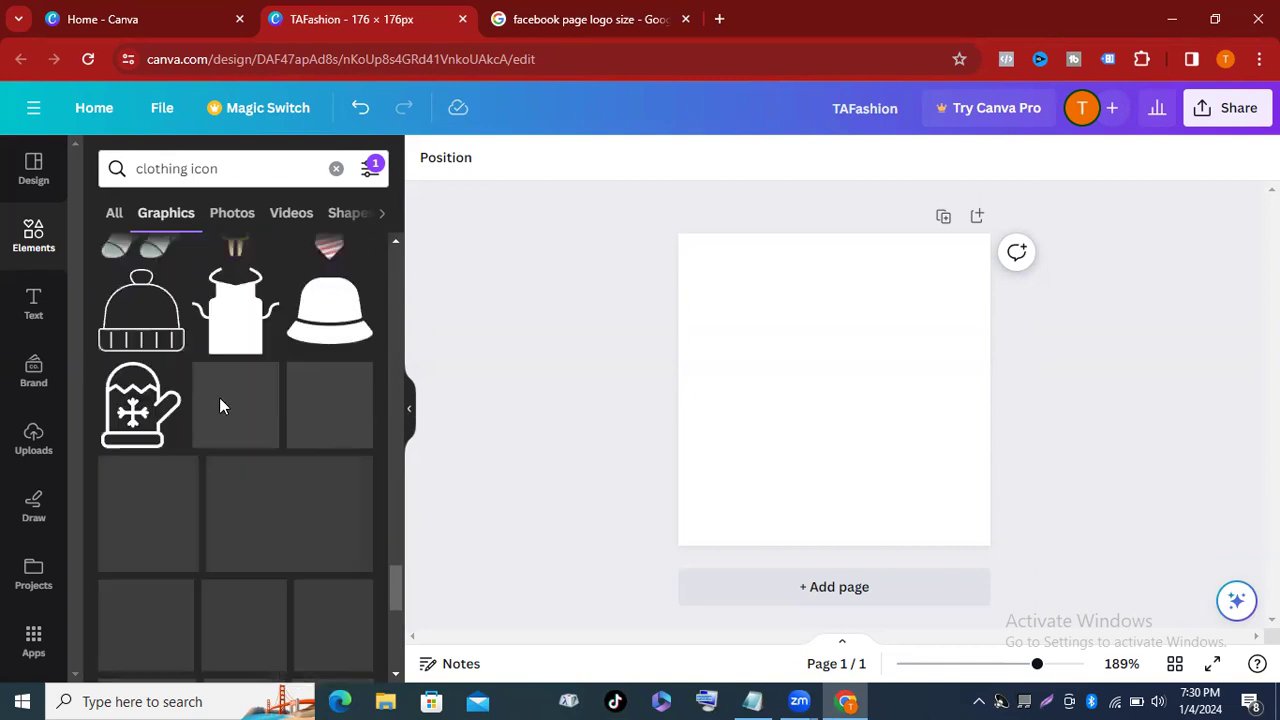
{"action": "scroll", "coordinate": [250, 385], "scroll_direction": "up", "scroll_amount": 2}
{"action": "scroll", "coordinate": [265, 389], "scroll_direction": "down", "scroll_amount": 3}
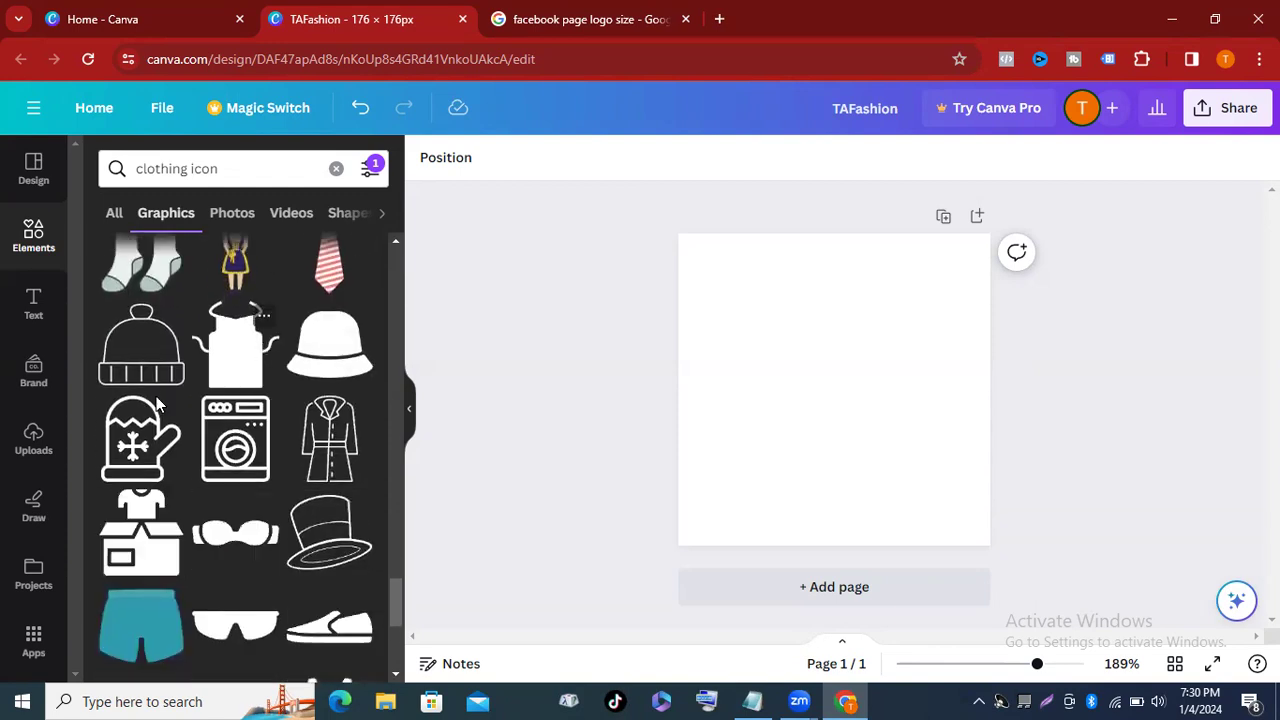
{"action": "scroll", "coordinate": [381, 422], "scroll_direction": "down", "scroll_amount": 2}
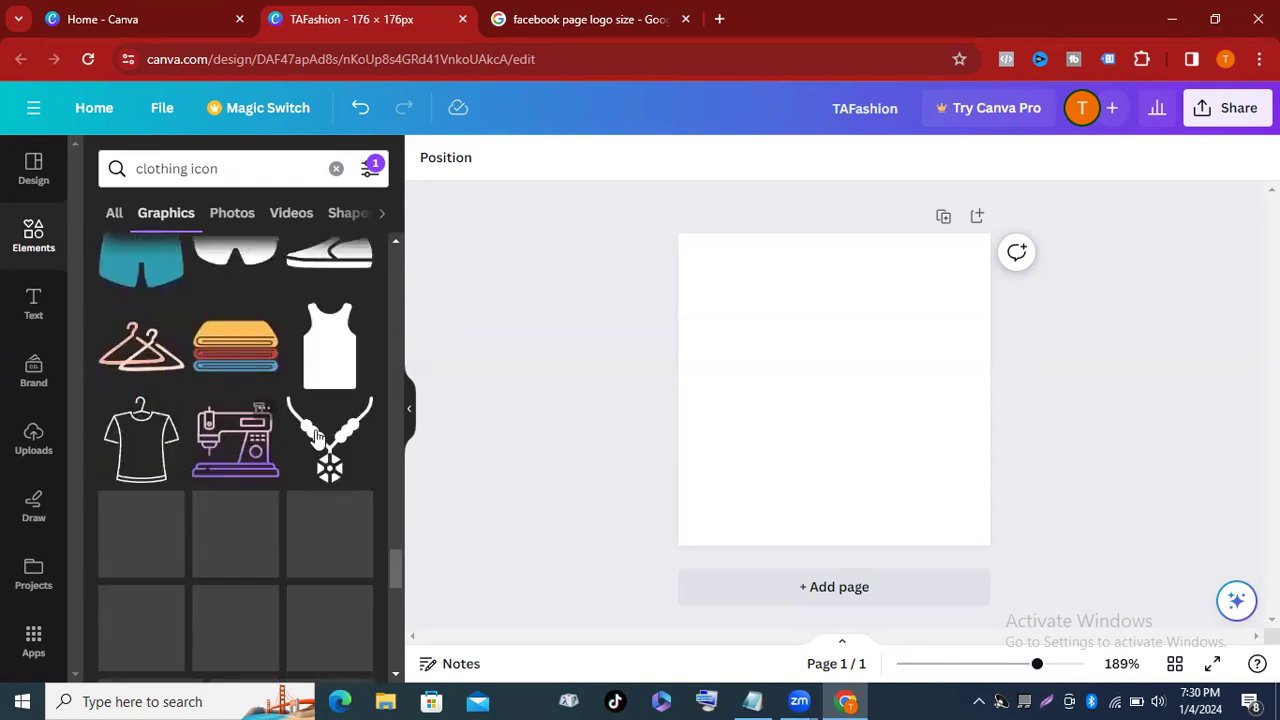
{"action": "scroll", "coordinate": [315, 437], "scroll_direction": "down", "scroll_amount": 4}
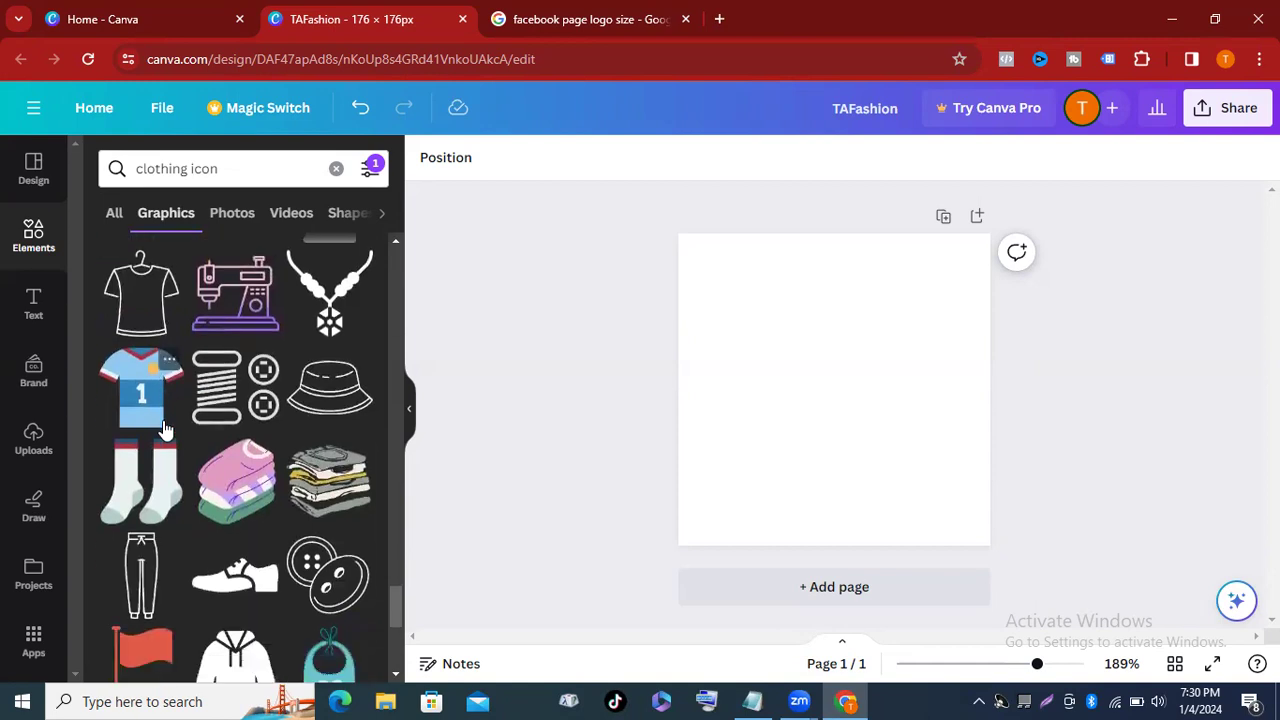
{"action": "scroll", "coordinate": [296, 482], "scroll_direction": "down", "scroll_amount": 2}
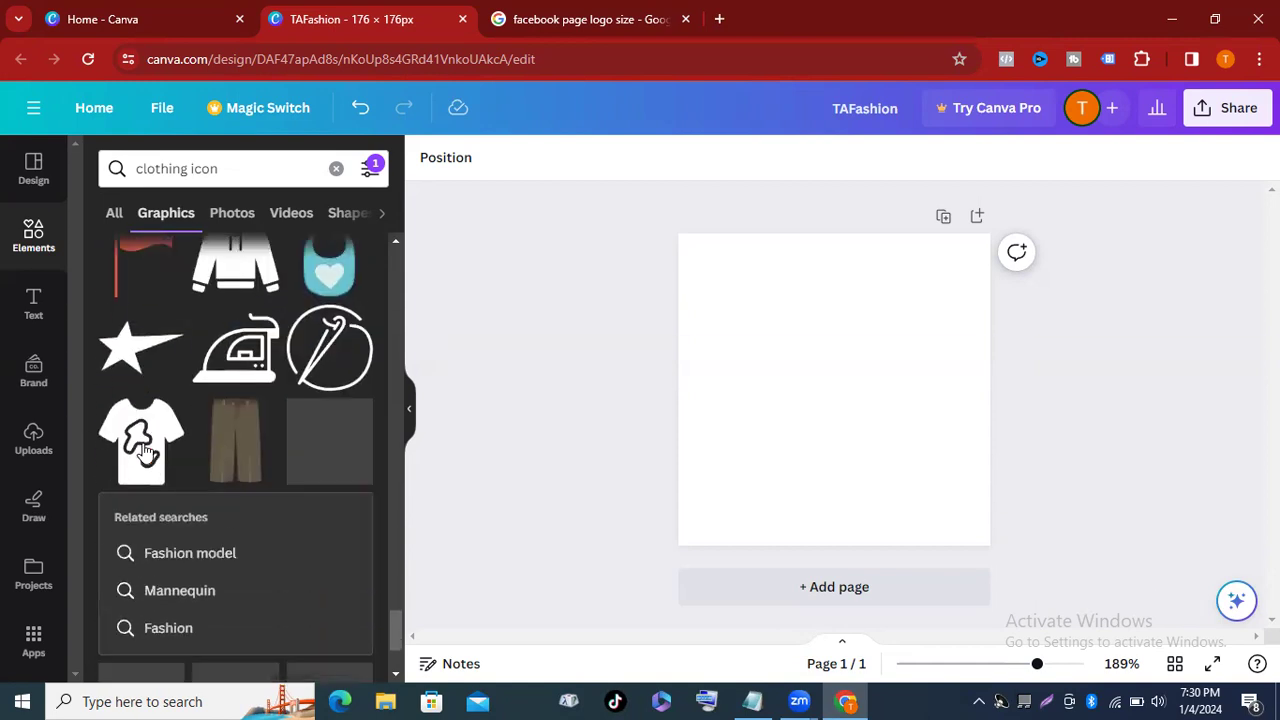
{"action": "scroll", "coordinate": [296, 482], "scroll_direction": "down", "scroll_amount": 5}
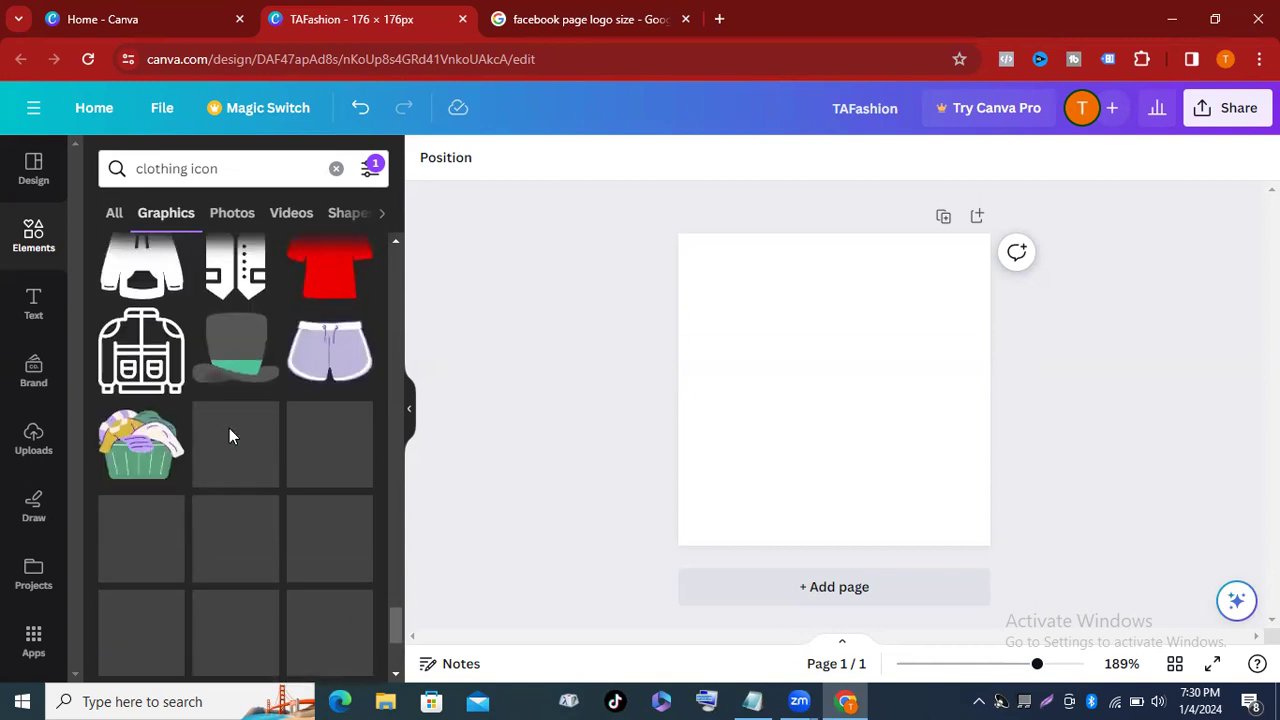
{"action": "scroll", "coordinate": [178, 410], "scroll_direction": "down", "scroll_amount": 3}
{"action": "scroll", "coordinate": [178, 405], "scroll_direction": "up", "scroll_amount": 5}
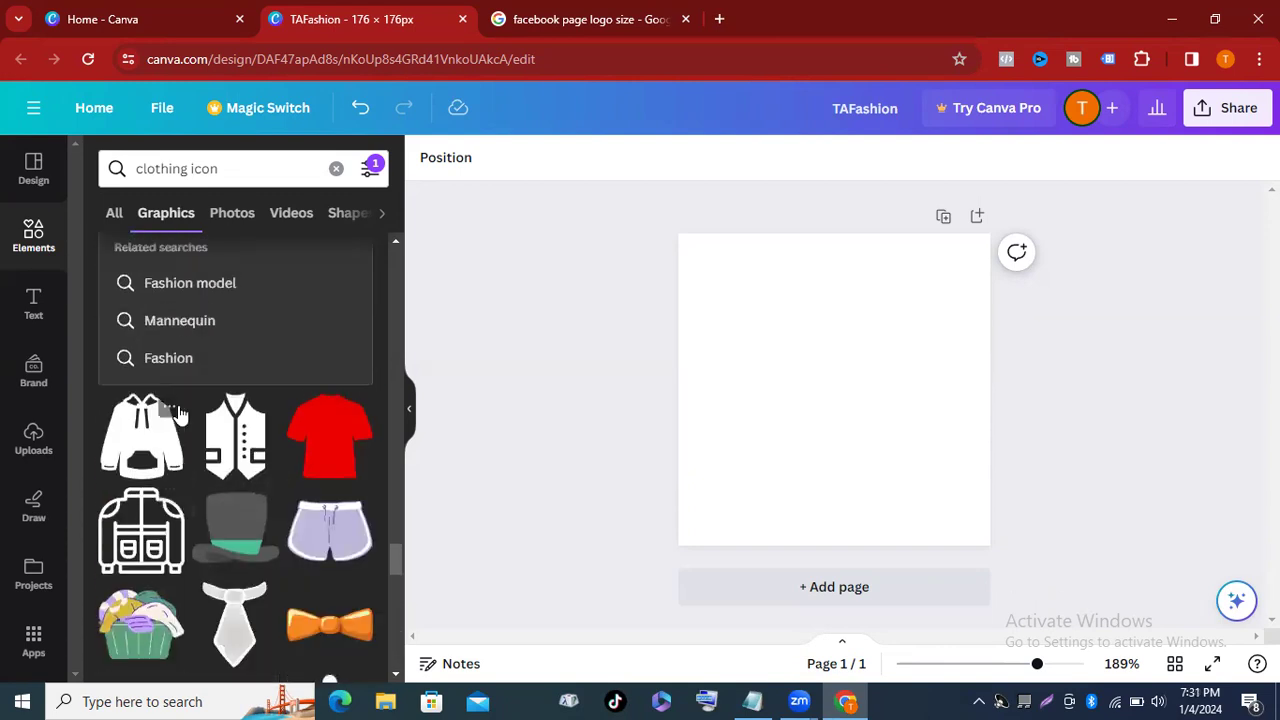
{"action": "scroll", "coordinate": [278, 410], "scroll_direction": "up", "scroll_amount": 5}
{"action": "scroll", "coordinate": [278, 410], "scroll_direction": "down", "scroll_amount": 8}
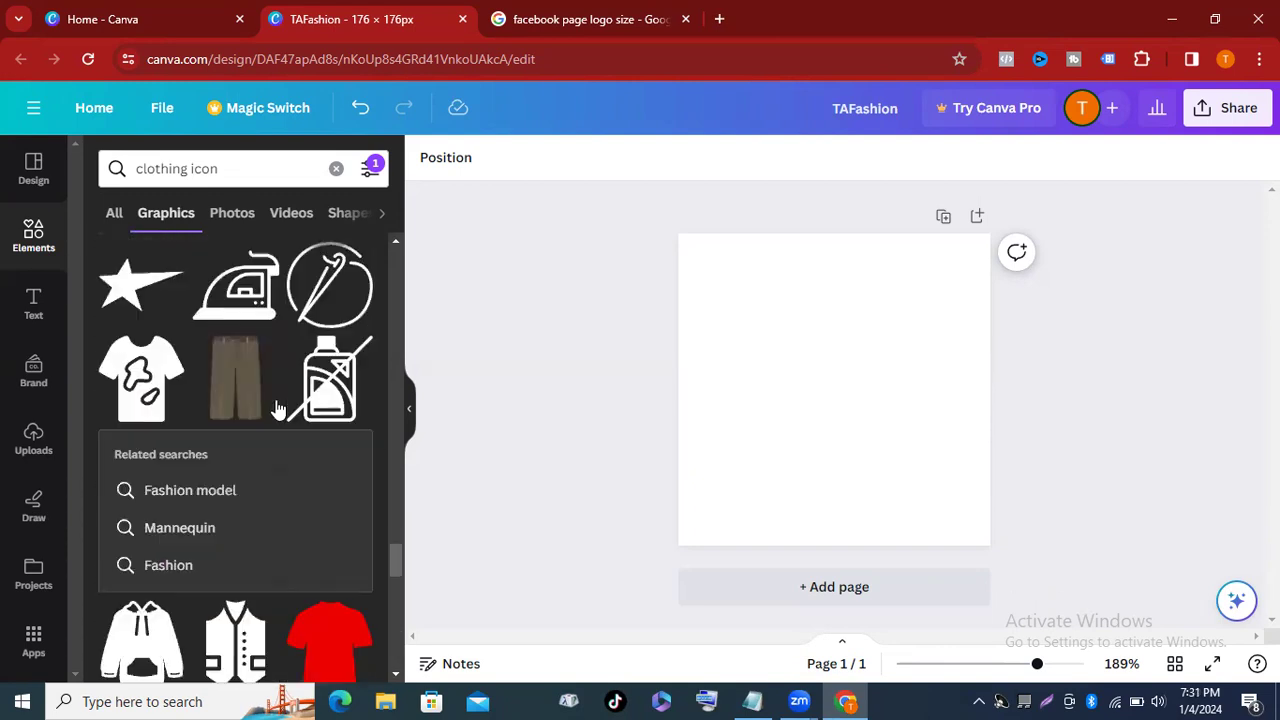
{"action": "scroll", "coordinate": [278, 410], "scroll_direction": "down", "scroll_amount": 3}
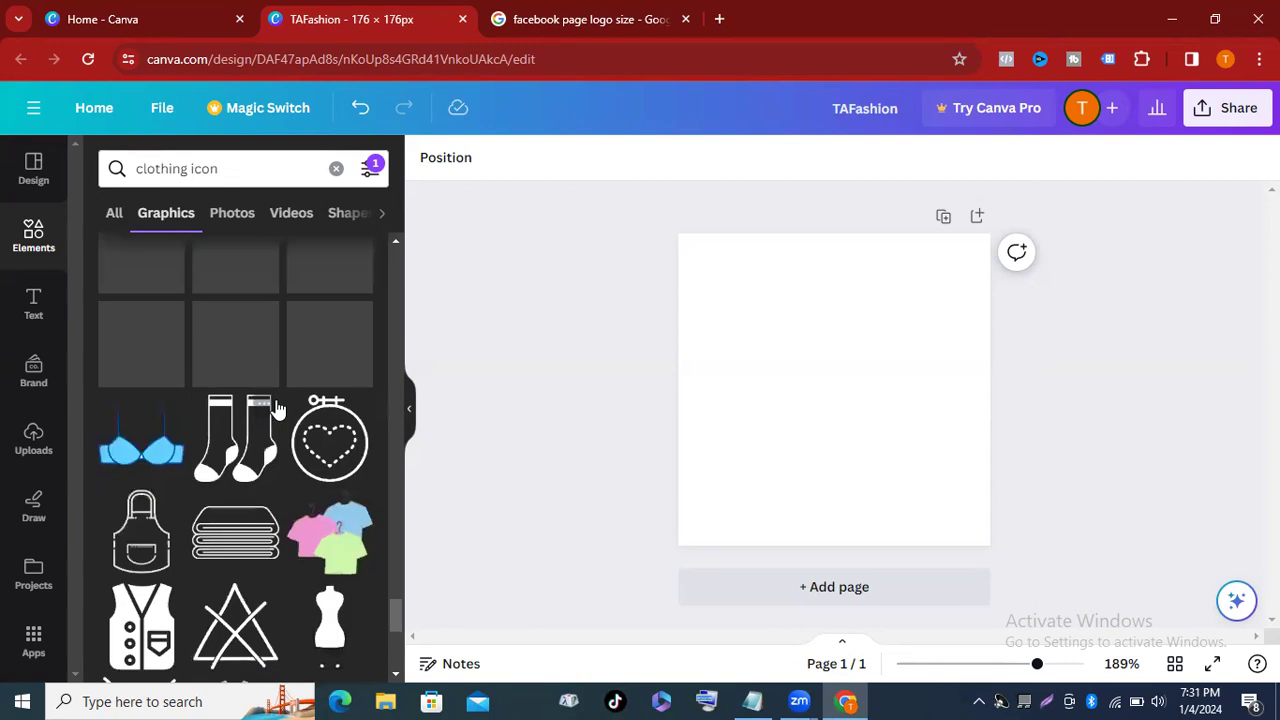
{"action": "scroll", "coordinate": [278, 410], "scroll_direction": "down", "scroll_amount": 2}
{"action": "scroll", "coordinate": [295, 470], "scroll_direction": "down", "scroll_amount": 2}
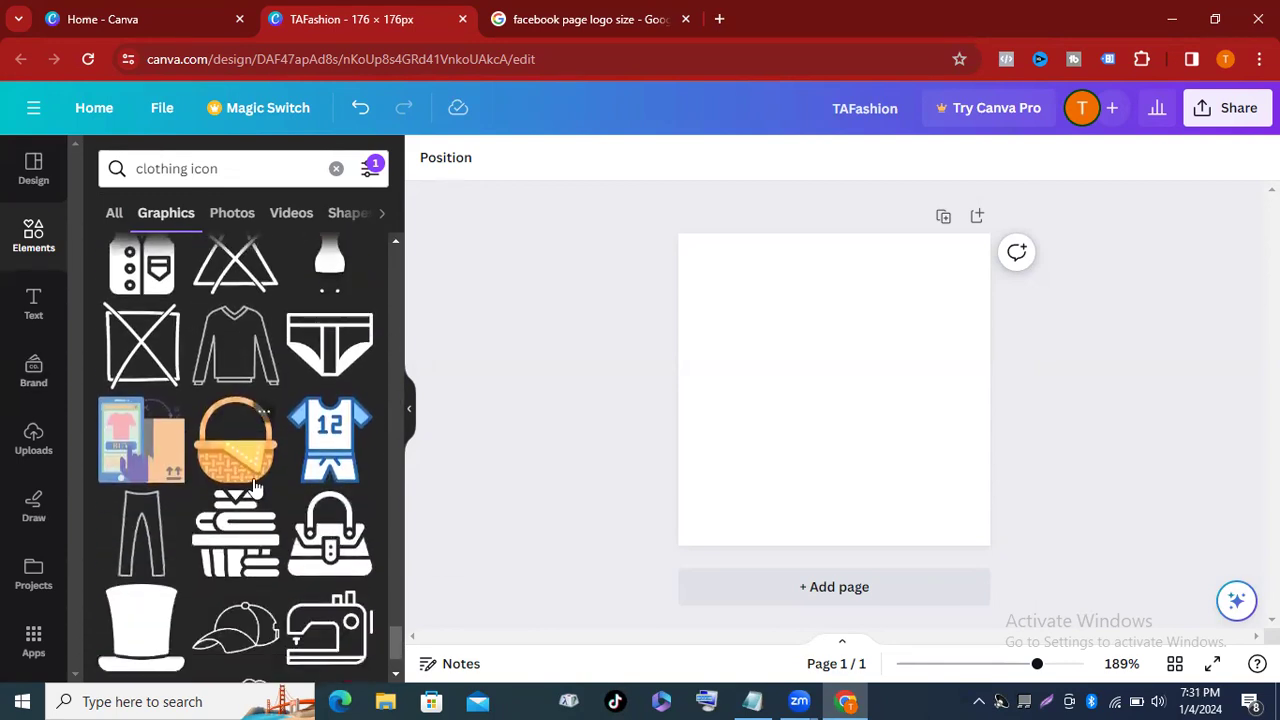
{"action": "scroll", "coordinate": [300, 490], "scroll_direction": "down", "scroll_amount": 1}
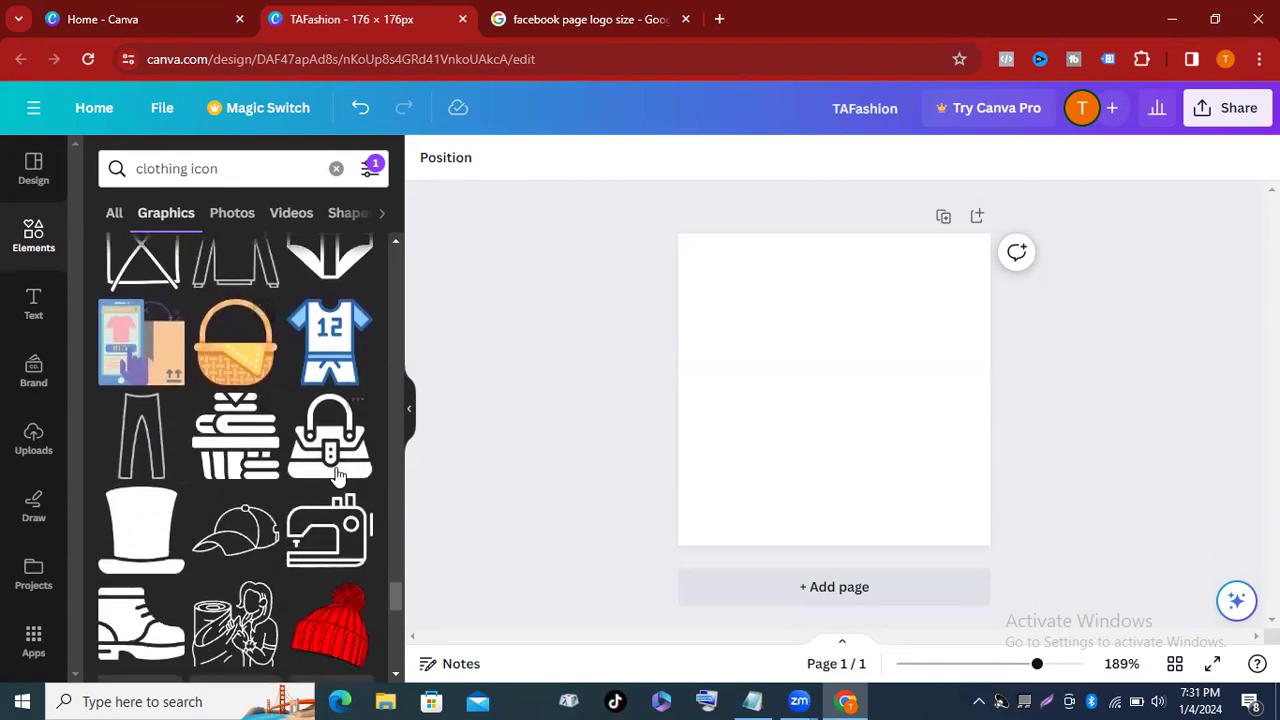
{"action": "scroll", "coordinate": [310, 474], "scroll_direction": "down", "scroll_amount": 1}
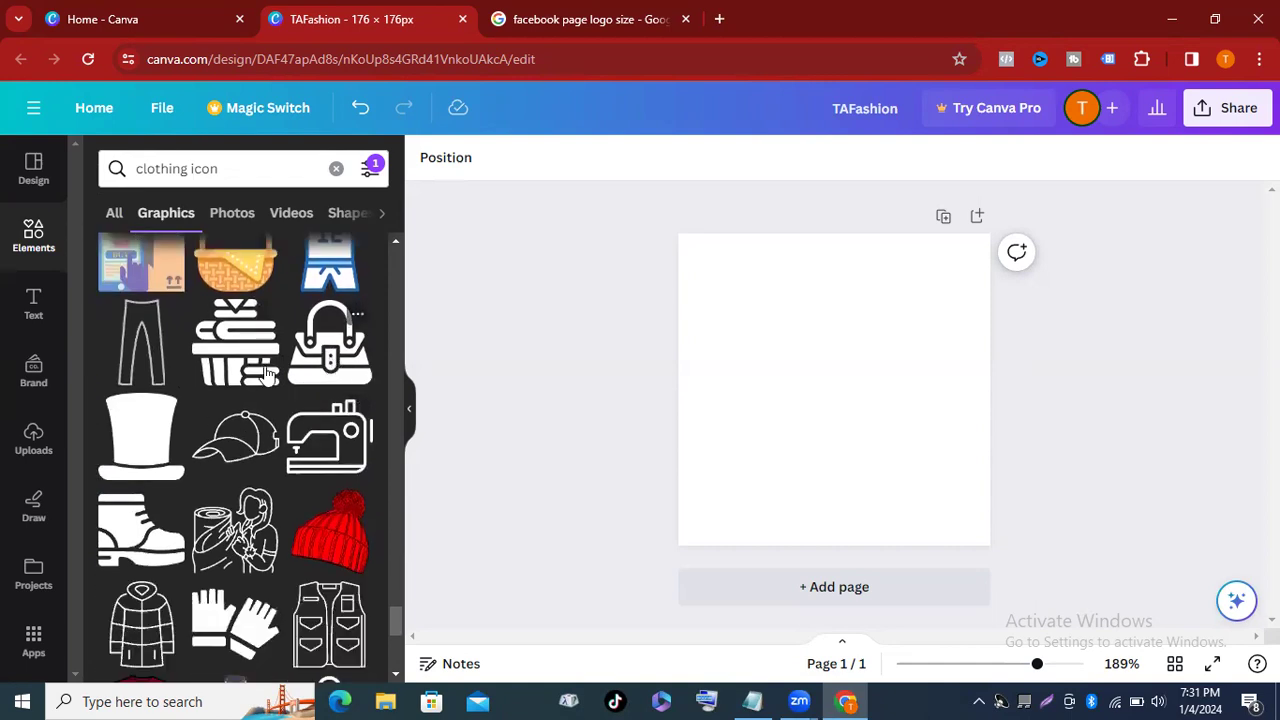
{"action": "scroll", "coordinate": [280, 408], "scroll_direction": "down", "scroll_amount": 2}
{"action": "scroll", "coordinate": [279, 407], "scroll_direction": "up", "scroll_amount": 2}
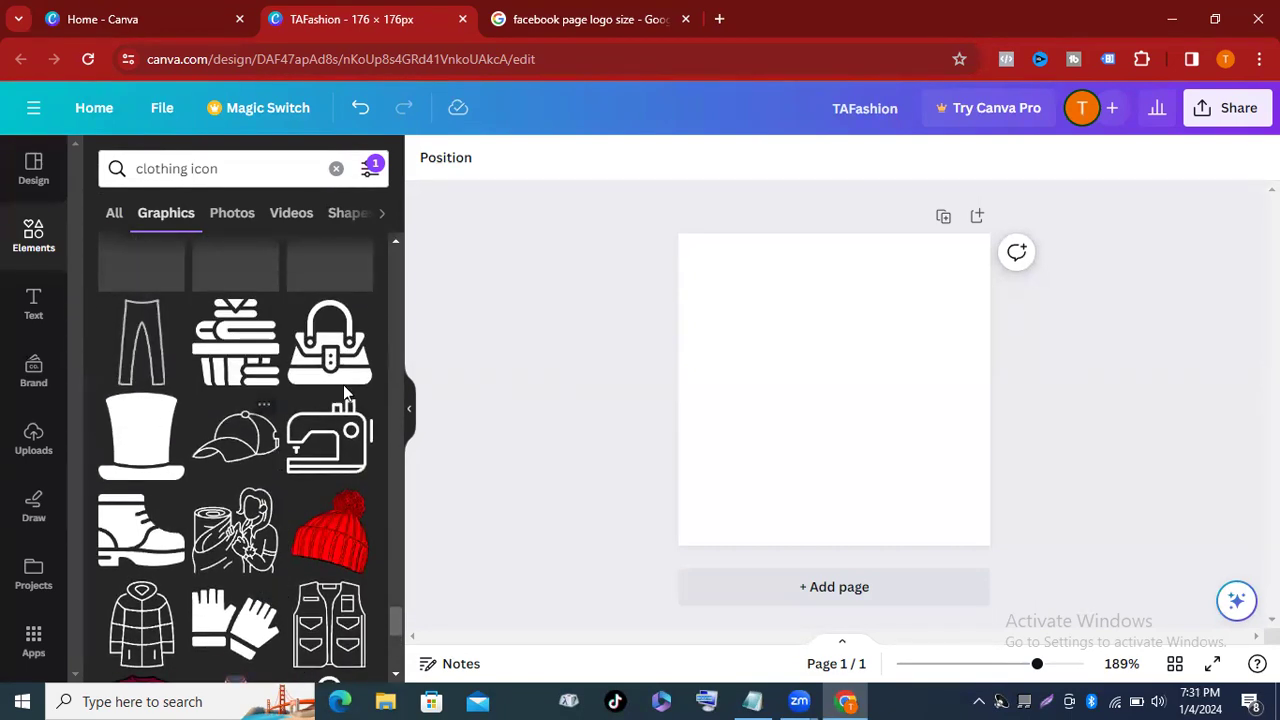
{"action": "left_click", "coordinate": [330, 352]}
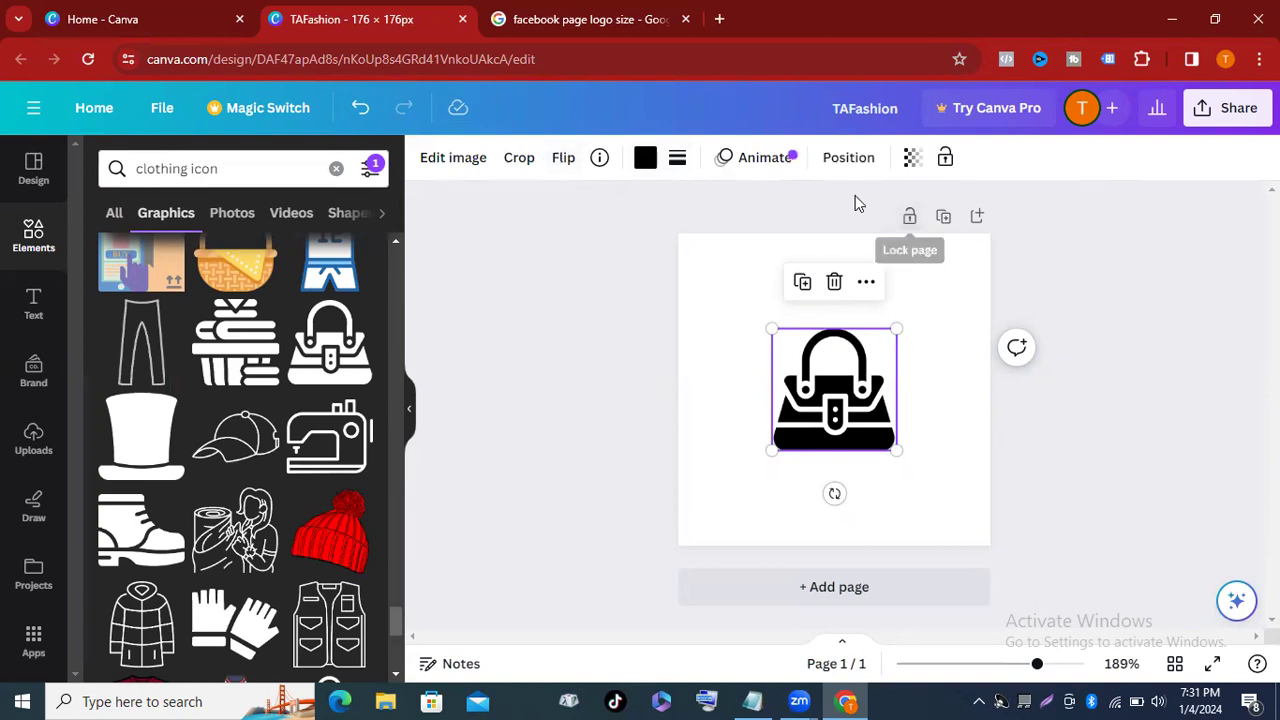
Recolor the handbag graphic from black to the coral red default solid color and deselect it.
{"action": "left_click", "coordinate": [646, 159]}
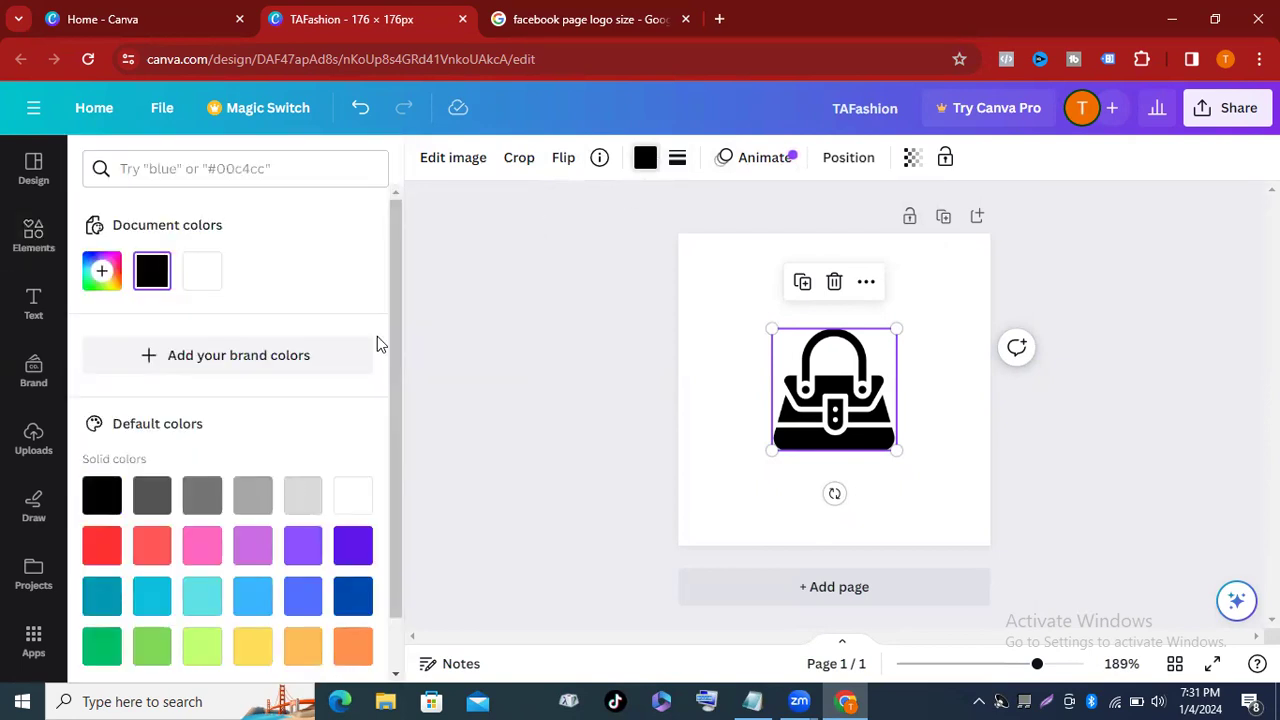
{"action": "left_click", "coordinate": [90, 555]}
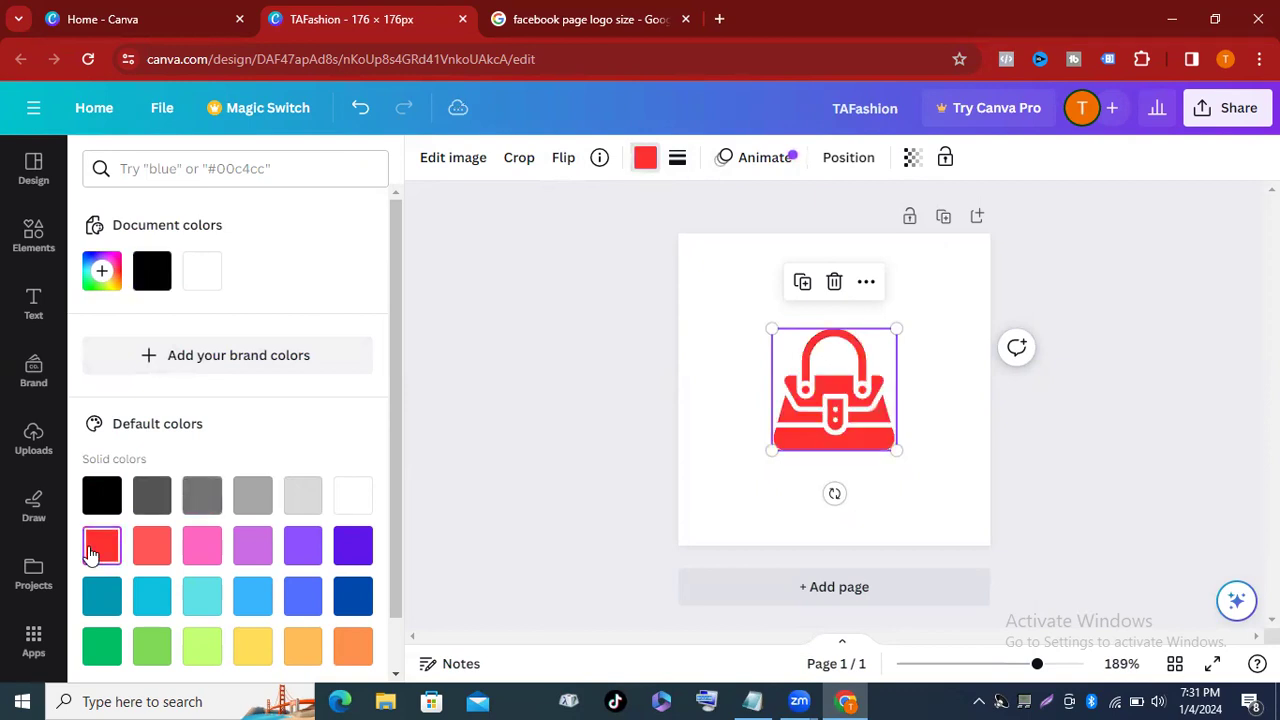
{"action": "left_click", "coordinate": [148, 543]}
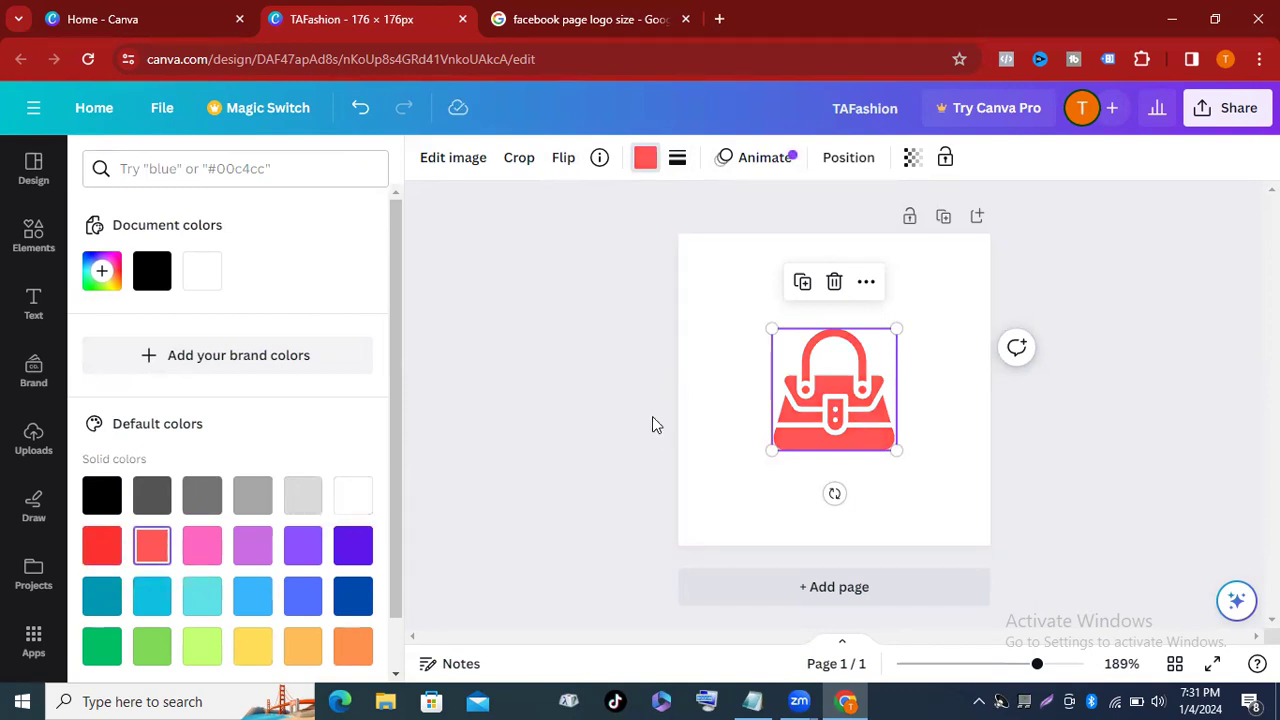
{"action": "key", "text": "Escape"}
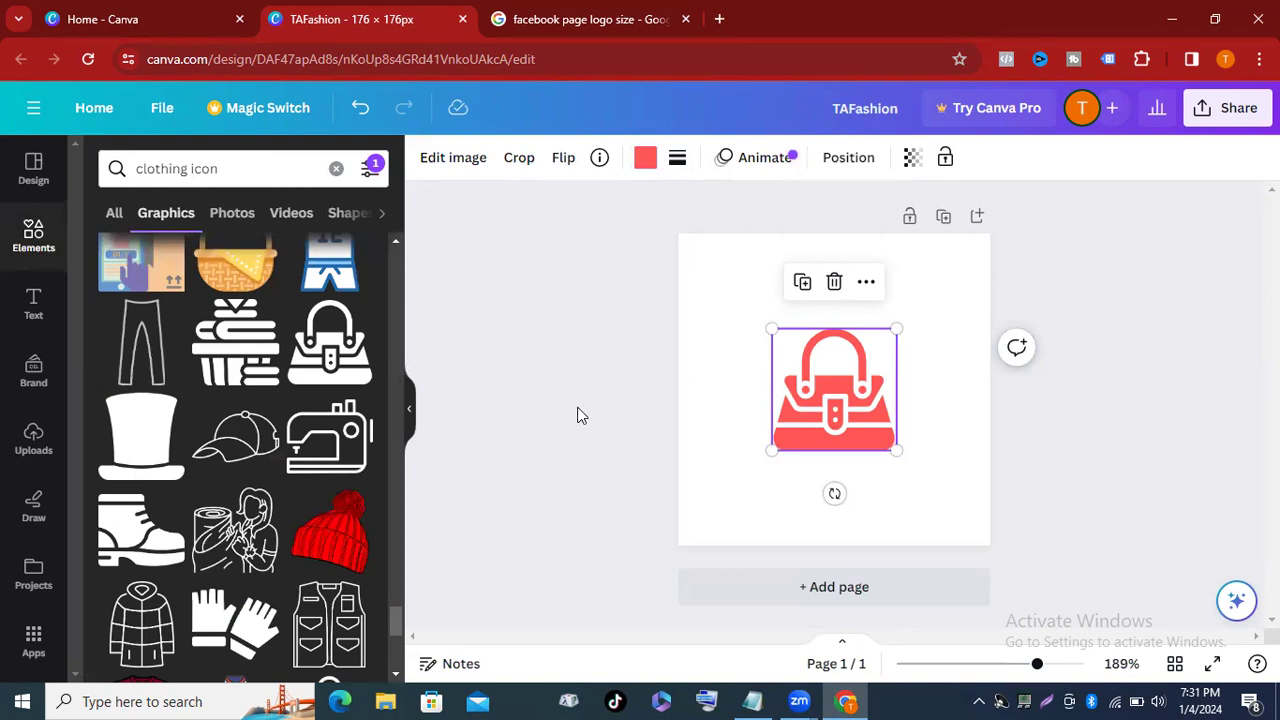
{"action": "left_click", "coordinate": [723, 325]}
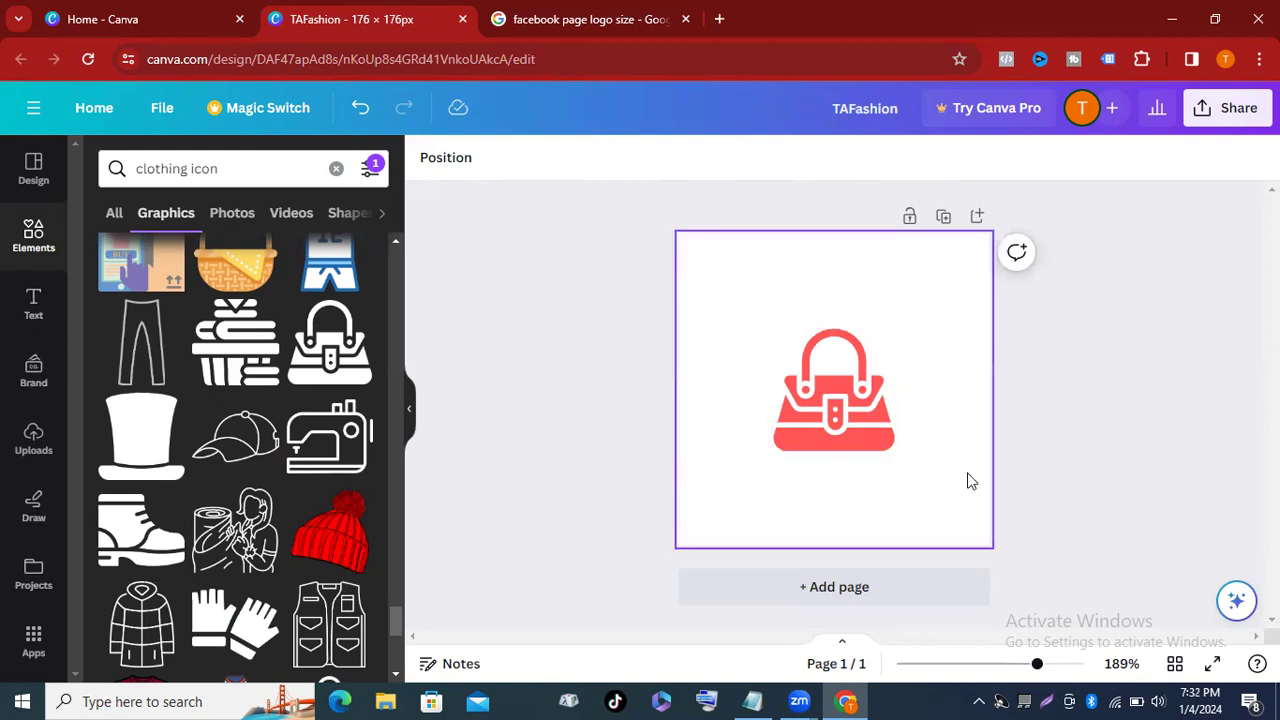
Browse the default text styles and font combinations available for the logo's lettering.
{"action": "left_click", "coordinate": [33, 305]}
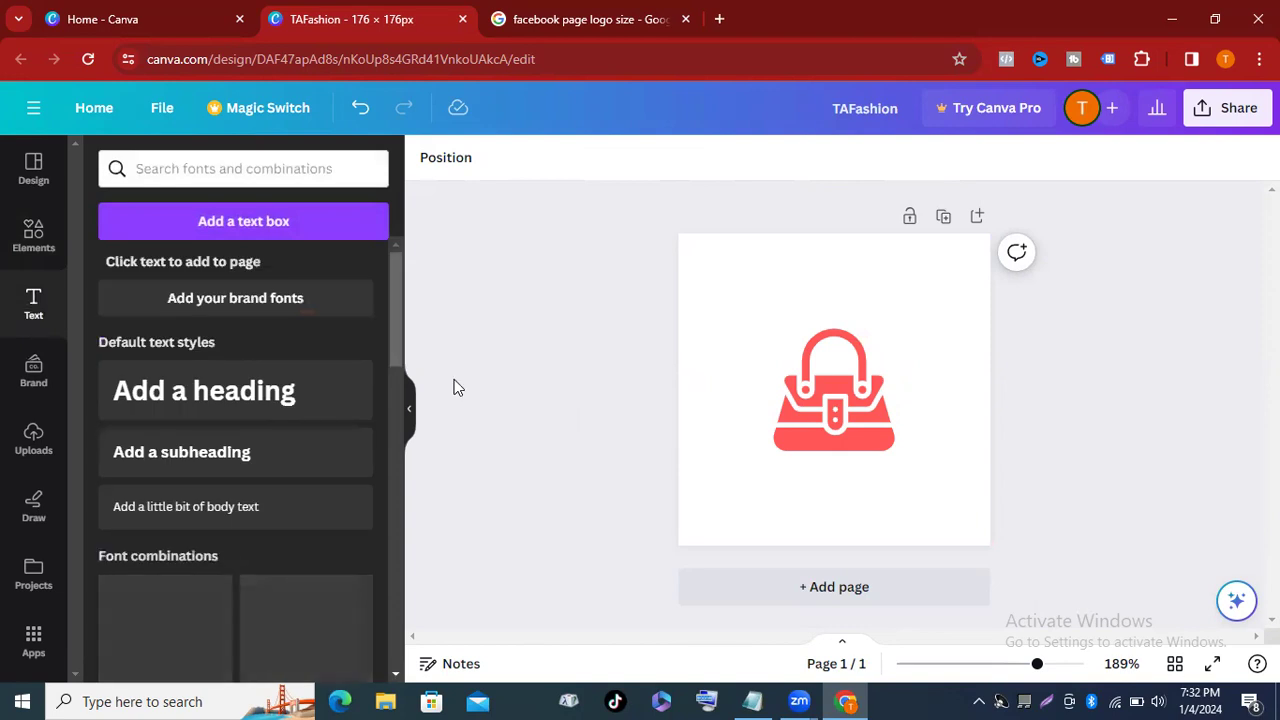
{"action": "scroll", "coordinate": [174, 412], "scroll_direction": "down", "scroll_amount": 2}
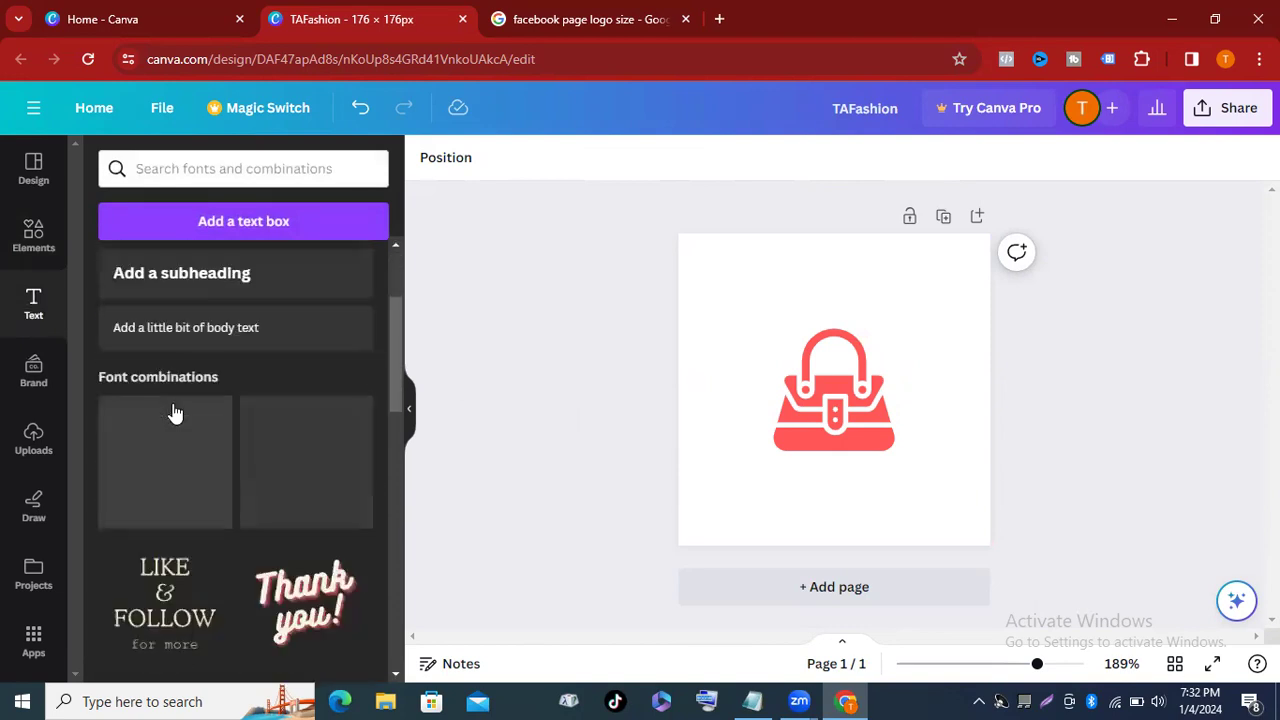
{"action": "scroll", "coordinate": [263, 417], "scroll_direction": "down", "scroll_amount": 4}
{"action": "scroll", "coordinate": [283, 534], "scroll_direction": "down", "scroll_amount": 3}
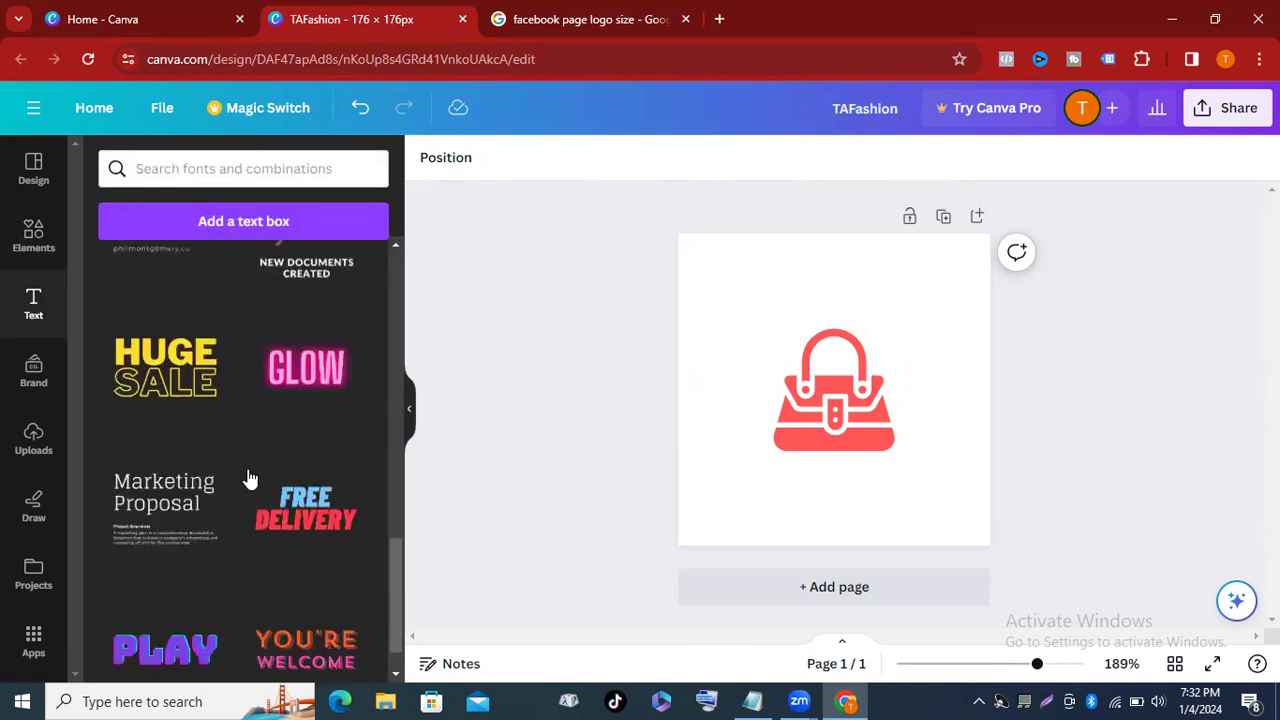
{"action": "scroll", "coordinate": [250, 480], "scroll_direction": "down", "scroll_amount": 1}
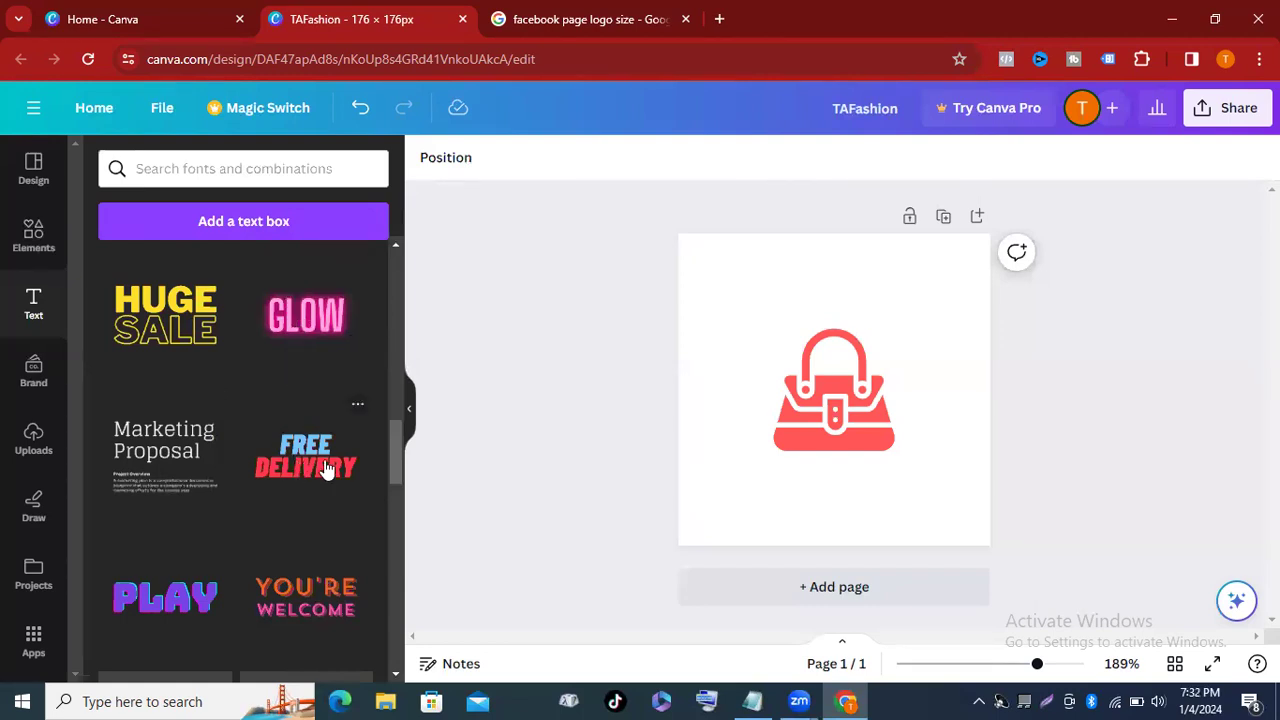
{"action": "scroll", "coordinate": [167, 420], "scroll_direction": "down", "scroll_amount": 2}
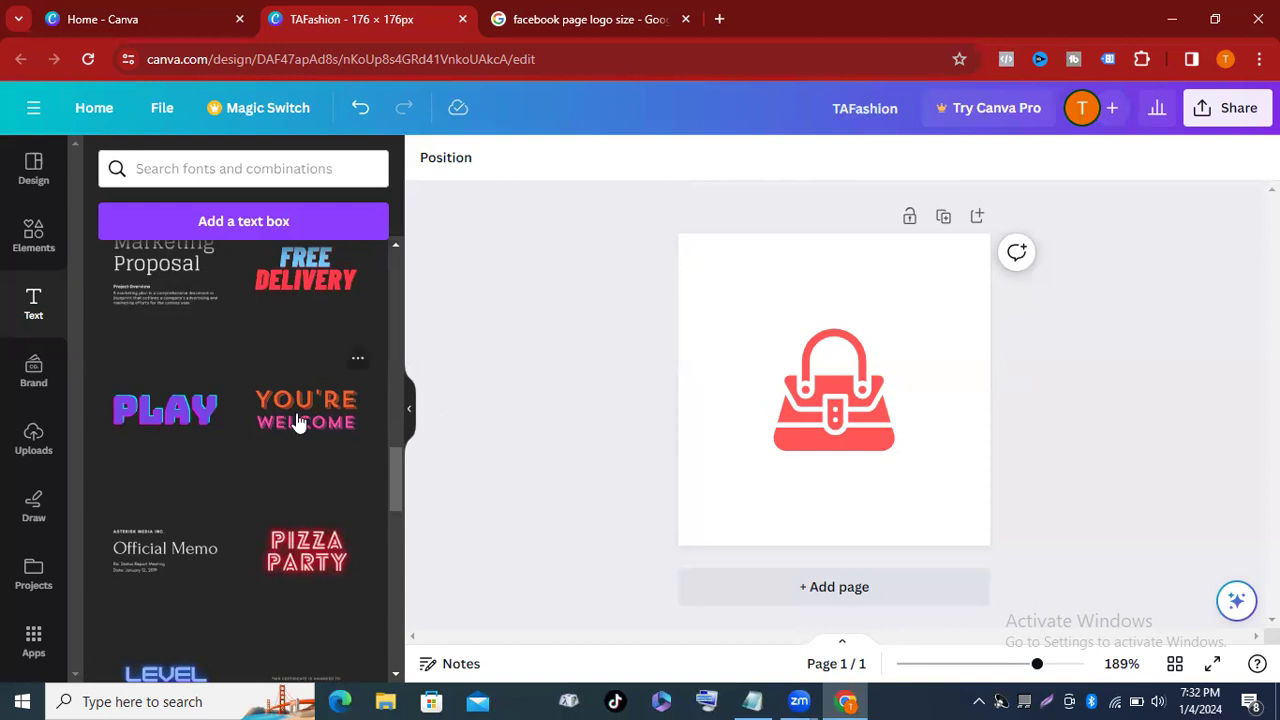
{"action": "scroll", "coordinate": [297, 420], "scroll_direction": "down", "scroll_amount": 2}
{"action": "scroll", "coordinate": [297, 421], "scroll_direction": "up", "scroll_amount": 5}
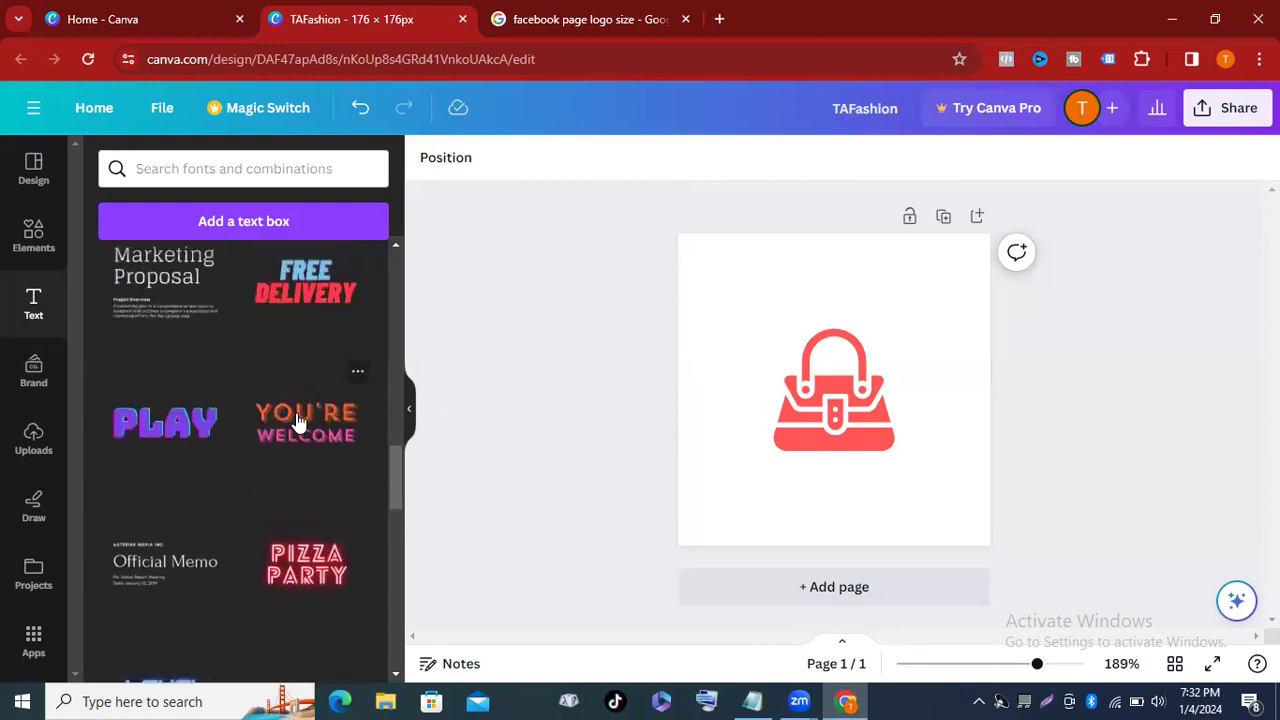
{"action": "scroll", "coordinate": [297, 421], "scroll_direction": "up", "scroll_amount": 8}
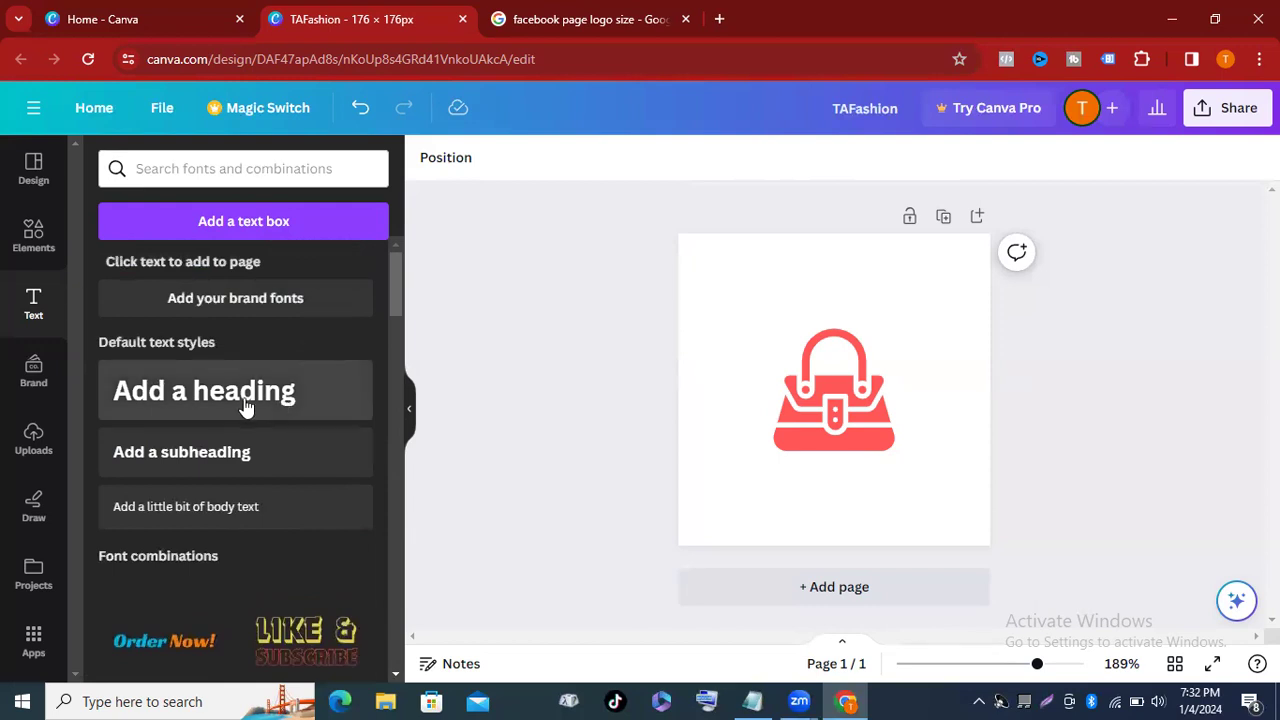
Add a subheading text box over the handbag on the page with the text "TA Fashion".
{"action": "left_click", "coordinate": [228, 453]}
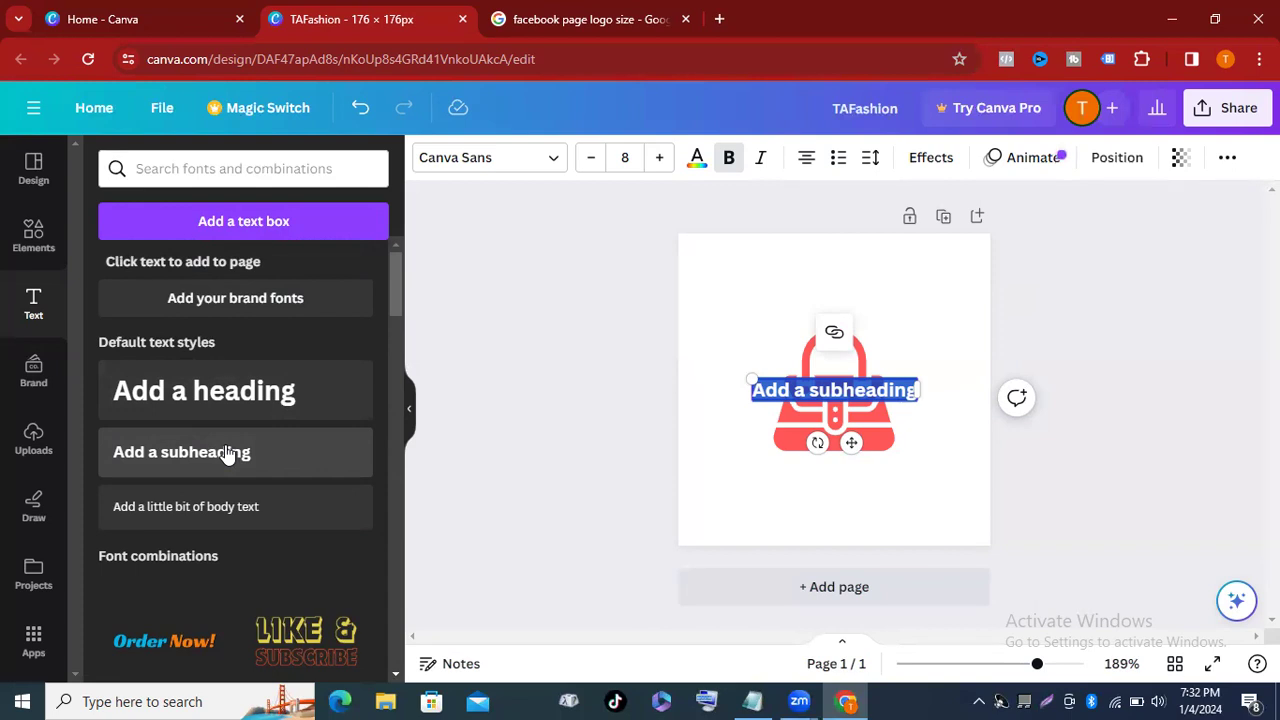
{"action": "type", "text": "T"}
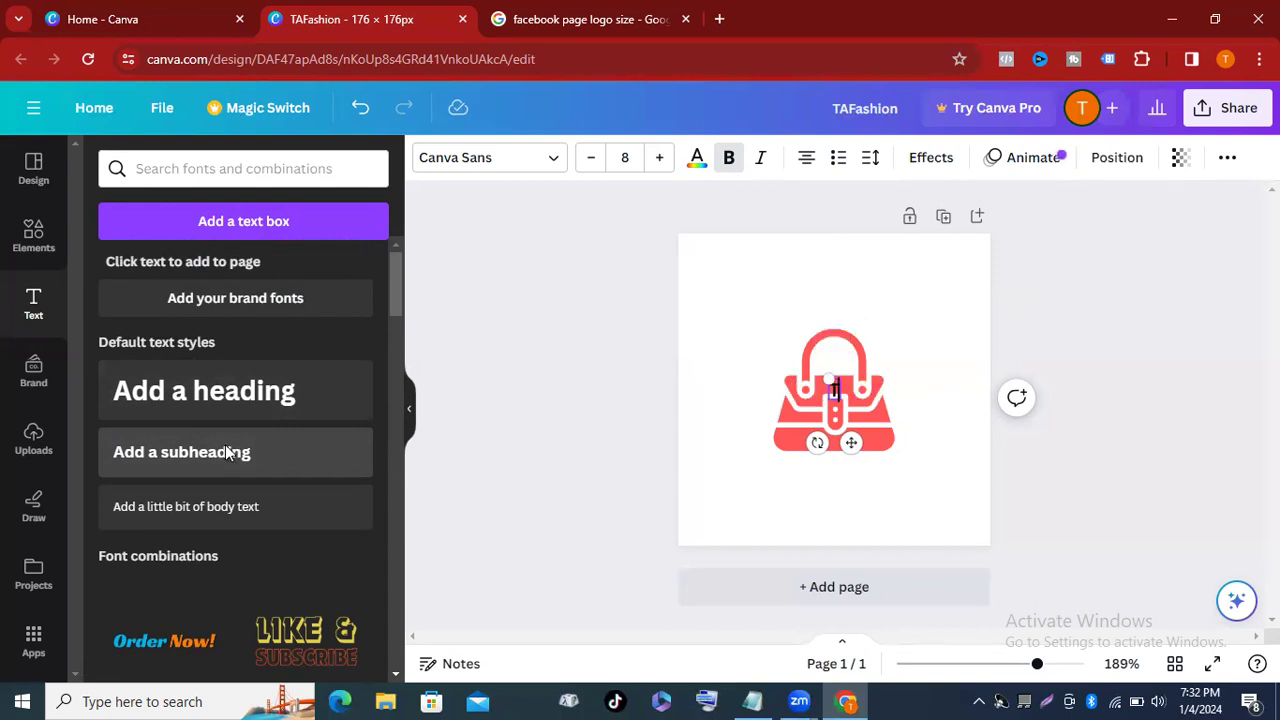
{"action": "type", "text": "A"}
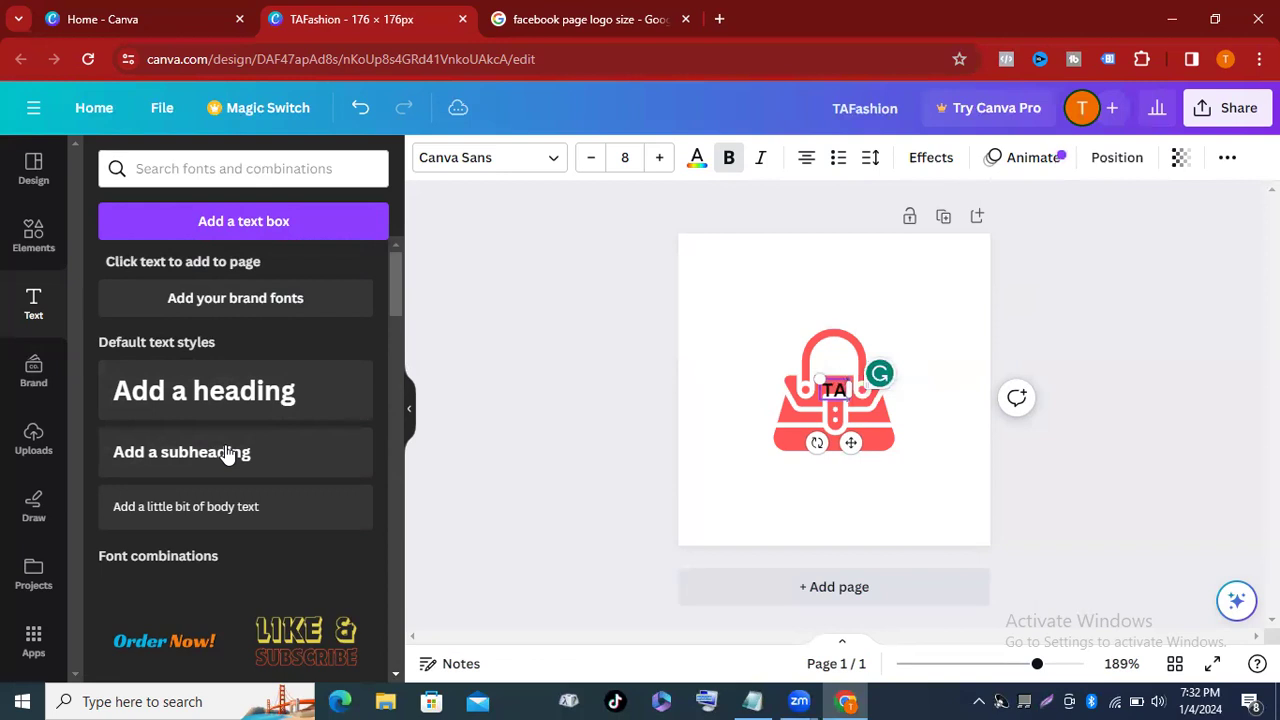
{"action": "type", "text": " Fa"}
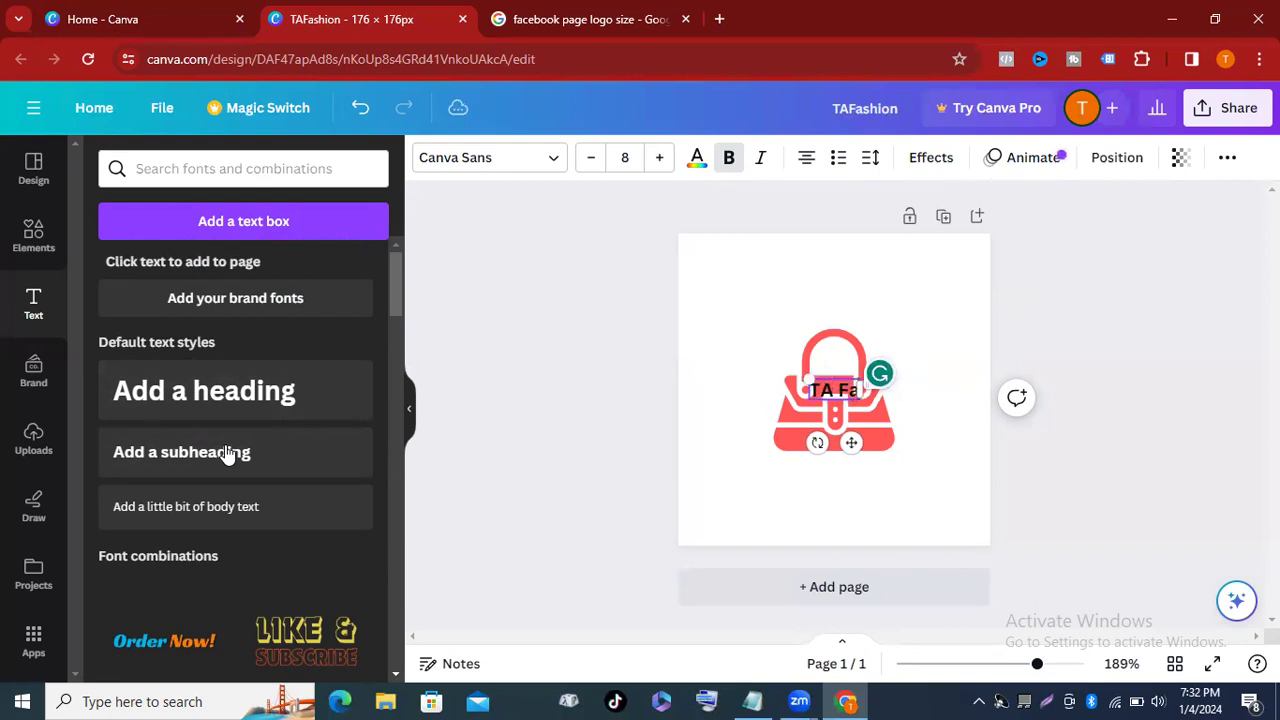
{"action": "type", "text": "shion"}
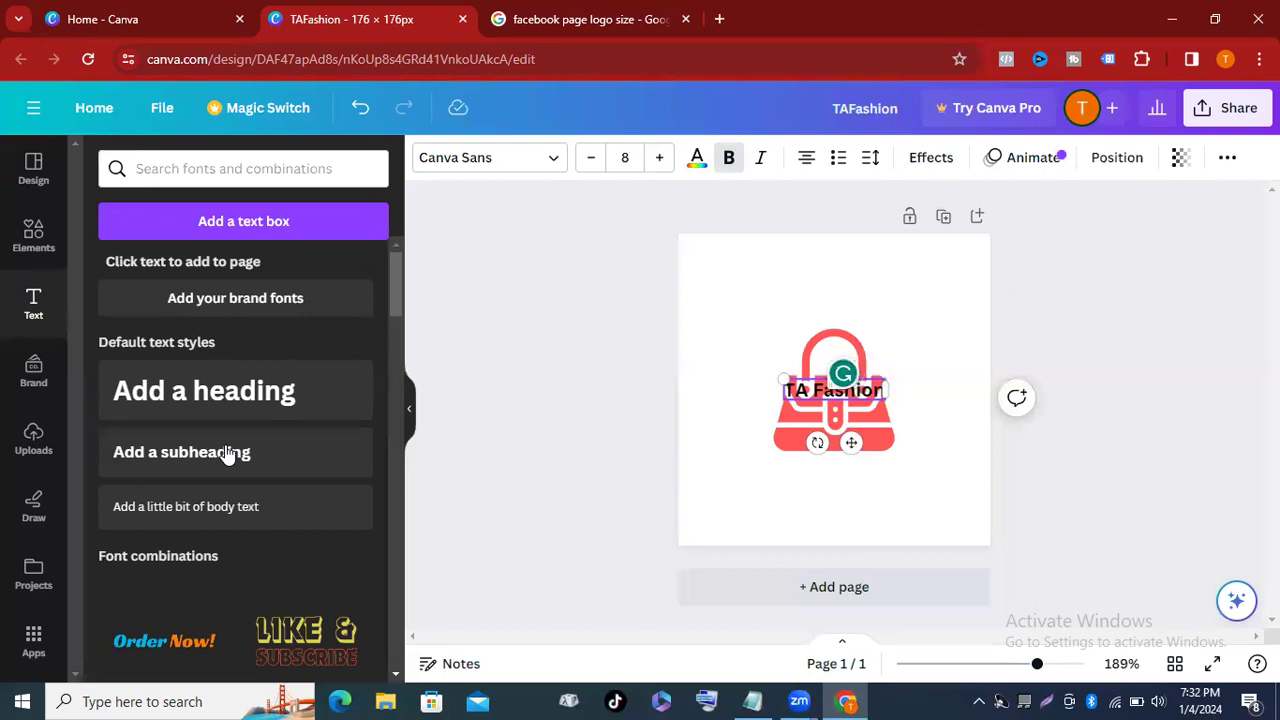
Increase the font size of the TA Fashion text to 12 and deselect it.
{"action": "left_click", "coordinate": [655, 162]}
{"action": "left_click", "coordinate": [655, 158]}
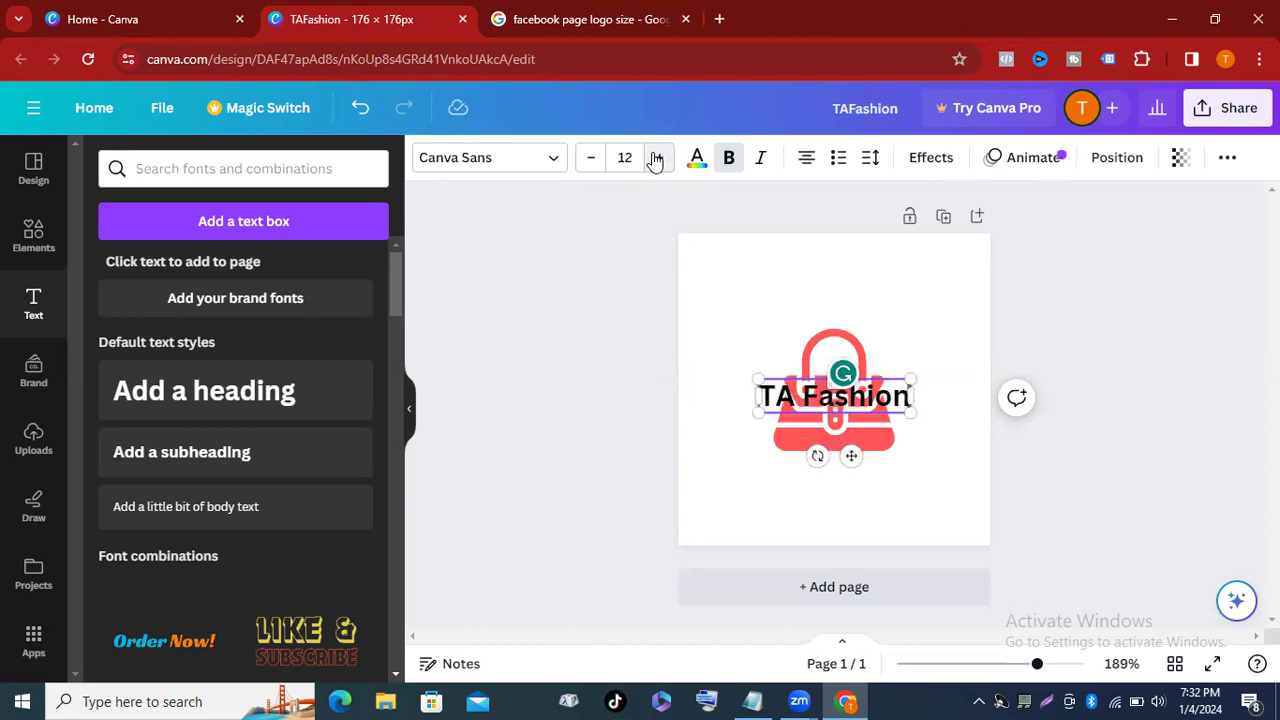
{"action": "left_click", "coordinate": [592, 271]}
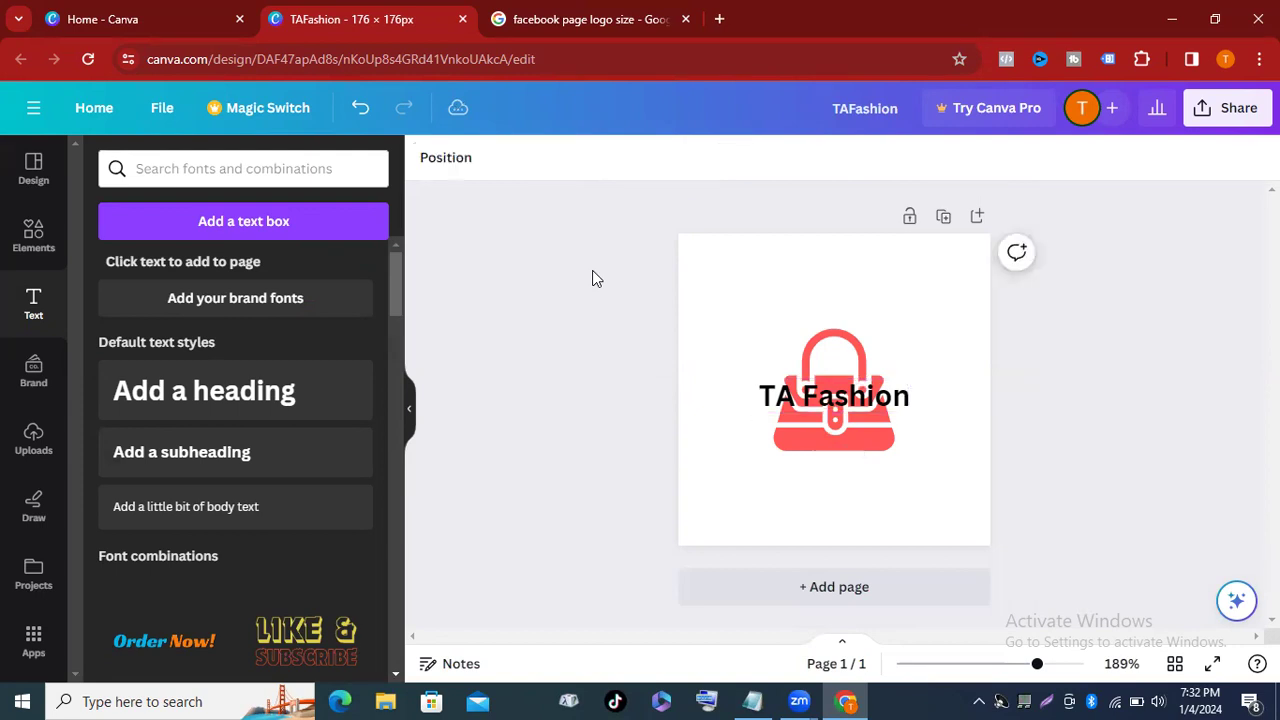
Recolor the TA Fashion text to the yellow default solid color and deselect it.
{"action": "left_click", "coordinate": [858, 405]}
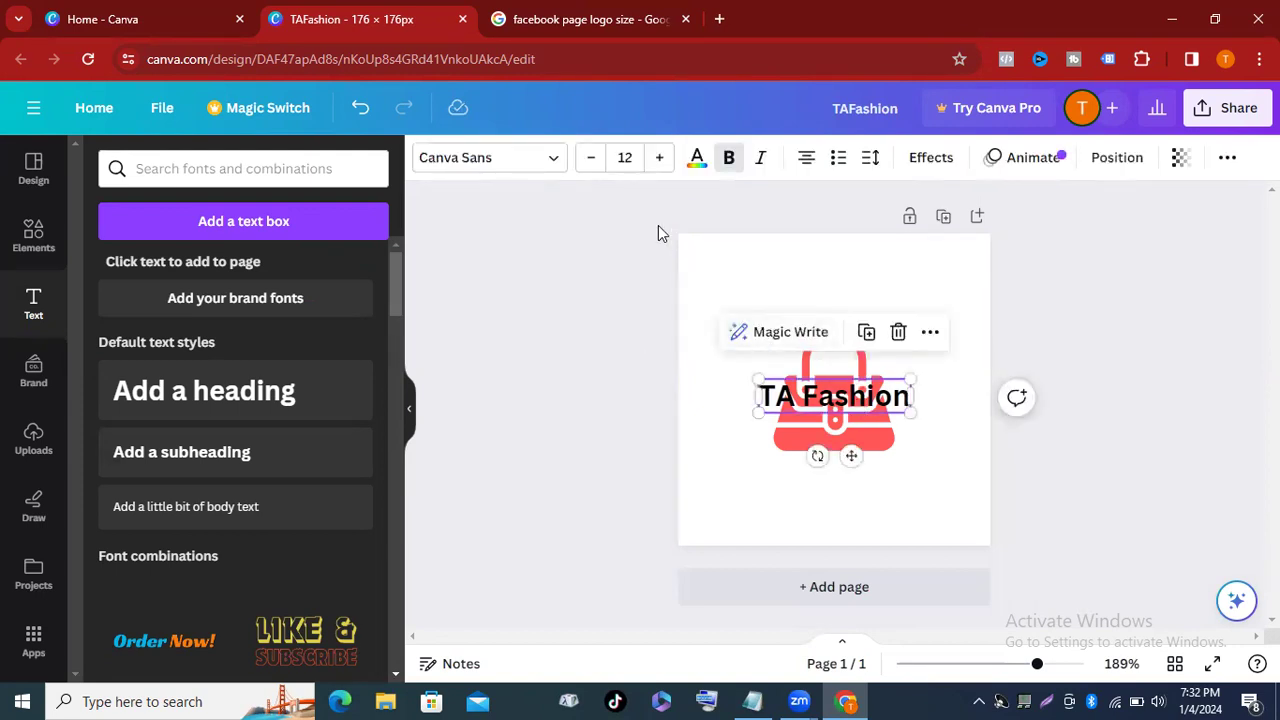
{"action": "left_click", "coordinate": [697, 160]}
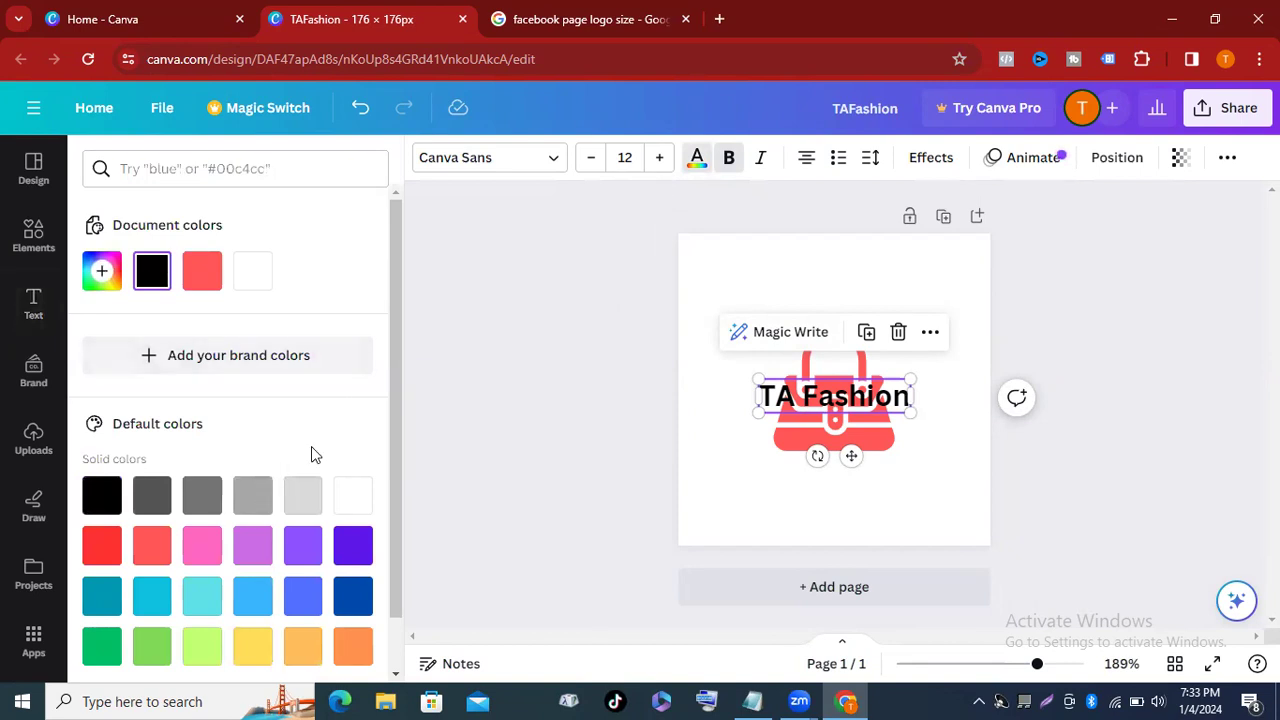
{"action": "scroll", "coordinate": [311, 446], "scroll_direction": "down", "scroll_amount": 1}
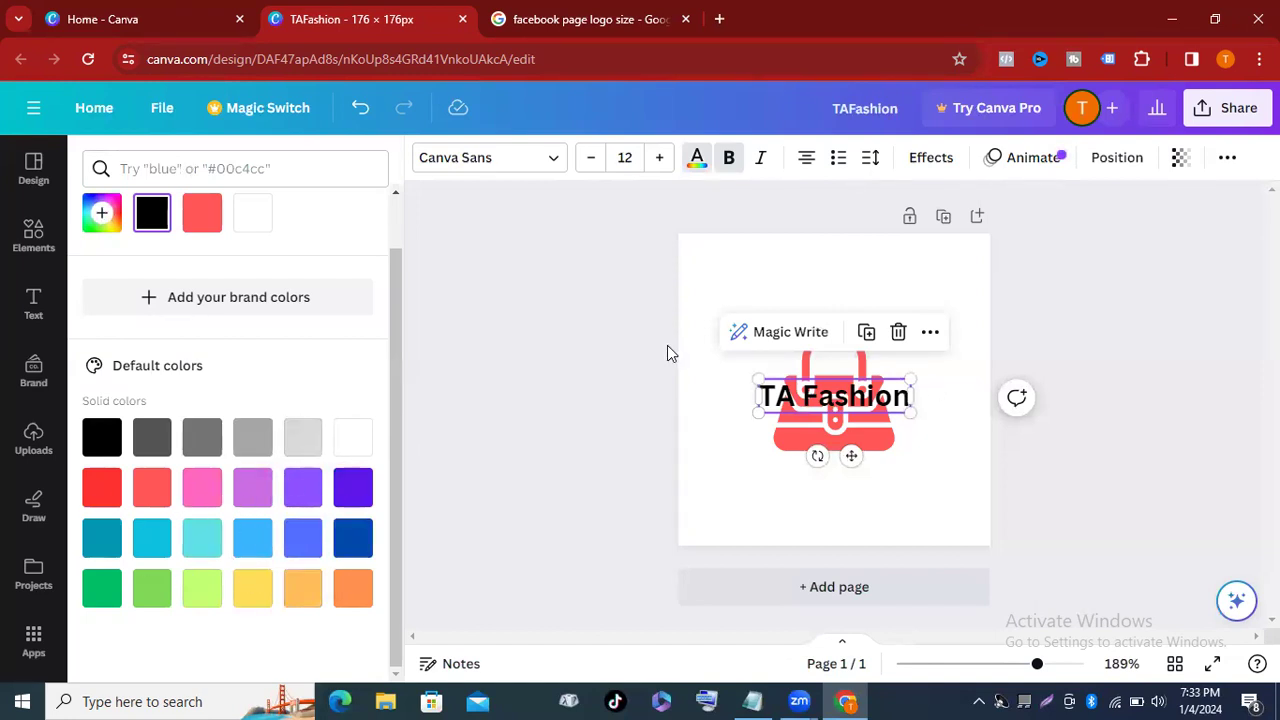
{"action": "left_click", "coordinate": [568, 351]}
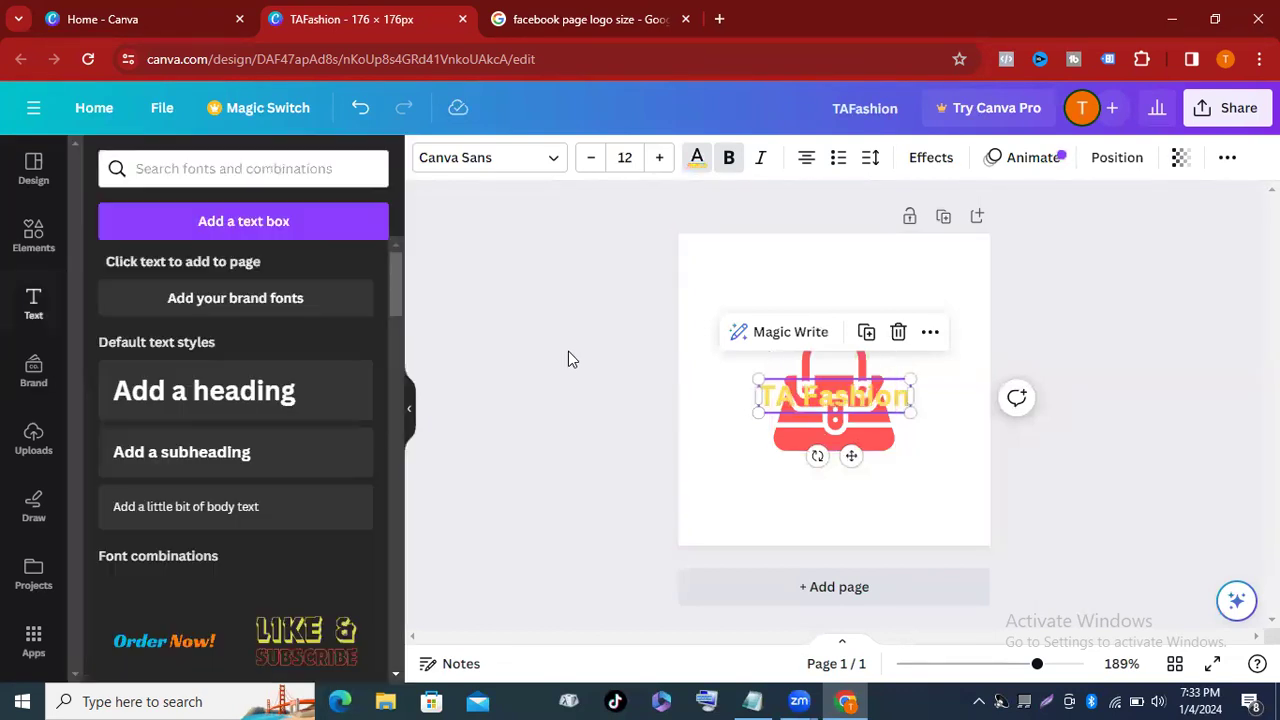
{"action": "left_click", "coordinate": [615, 378]}
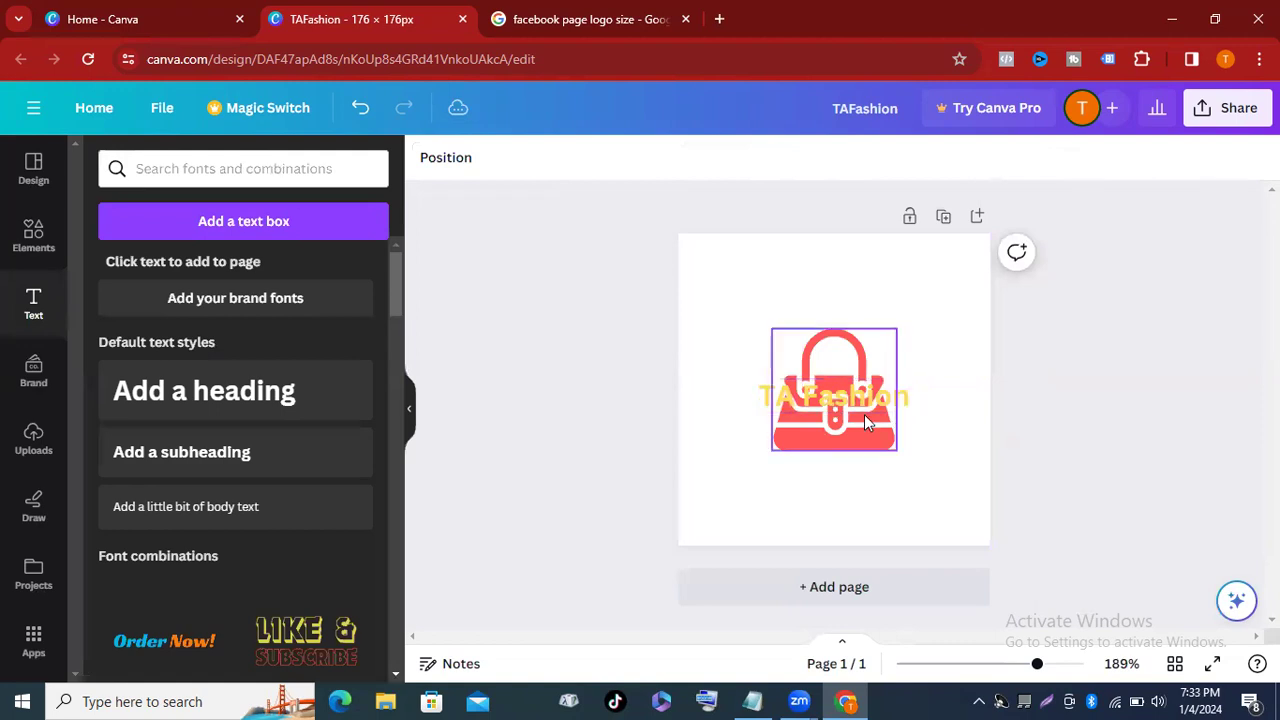
Move the TA Fashion text directly below the handbag and recolor it to the orange default solid color.
{"action": "left_click", "coordinate": [813, 398]}
{"action": "left_click_drag", "start_coordinate": [823, 400], "coordinate": [842, 468]}
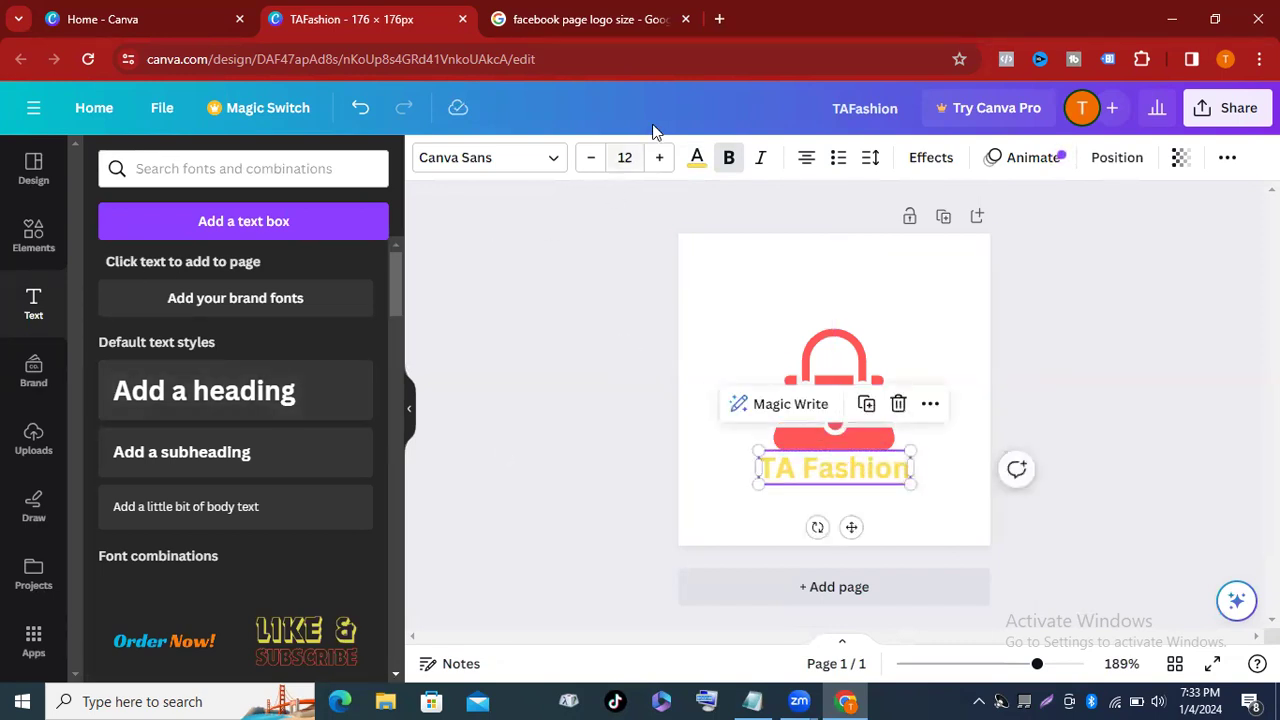
{"action": "left_click", "coordinate": [695, 162]}
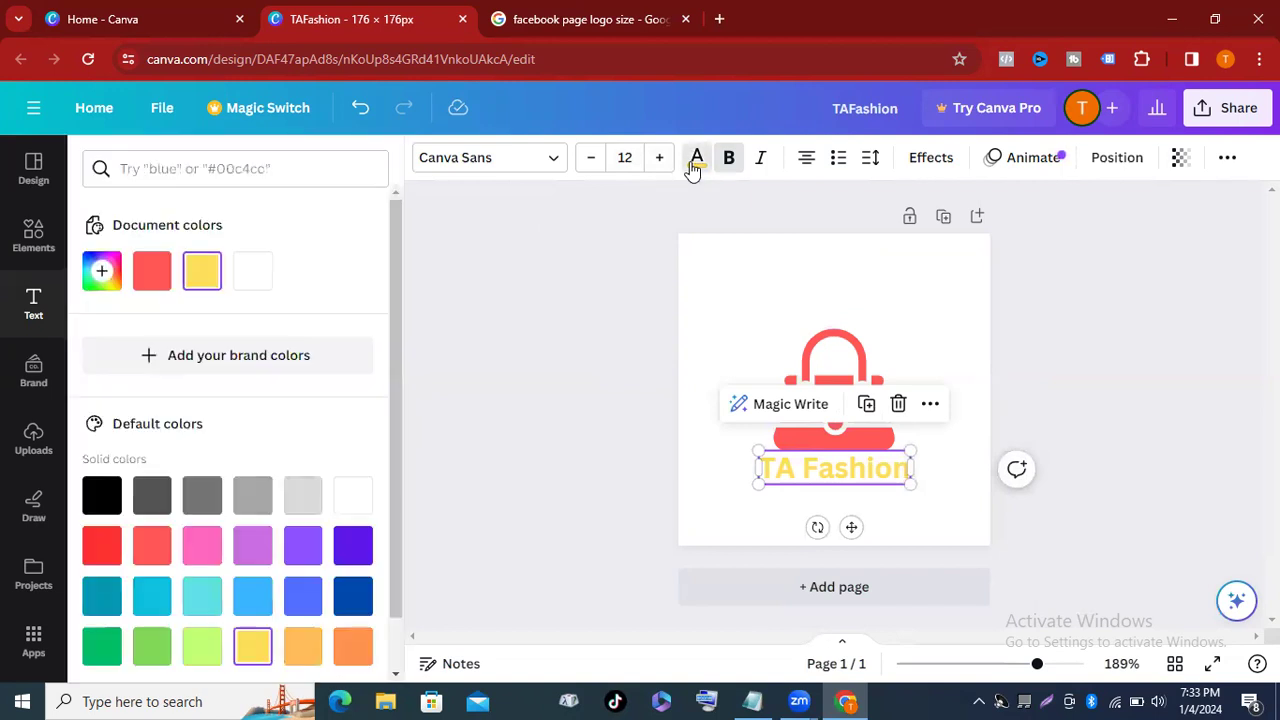
{"action": "scroll", "coordinate": [230, 530], "scroll_direction": "down", "scroll_amount": 1}
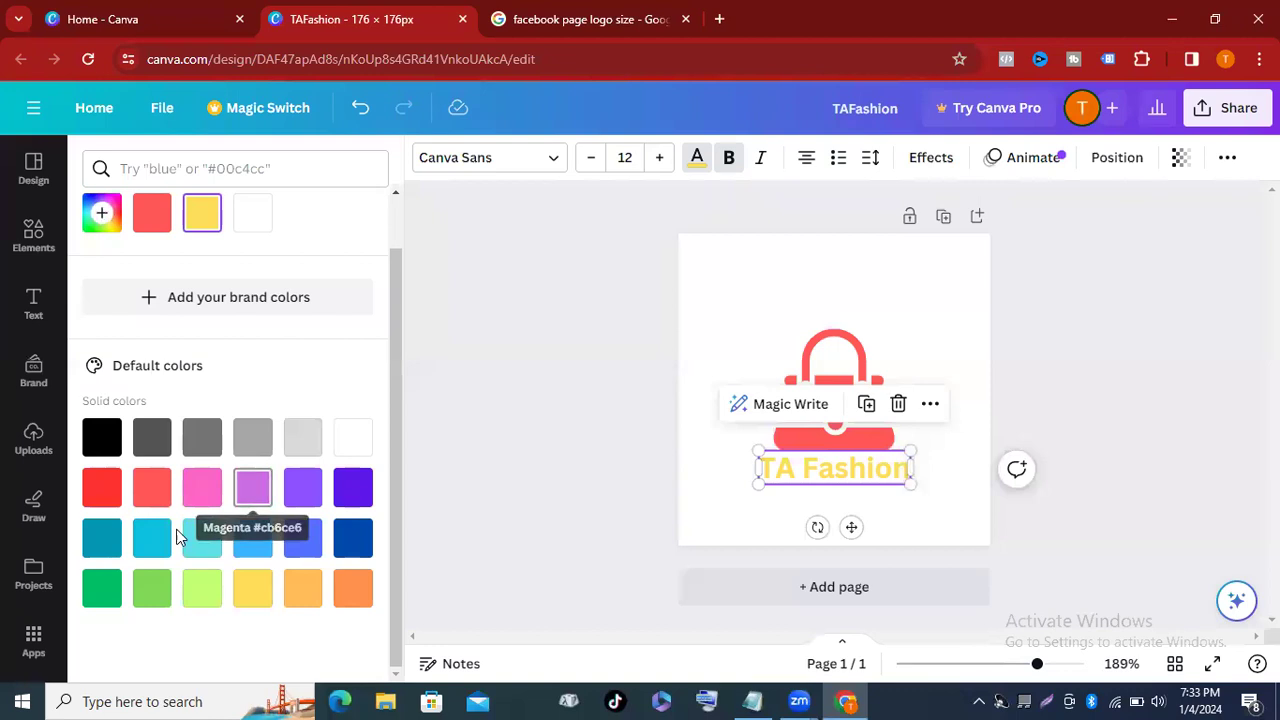
{"action": "left_click", "coordinate": [352, 585]}
{"action": "key", "text": "Escape"}
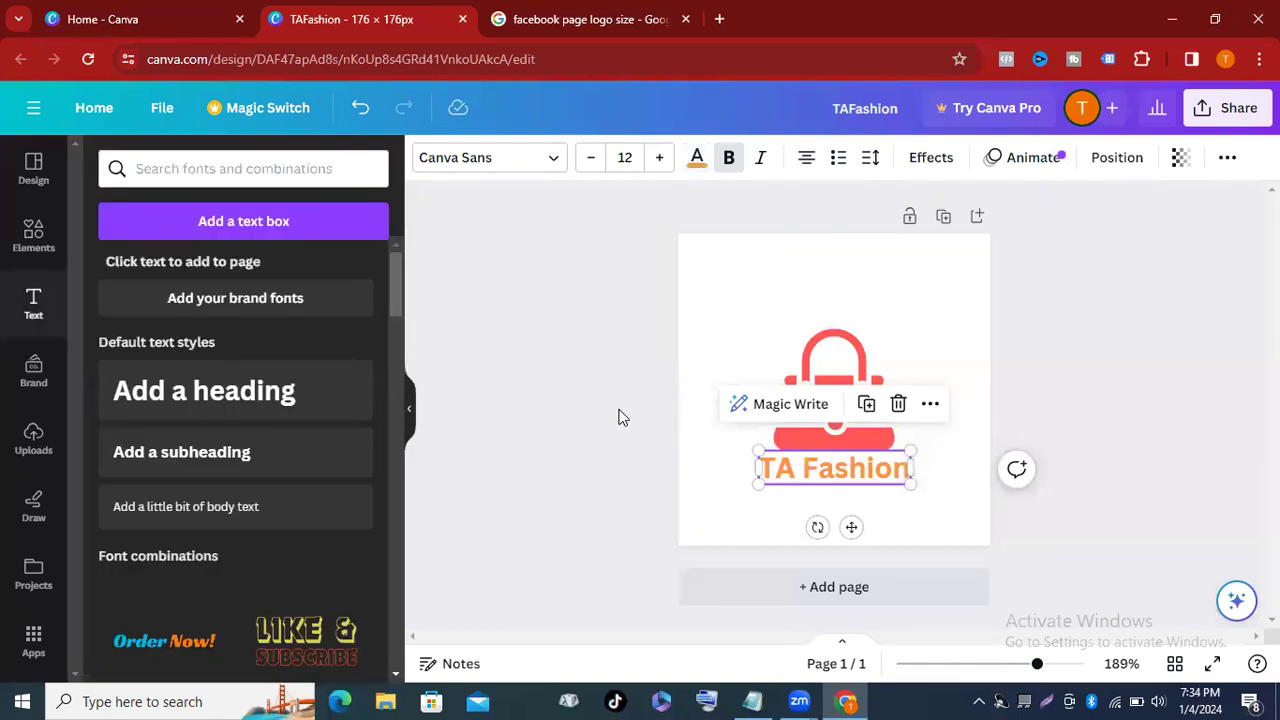
{"action": "left_click", "coordinate": [618, 417]}
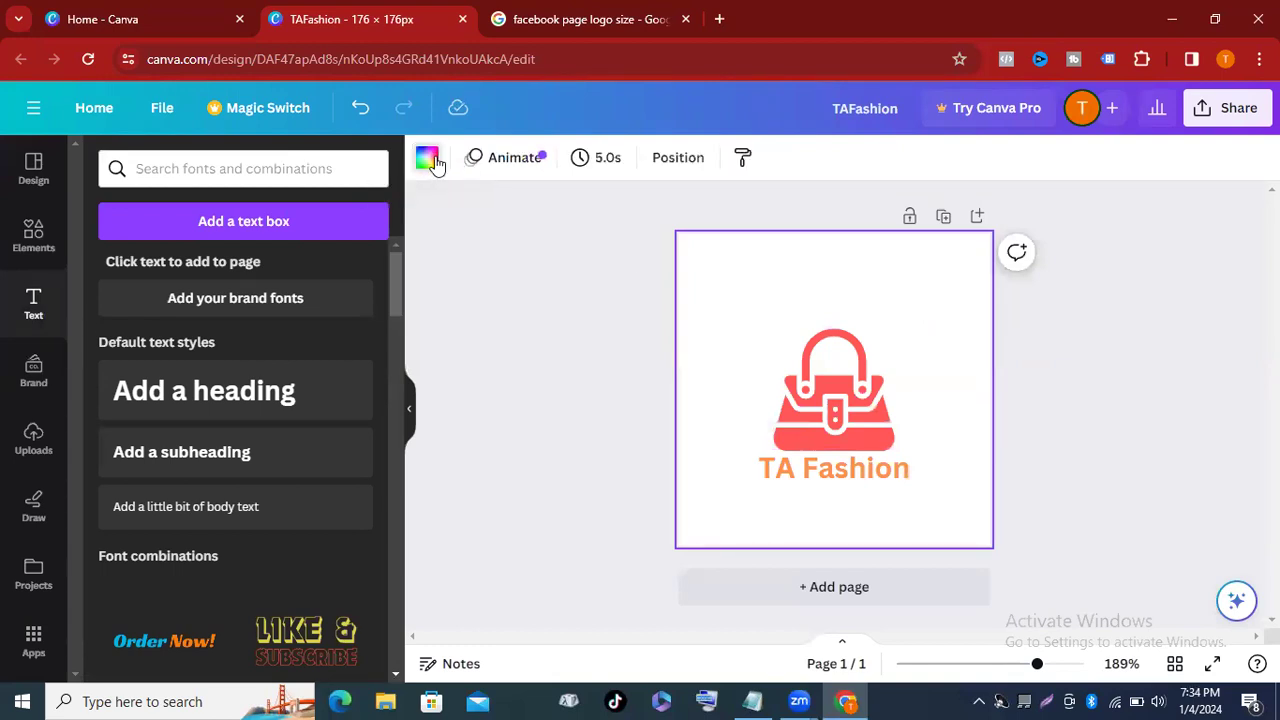
Try several default gradients on the page background and apply the black-to-blue gradient.
{"action": "left_click", "coordinate": [427, 159]}
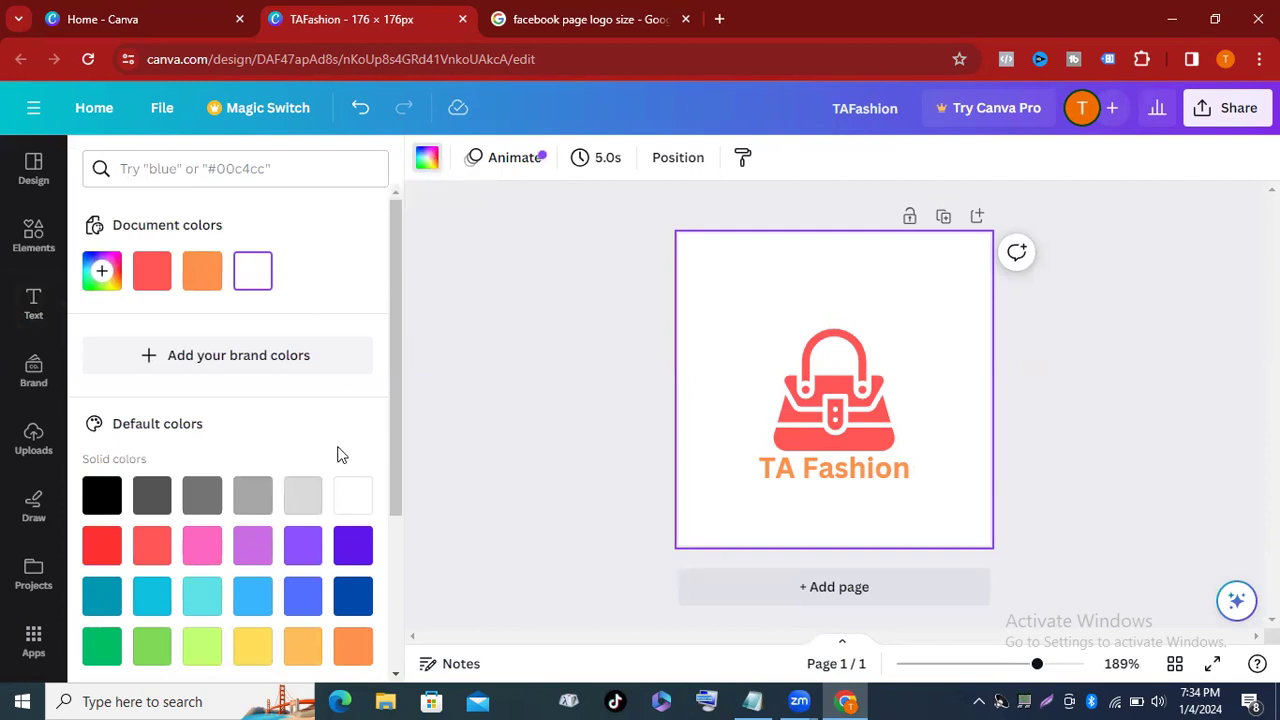
{"action": "scroll", "coordinate": [338, 455], "scroll_direction": "down", "scroll_amount": 1}
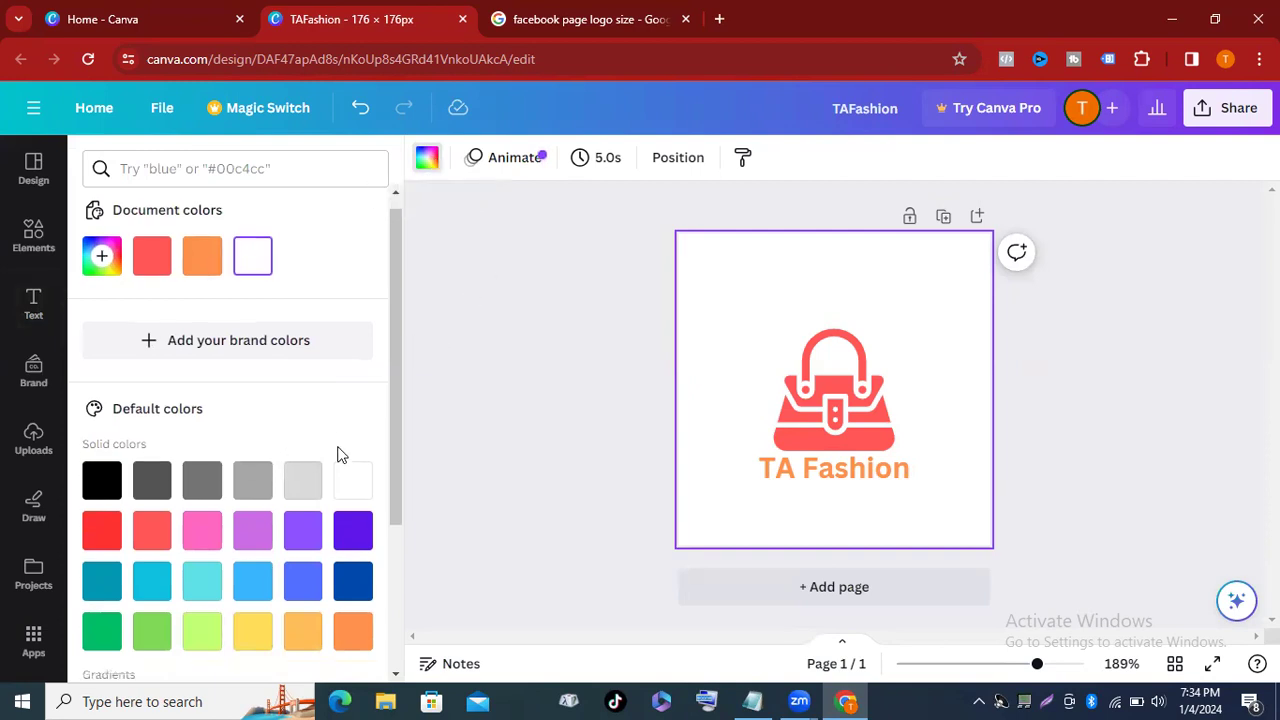
{"action": "scroll", "coordinate": [338, 455], "scroll_direction": "down", "scroll_amount": 3}
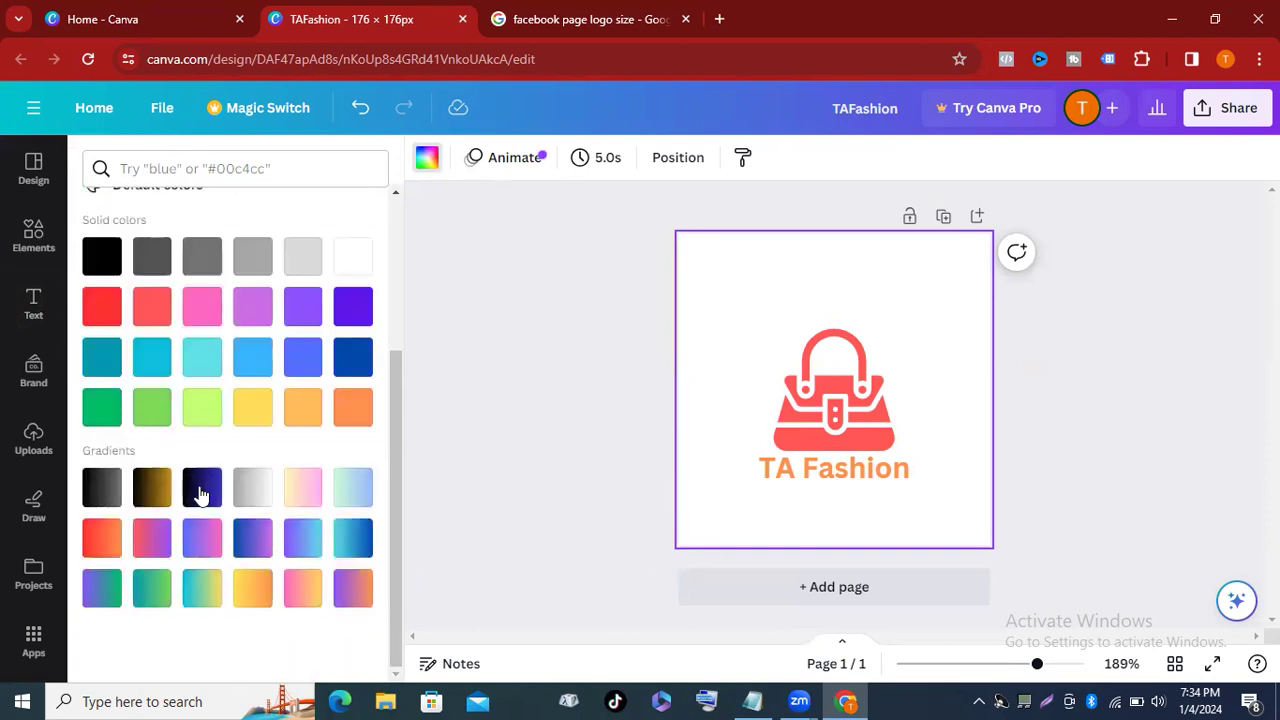
{"action": "left_click", "coordinate": [201, 494]}
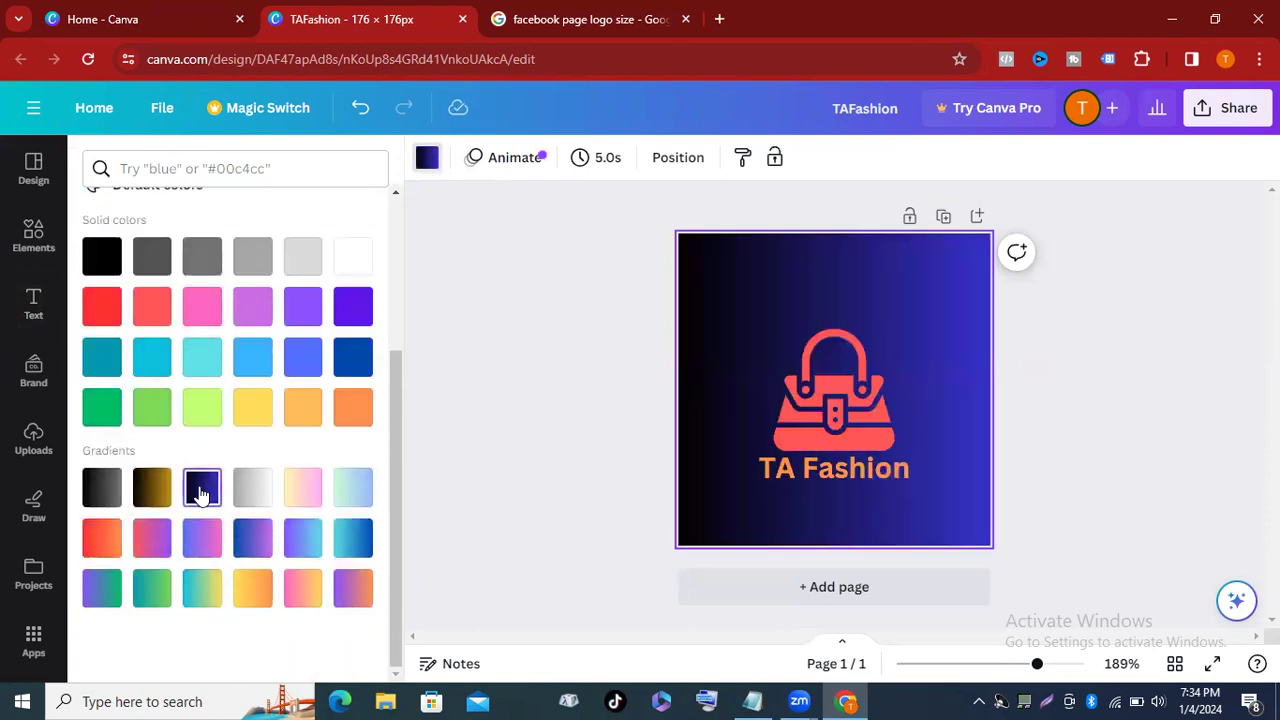
{"action": "left_click", "coordinate": [238, 497]}
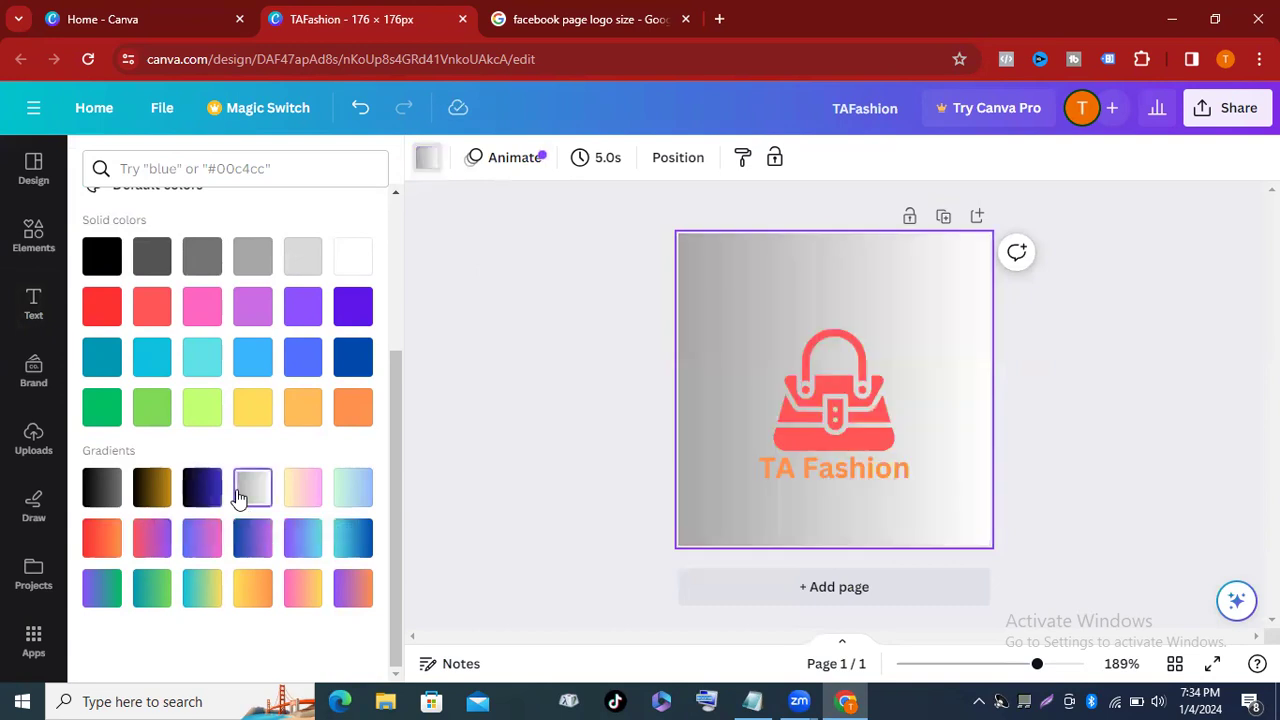
{"action": "left_click", "coordinate": [306, 490]}
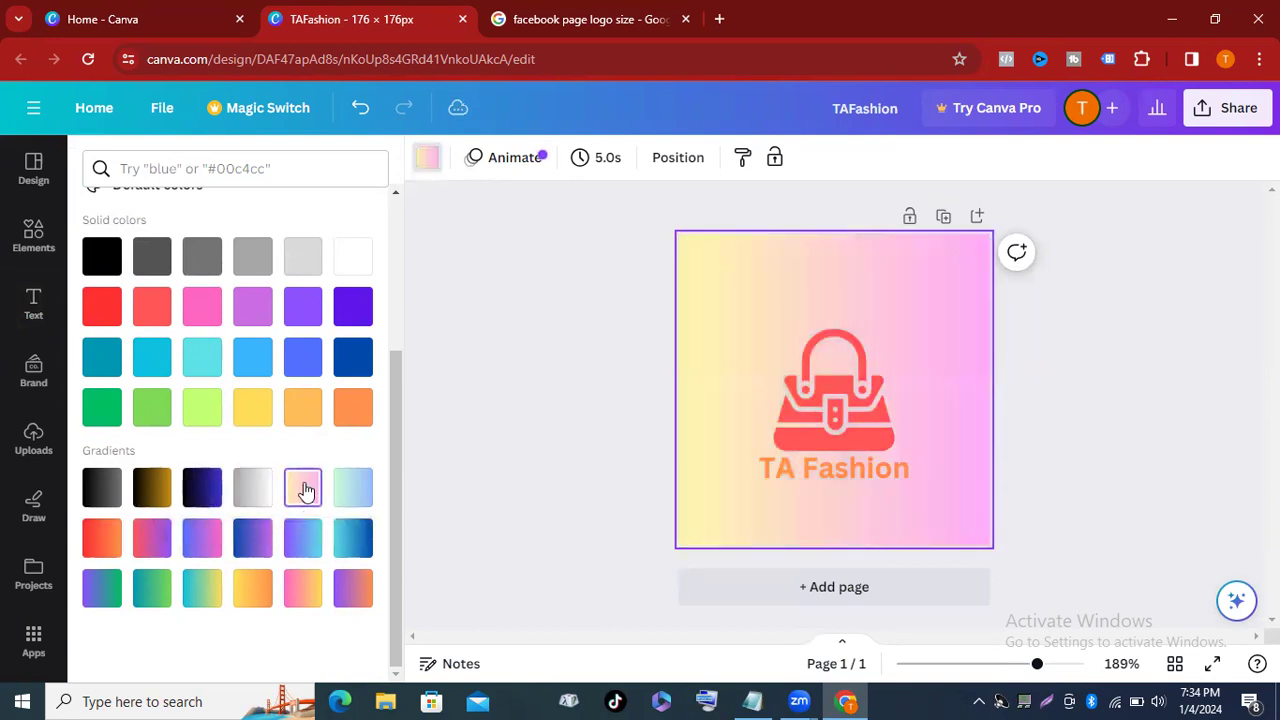
{"action": "left_click", "coordinate": [155, 490]}
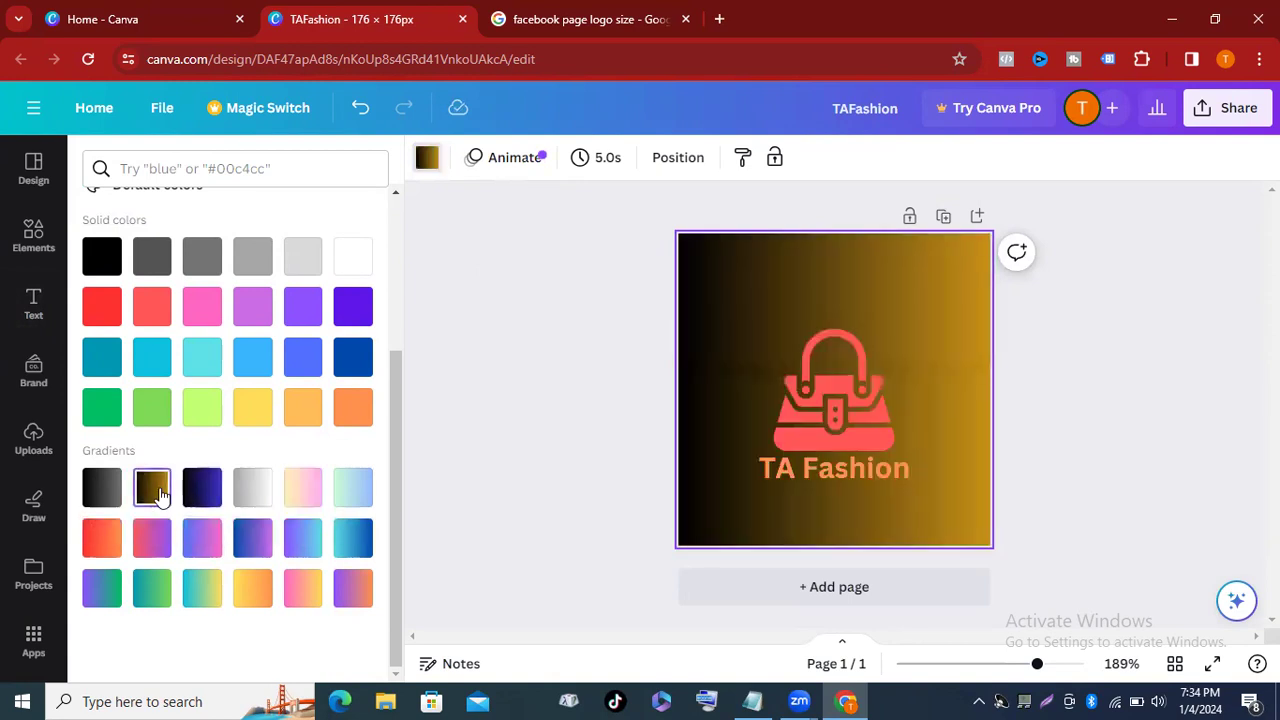
{"action": "left_click", "coordinate": [193, 490]}
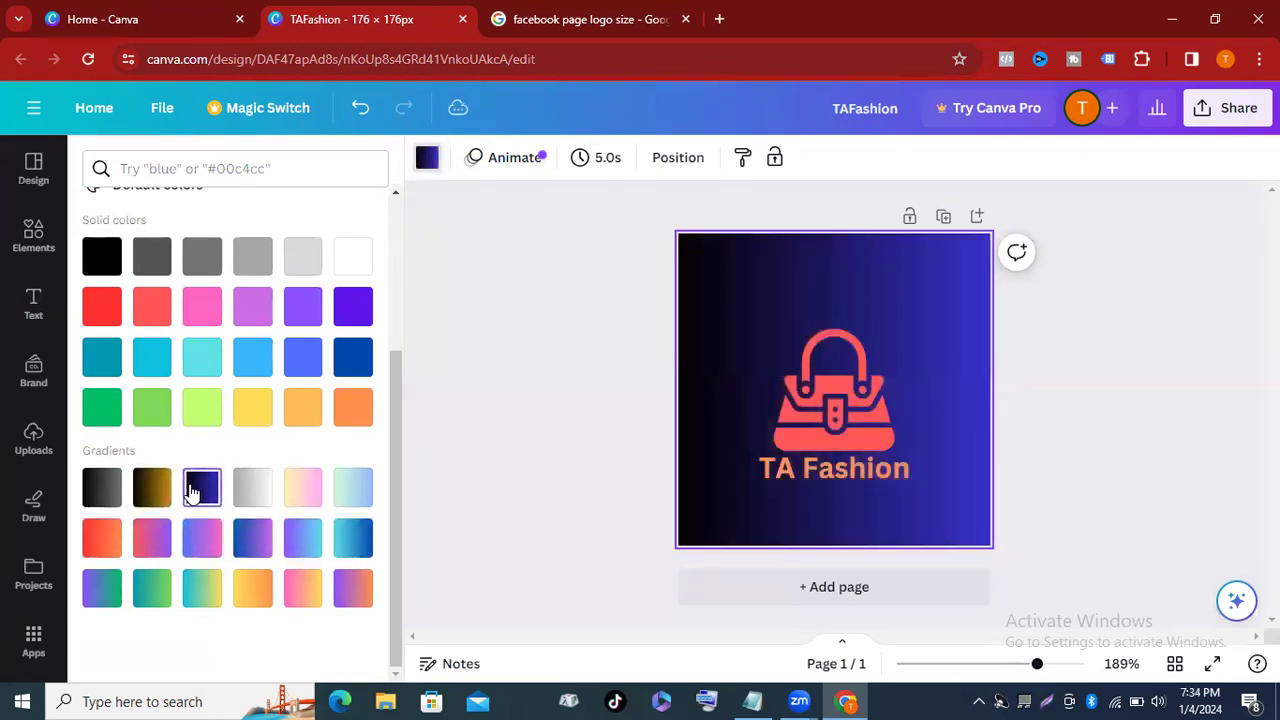
Recolor the handbag graphic to the white default solid color.
{"action": "left_click", "coordinate": [725, 380]}
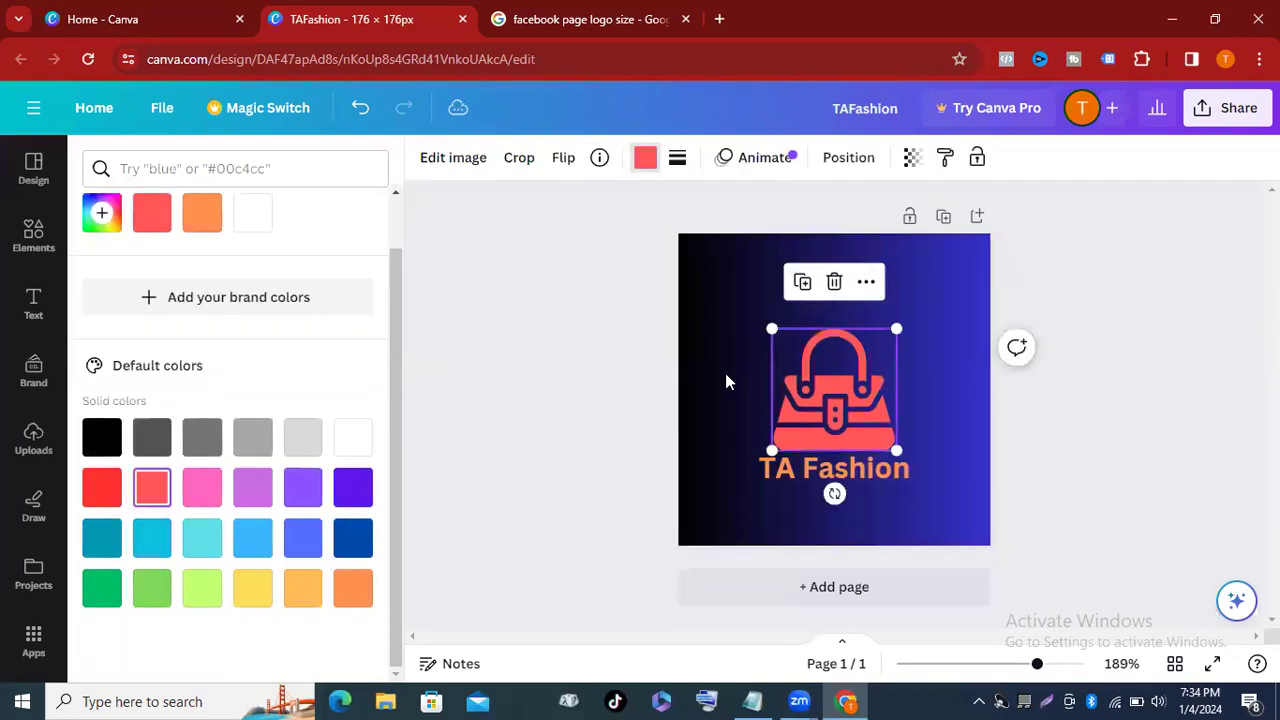
{"action": "left_click", "coordinate": [636, 158]}
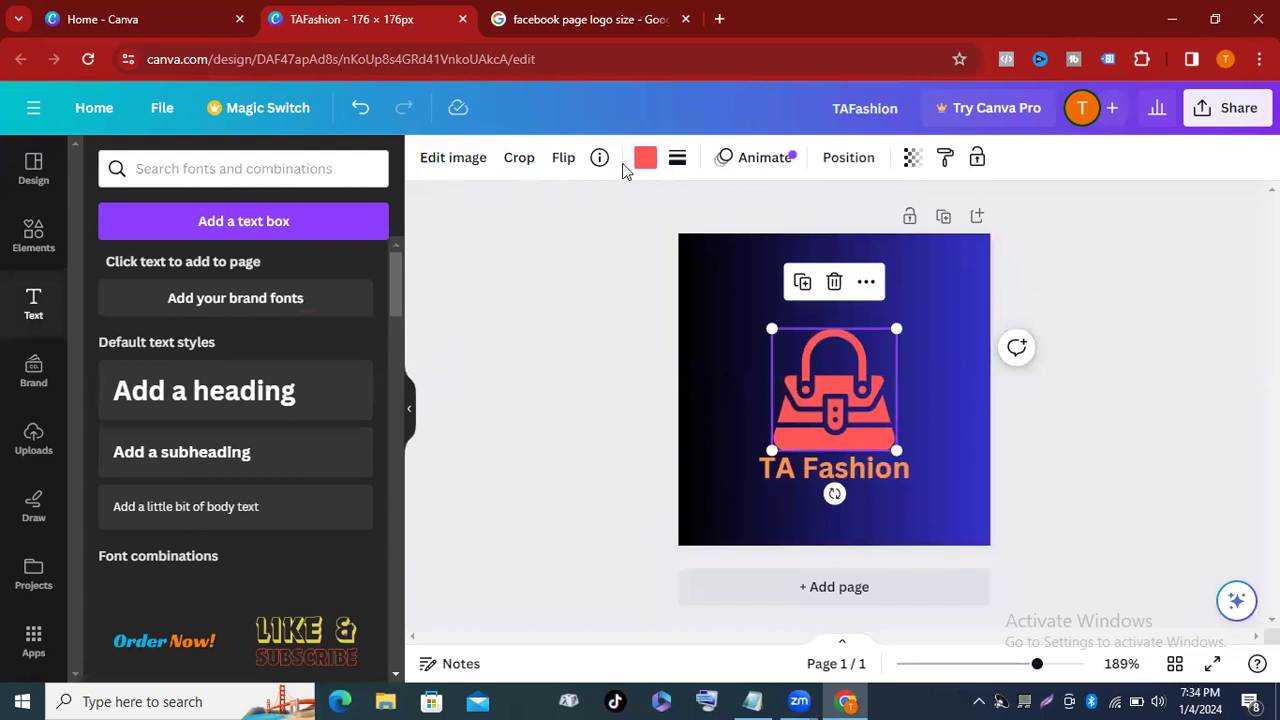
{"action": "left_click", "coordinate": [645, 157]}
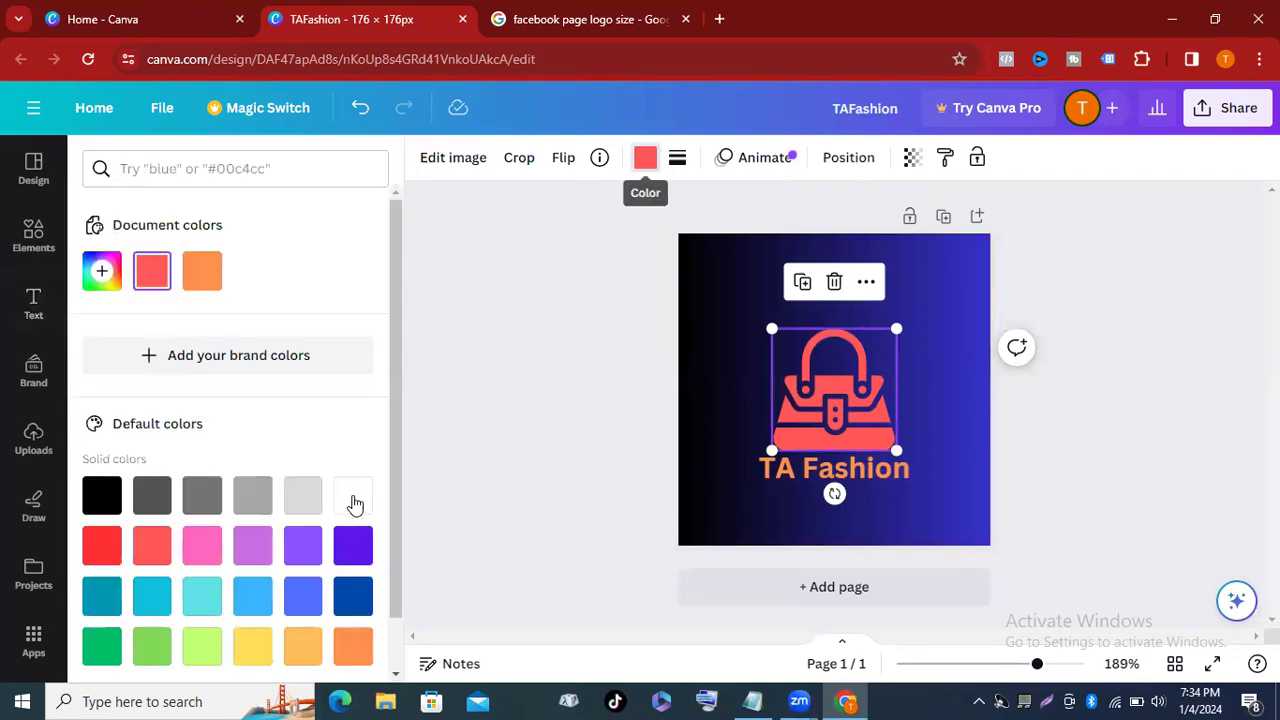
{"action": "left_click", "coordinate": [353, 497]}
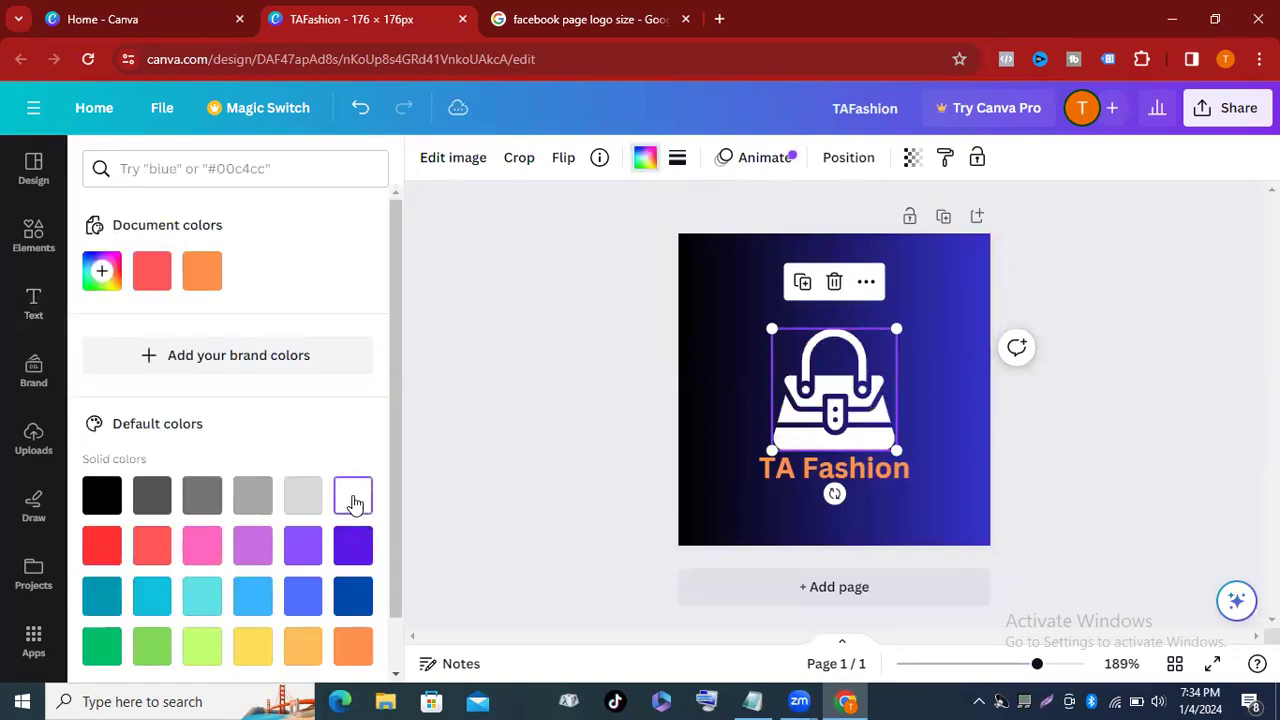
{"action": "left_click", "coordinate": [549, 443]}
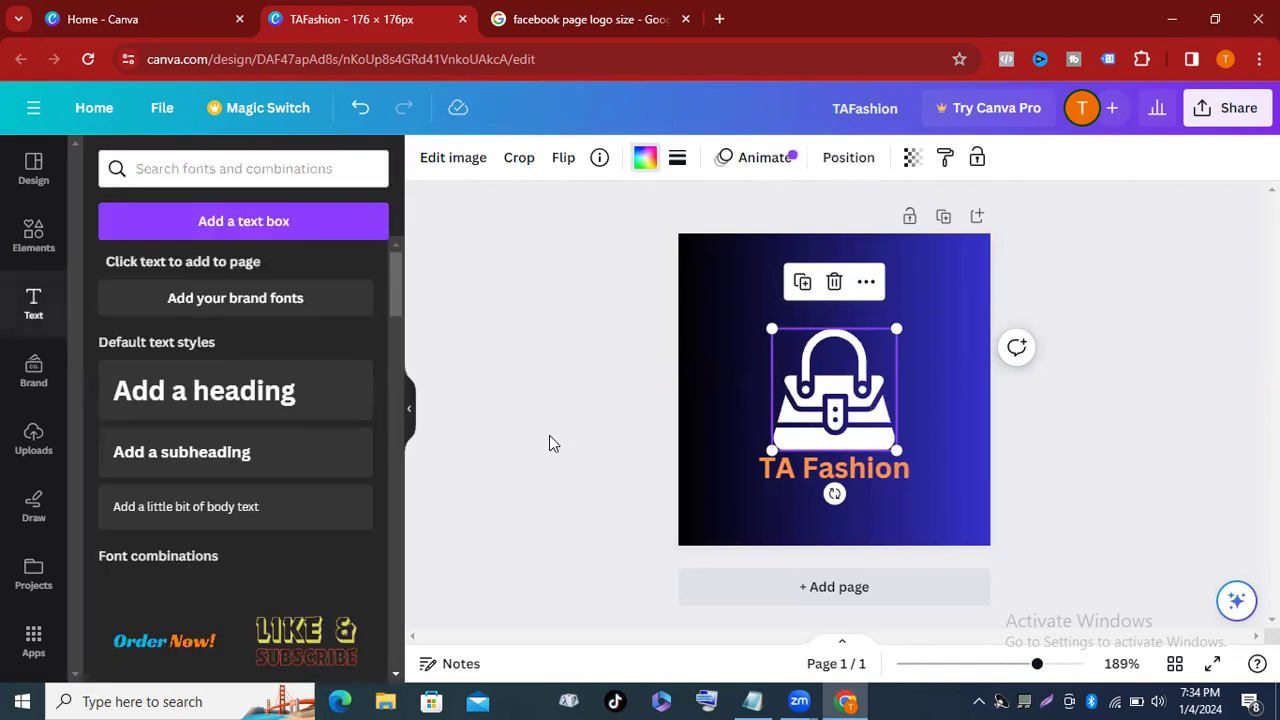
Recolor the TA Fashion text below the handbag to the yellow default solid color and deselect it.
{"action": "left_click", "coordinate": [838, 467]}
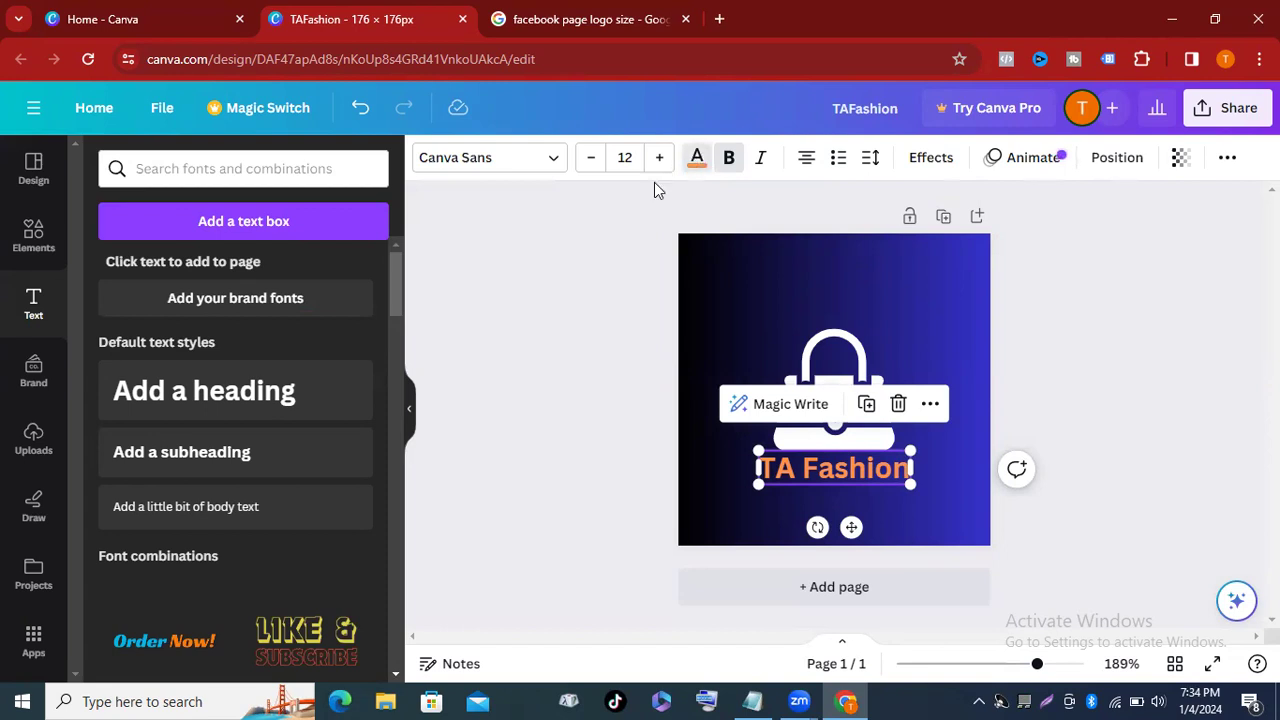
{"action": "left_click", "coordinate": [697, 157]}
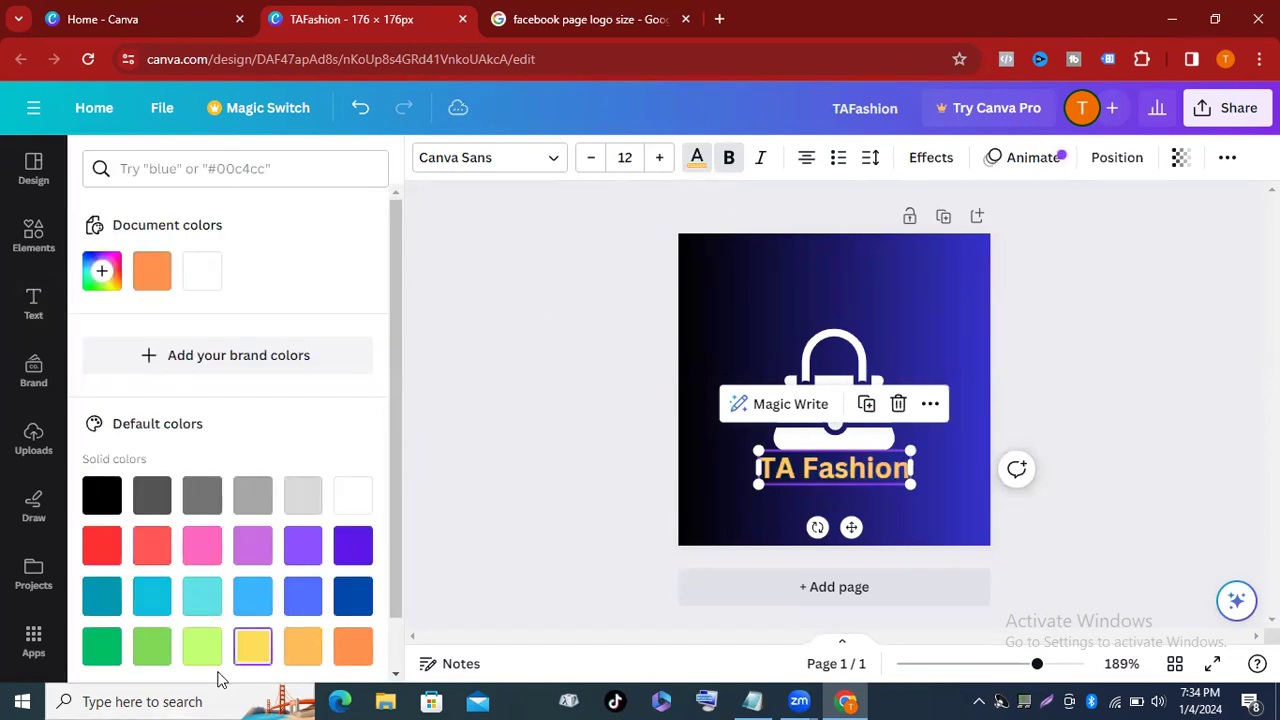
{"action": "key", "text": "Escape"}
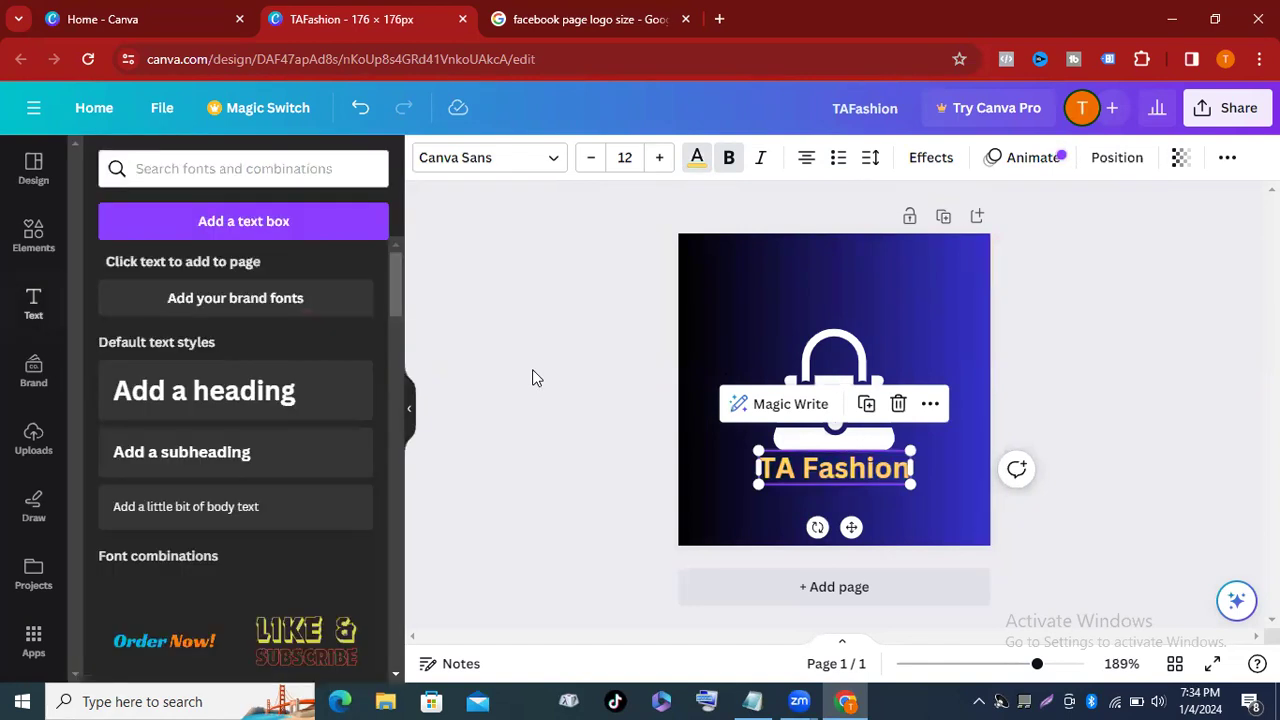
{"action": "left_click", "coordinate": [532, 377]}
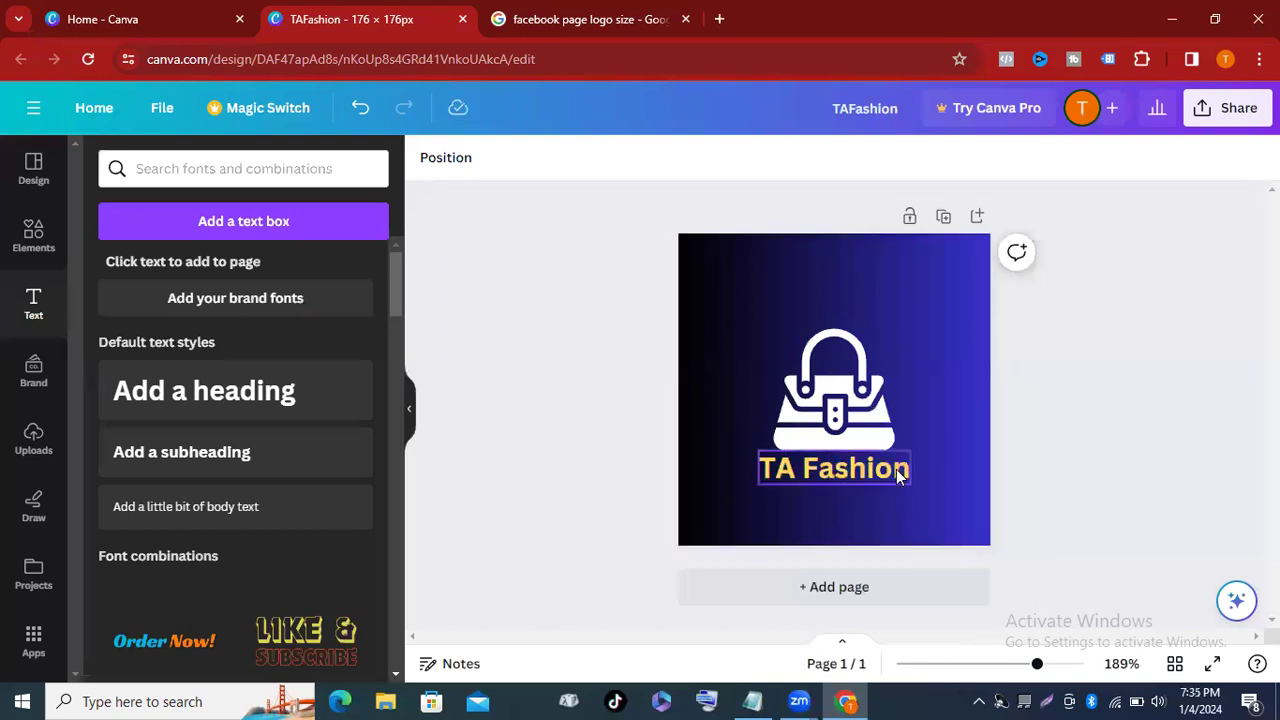
Change the font of the TA Fashion text below the handbag to Bukhari Script and deselect it.
{"action": "left_click", "coordinate": [840, 465]}
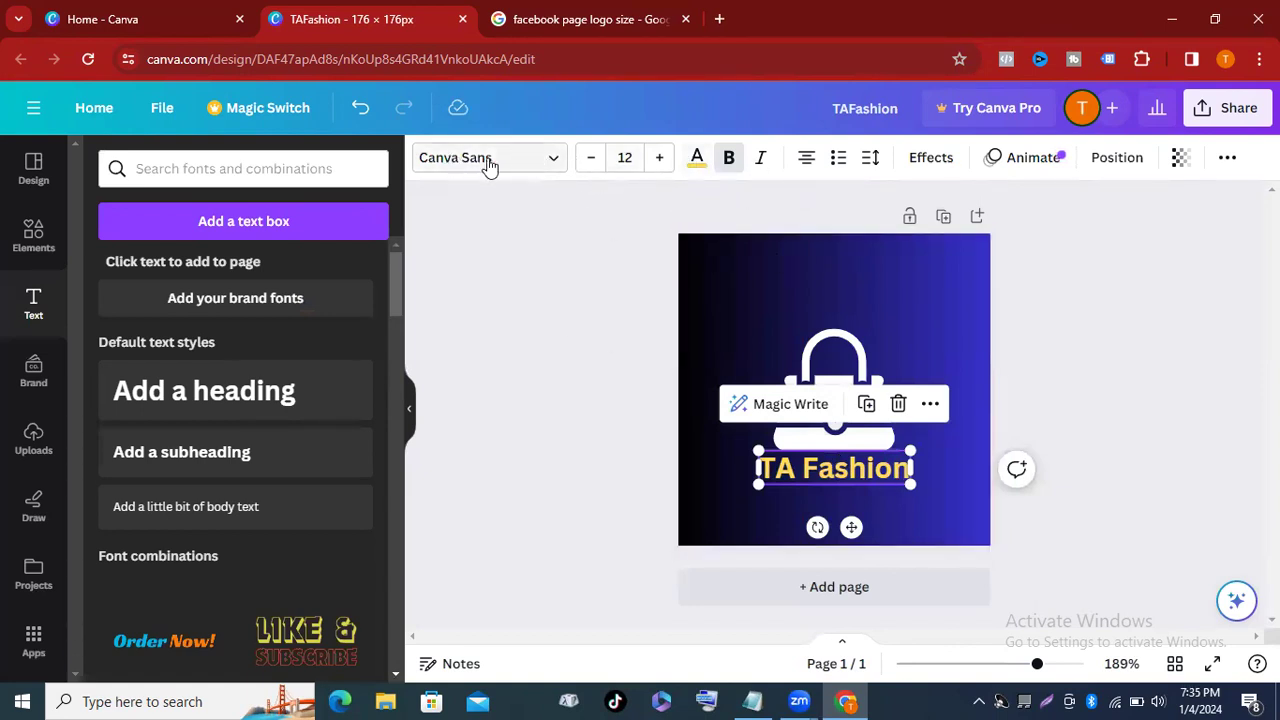
{"action": "left_click", "coordinate": [553, 160]}
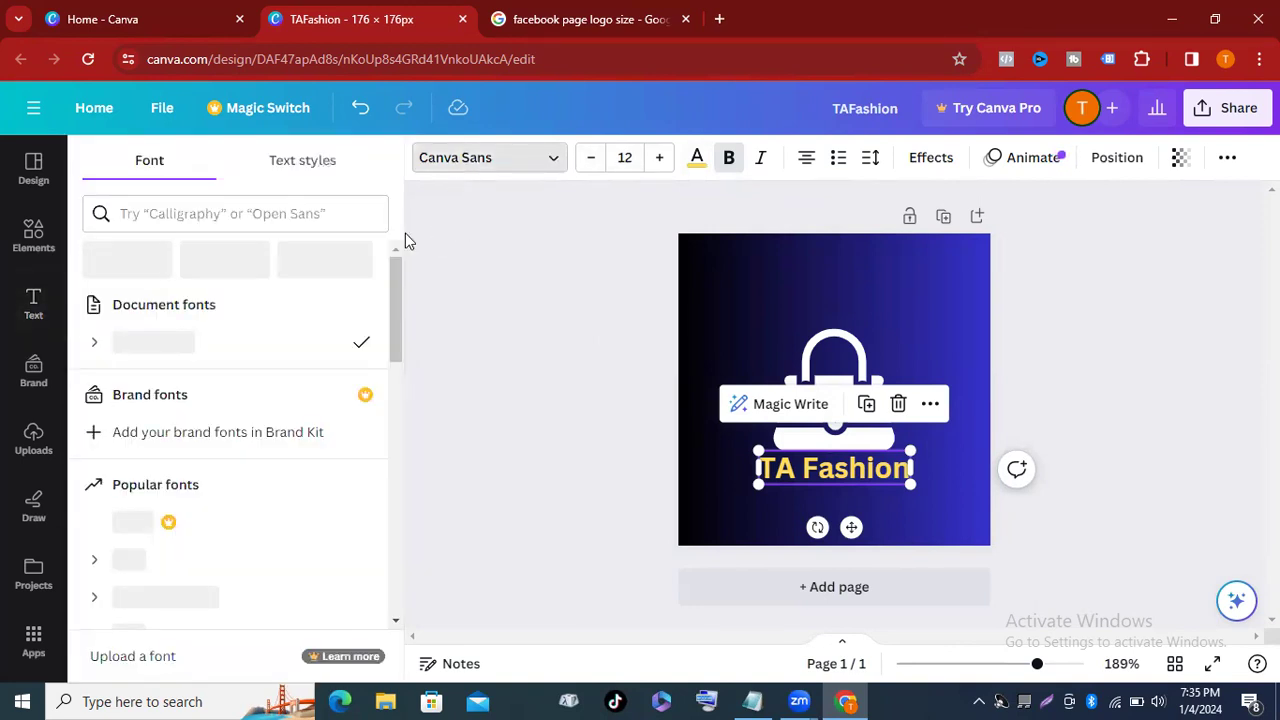
{"action": "scroll", "coordinate": [249, 290], "scroll_direction": "down", "scroll_amount": 1}
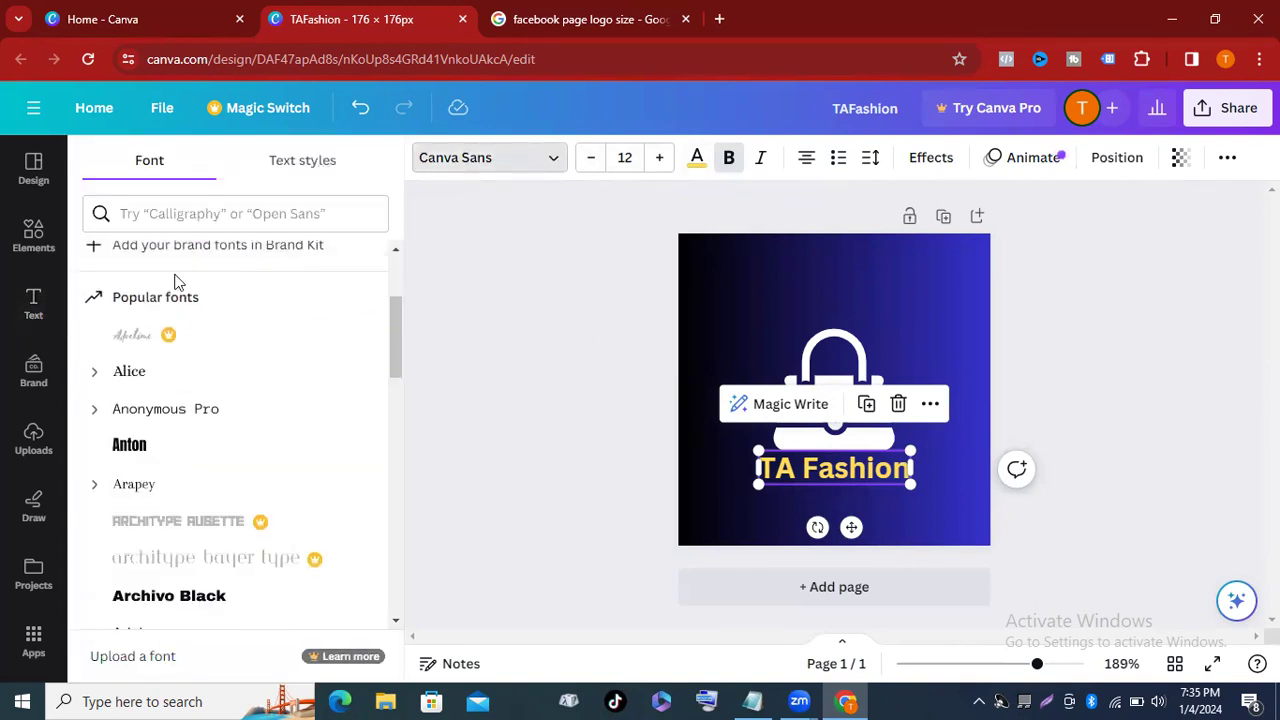
{"action": "scroll", "coordinate": [163, 394], "scroll_direction": "down", "scroll_amount": 2}
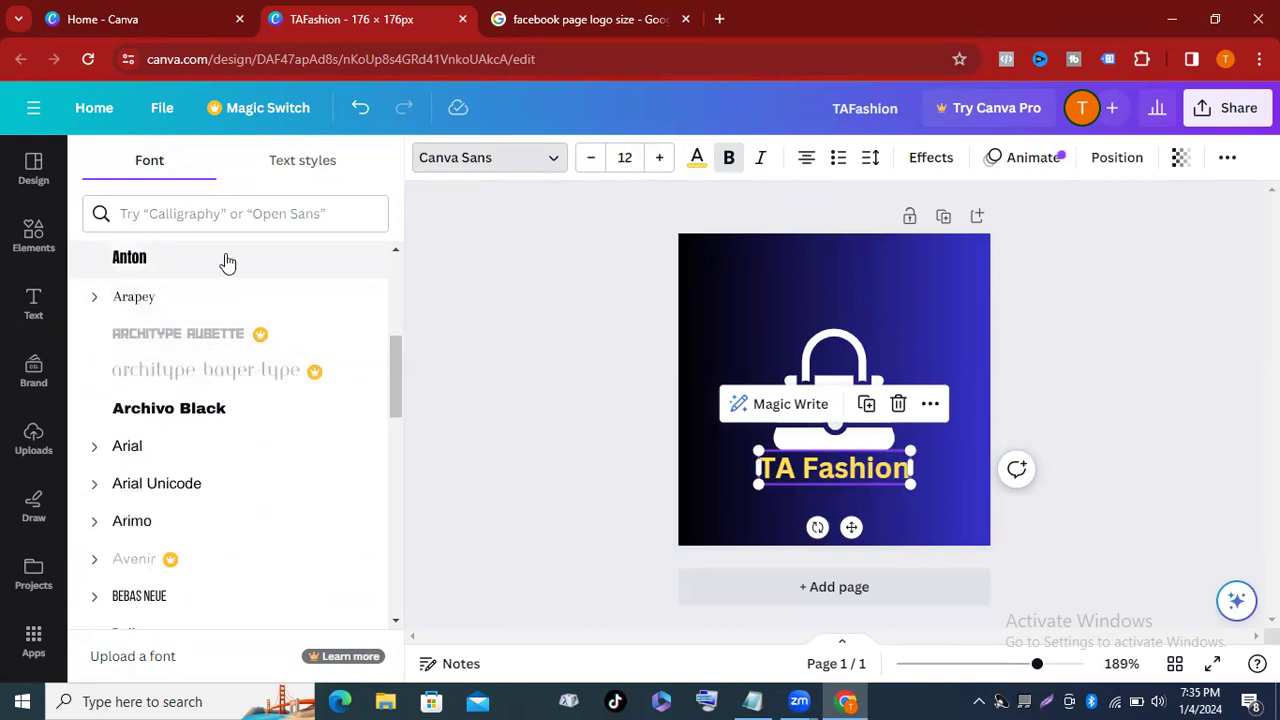
{"action": "scroll", "coordinate": [224, 262], "scroll_direction": "down", "scroll_amount": 2}
{"action": "scroll", "coordinate": [230, 445], "scroll_direction": "down", "scroll_amount": 2}
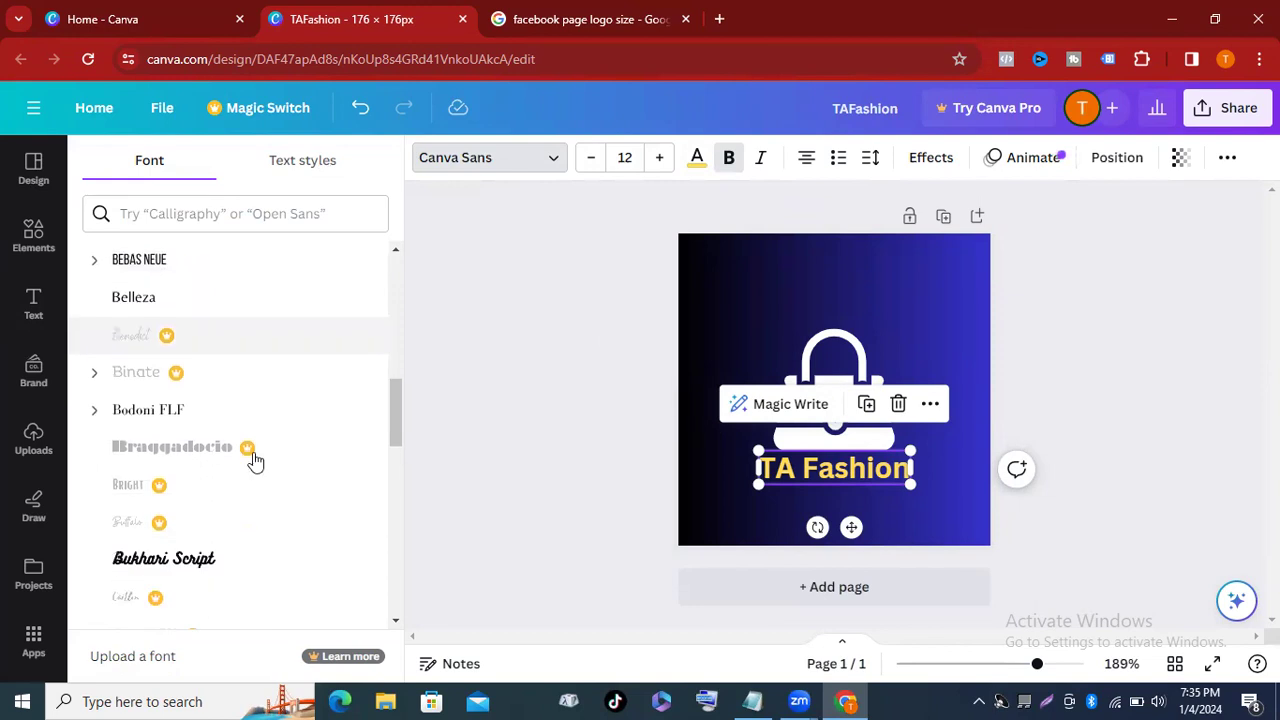
{"action": "scroll", "coordinate": [225, 500], "scroll_direction": "down", "scroll_amount": 1}
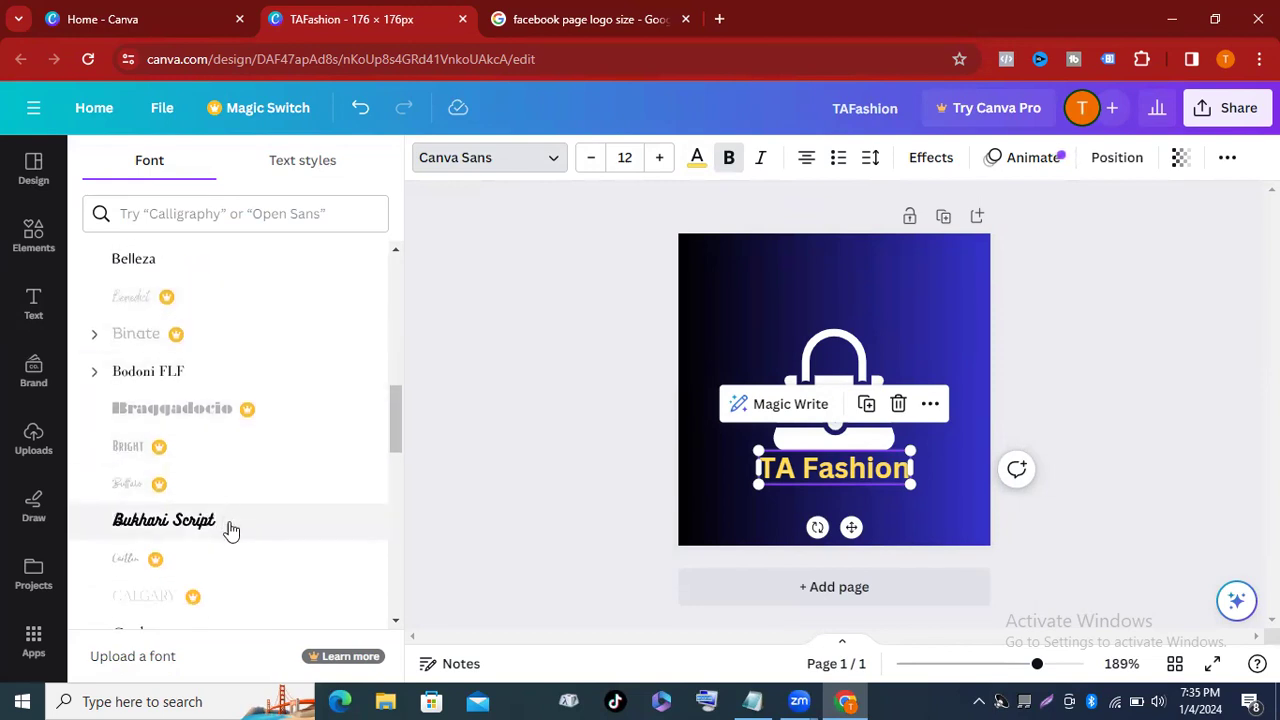
{"action": "left_click", "coordinate": [231, 530]}
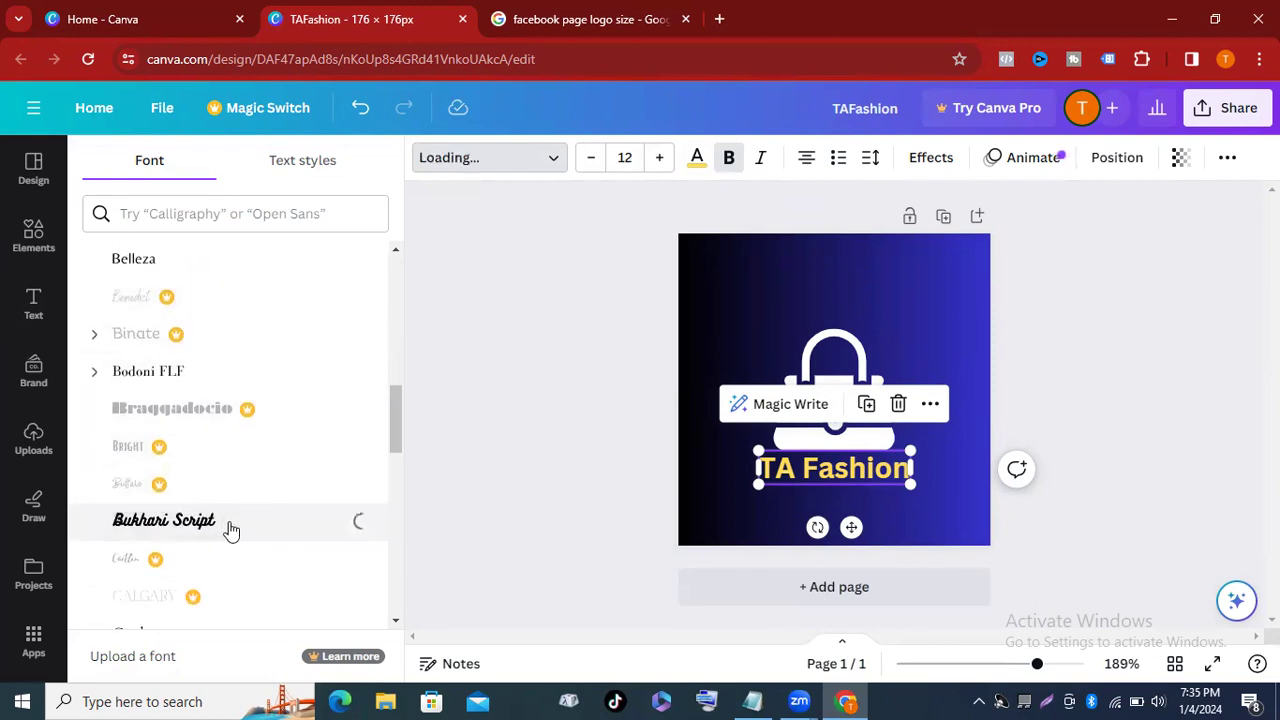
{"action": "left_click", "coordinate": [489, 370]}
{"action": "left_click", "coordinate": [489, 370]}
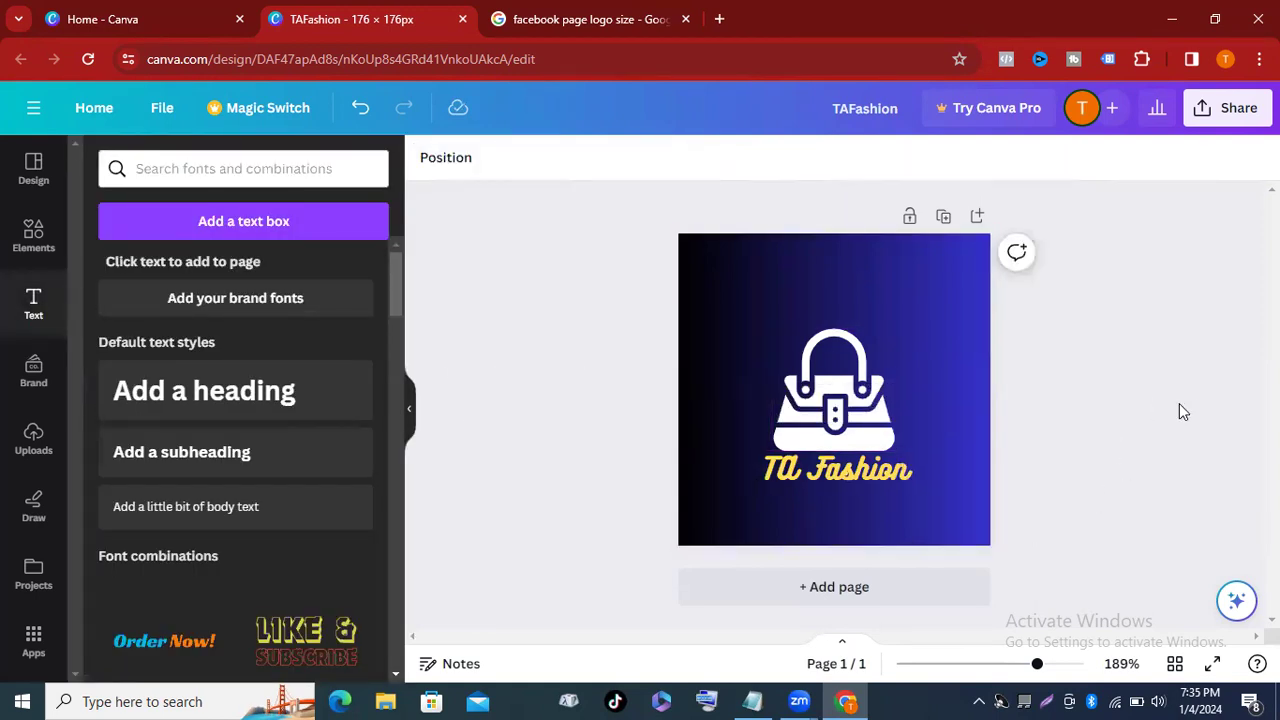
Review the logo's download settings, with PNG as the file type, and close them without downloading.
{"action": "left_click", "coordinate": [1203, 112]}
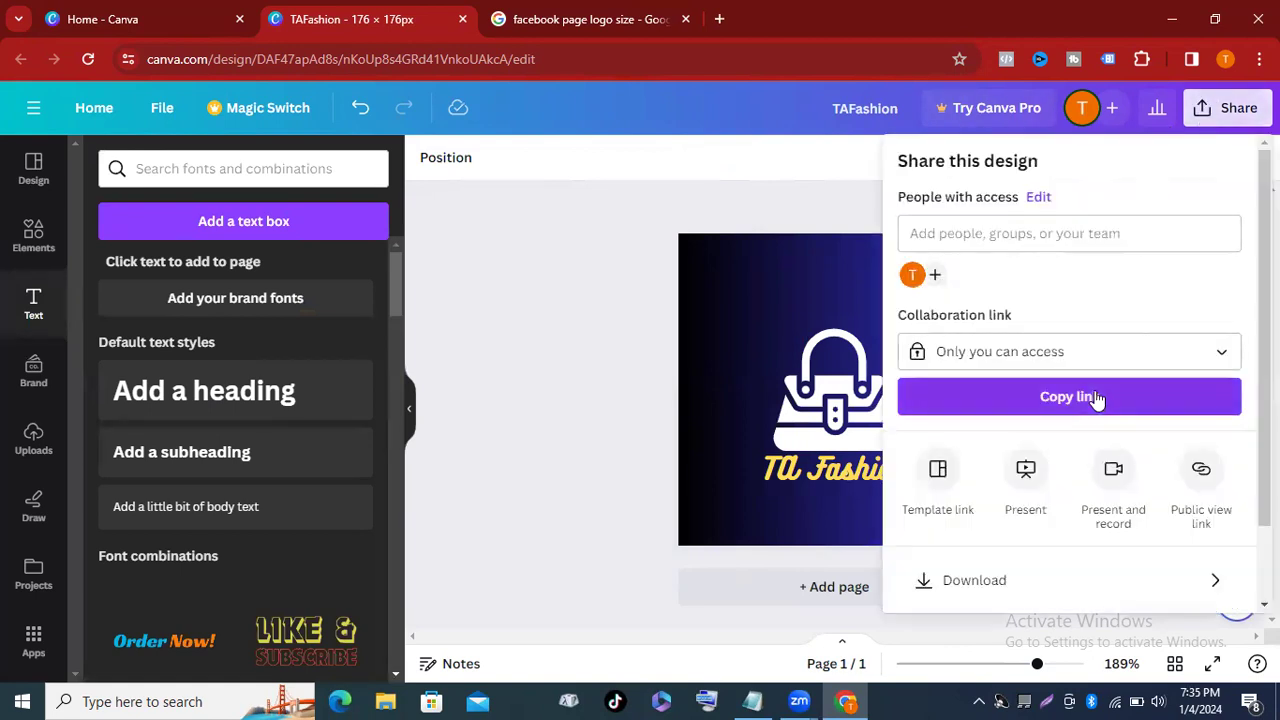
{"action": "scroll", "coordinate": [1096, 403], "scroll_direction": "down", "scroll_amount": 2}
{"action": "left_click", "coordinate": [1089, 482]}
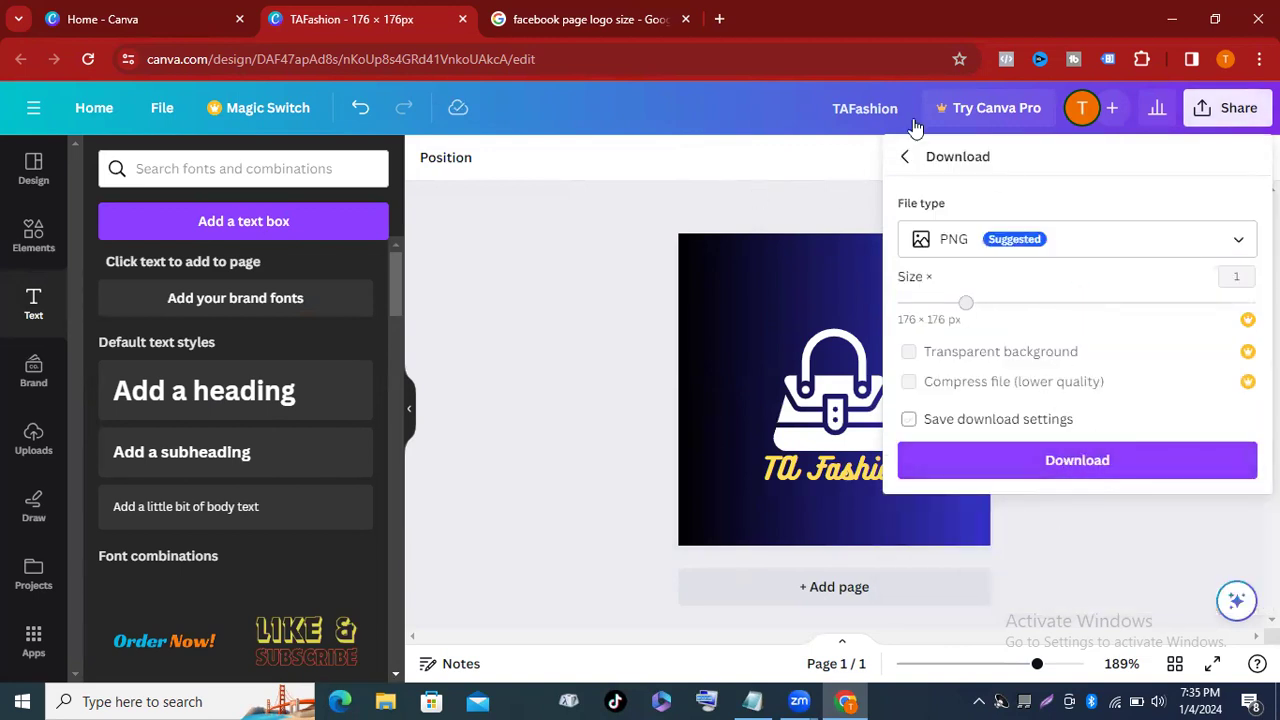
{"action": "left_click", "coordinate": [538, 259]}
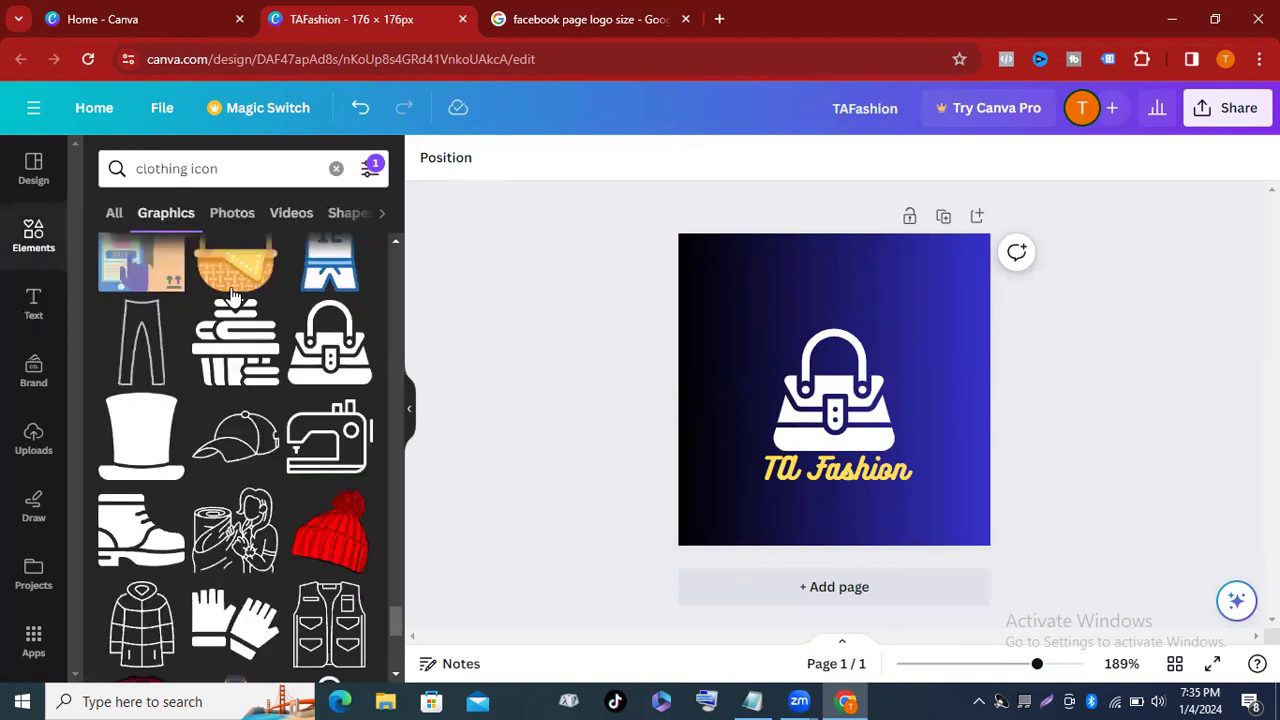
{"action": "scroll", "coordinate": [246, 316], "scroll_direction": "down", "scroll_amount": 8}
{"action": "scroll", "coordinate": [246, 318], "scroll_direction": "up", "scroll_amount": 5}
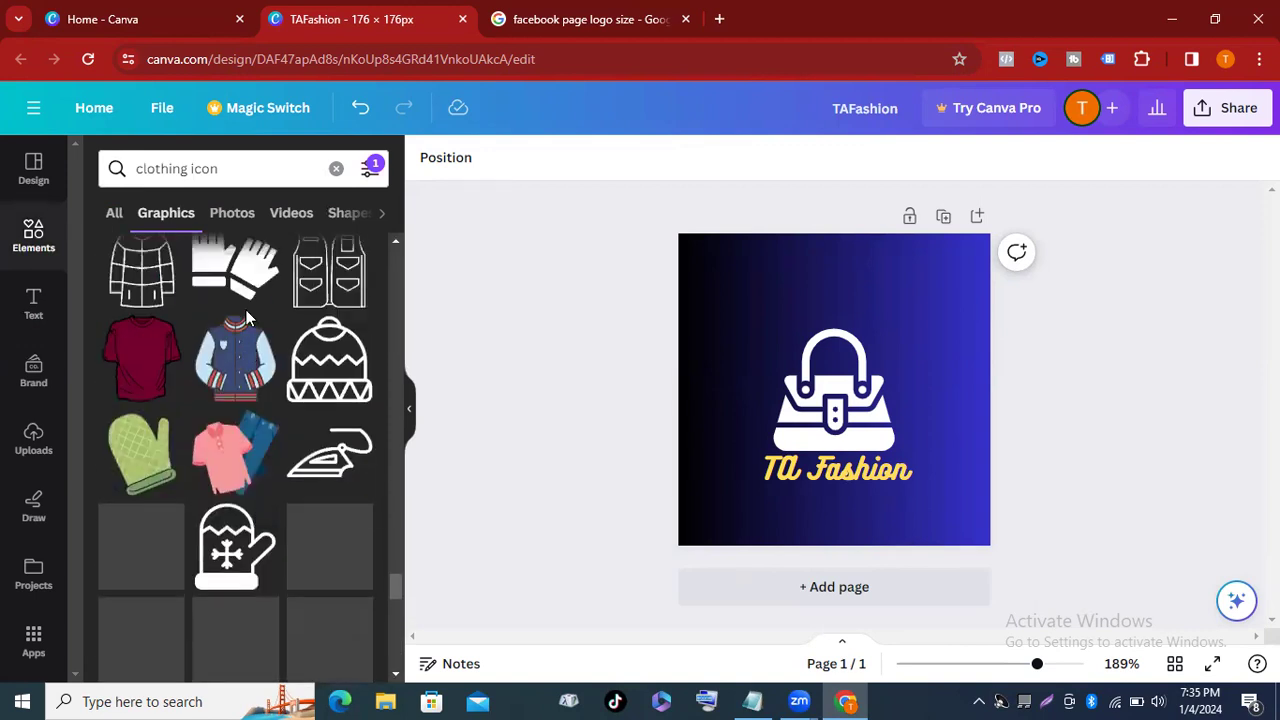
{"action": "scroll", "coordinate": [249, 318], "scroll_direction": "up", "scroll_amount": 20}
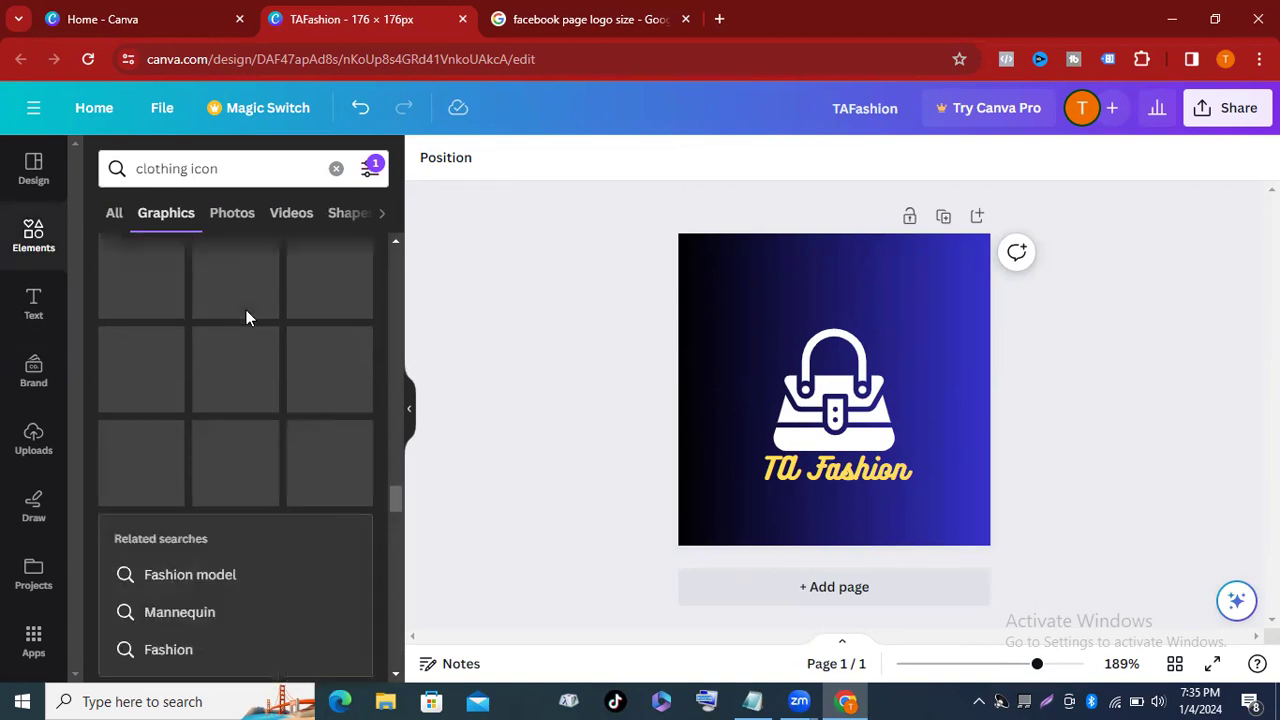
{"action": "scroll", "coordinate": [246, 318], "scroll_direction": "up", "scroll_amount": 10}
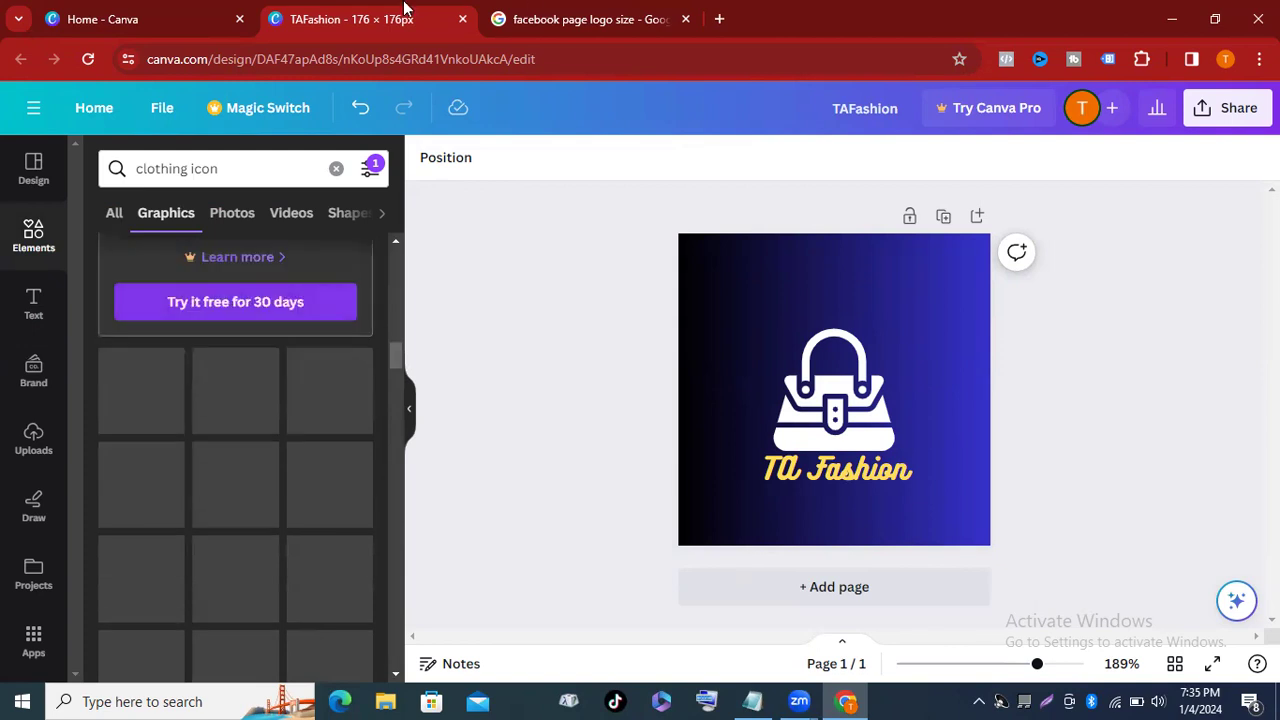
Close the TAFashion logo design and look up the Facebook cover photo dimensions in the Google search results.
{"action": "left_click", "coordinate": [461, 20]}
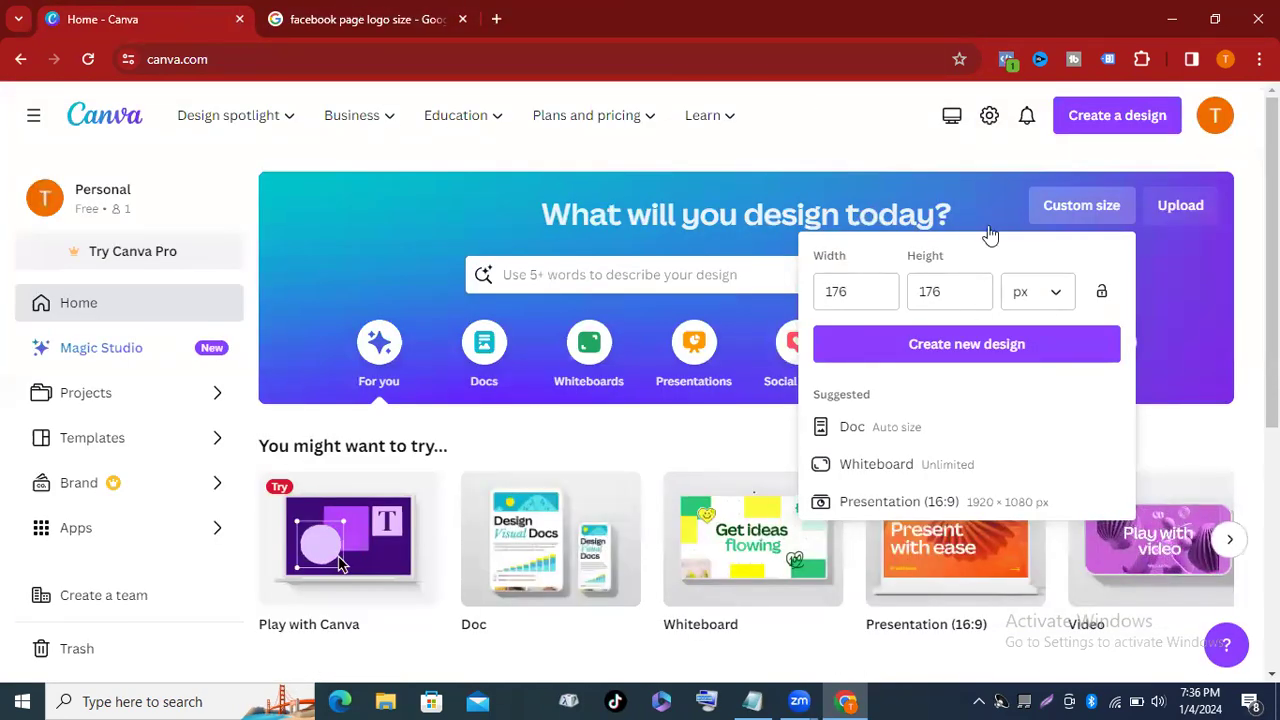
{"action": "left_click", "coordinate": [398, 20]}
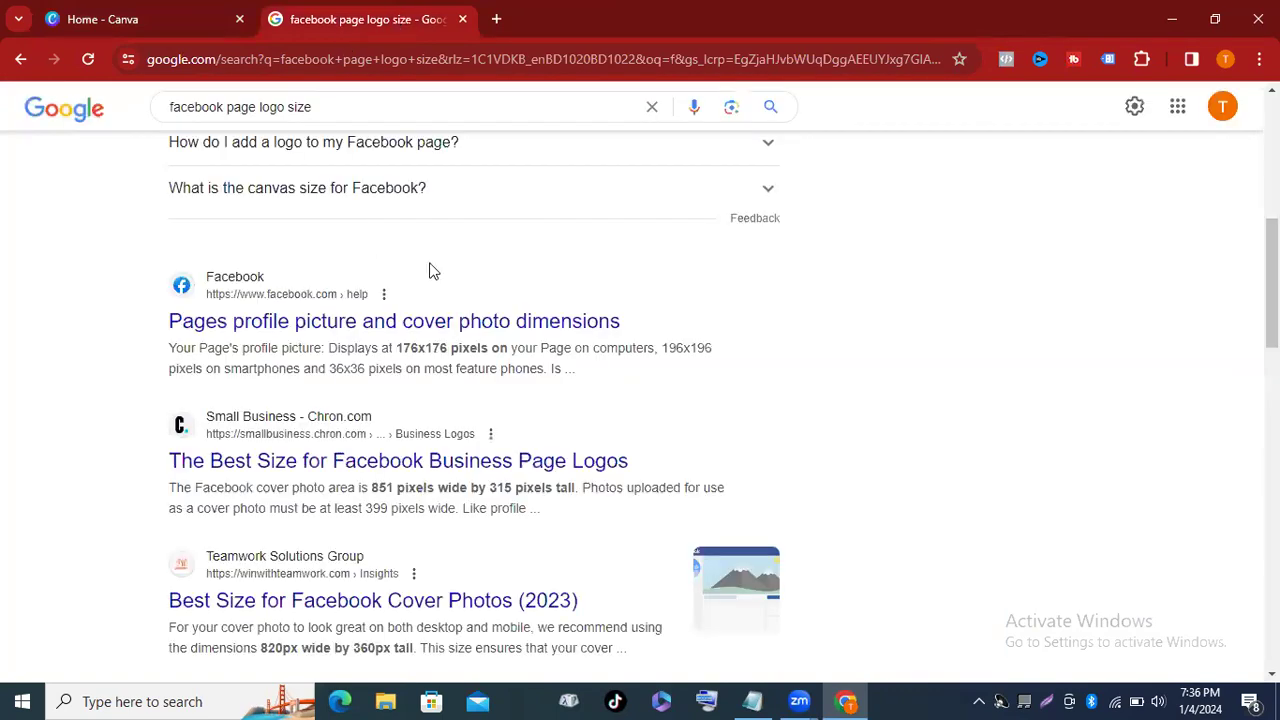
{"action": "scroll", "coordinate": [589, 260], "scroll_direction": "up", "scroll_amount": 5}
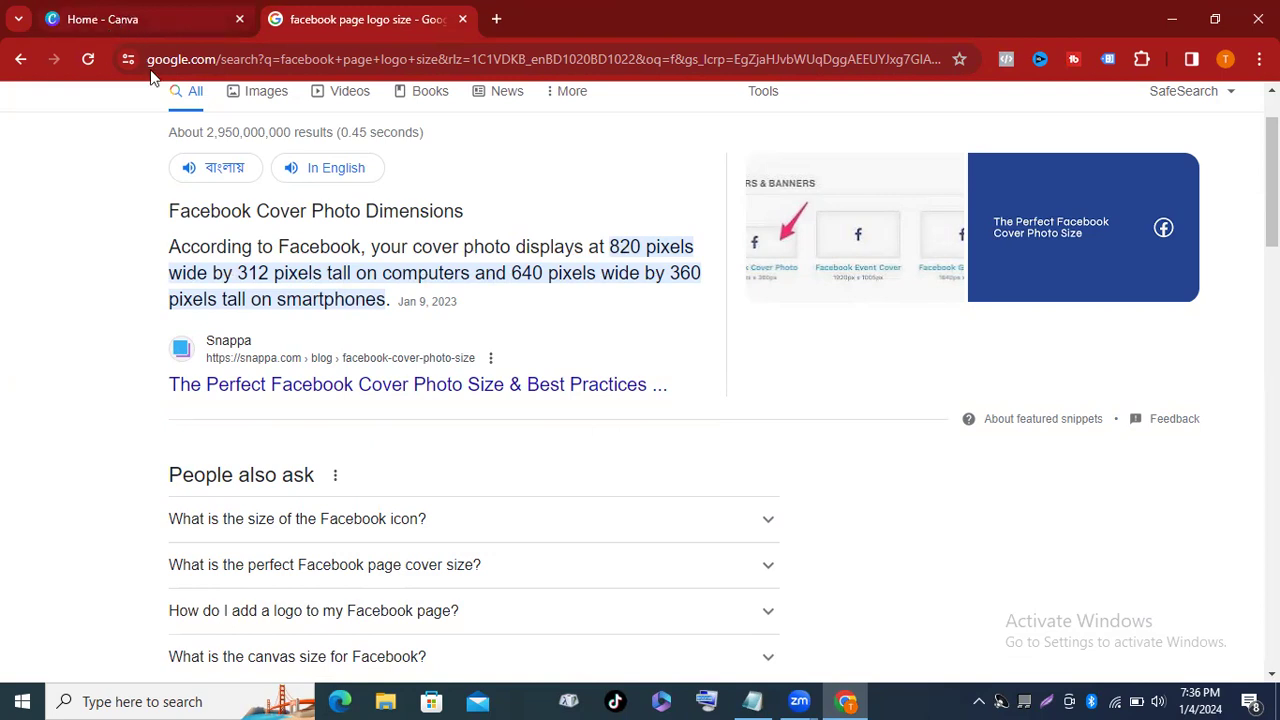
Return to the Canva home page and create a new custom-size design 820 px wide and 312 px high.
{"action": "left_click", "coordinate": [180, 12]}
{"action": "left_click", "coordinate": [846, 291]}
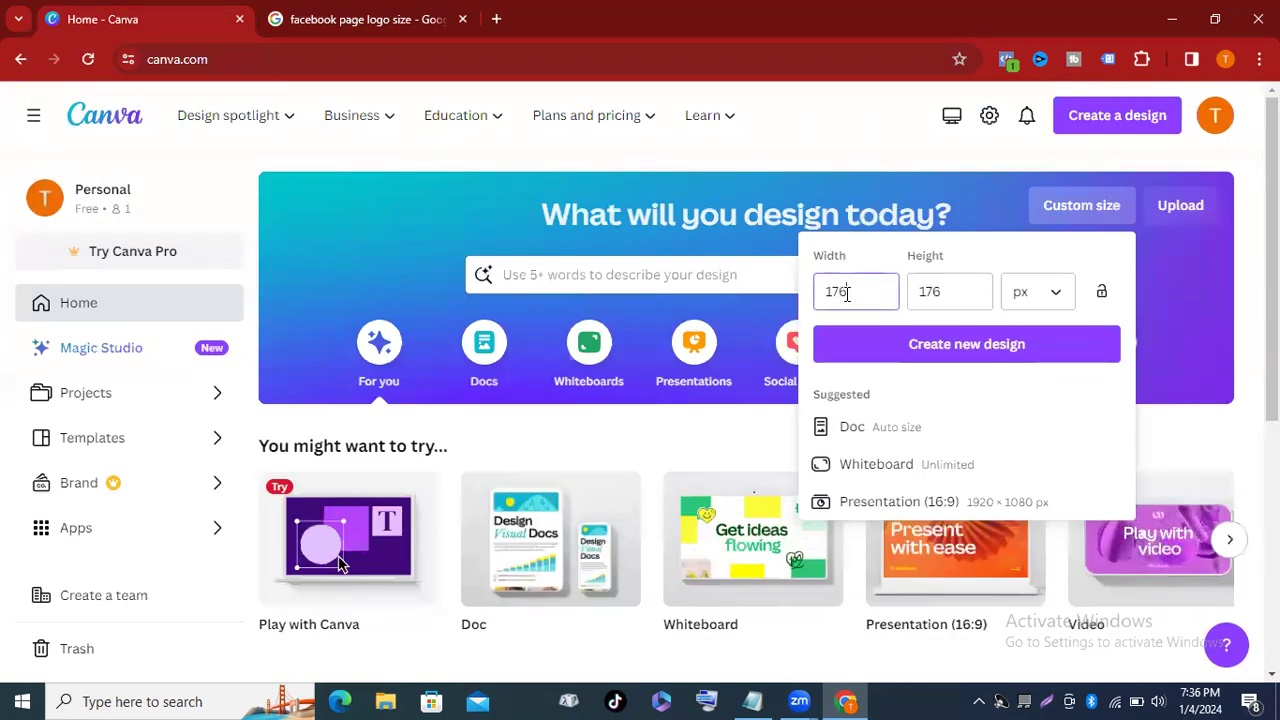
{"action": "key", "text": "BackSpace"}
{"action": "key", "text": "BackSpace"}
{"action": "key", "text": "BackSpace"}
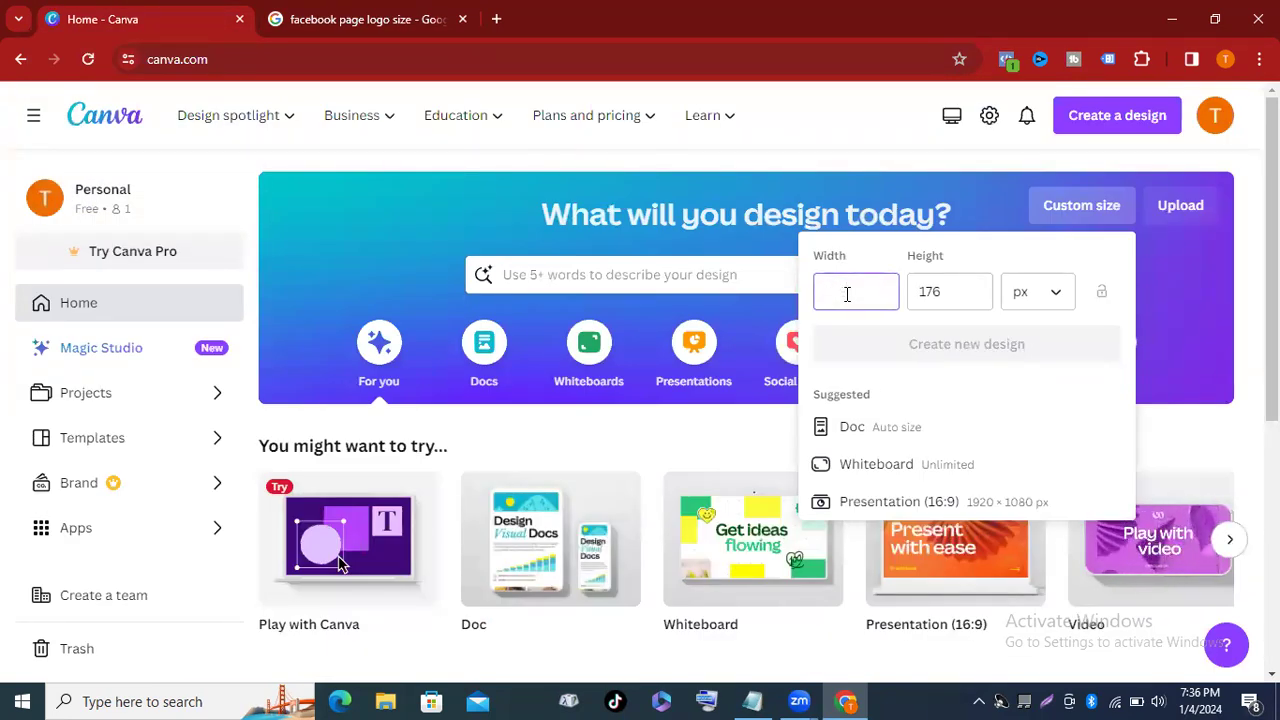
{"action": "type", "text": "82"}
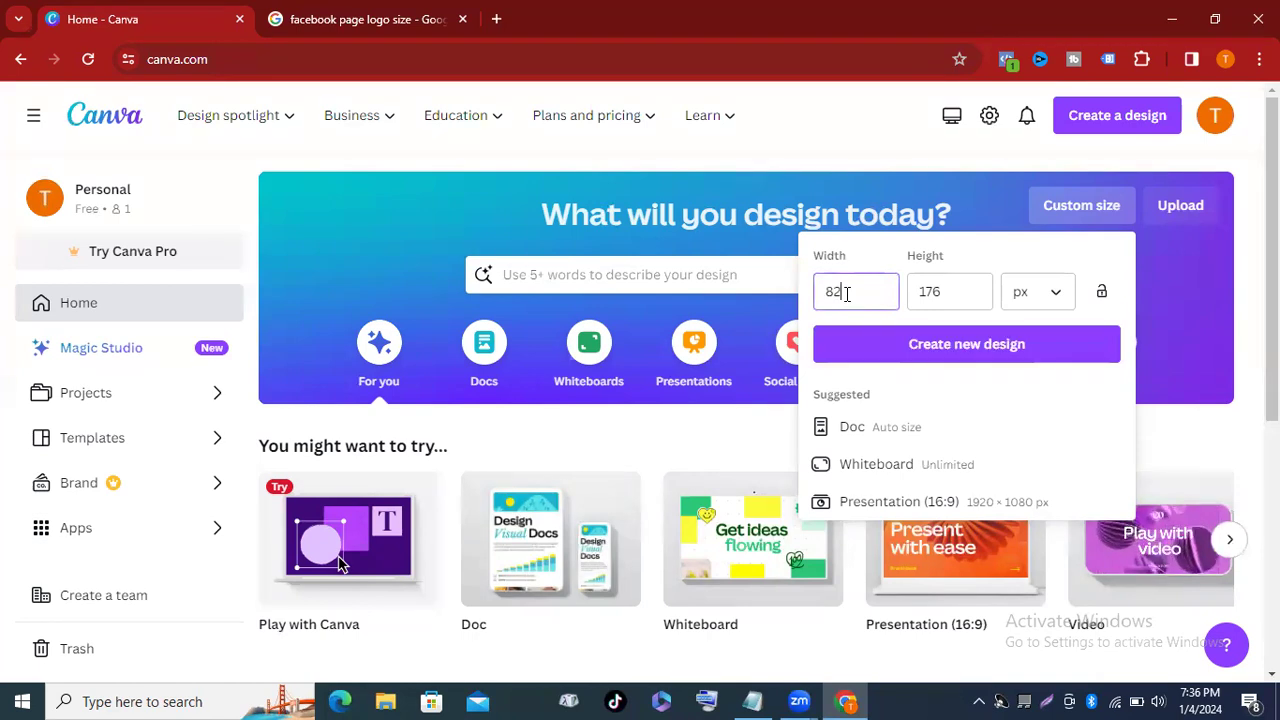
{"action": "type", "text": "0"}
{"action": "left_click", "coordinate": [966, 291]}
{"action": "key", "text": "BackSpace"}
{"action": "key", "text": "BackSpace"}
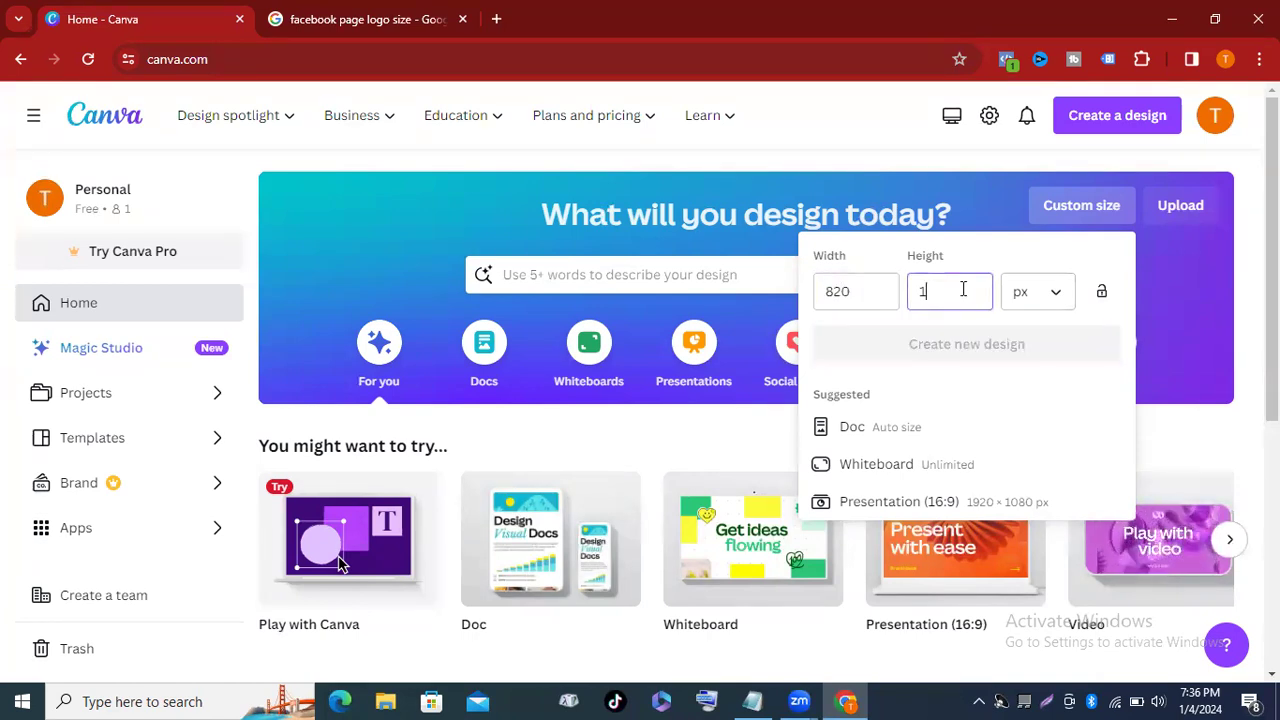
{"action": "key", "text": "BackSpace"}
{"action": "type", "text": "31"}
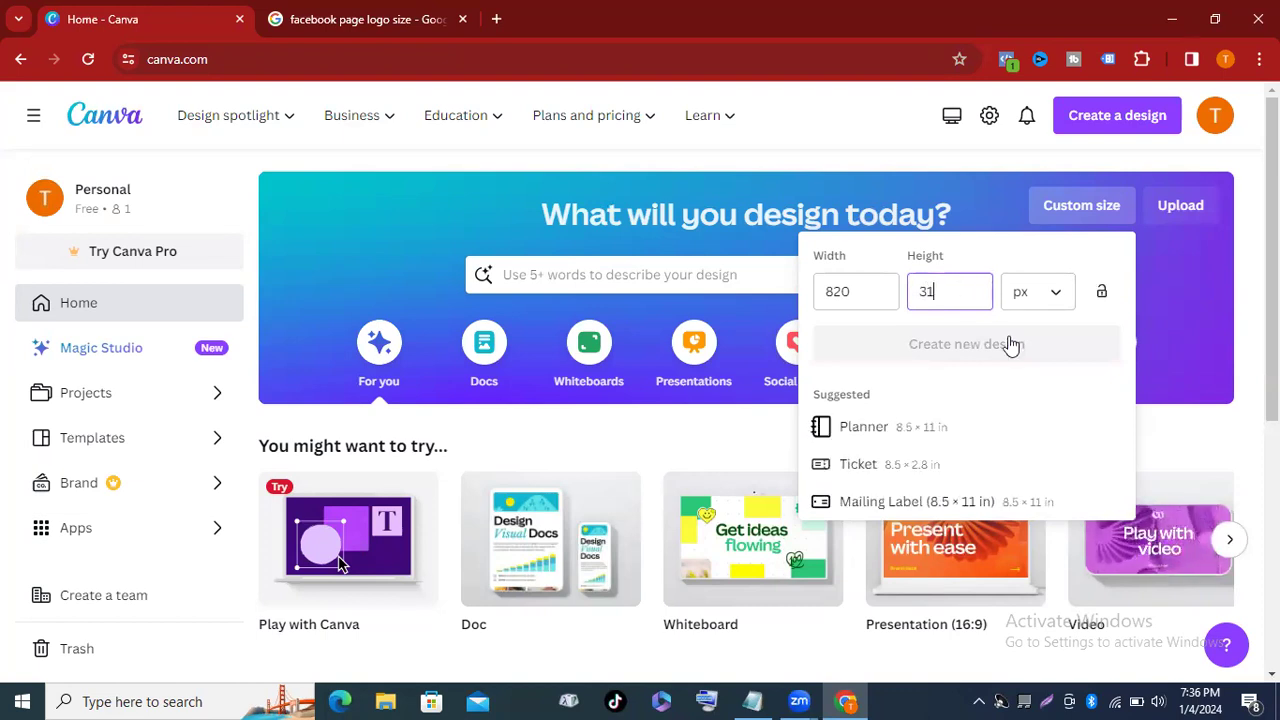
{"action": "type", "text": "2"}
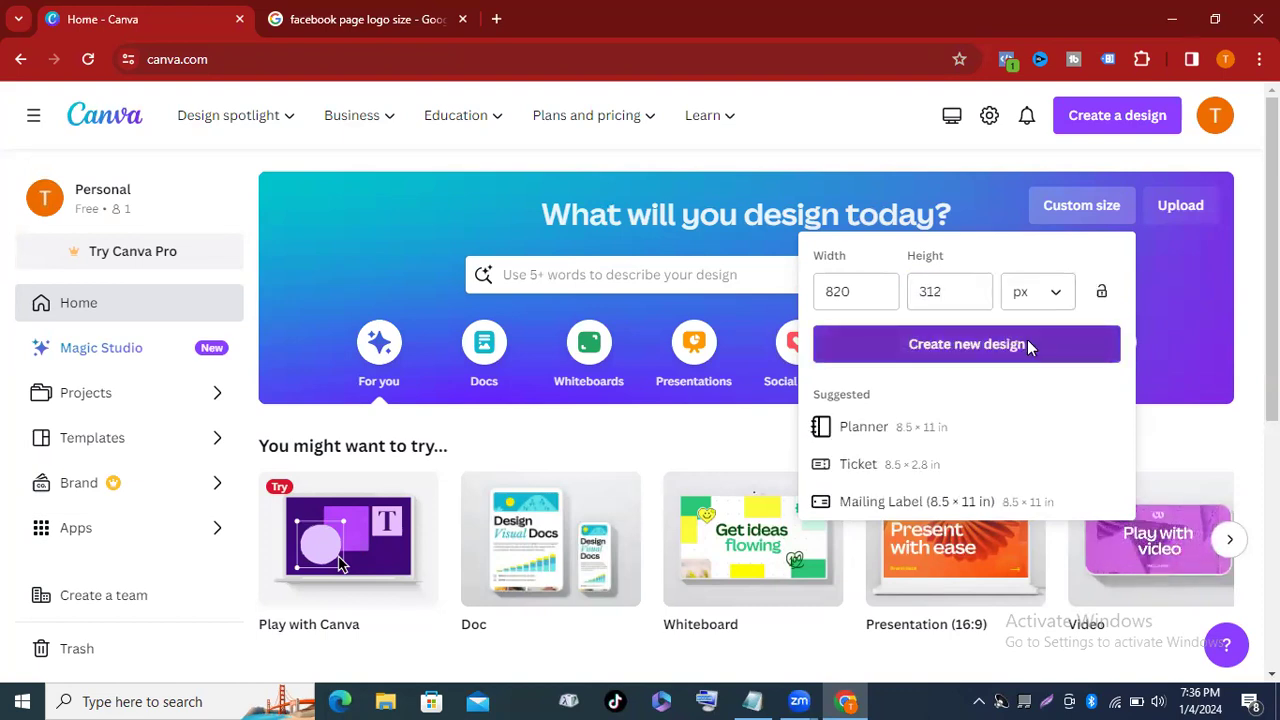
{"action": "left_click", "coordinate": [1030, 346]}
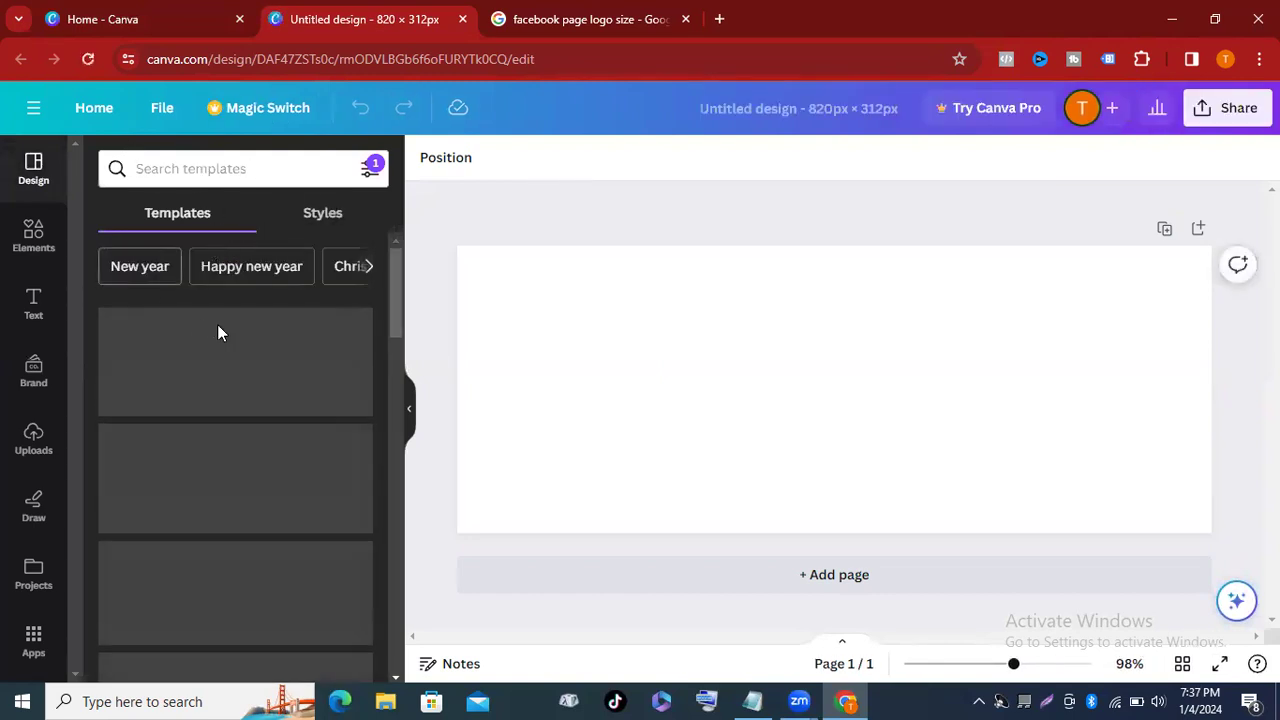
Browse the suggested cover templates for the blank 820 × 312 px design and return to the start of the list.
{"action": "scroll", "coordinate": [245, 400], "scroll_direction": "down", "scroll_amount": 3}
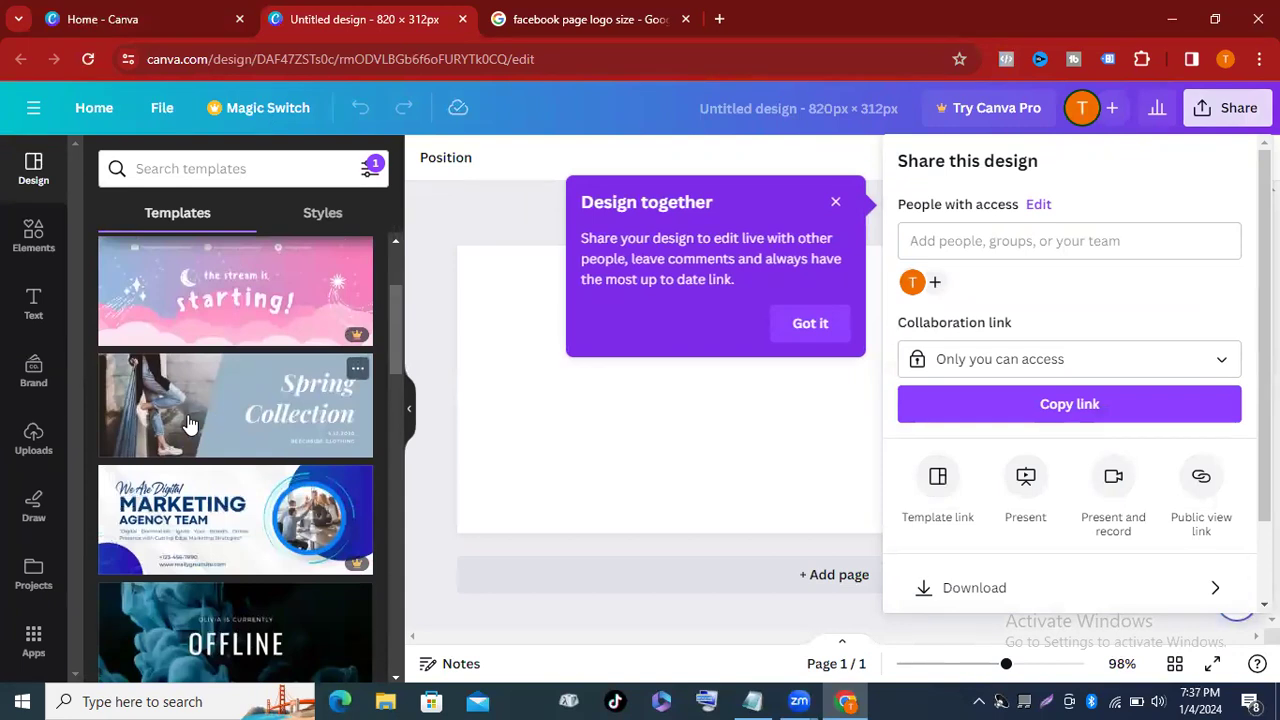
{"action": "scroll", "coordinate": [290, 416], "scroll_direction": "down", "scroll_amount": 1}
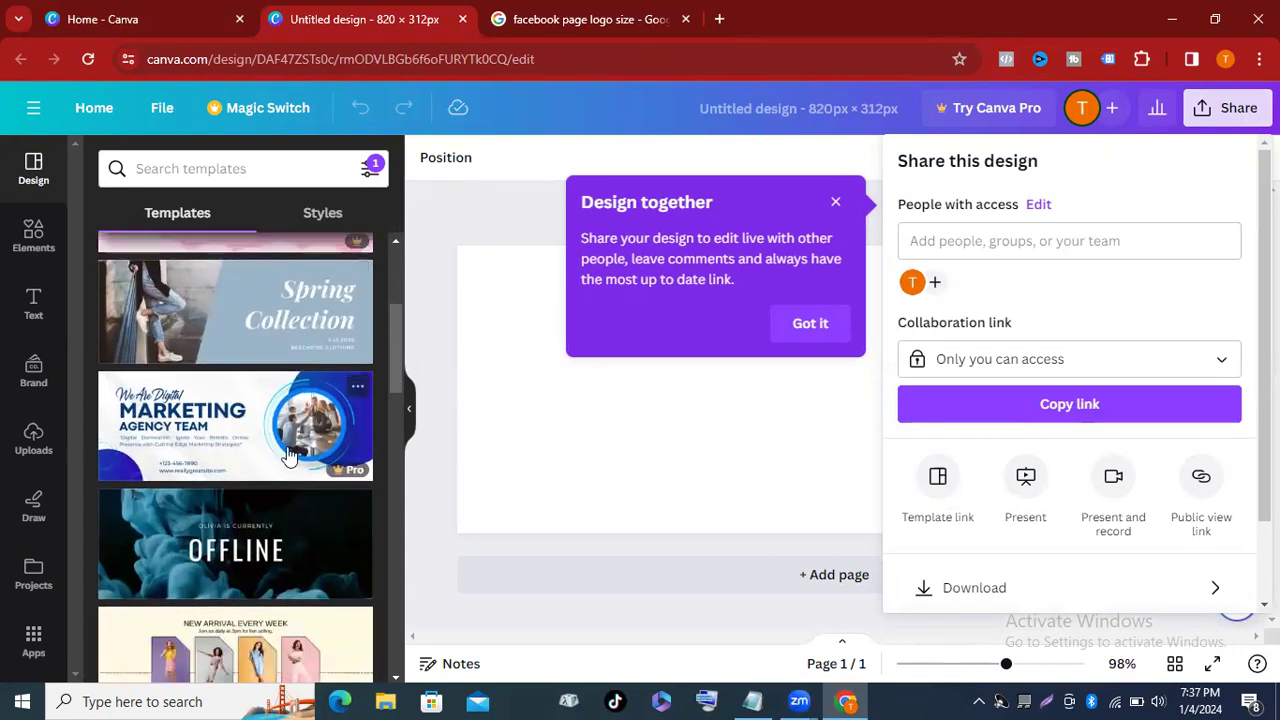
{"action": "scroll", "coordinate": [340, 460], "scroll_direction": "down", "scroll_amount": 4}
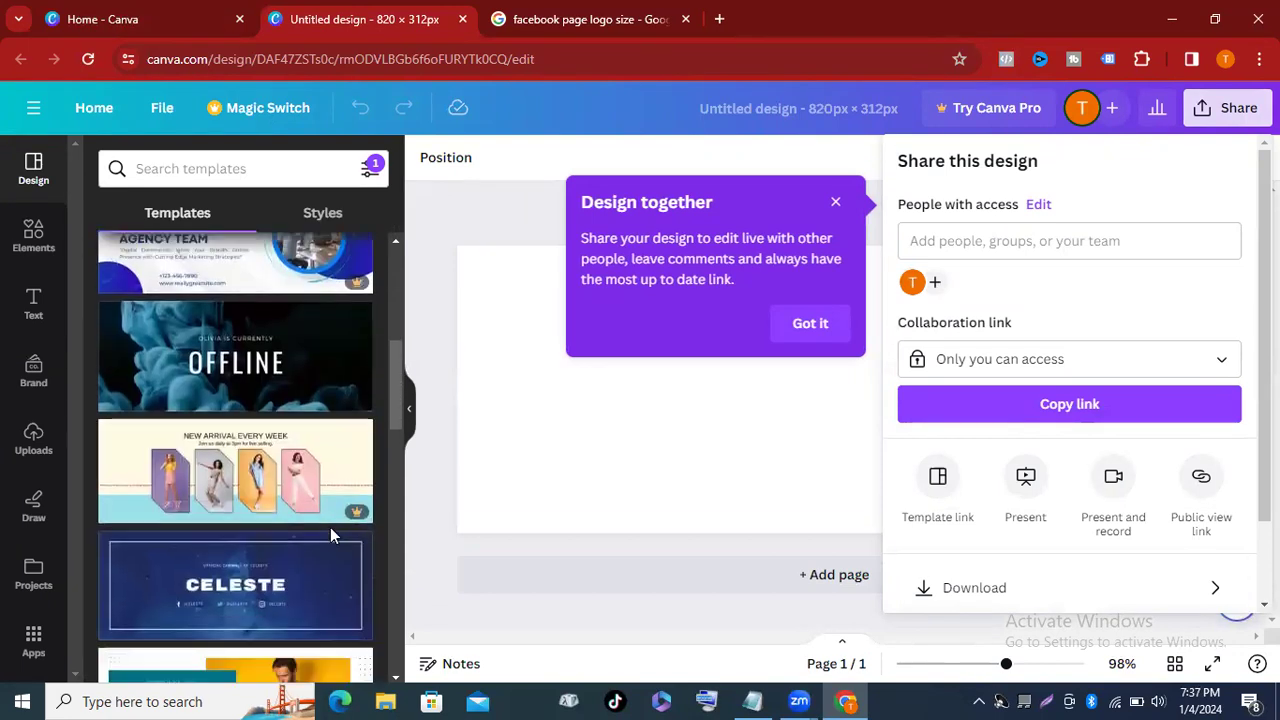
{"action": "scroll", "coordinate": [226, 422], "scroll_direction": "up", "scroll_amount": 2}
{"action": "scroll", "coordinate": [280, 470], "scroll_direction": "down", "scroll_amount": 2}
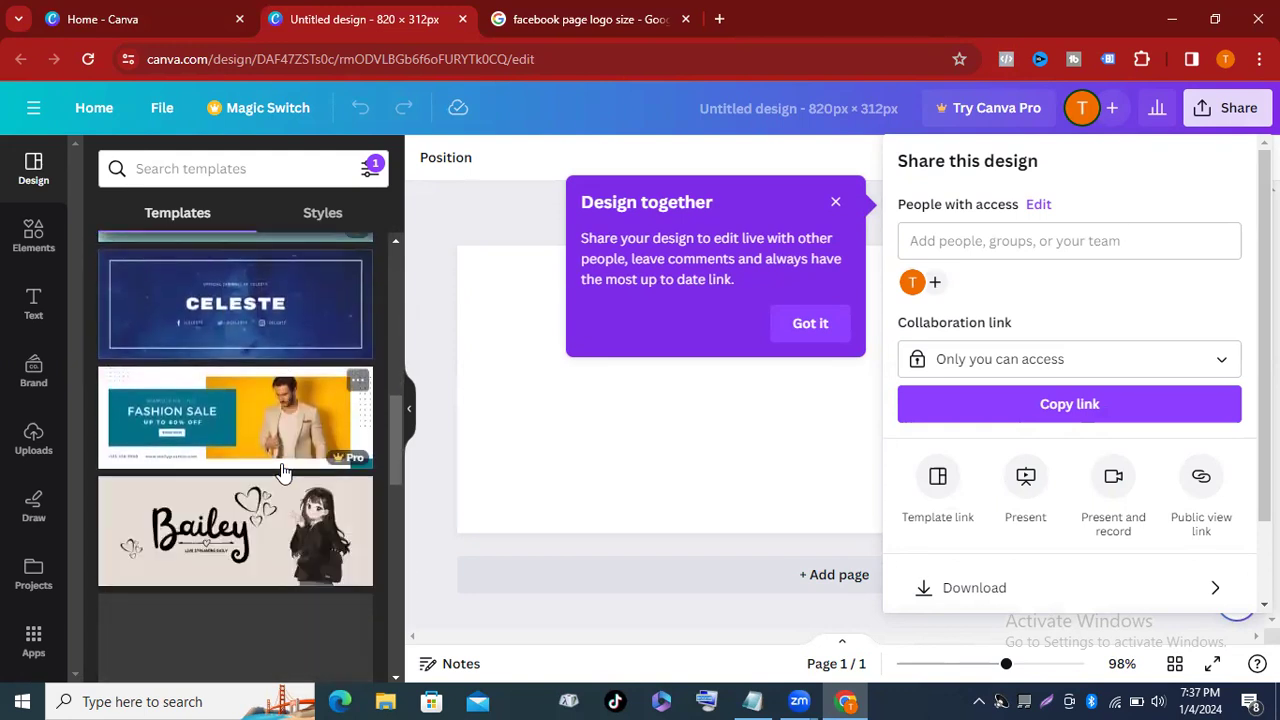
{"action": "scroll", "coordinate": [300, 475], "scroll_direction": "down", "scroll_amount": 1}
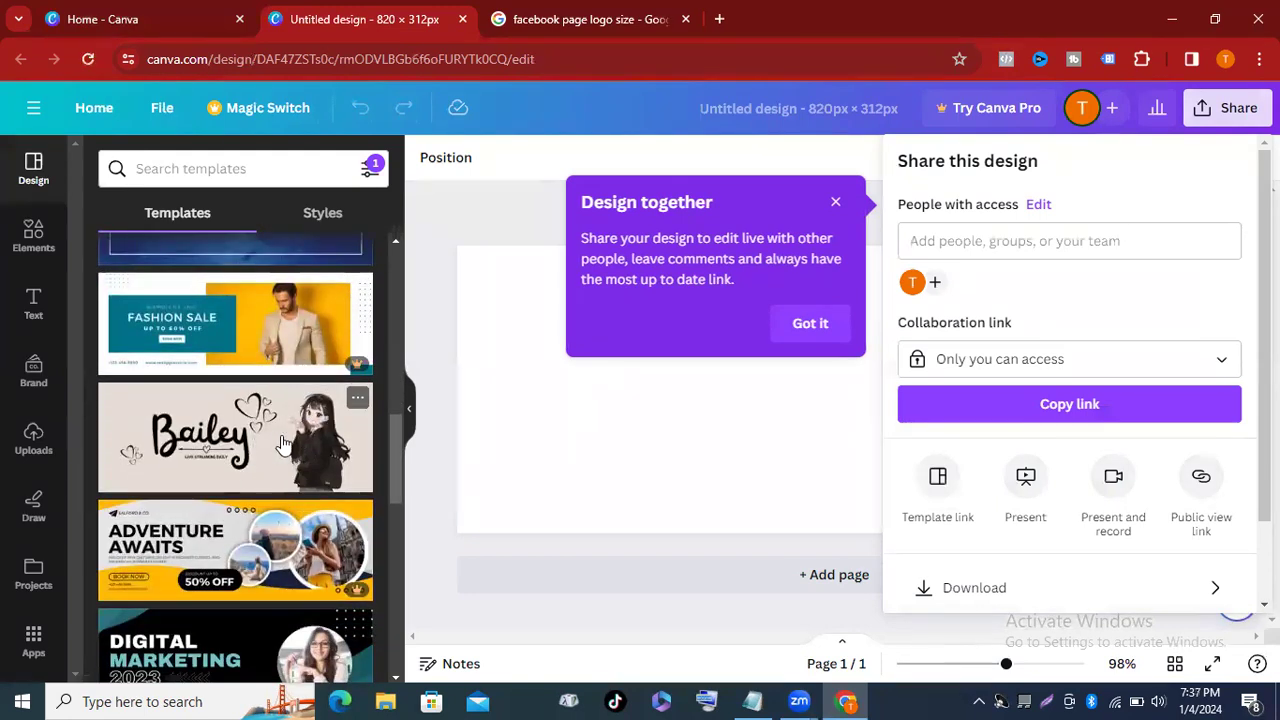
{"action": "scroll", "coordinate": [283, 443], "scroll_direction": "down", "scroll_amount": 2}
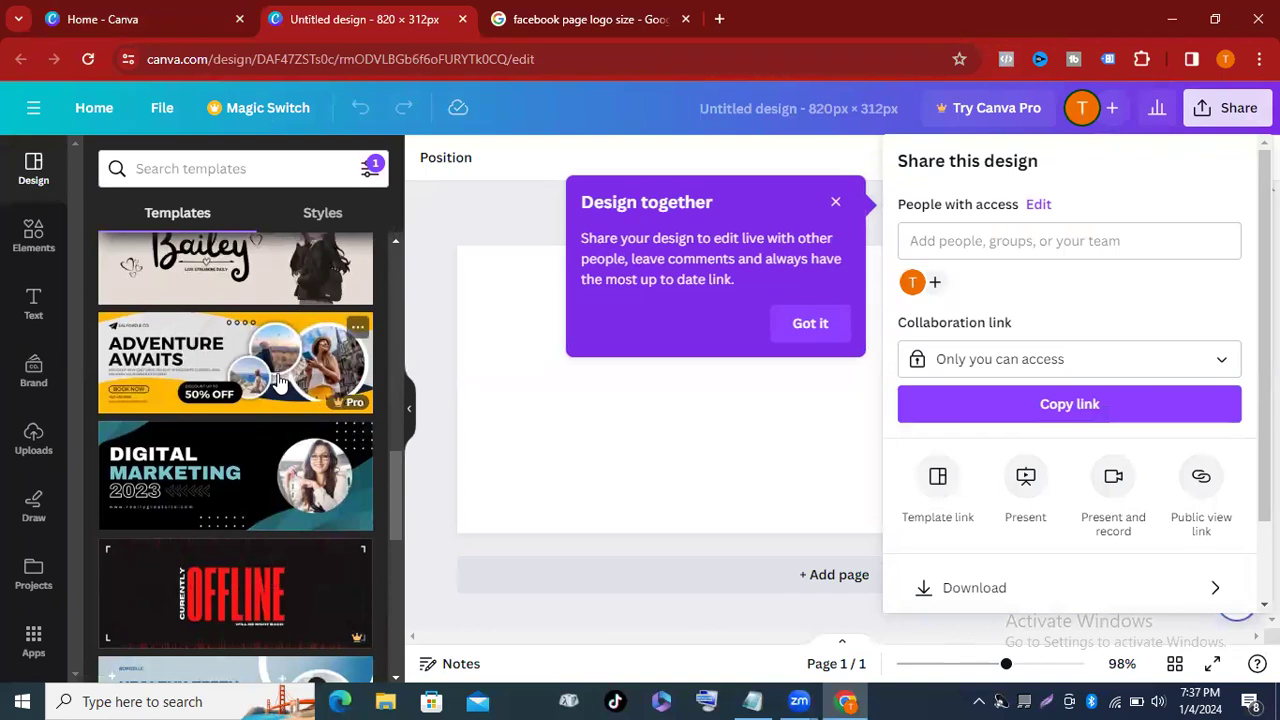
{"action": "scroll", "coordinate": [290, 430], "scroll_direction": "down", "scroll_amount": 1}
{"action": "scroll", "coordinate": [295, 422], "scroll_direction": "down", "scroll_amount": 2}
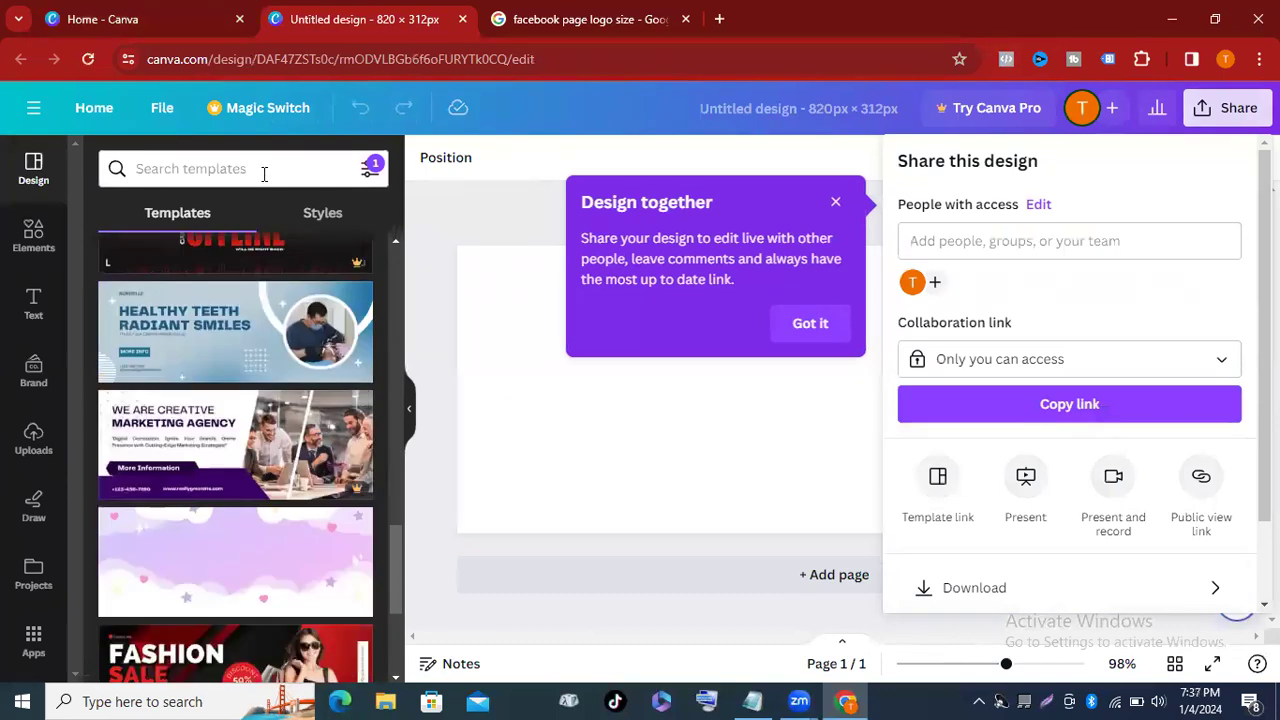
{"action": "scroll", "coordinate": [214, 432], "scroll_direction": "up", "scroll_amount": 10}
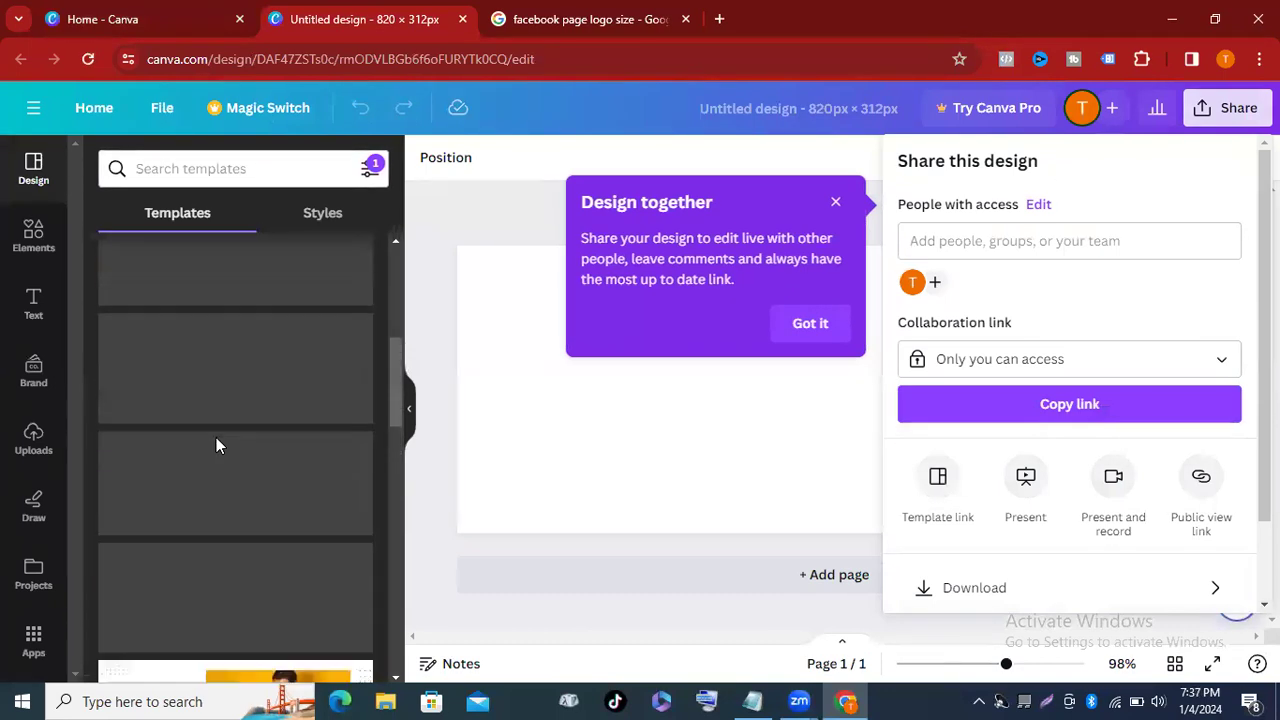
{"action": "scroll", "coordinate": [251, 345], "scroll_direction": "up", "scroll_amount": 1}
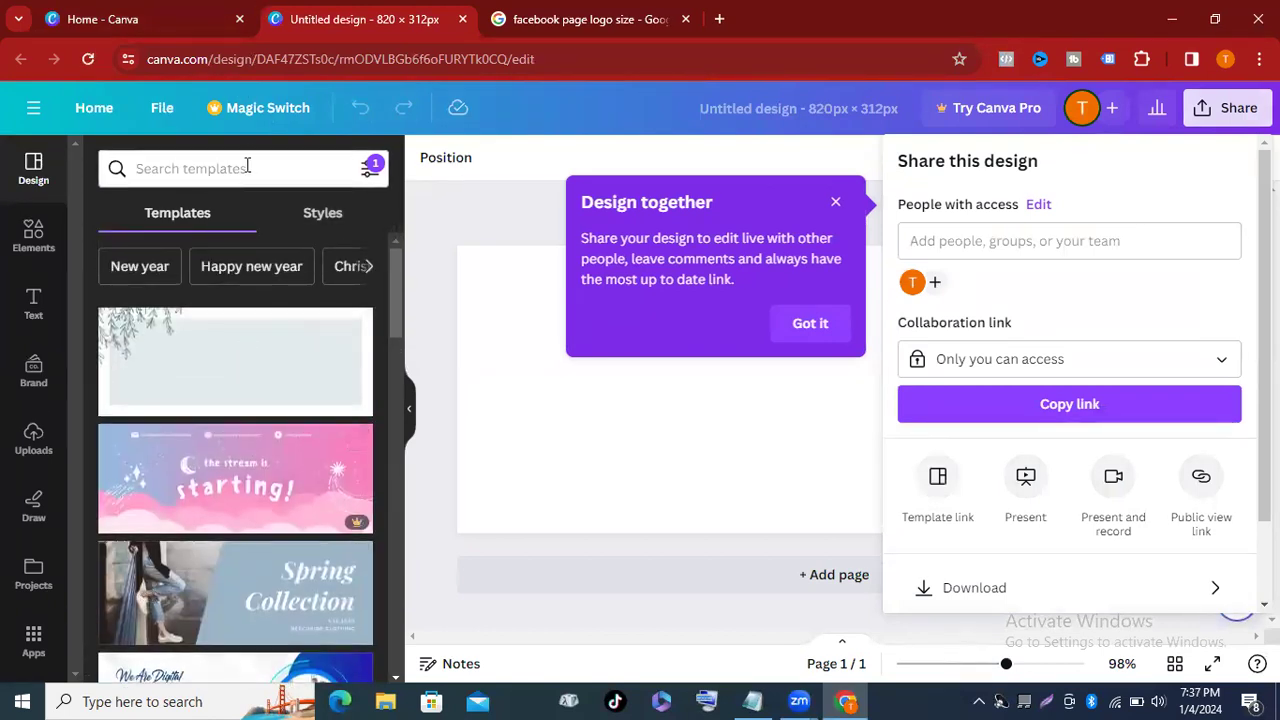
Dismiss the sharing panel and search the cover templates for "clothing".
{"action": "key", "text": "Escape"}
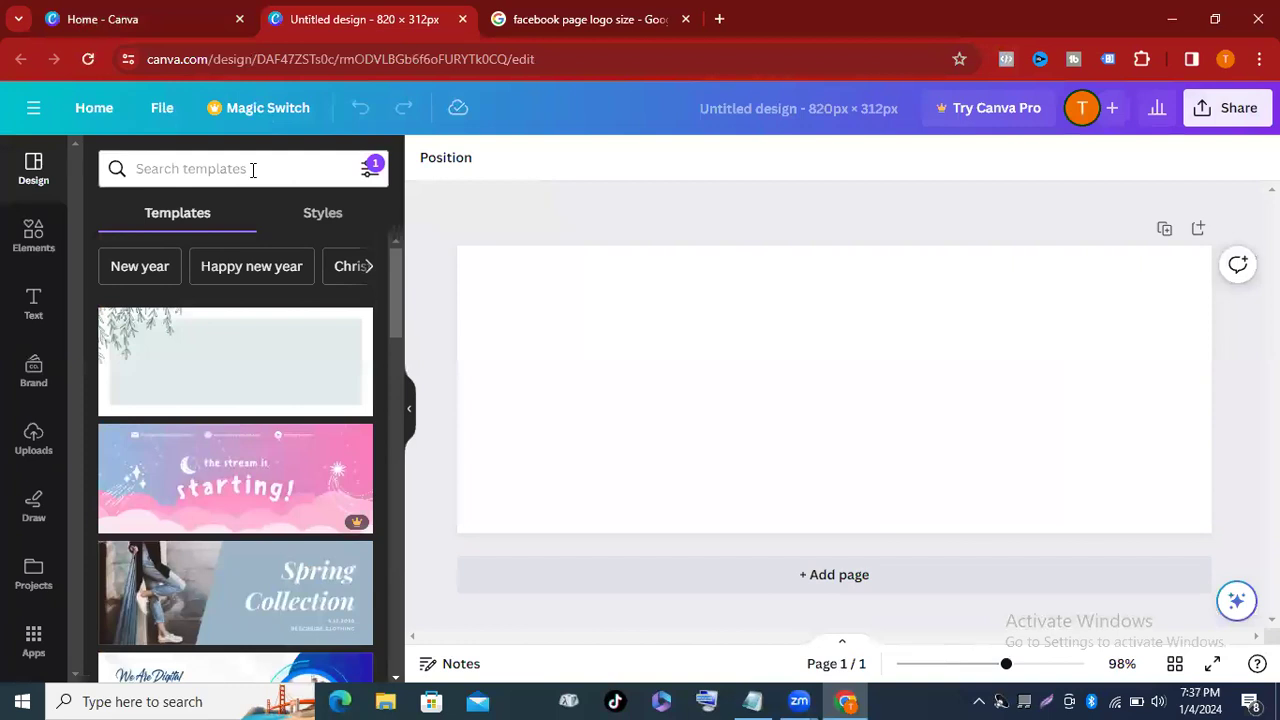
{"action": "left_click", "coordinate": [249, 168]}
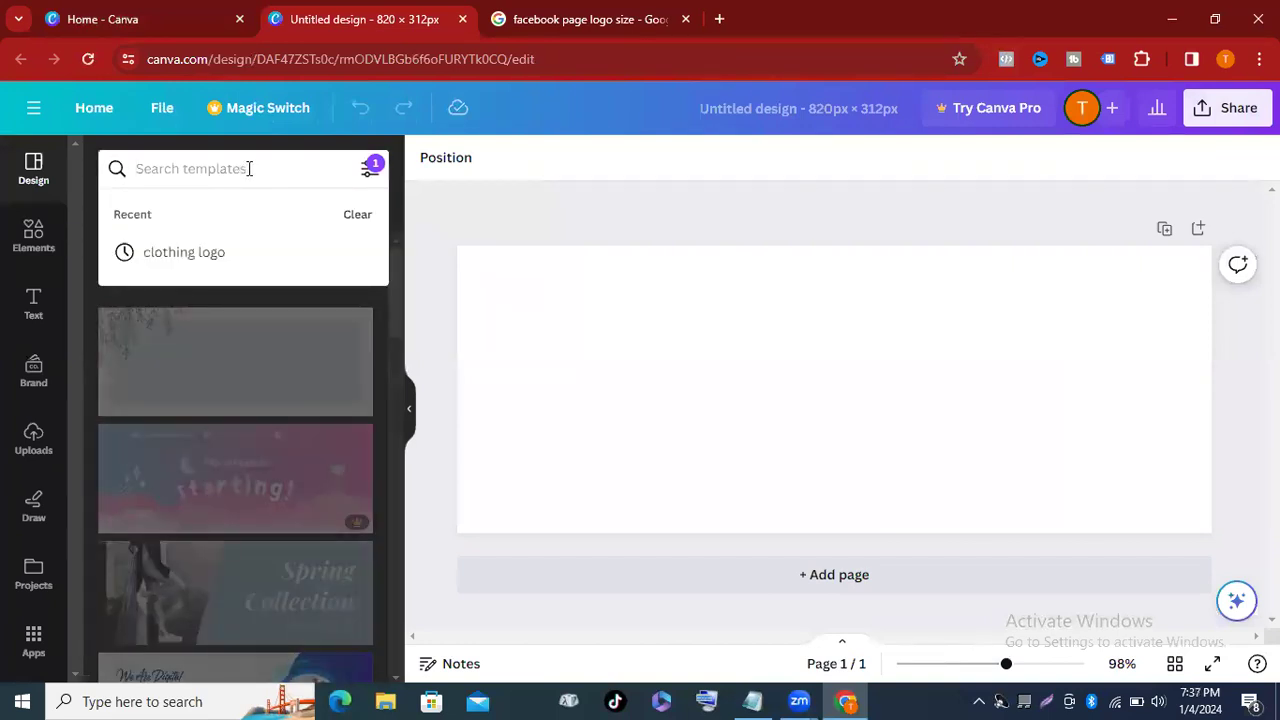
{"action": "type", "text": "cl"}
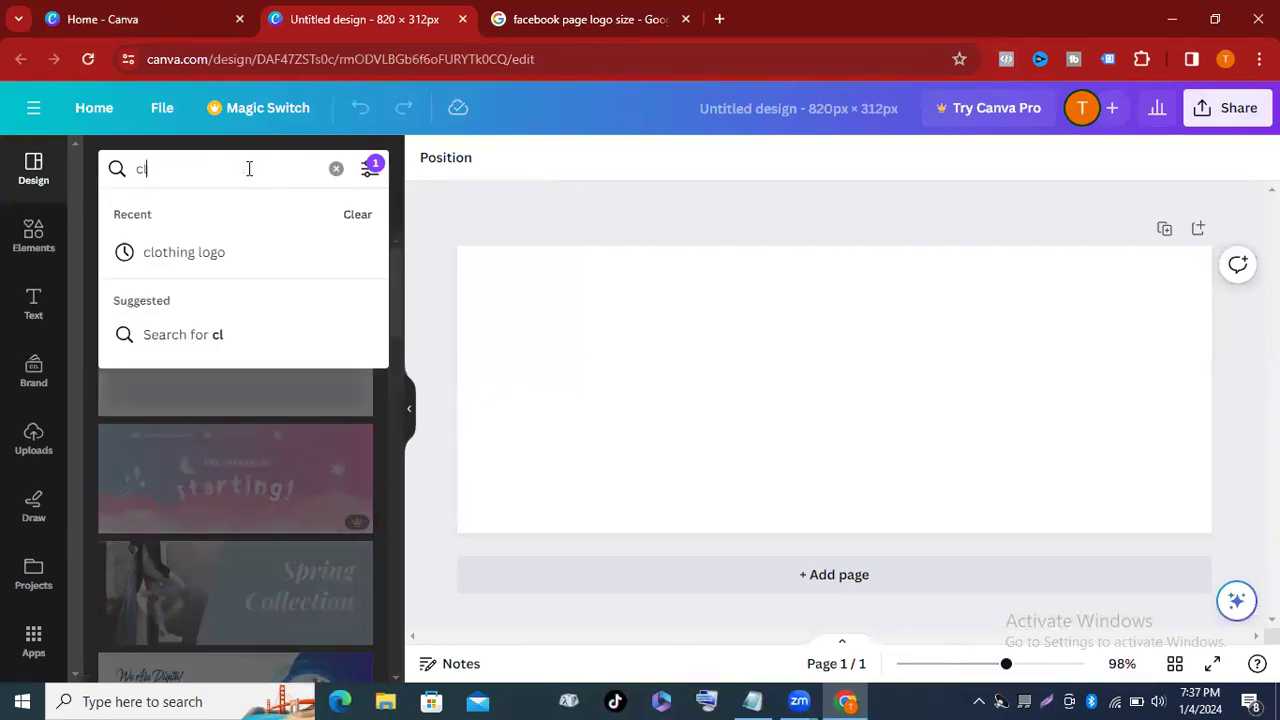
{"action": "type", "text": "othing"}
{"action": "key", "text": "Return"}
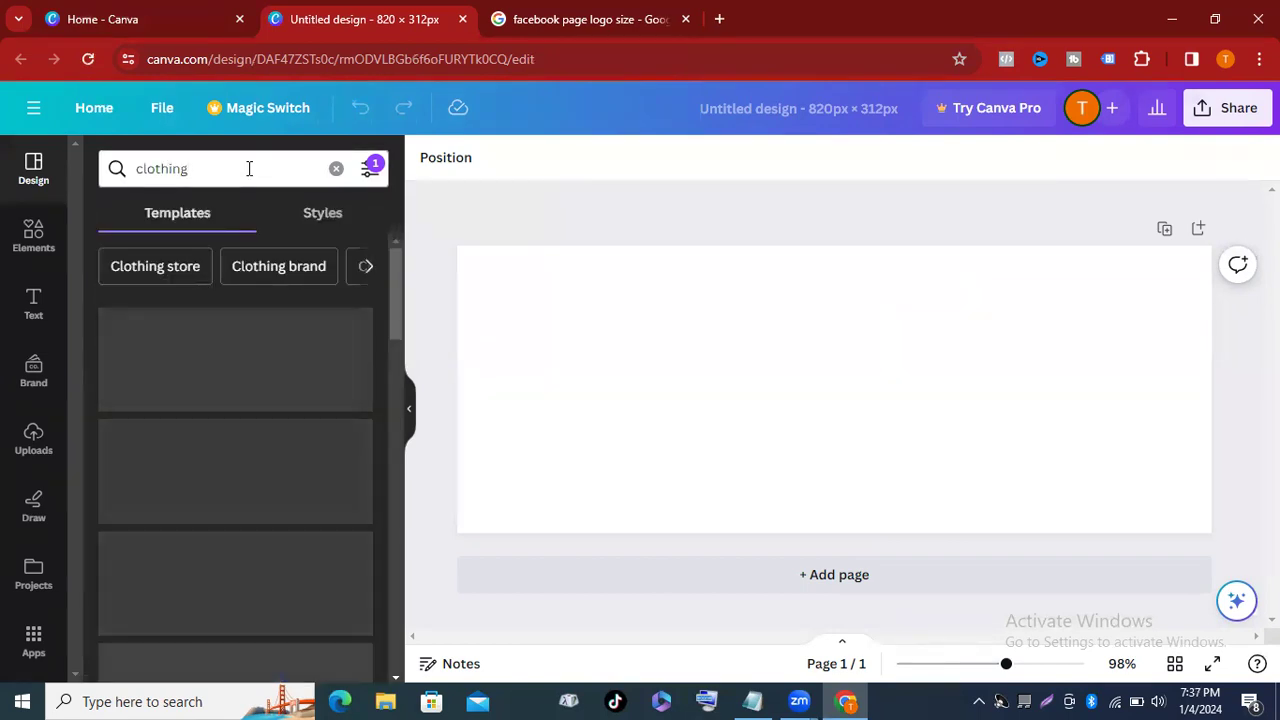
Apply the "Grey Winter New Collection Fashion Website Banner" template with the two white-sweater photos to the blank cover.
{"action": "scroll", "coordinate": [227, 351], "scroll_direction": "down", "scroll_amount": 3}
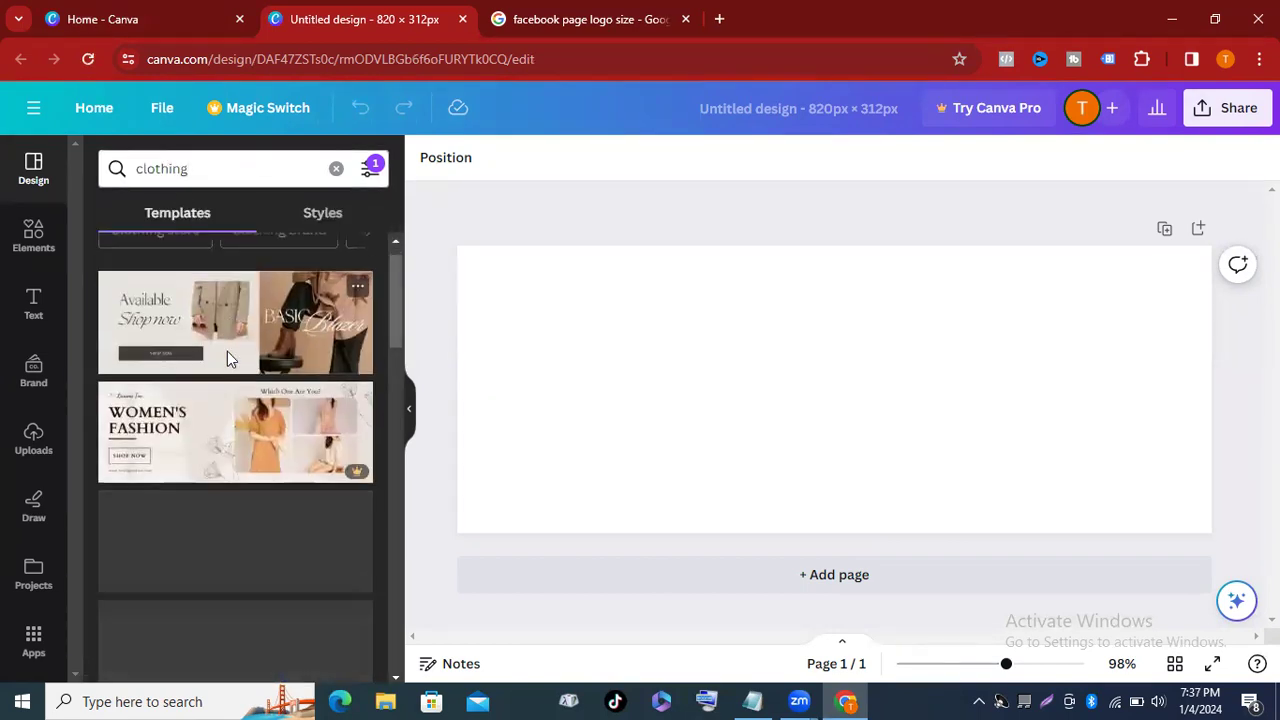
{"action": "scroll", "coordinate": [227, 323], "scroll_direction": "down", "scroll_amount": 3}
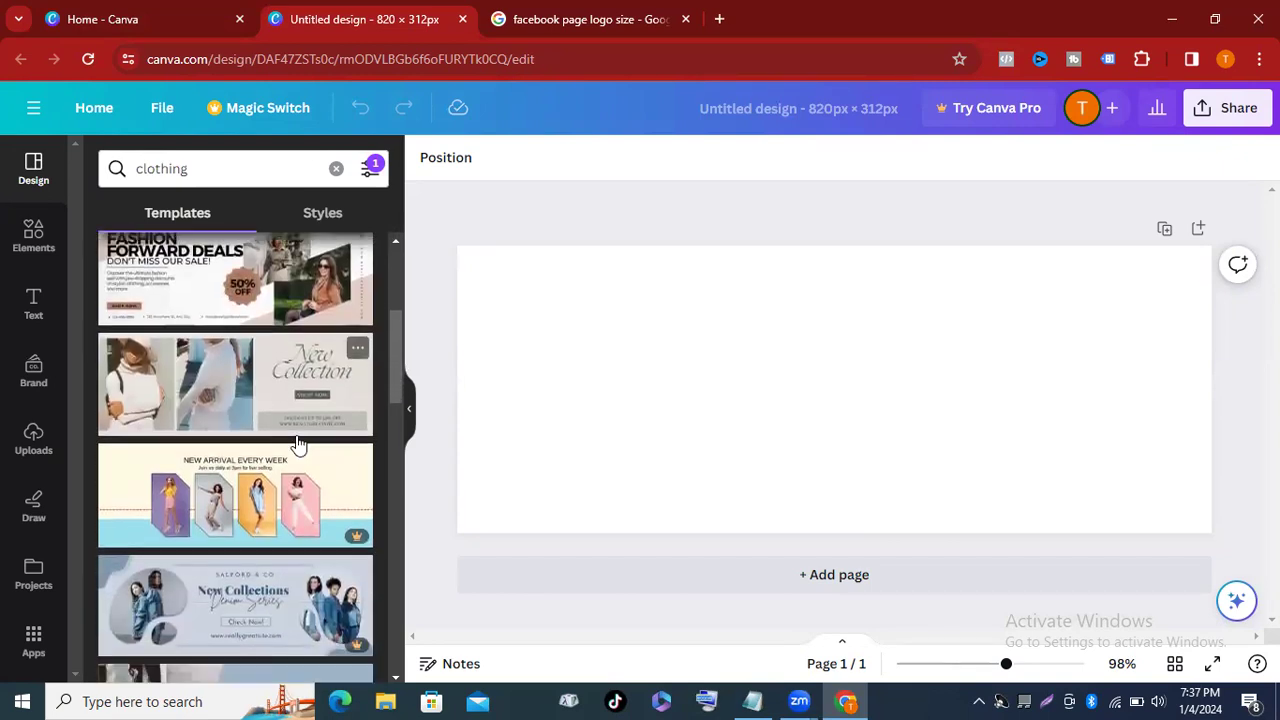
{"action": "scroll", "coordinate": [229, 462], "scroll_direction": "down", "scroll_amount": 2}
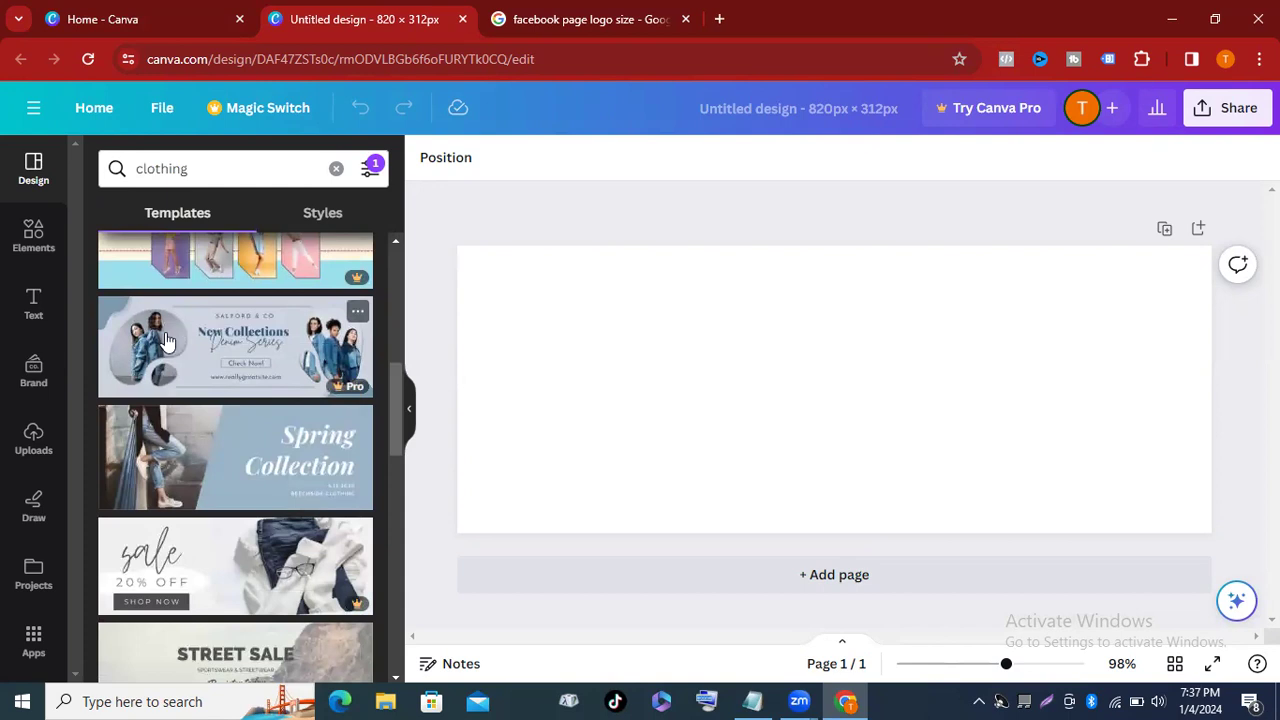
{"action": "scroll", "coordinate": [251, 337], "scroll_direction": "up", "scroll_amount": 4}
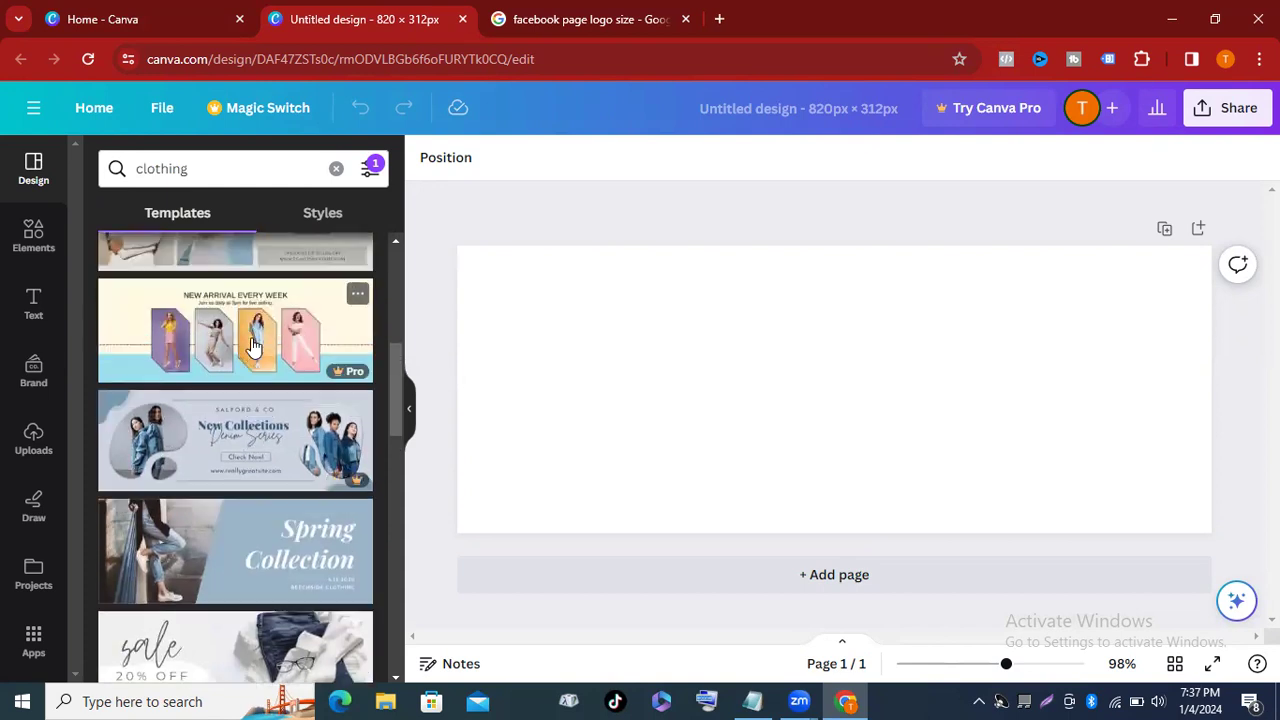
{"action": "scroll", "coordinate": [214, 500], "scroll_direction": "down", "scroll_amount": 3}
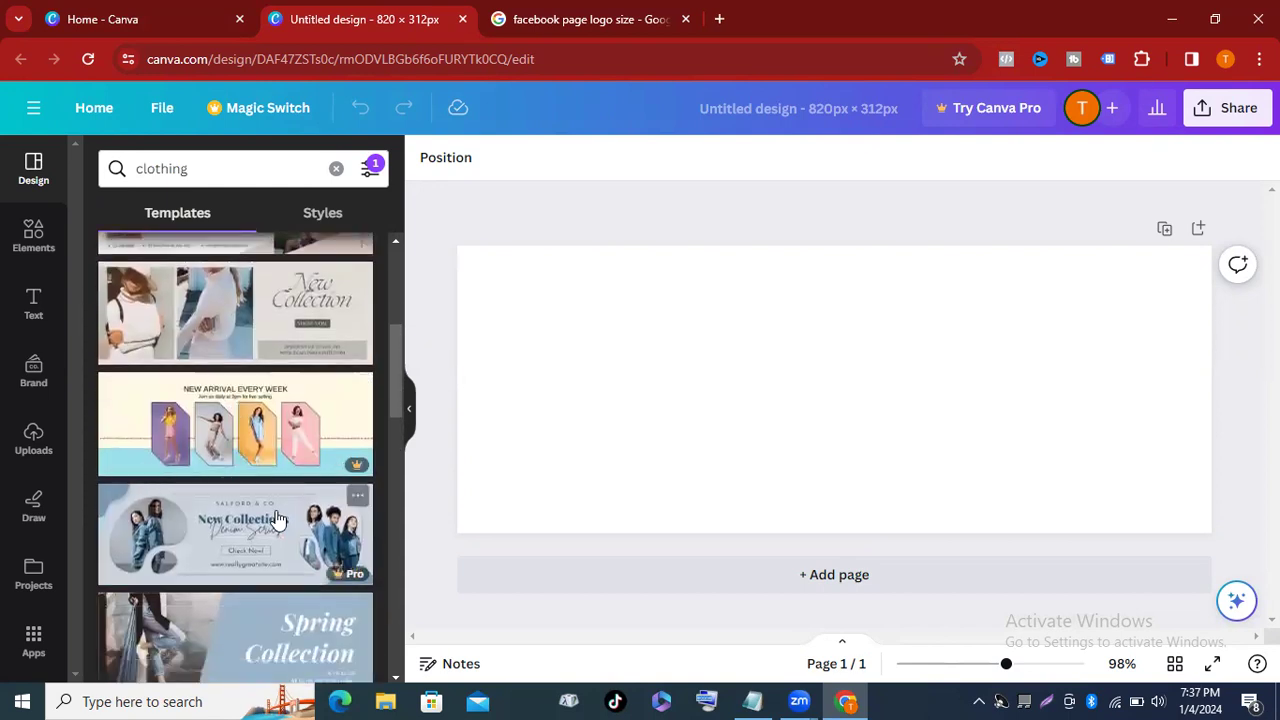
{"action": "left_click", "coordinate": [201, 324]}
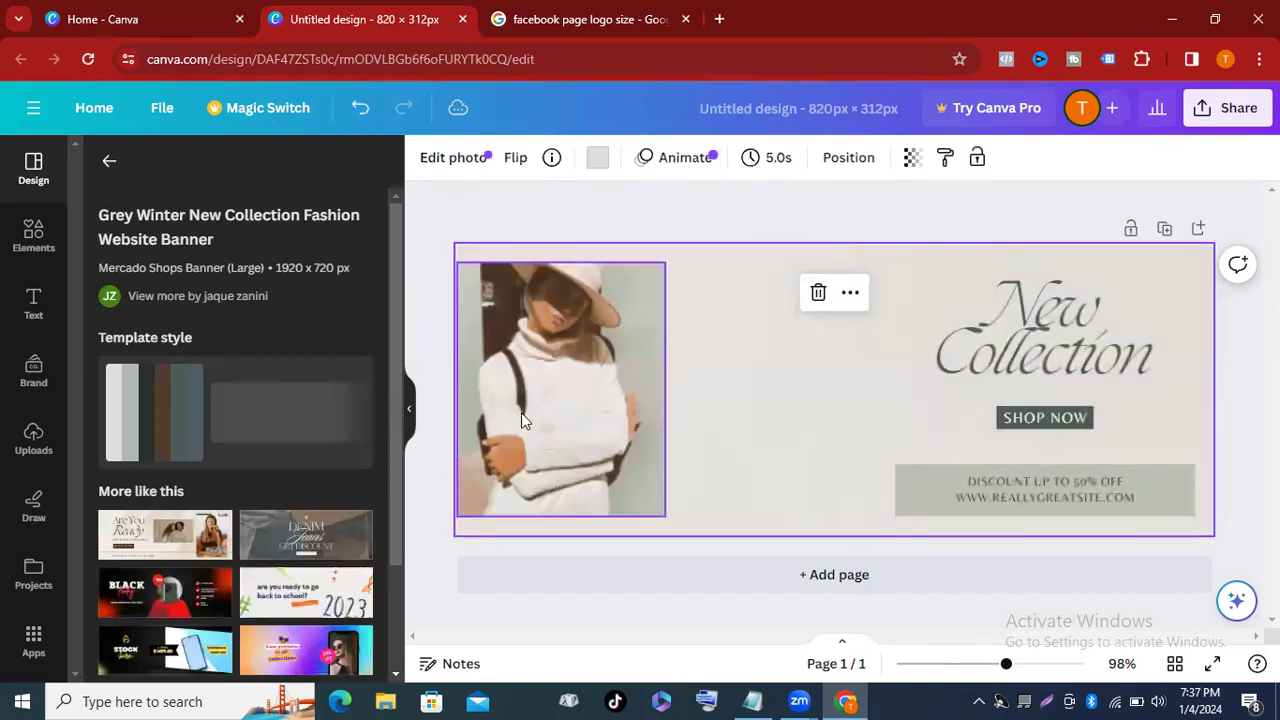
Delete the image from the template's first photo frame, keeping the grid itself.
{"action": "left_click", "coordinate": [540, 388]}
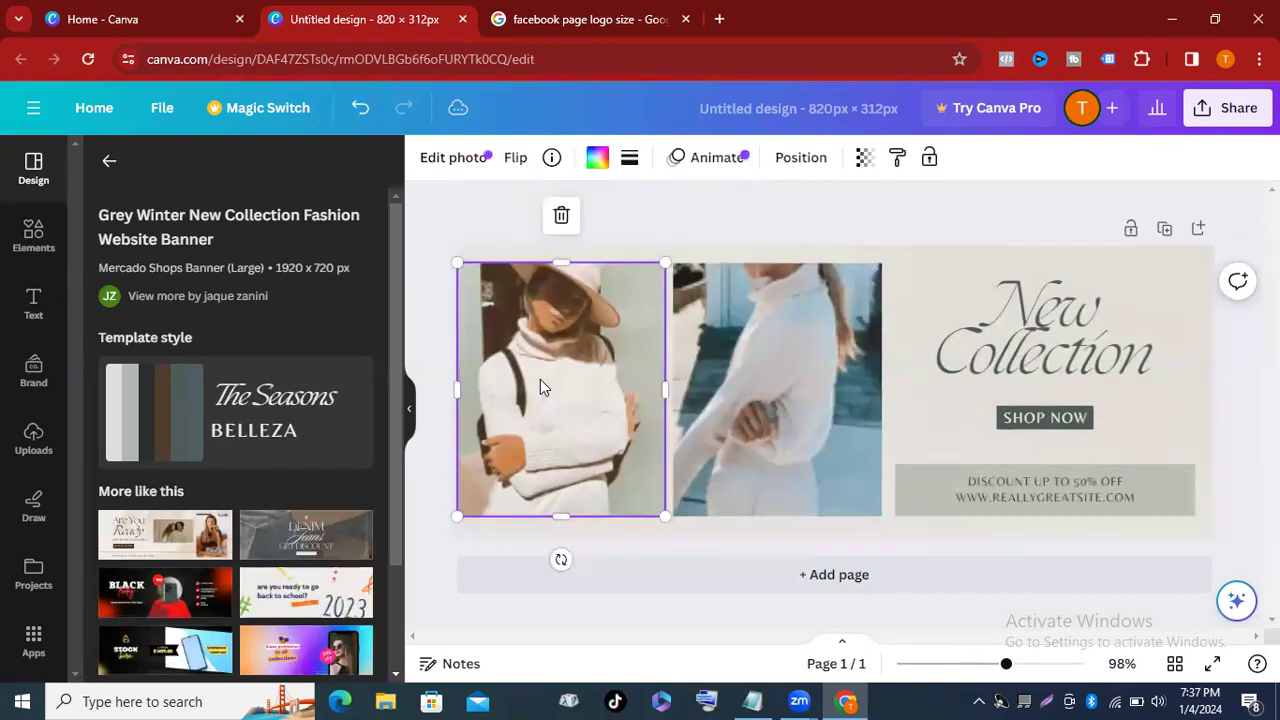
{"action": "left_click", "coordinate": [560, 215]}
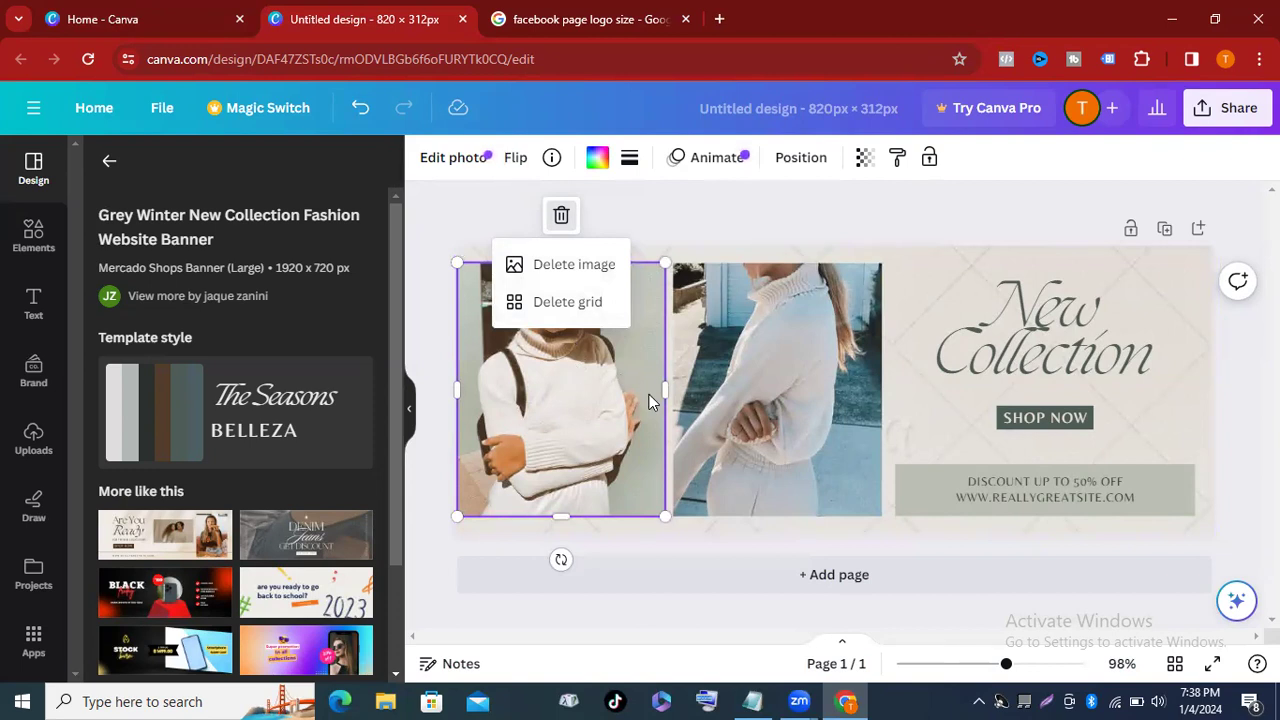
{"action": "left_click", "coordinate": [566, 268]}
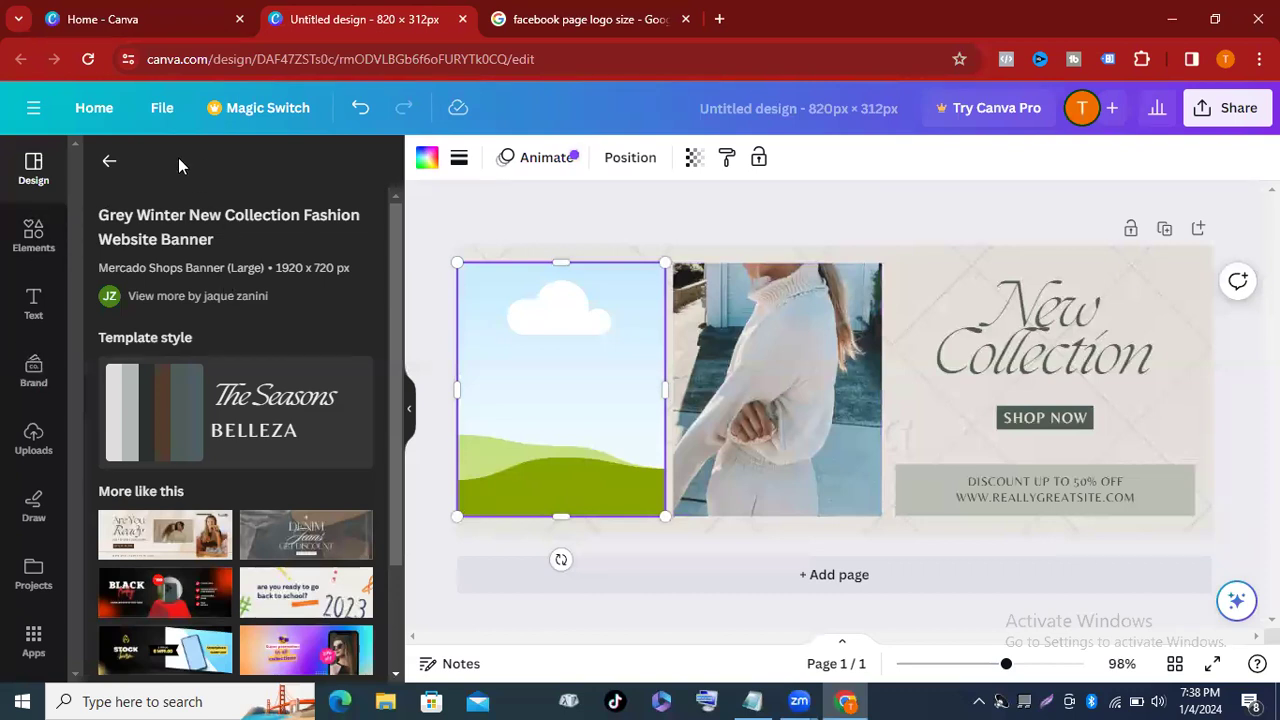
Look through the image files in the 2ait folder for an upload and cancel without choosing one.
{"action": "left_click", "coordinate": [35, 450]}
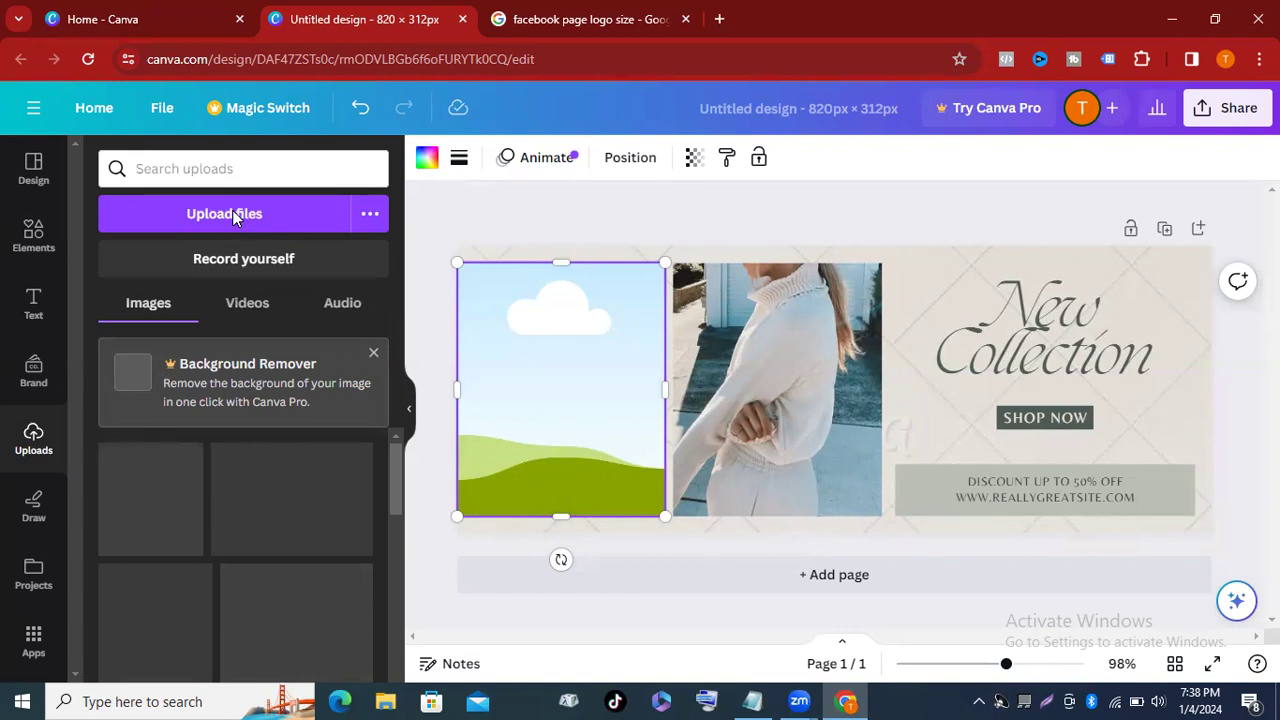
{"action": "left_click", "coordinate": [233, 216]}
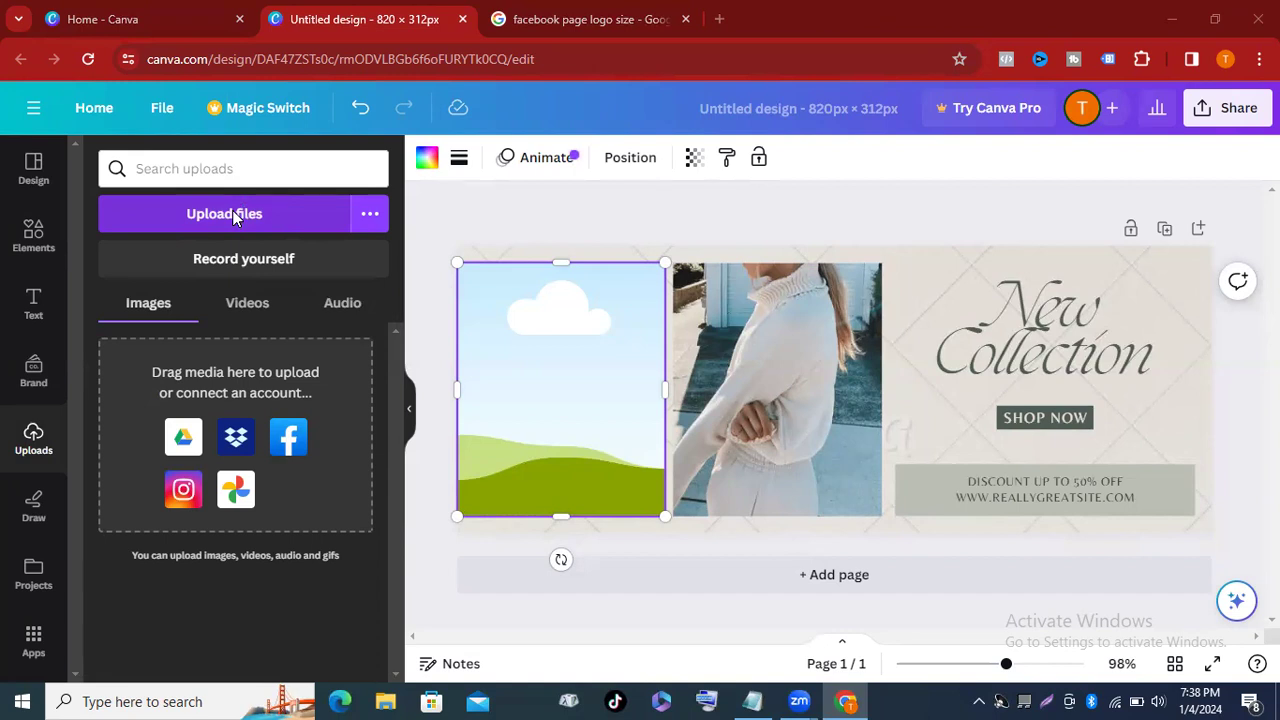
{"action": "left_click", "coordinate": [233, 216]}
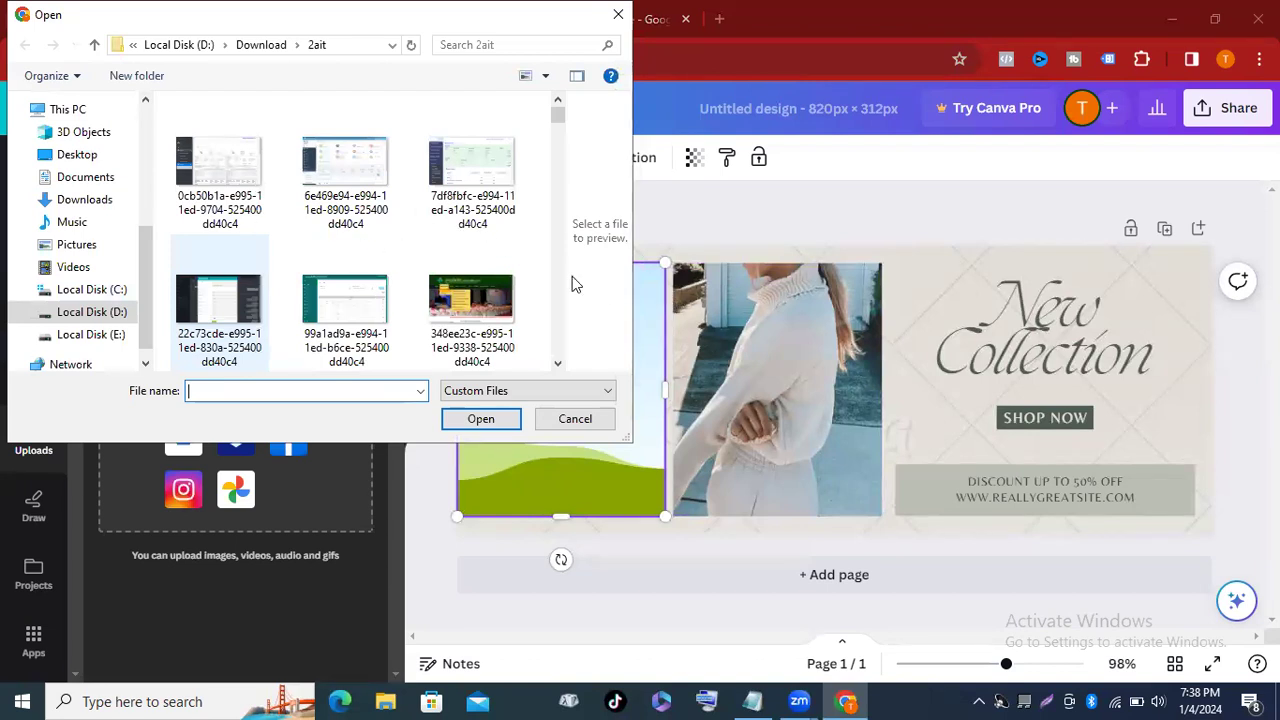
{"action": "scroll", "coordinate": [408, 246], "scroll_direction": "down", "scroll_amount": 6}
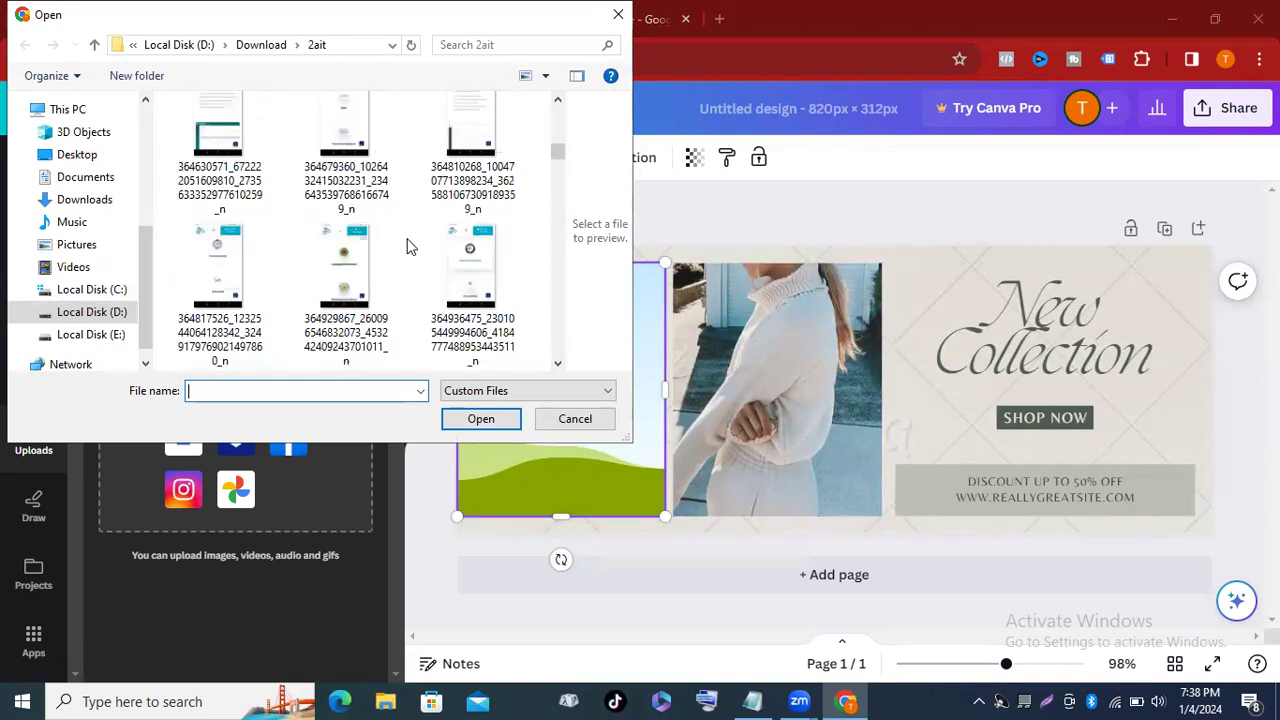
{"action": "scroll", "coordinate": [408, 246], "scroll_direction": "down", "scroll_amount": 3}
{"action": "scroll", "coordinate": [408, 246], "scroll_direction": "down", "scroll_amount": 5}
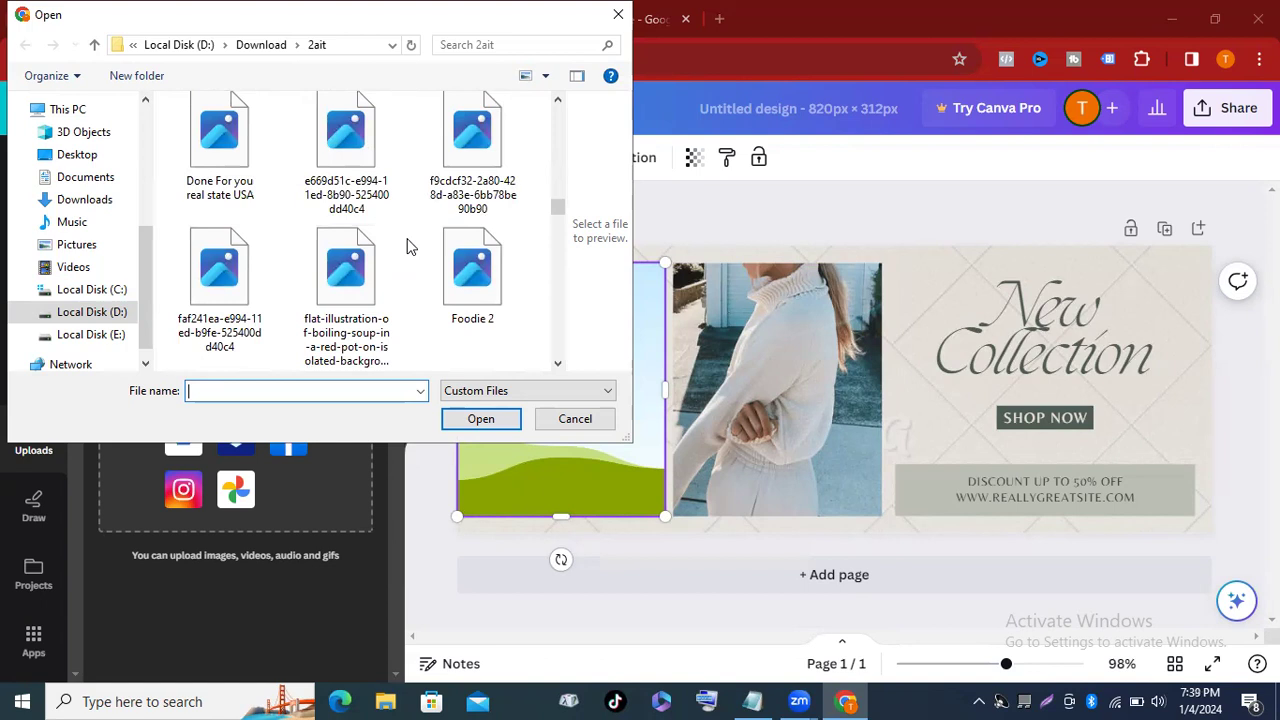
{"action": "scroll", "coordinate": [408, 246], "scroll_direction": "down", "scroll_amount": 3}
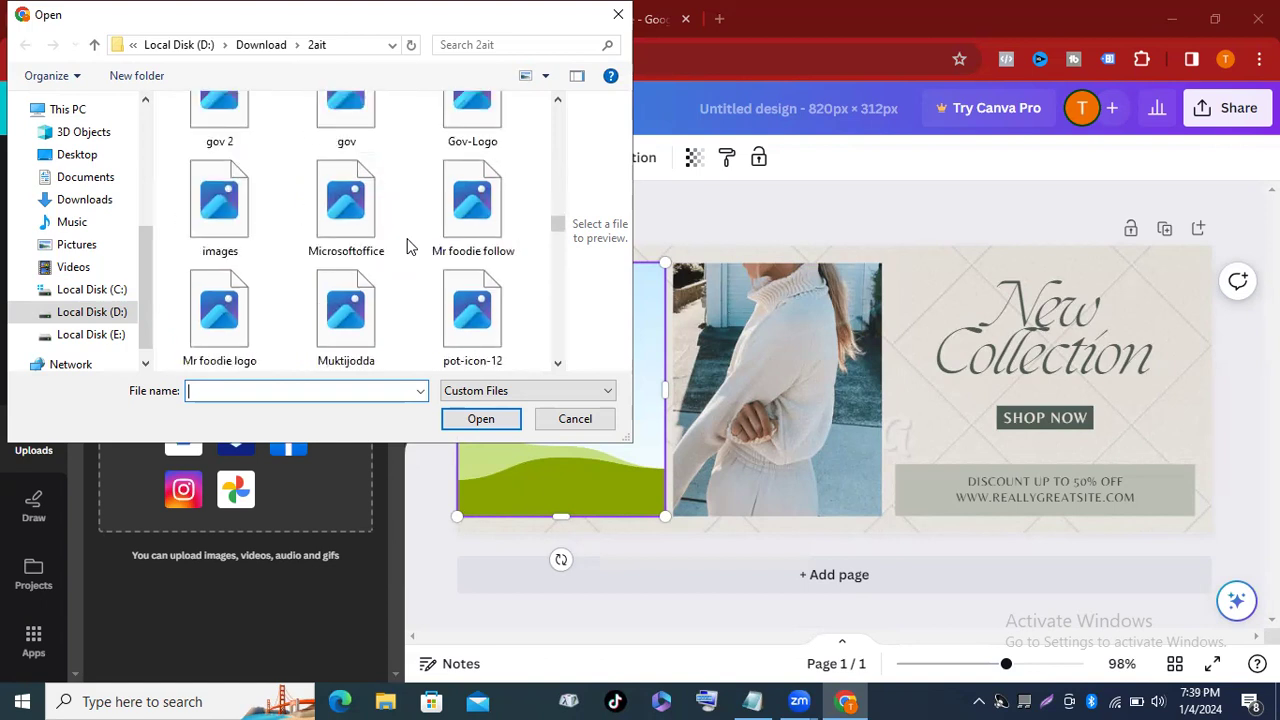
{"action": "scroll", "coordinate": [407, 240], "scroll_direction": "down", "scroll_amount": 2}
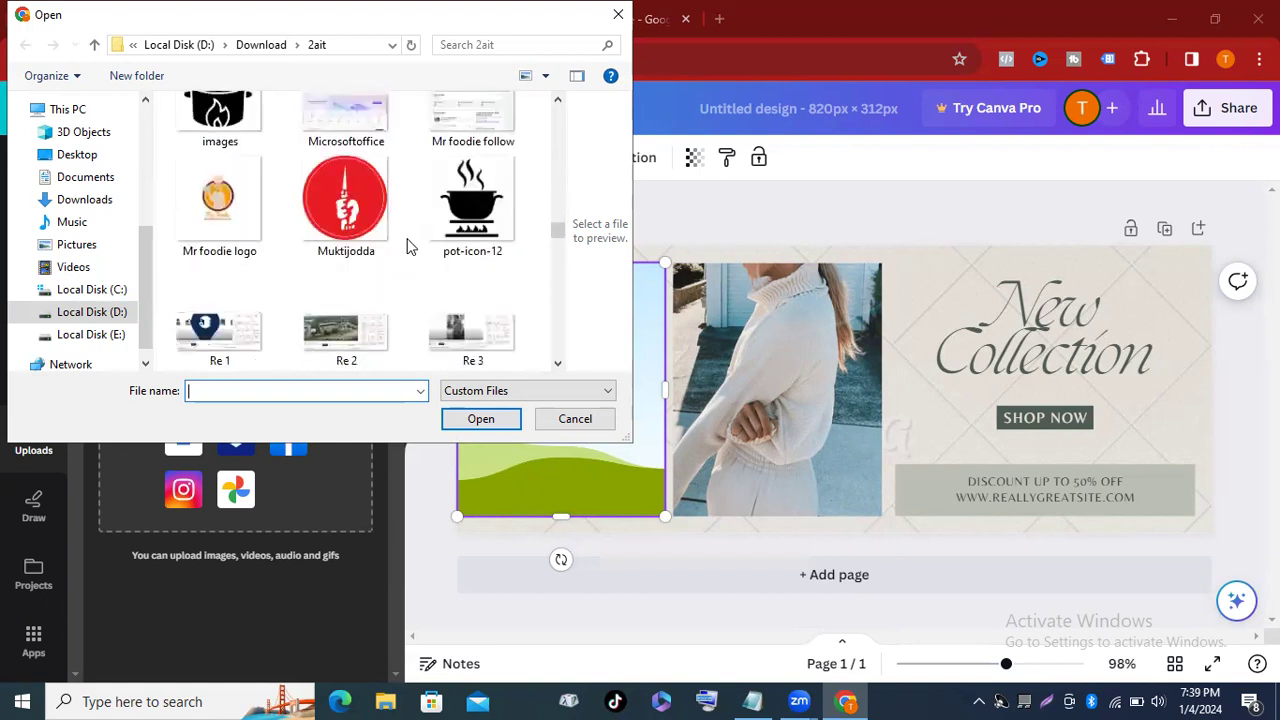
{"action": "scroll", "coordinate": [407, 240], "scroll_direction": "up", "scroll_amount": 2}
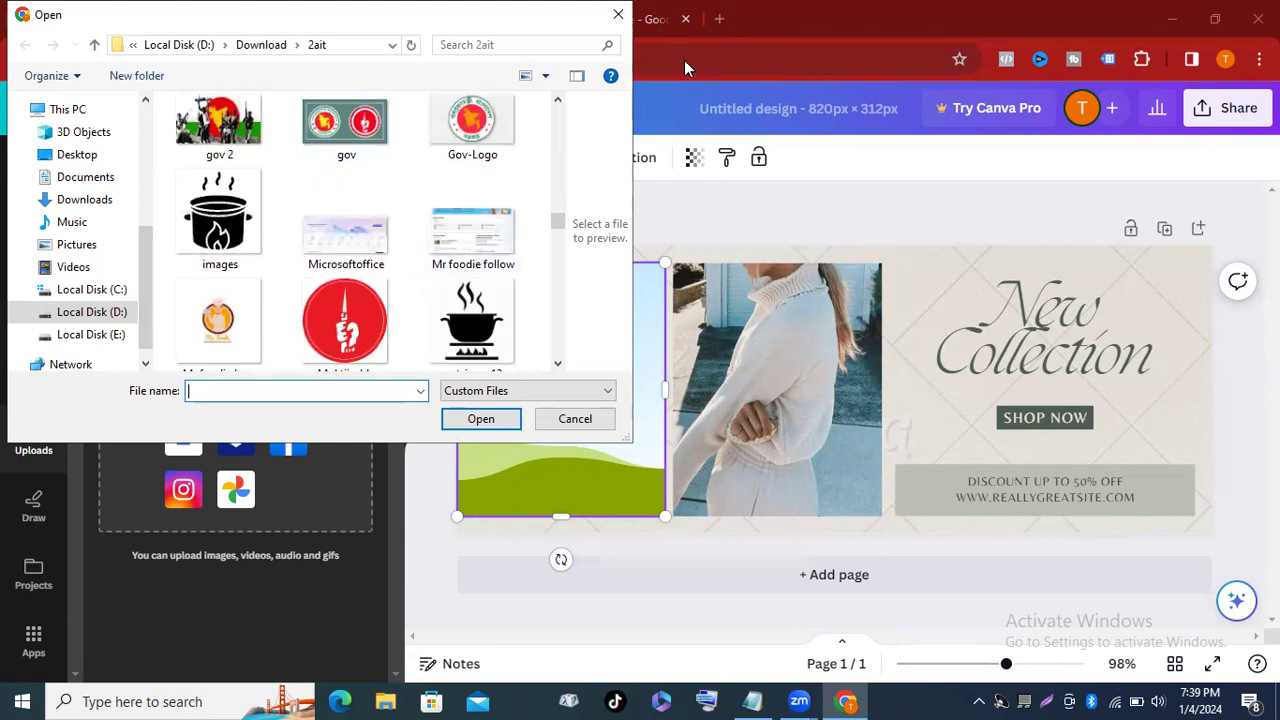
{"action": "left_click", "coordinate": [617, 18]}
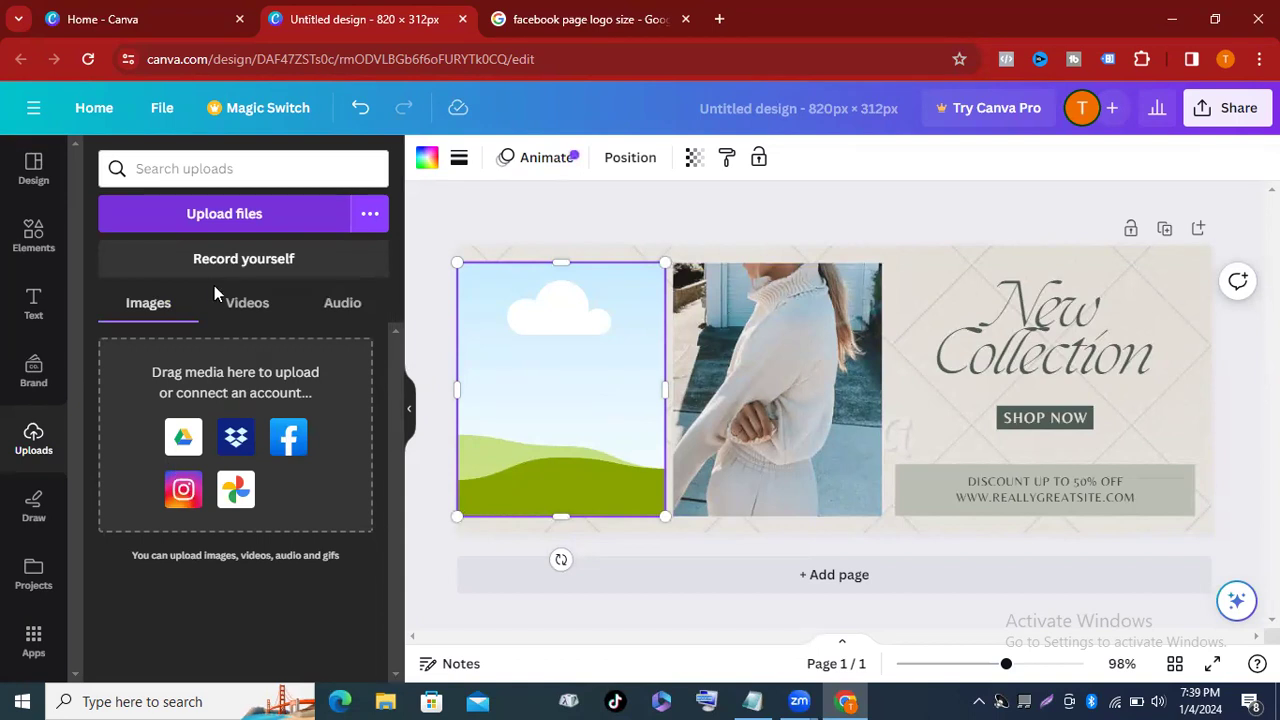
Search the Canva elements for "clothing".
{"action": "left_click", "coordinate": [33, 236]}
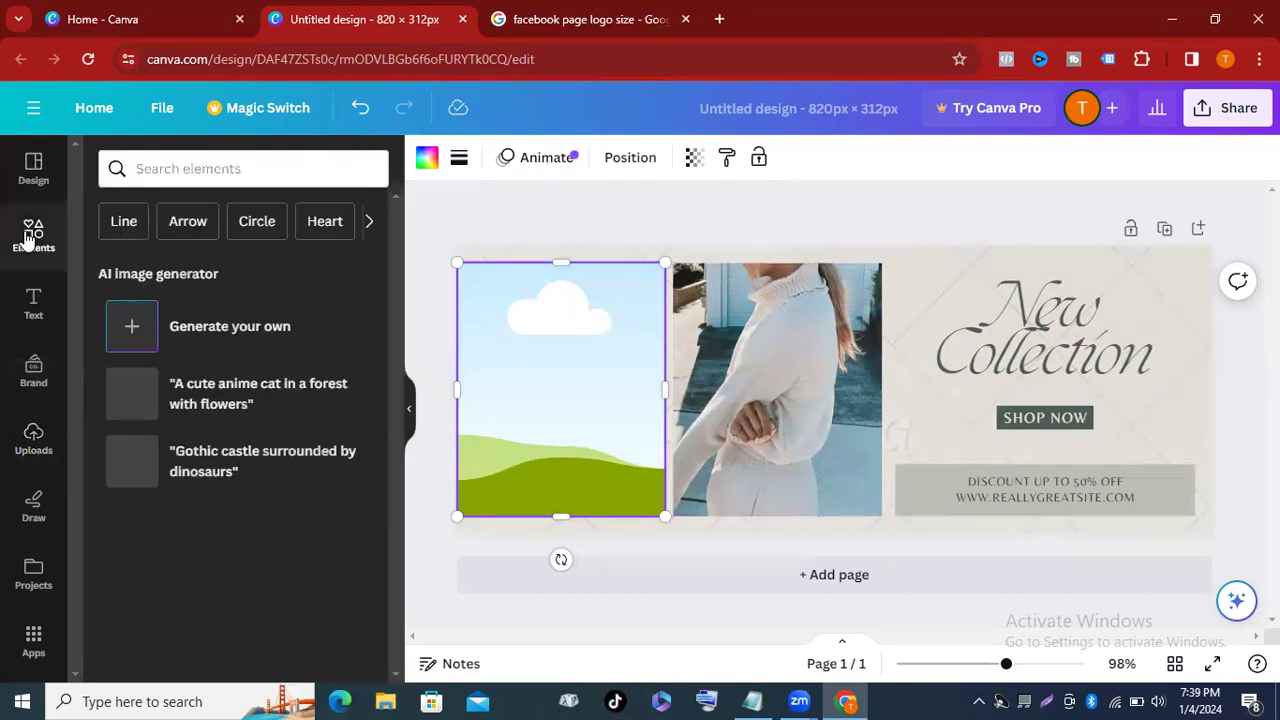
{"action": "left_click", "coordinate": [222, 166]}
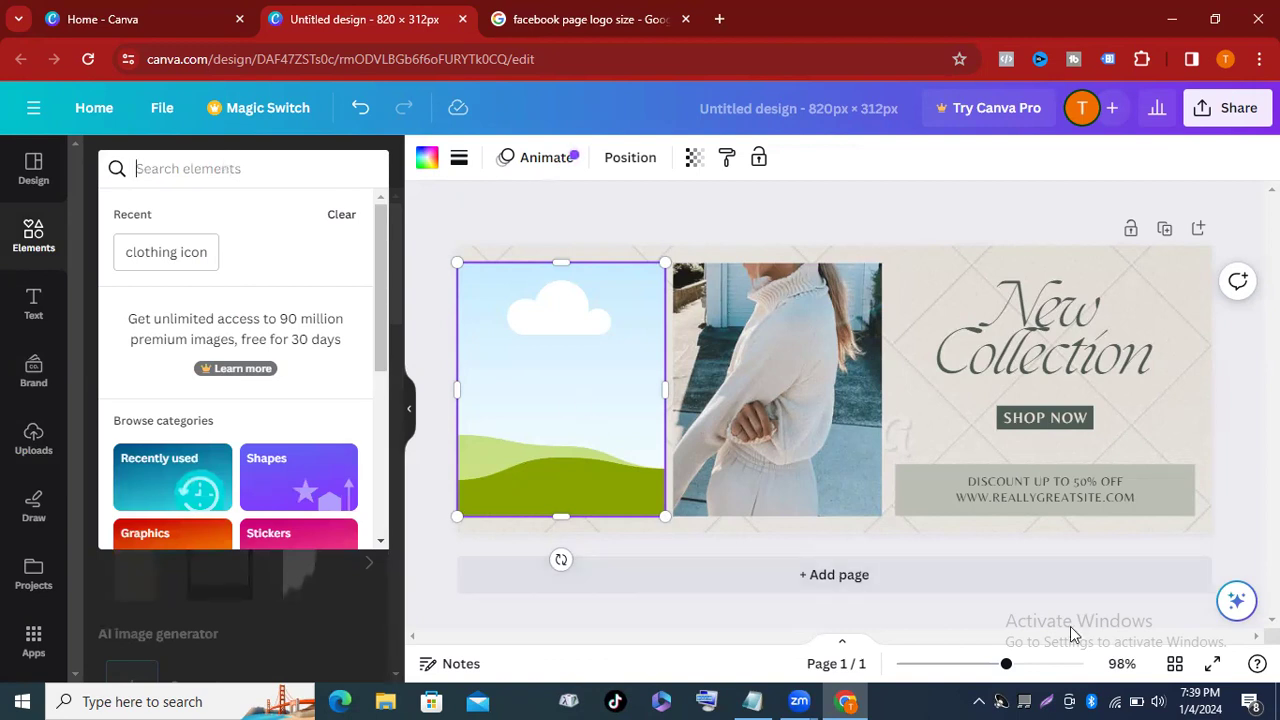
{"action": "key", "text": "Escape"}
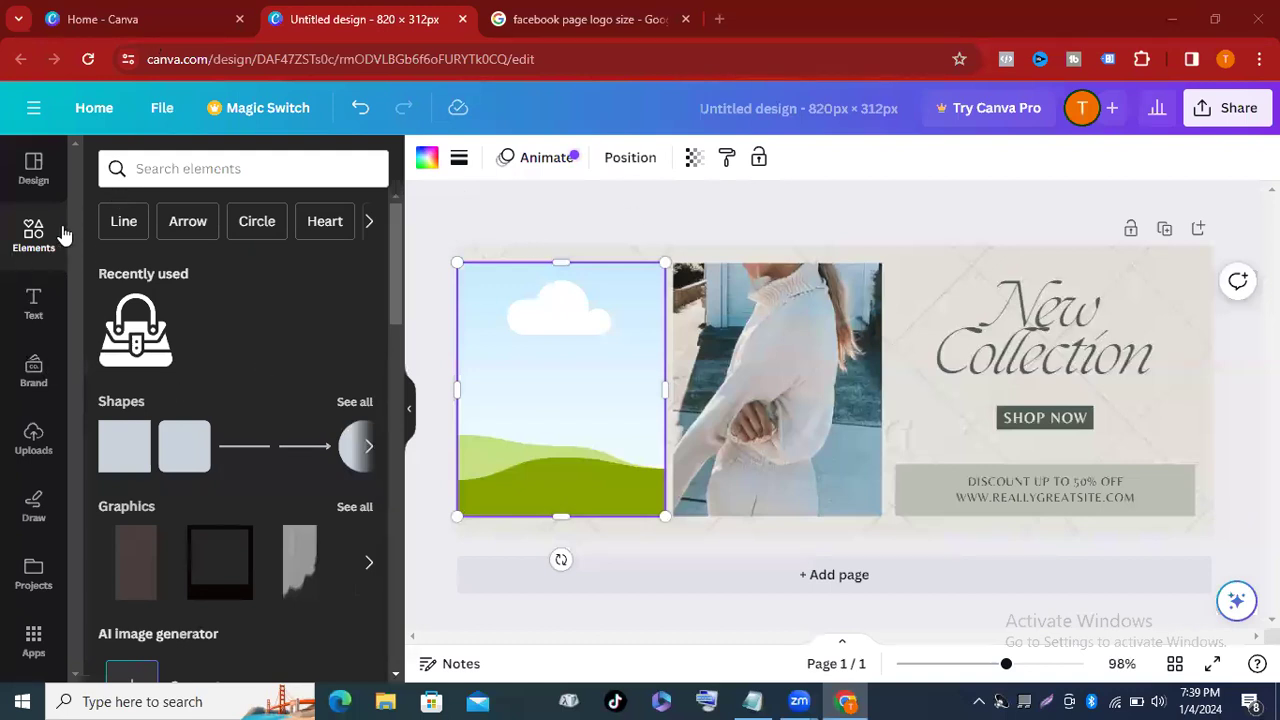
{"action": "left_click", "coordinate": [202, 166]}
{"action": "type", "text": "c"}
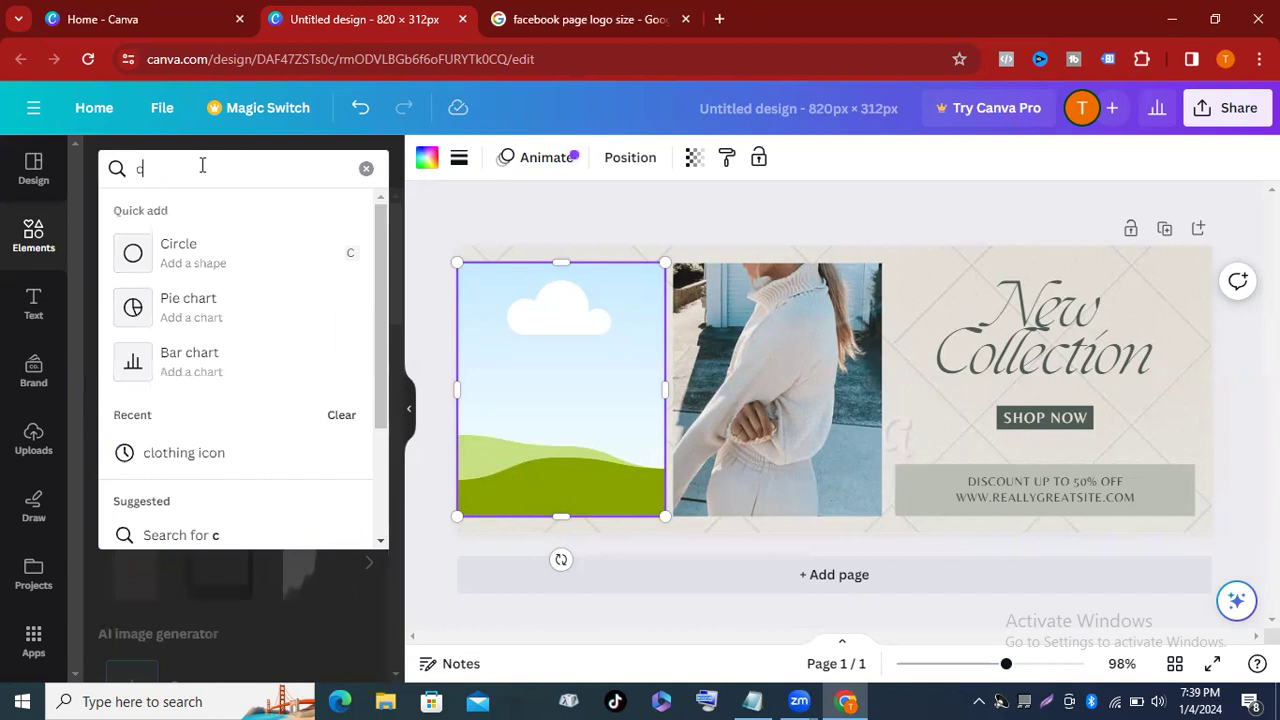
{"action": "type", "text": "lot"}
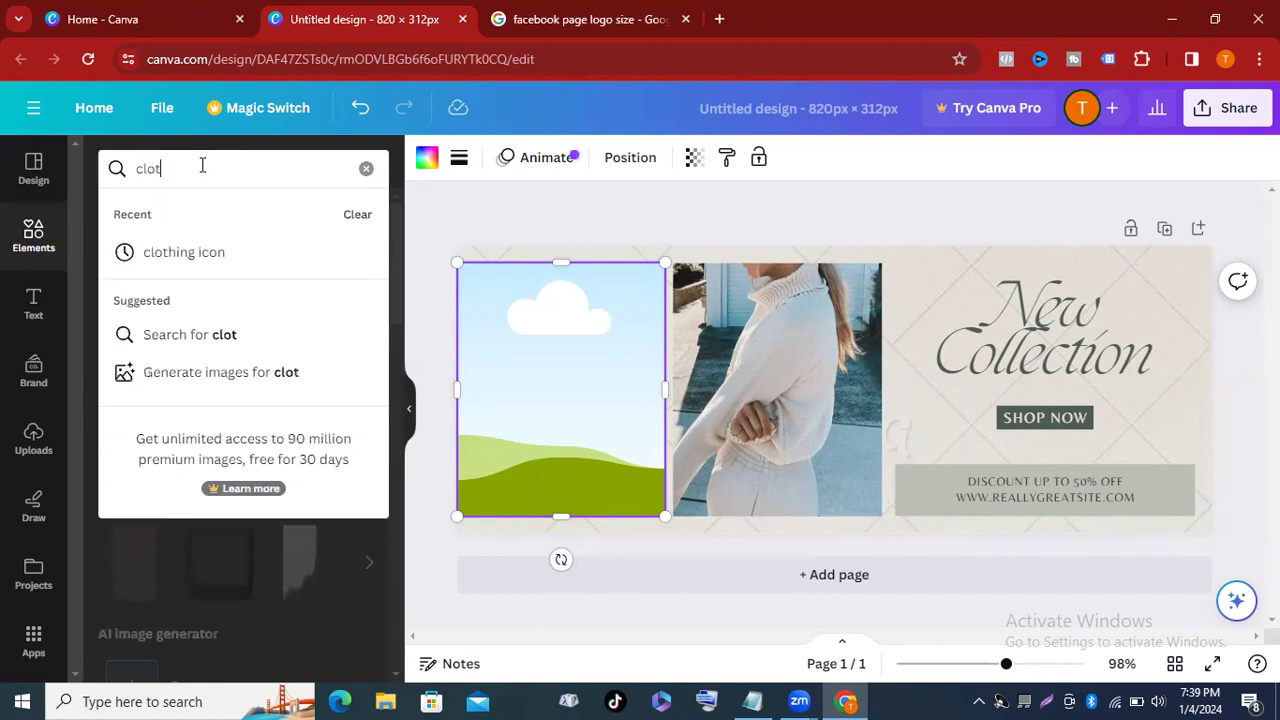
{"action": "type", "text": "hing"}
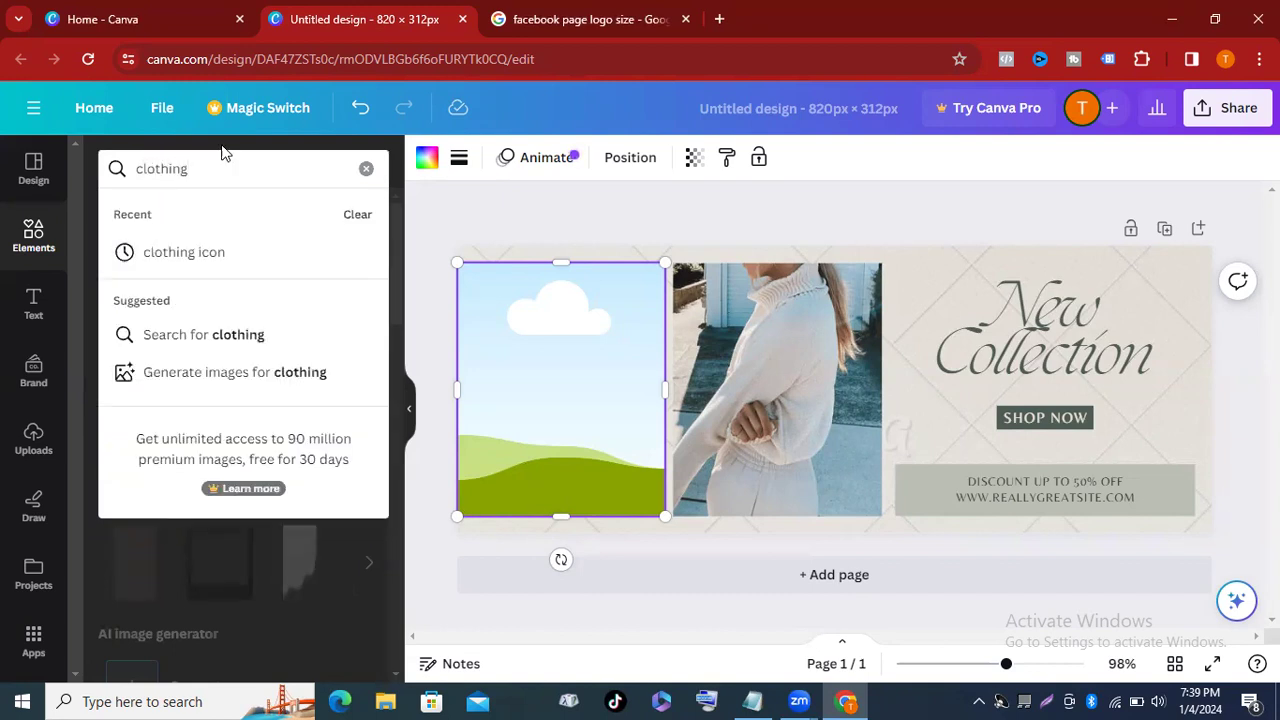
{"action": "key", "text": "Return"}
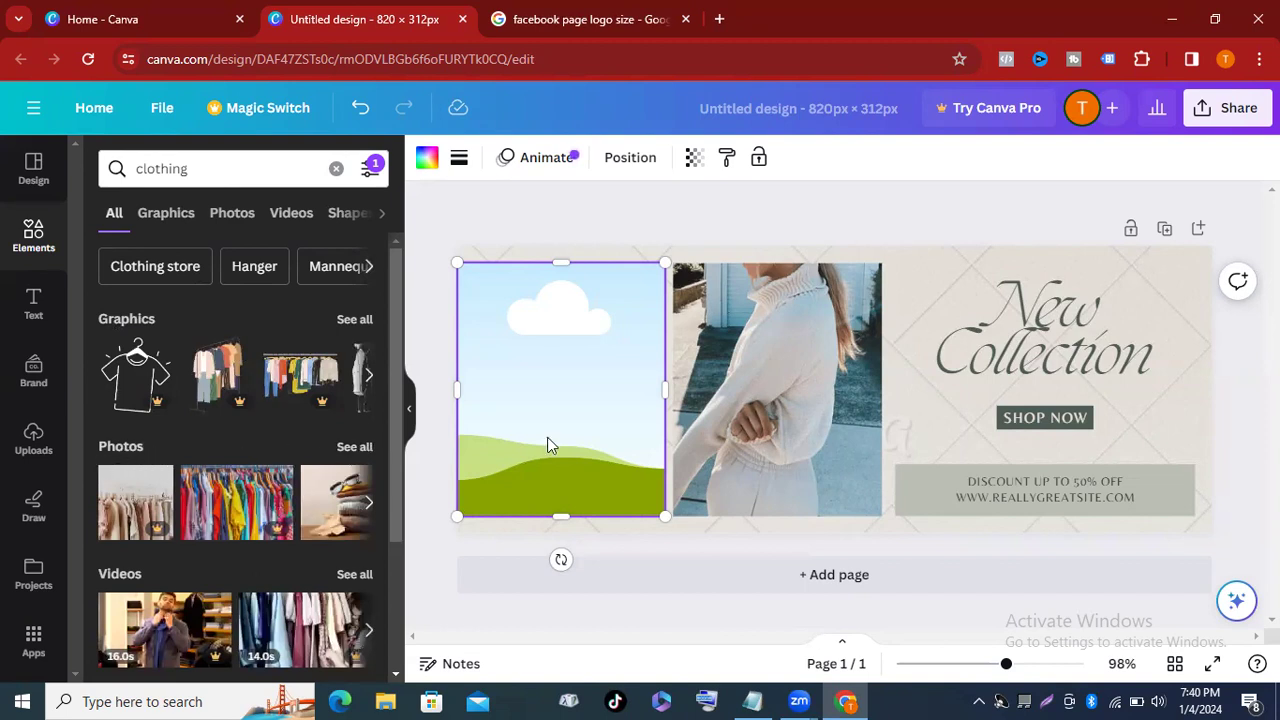
Fill the empty first frame with the photo of a woman in sunglasses and a burgundy coat holding shopping bags.
{"action": "left_click", "coordinate": [354, 447]}
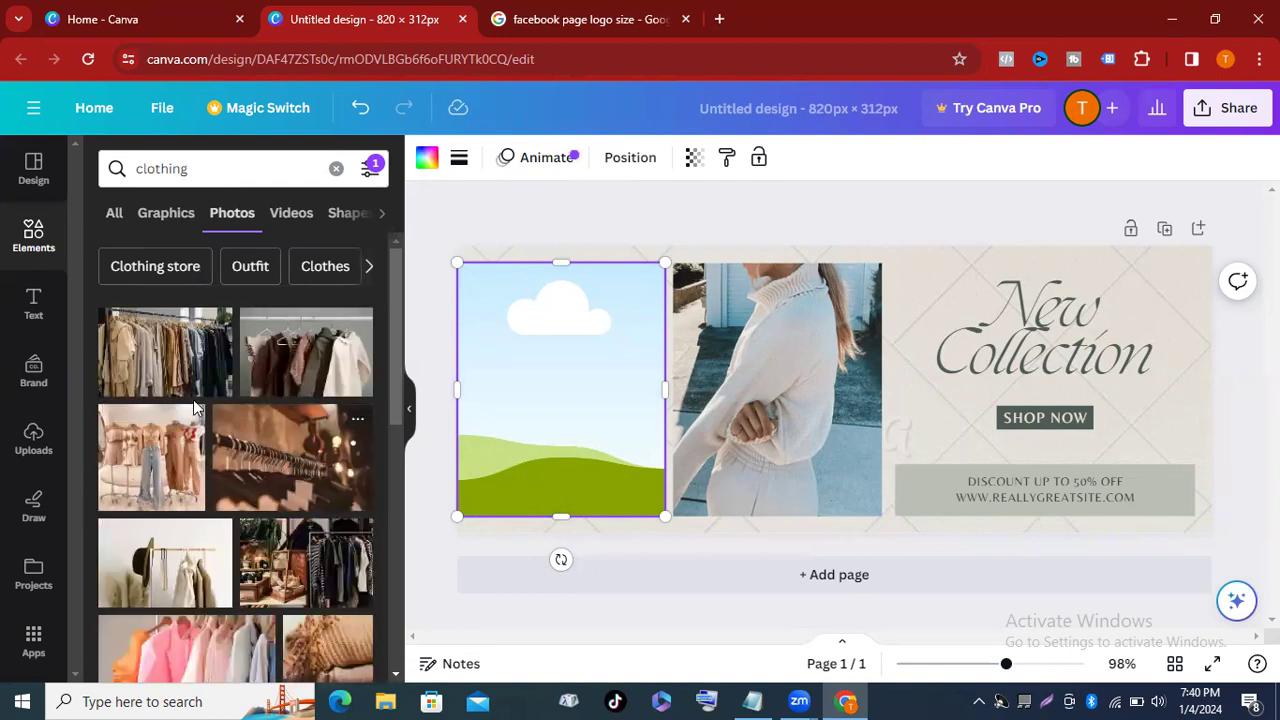
{"action": "scroll", "coordinate": [278, 449], "scroll_direction": "down", "scroll_amount": 4}
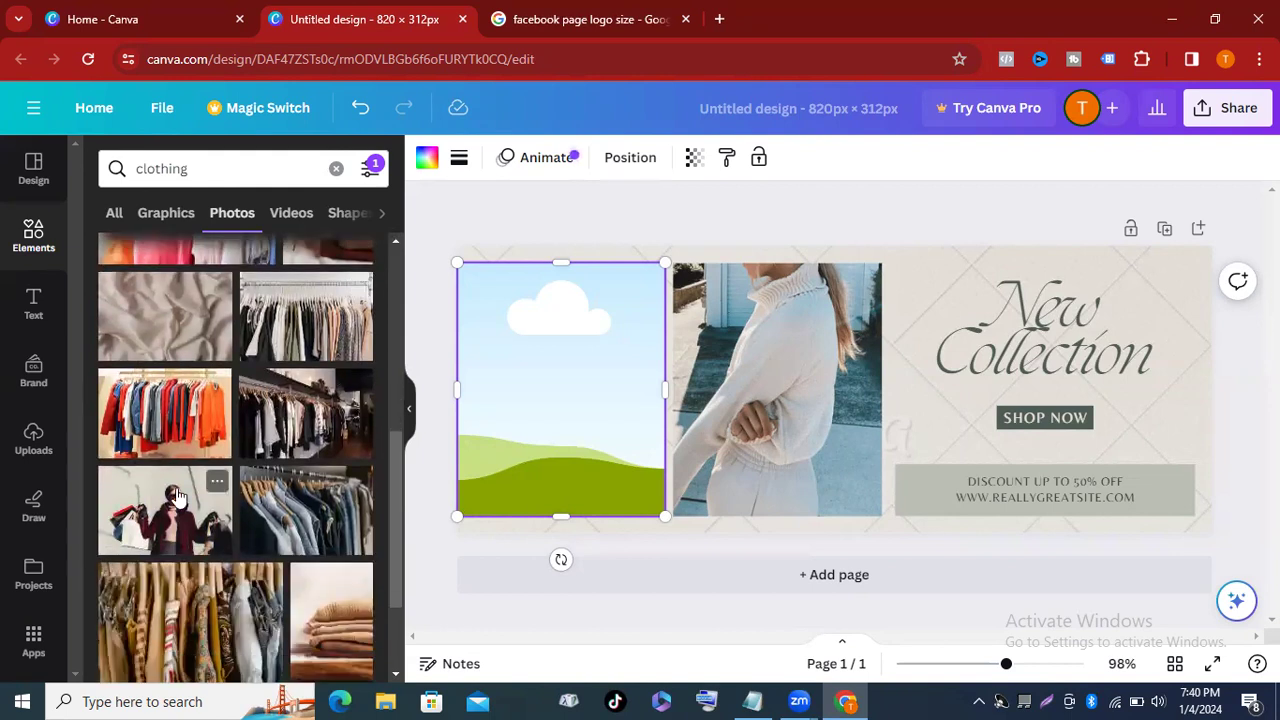
{"action": "left_click", "coordinate": [175, 497]}
{"action": "left_click_drag", "start_coordinate": [834, 397], "coordinate": [639, 373]}
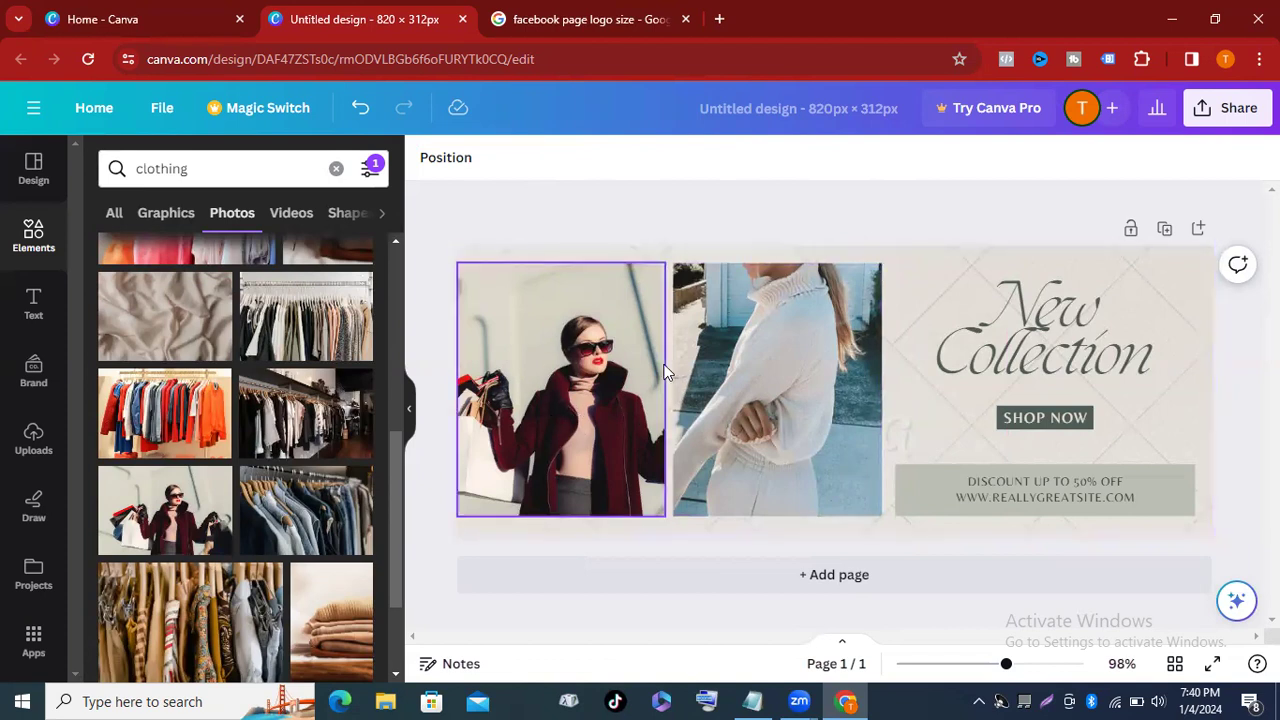
Delete the image of the white sweater from the second photo frame, keeping the empty grid.
{"action": "left_click", "coordinate": [806, 358]}
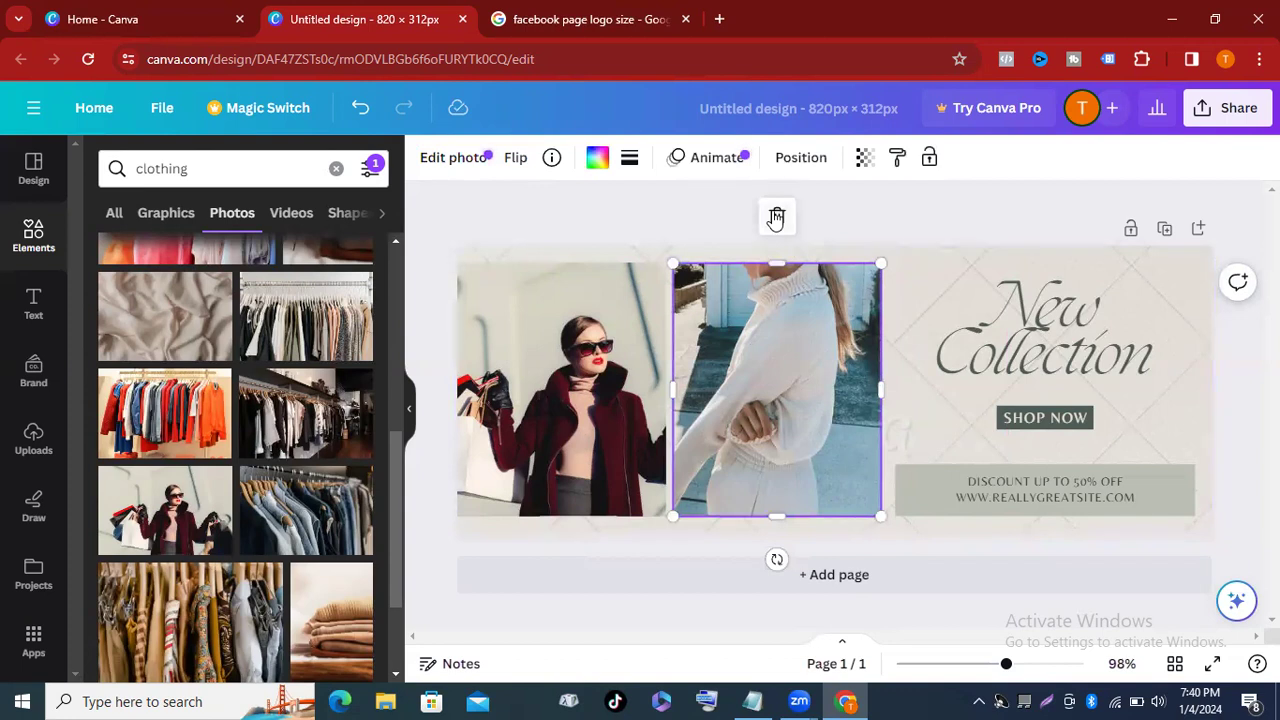
{"action": "left_click", "coordinate": [777, 216]}
{"action": "left_click", "coordinate": [767, 268]}
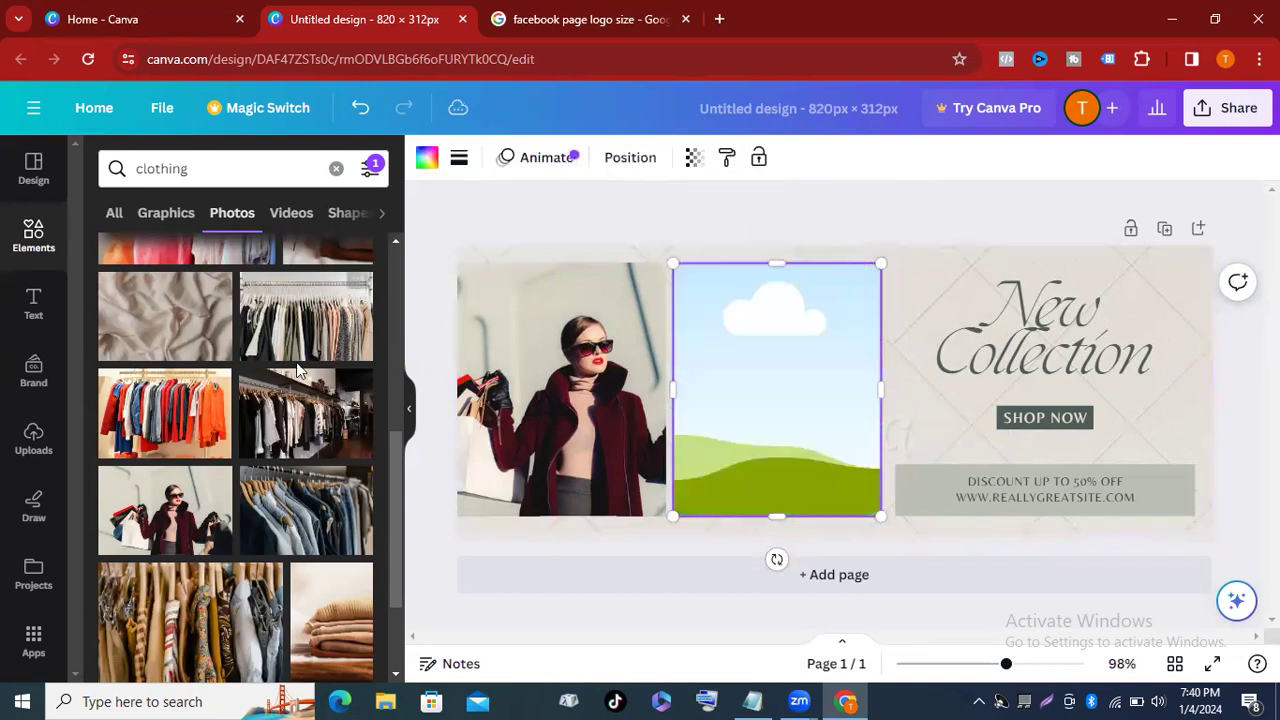
Fill the empty second frame with the clothing photo of a curly-haired woman in a black blouse and beige trousers.
{"action": "scroll", "coordinate": [230, 420], "scroll_direction": "down", "scroll_amount": 4}
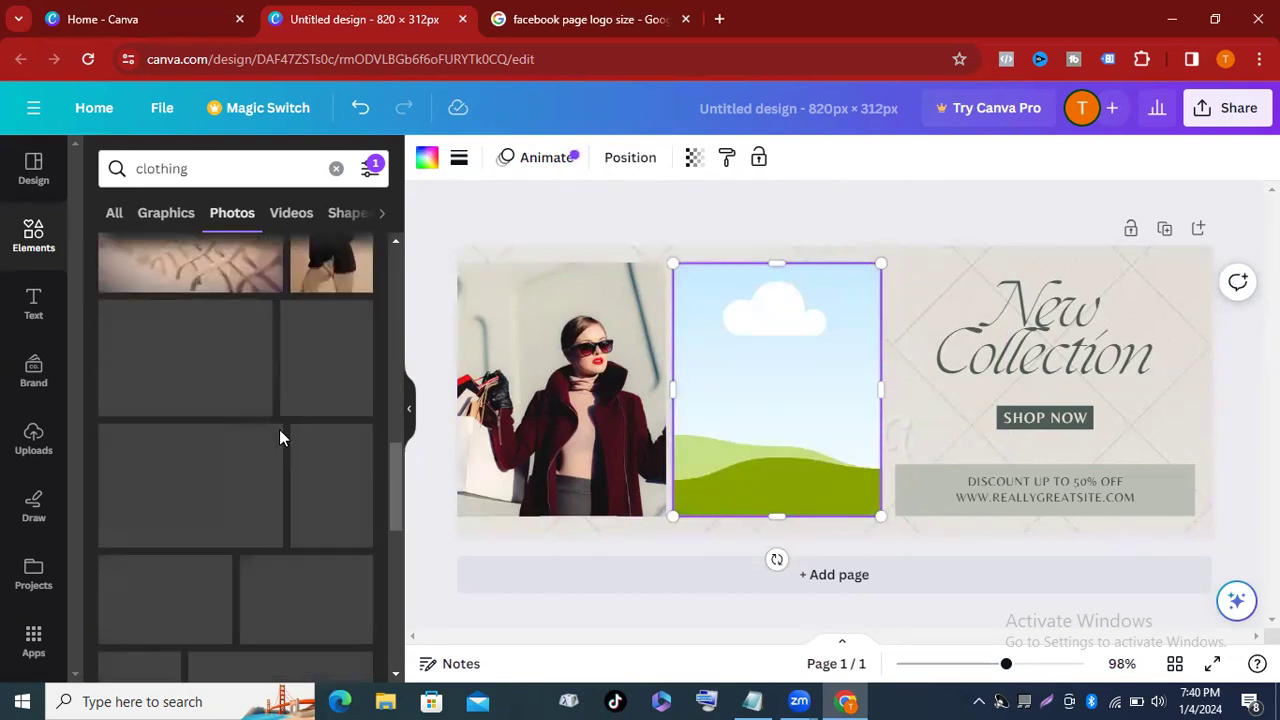
{"action": "left_click", "coordinate": [330, 420]}
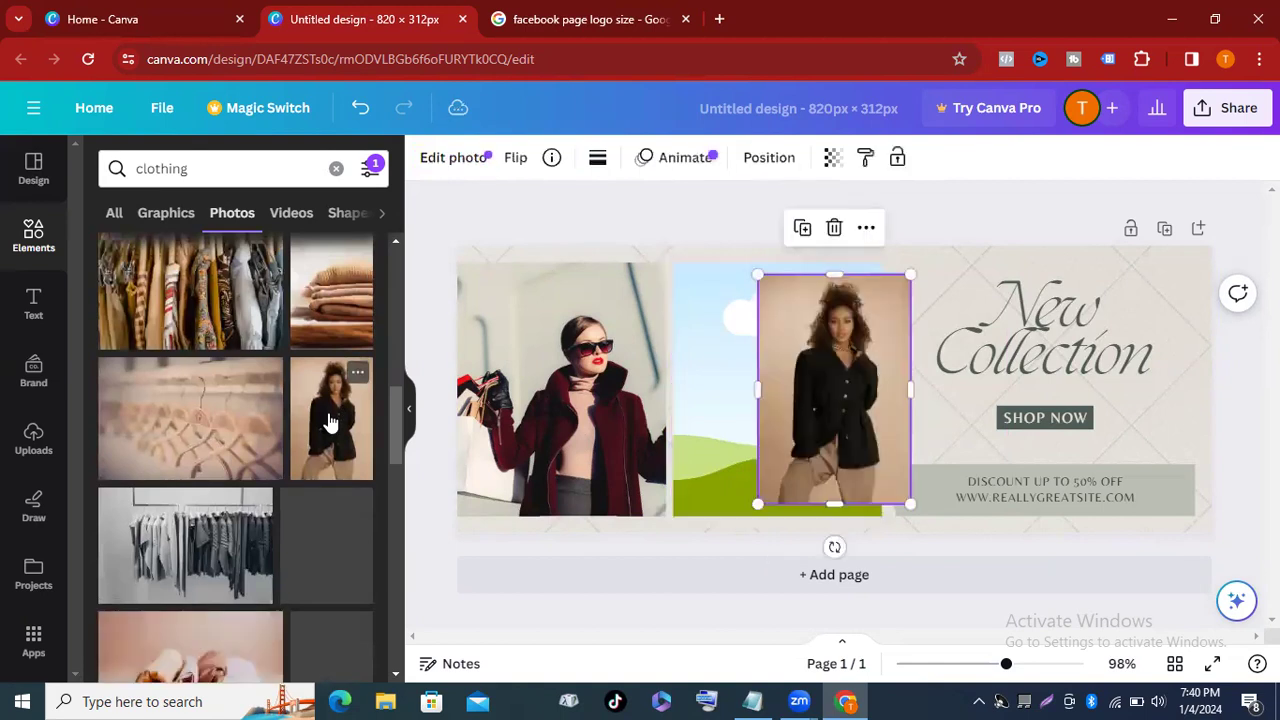
{"action": "left_click_drag", "start_coordinate": [813, 403], "coordinate": [780, 405]}
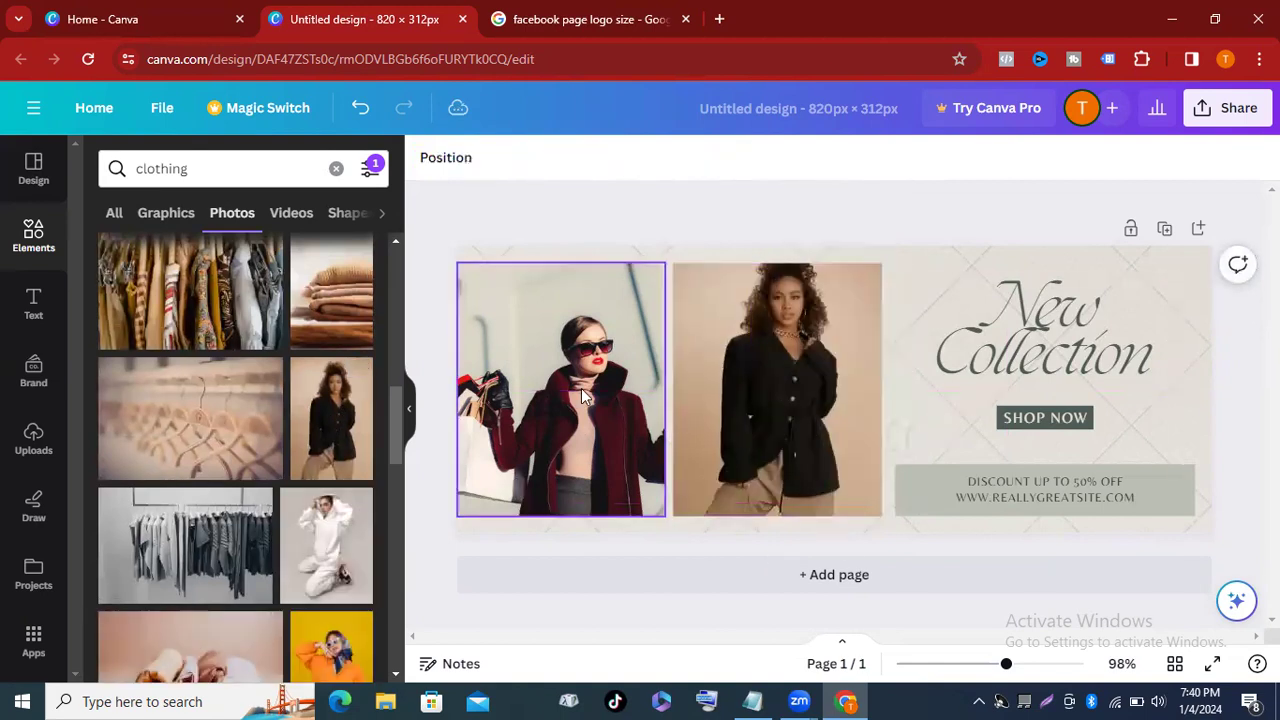
Shift the "New Collection" heading slightly up and to the left, and replace its text with "Ta Fashion".
{"action": "left_click", "coordinate": [1012, 304]}
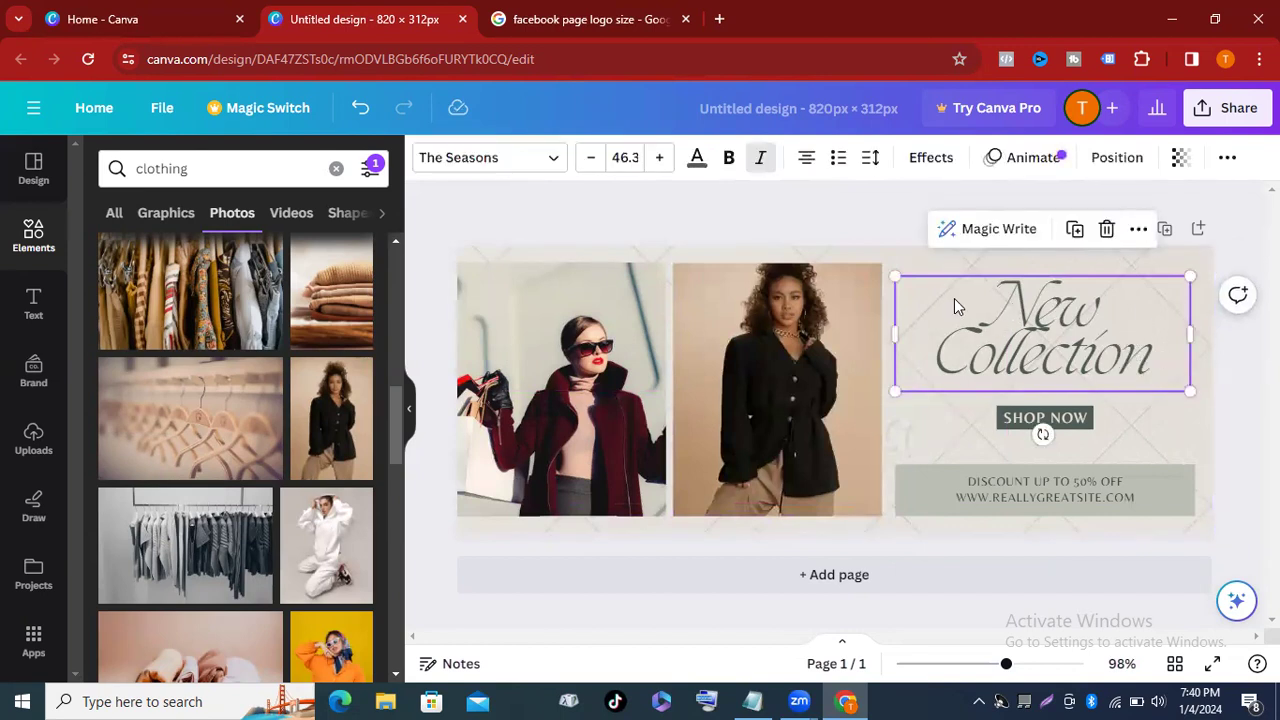
{"action": "mouse_move", "coordinate": [954, 298]}
{"action": "left_mouse_down"}
{"action": "mouse_move", "coordinate": [1034, 306]}
{"action": "mouse_move", "coordinate": [942, 295]}
{"action": "left_mouse_up"}
{"action": "mouse_move", "coordinate": [1155, 362]}
{"action": "left_mouse_down"}
{"action": "mouse_move", "coordinate": [1094, 350]}
{"action": "mouse_move", "coordinate": [1160, 343]}
{"action": "mouse_move", "coordinate": [1146, 344]}
{"action": "left_mouse_up"}
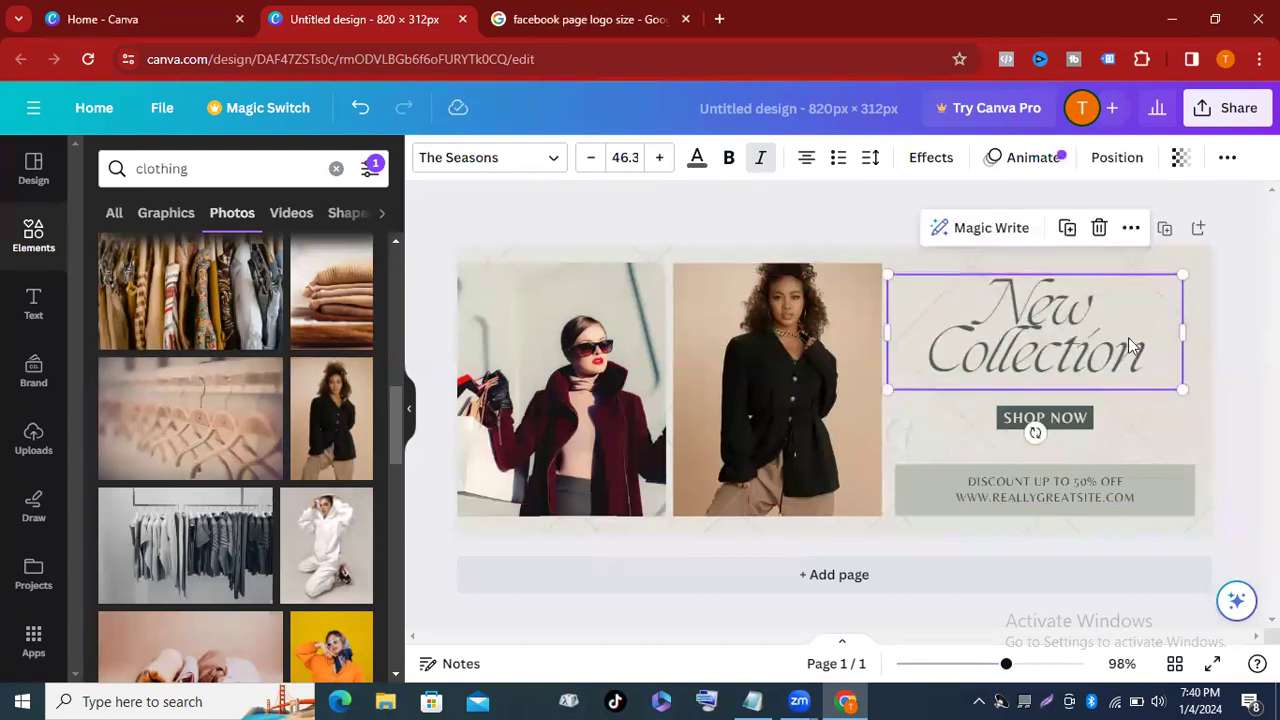
{"action": "double_click", "coordinate": [1141, 348]}
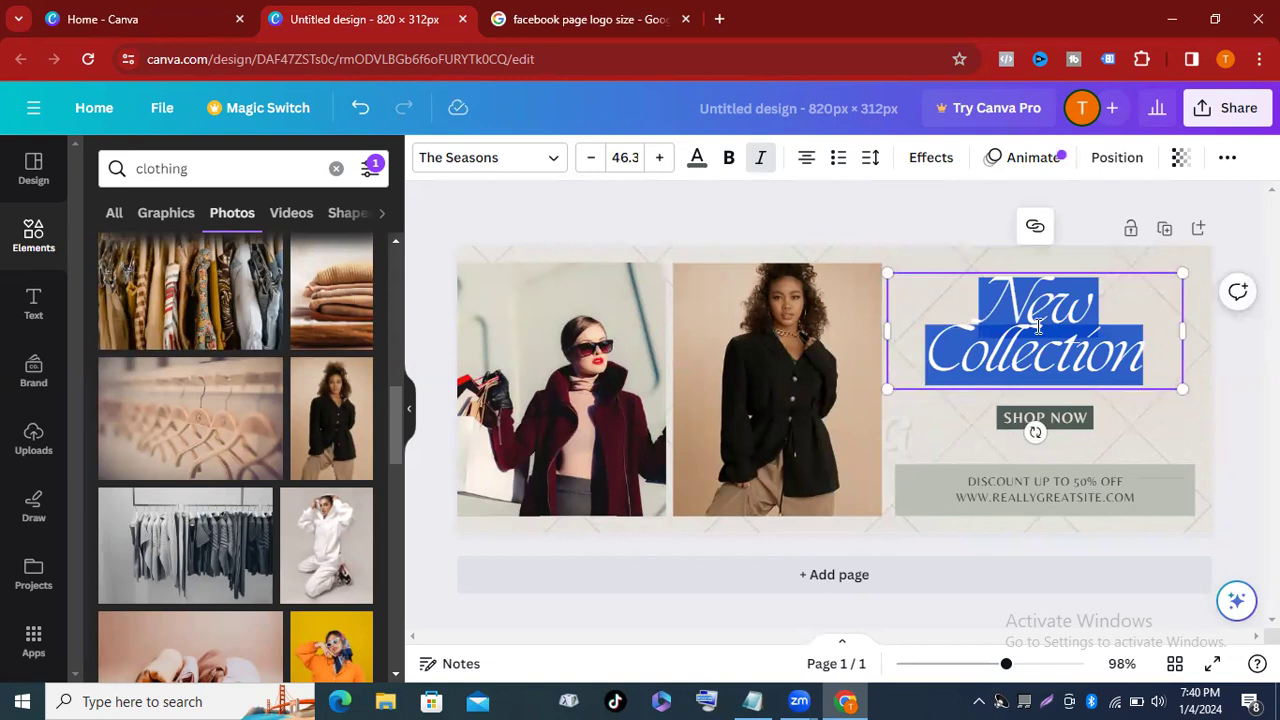
{"action": "type", "text": "Ta"}
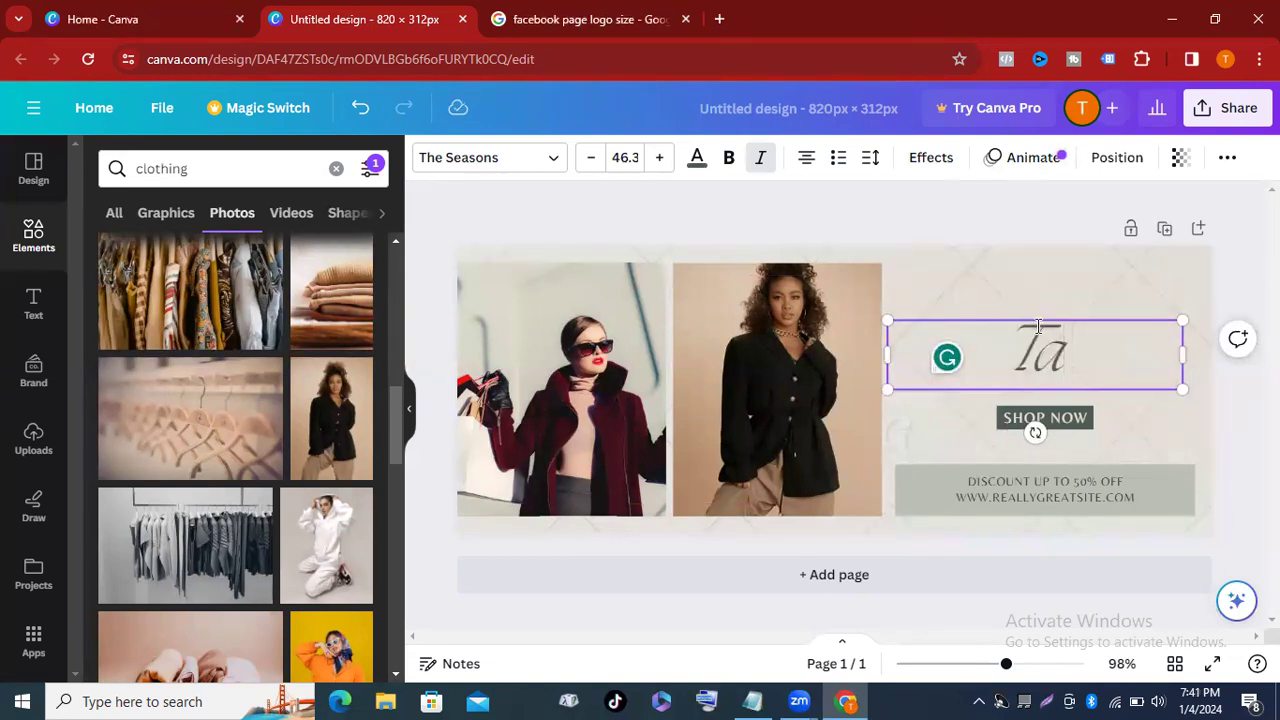
{"action": "type", "text": " Fashion"}
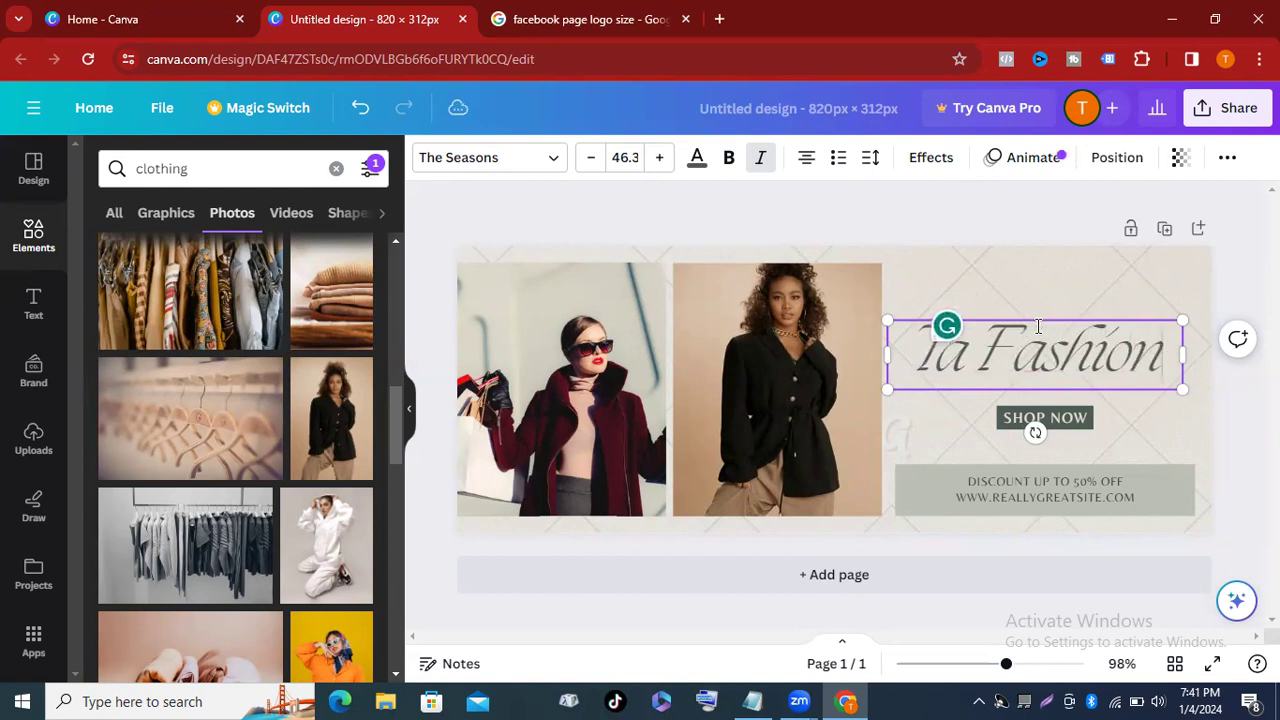
{"action": "left_click", "coordinate": [1213, 457]}
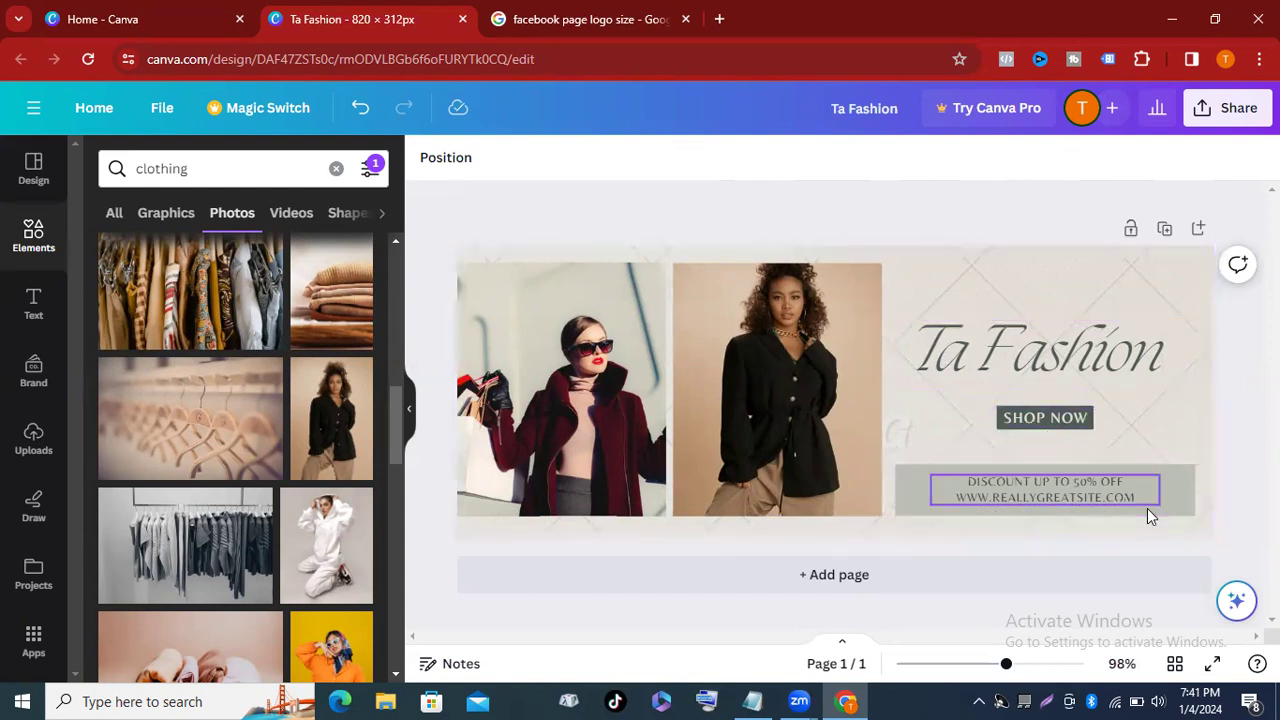
Change the discount percentage in the text above the website address to 10%.
{"action": "left_click", "coordinate": [1089, 473]}
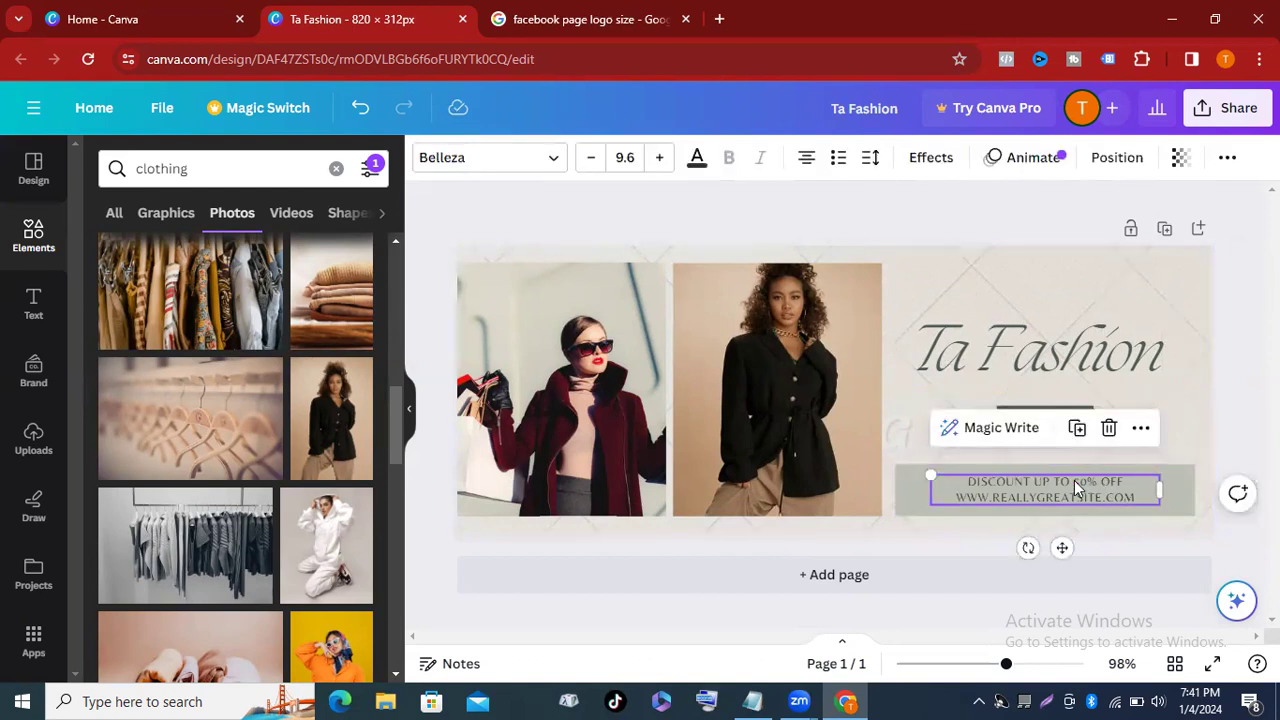
{"action": "double_click", "coordinate": [1075, 487]}
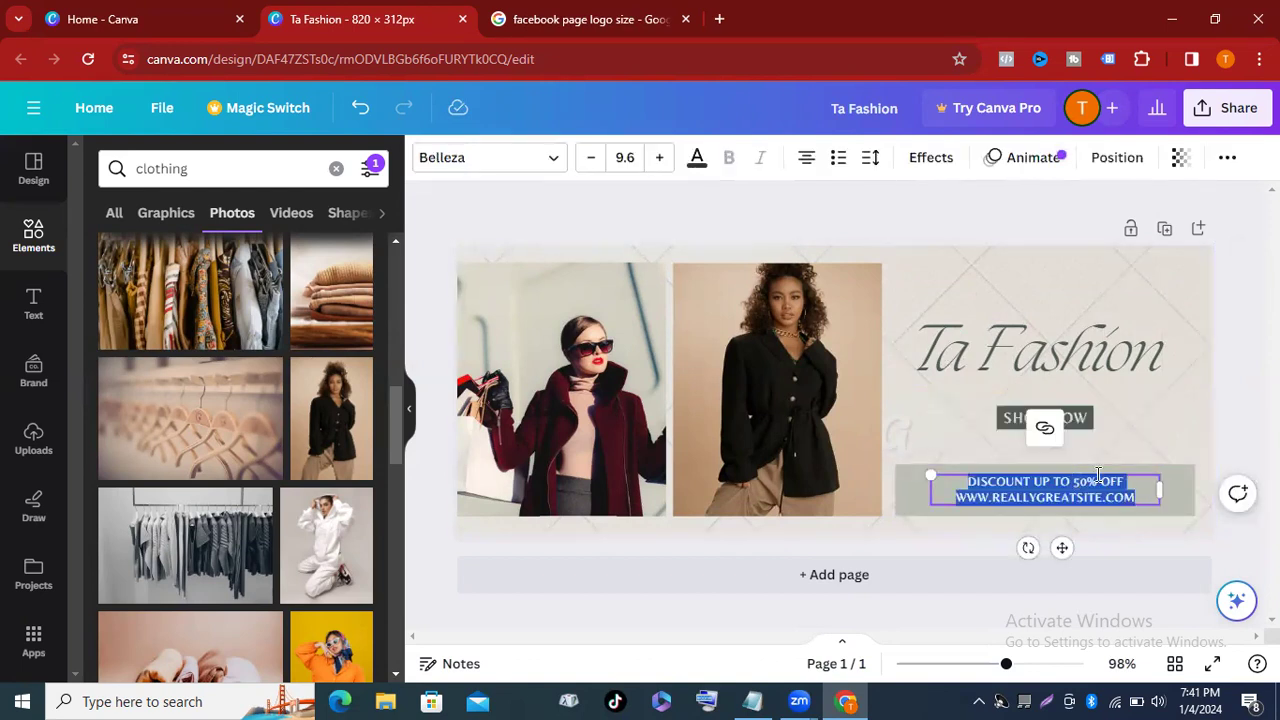
{"action": "left_click", "coordinate": [1098, 474]}
{"action": "key", "text": "BackSpace"}
{"action": "key", "text": "BackSpace"}
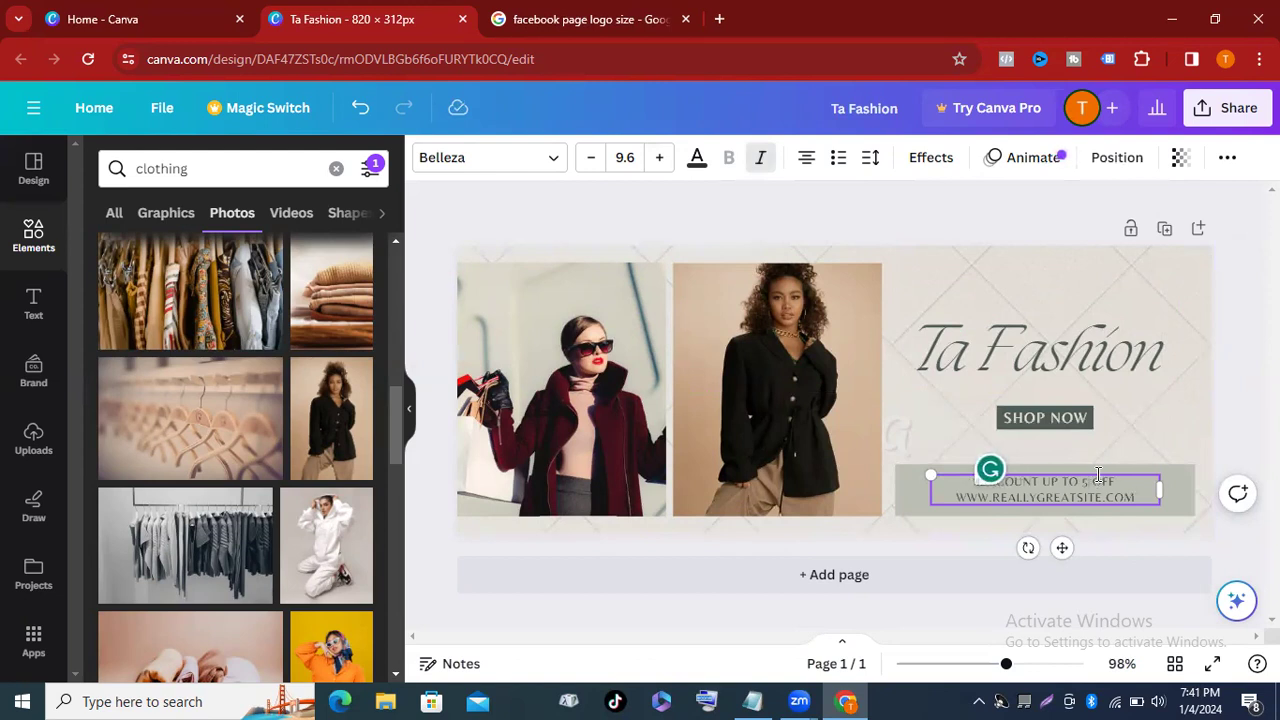
{"action": "key", "text": "BackSpace"}
{"action": "type", "text": "10%"}
{"action": "left_click", "coordinate": [1130, 394]}
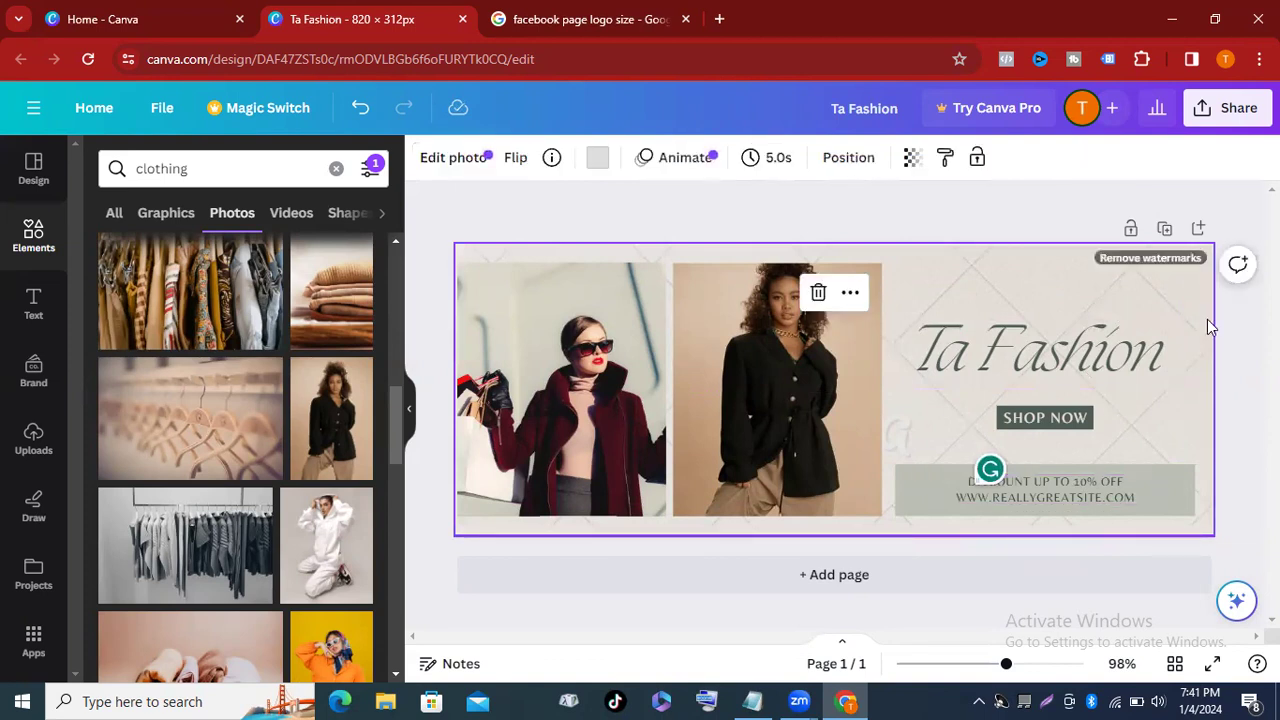
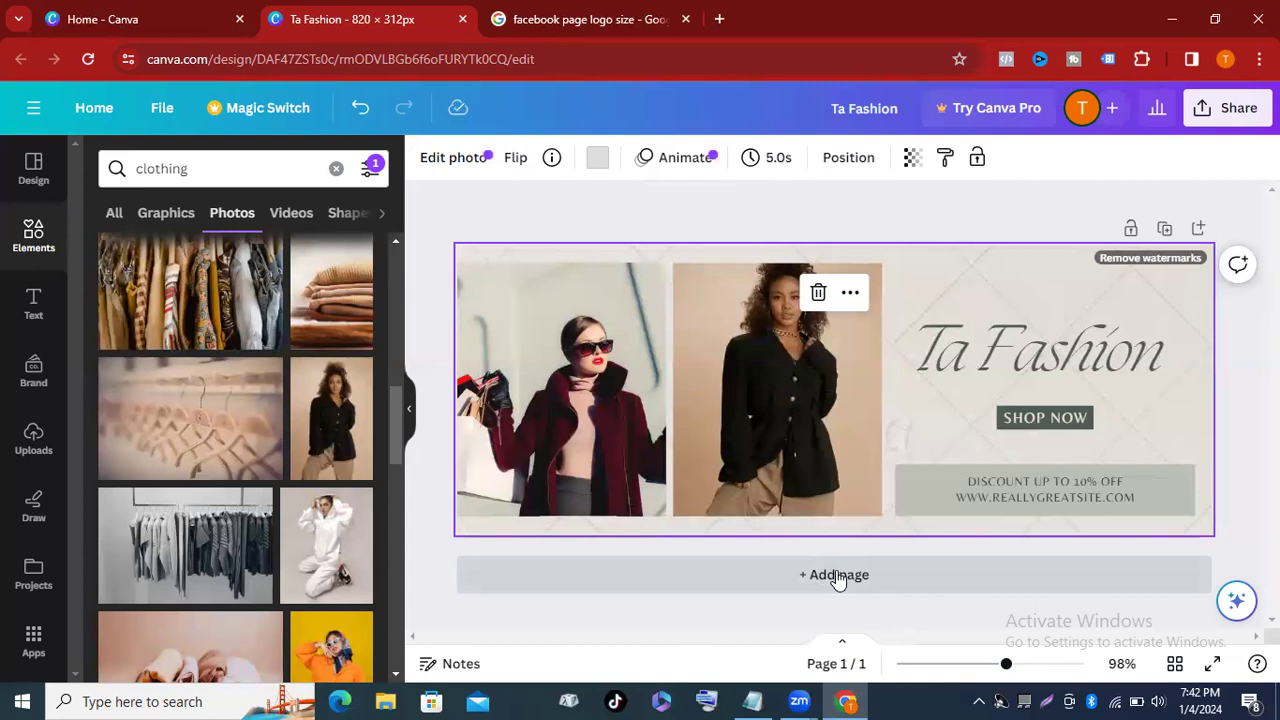
Add a second page to the design and set its background color to white.
{"action": "left_click", "coordinate": [838, 577]}
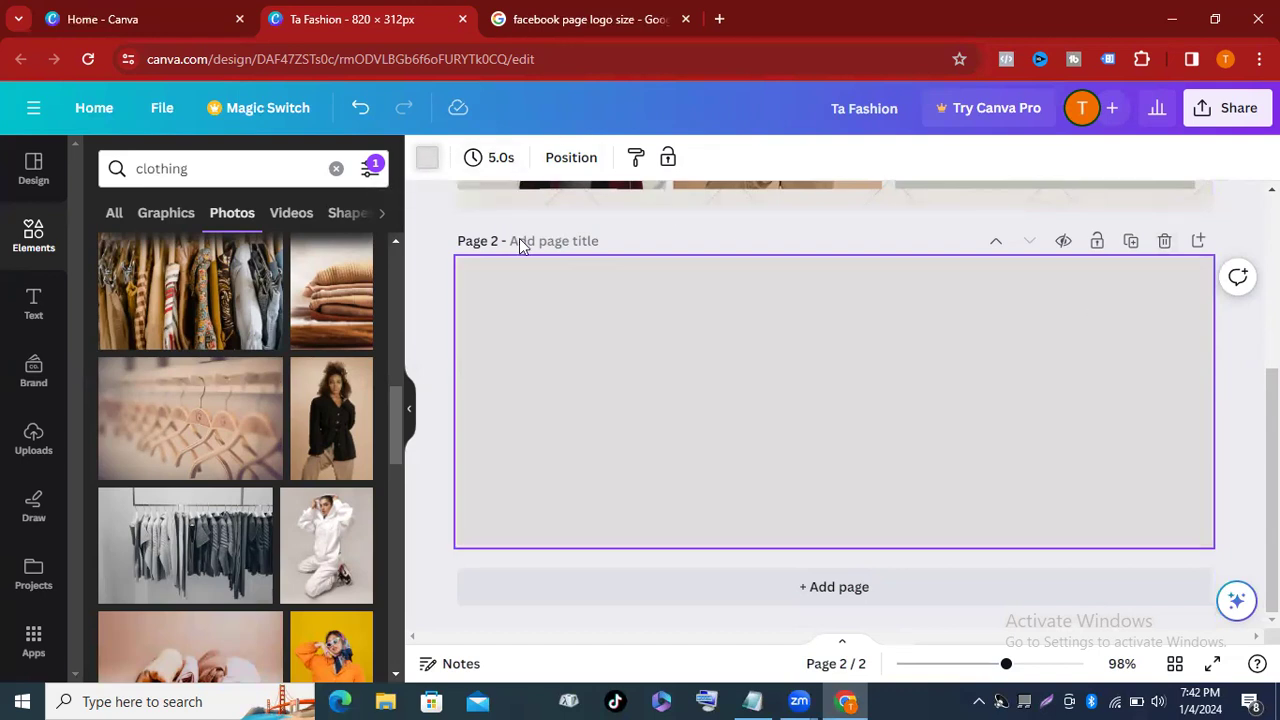
{"action": "left_click", "coordinate": [427, 157]}
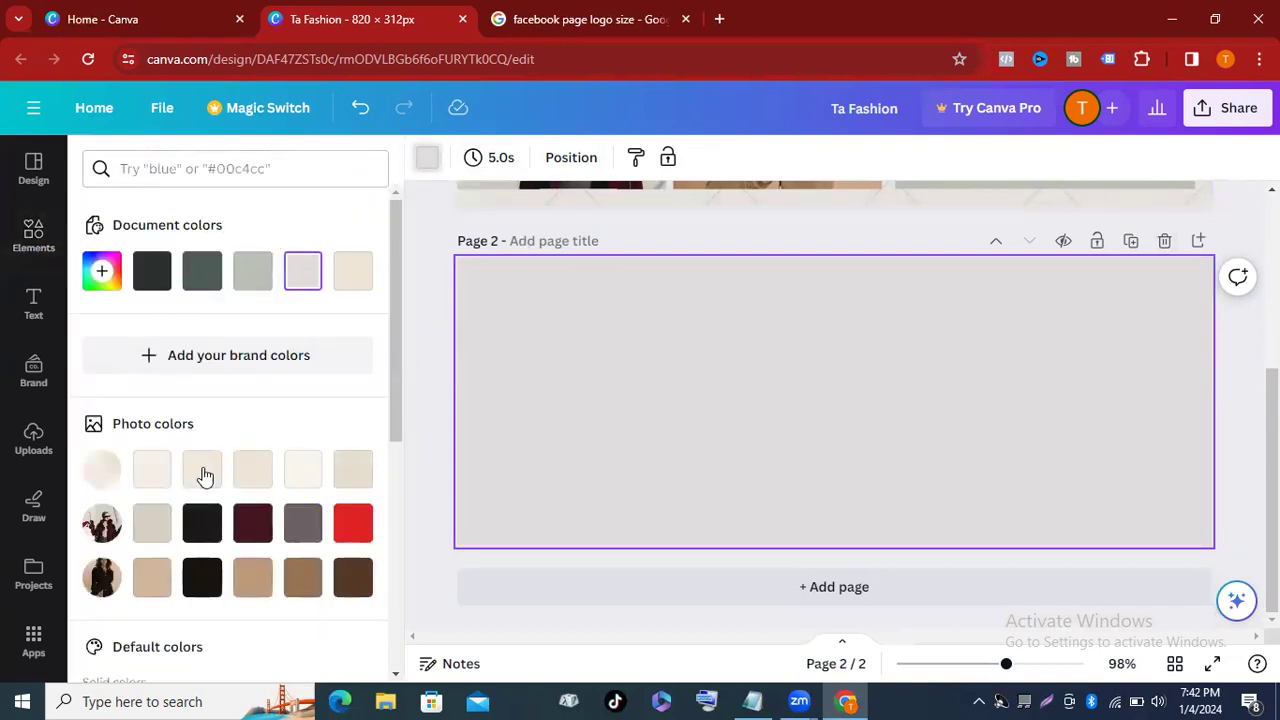
{"action": "scroll", "coordinate": [320, 449], "scroll_direction": "down", "scroll_amount": 1}
{"action": "scroll", "coordinate": [310, 460], "scroll_direction": "down", "scroll_amount": 5}
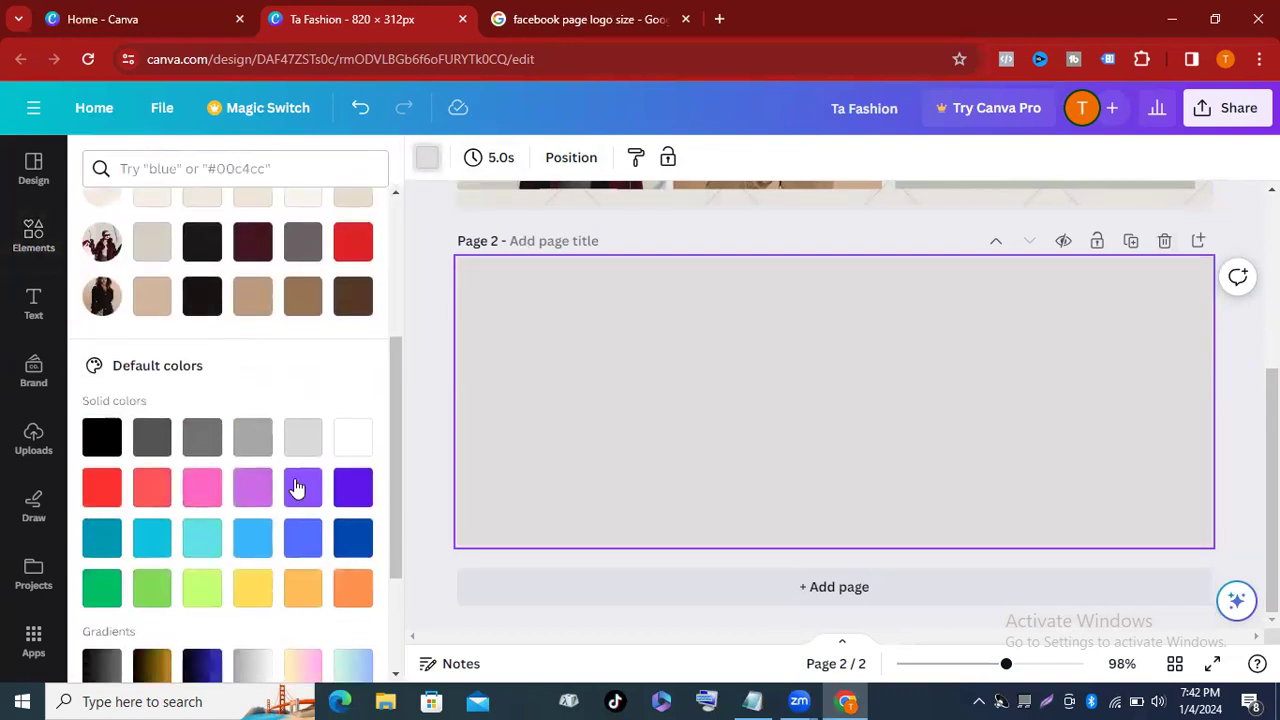
{"action": "left_click", "coordinate": [352, 436]}
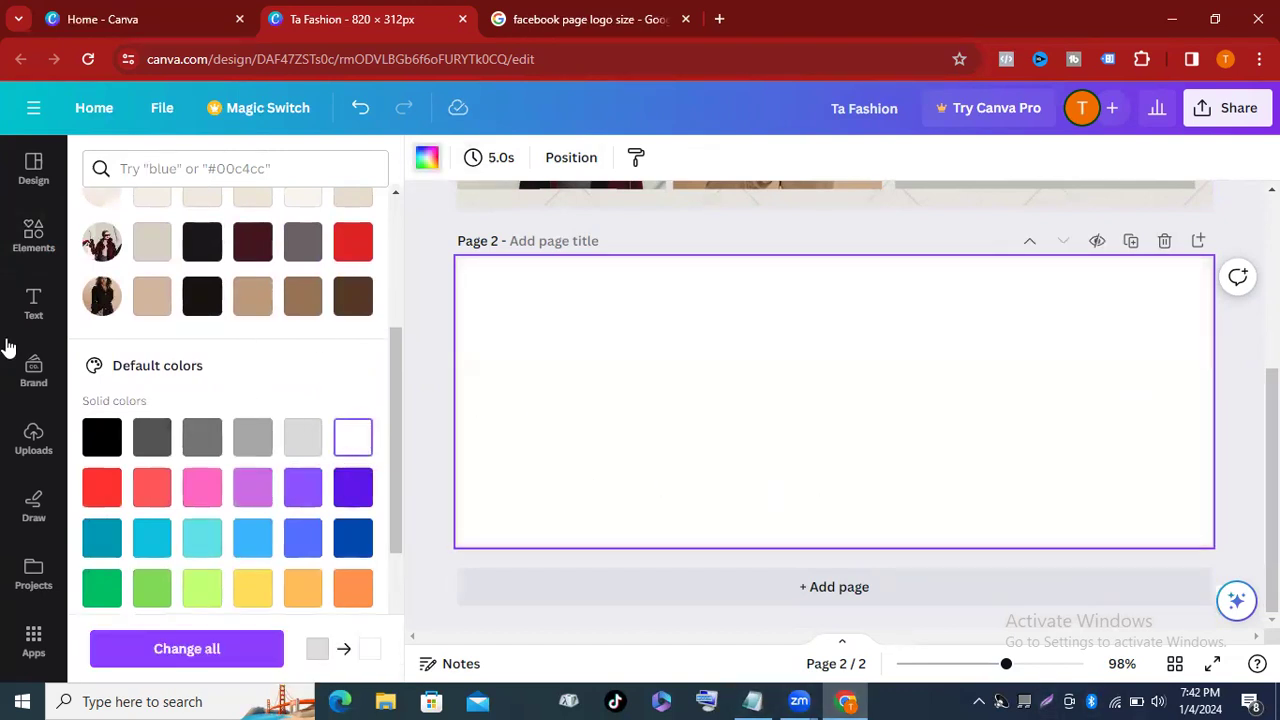
{"action": "scroll", "coordinate": [182, 314], "scroll_direction": "up", "scroll_amount": 3}
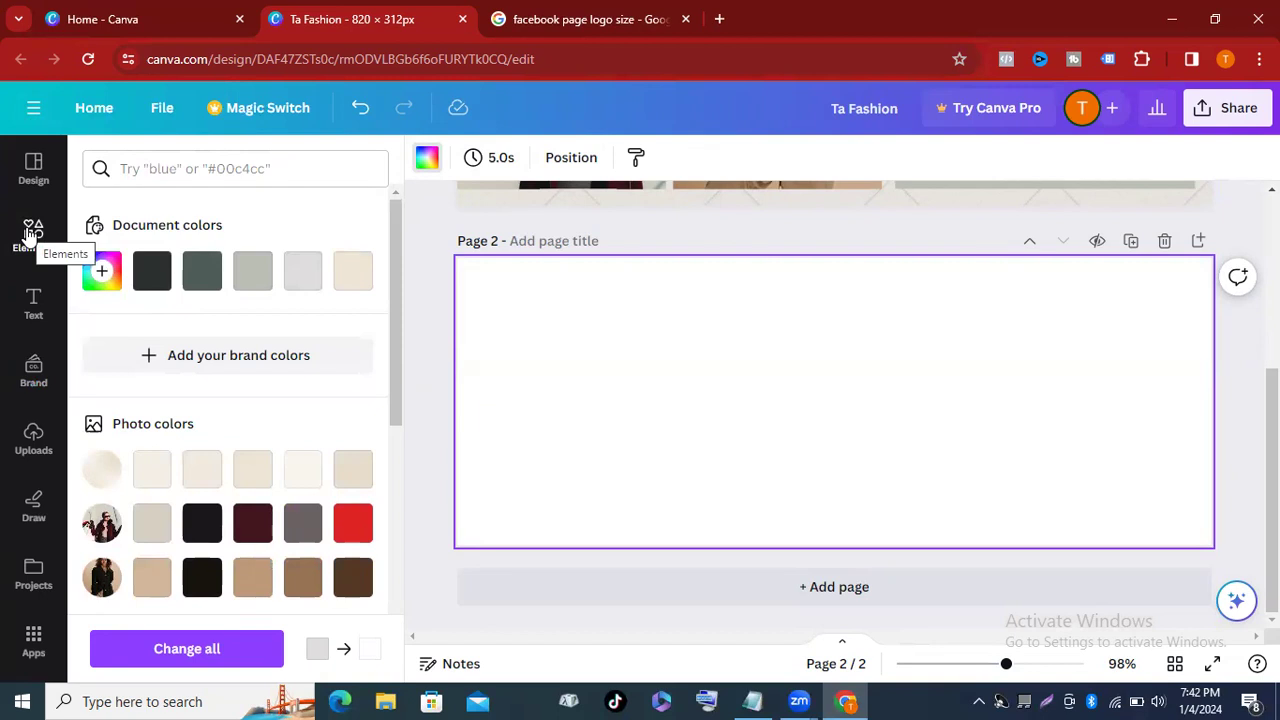
Search the elements library for "backround color".
{"action": "left_click", "coordinate": [31, 232]}
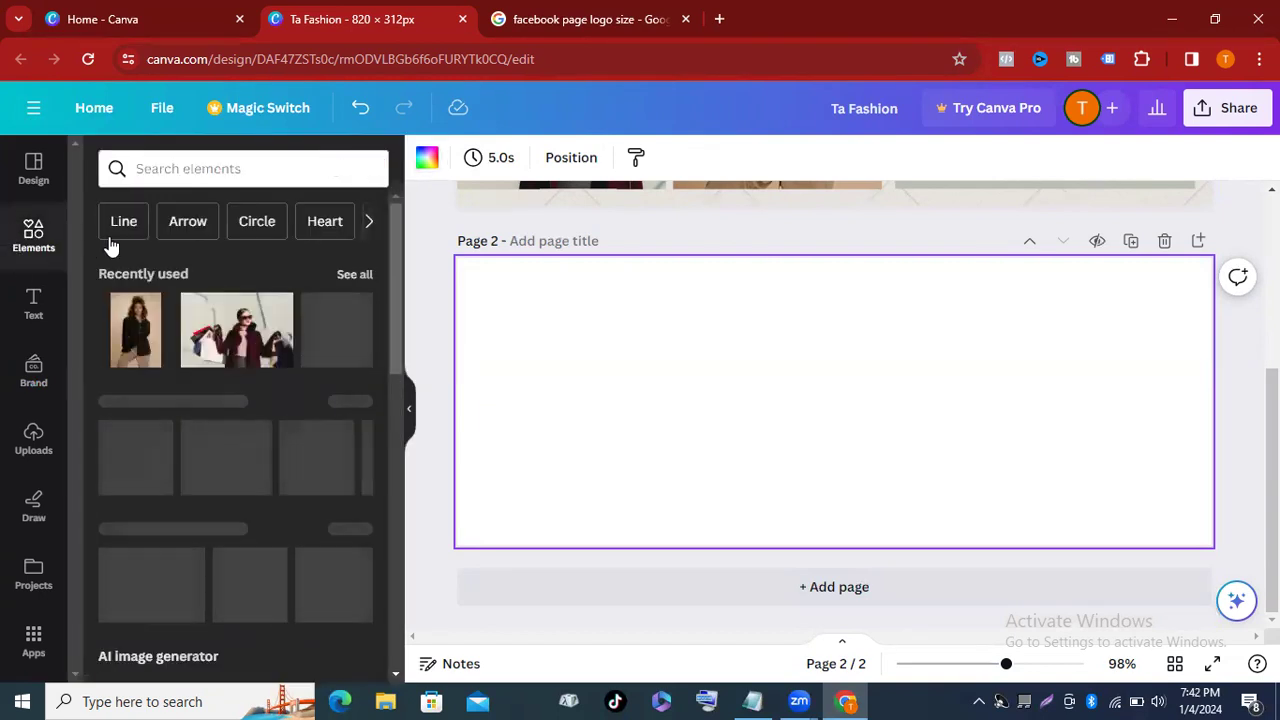
{"action": "left_click", "coordinate": [232, 160]}
{"action": "type", "text": "ba"}
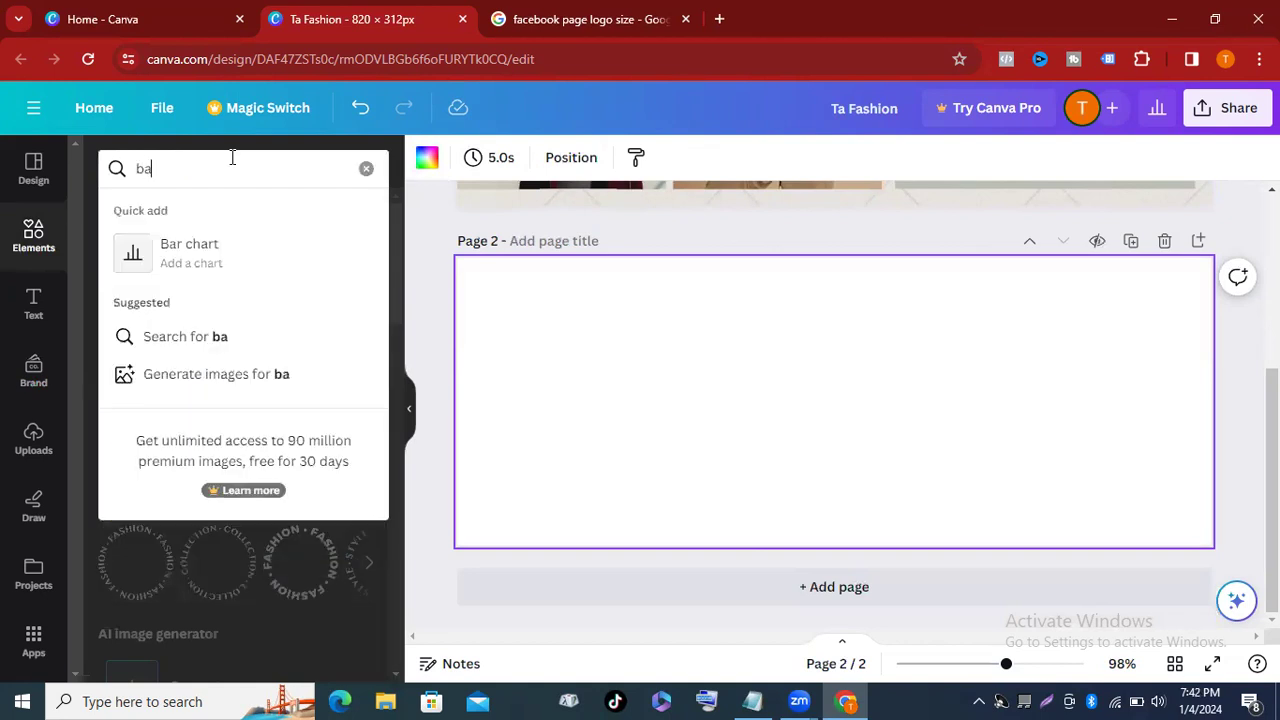
{"action": "type", "text": "ckrounf"}
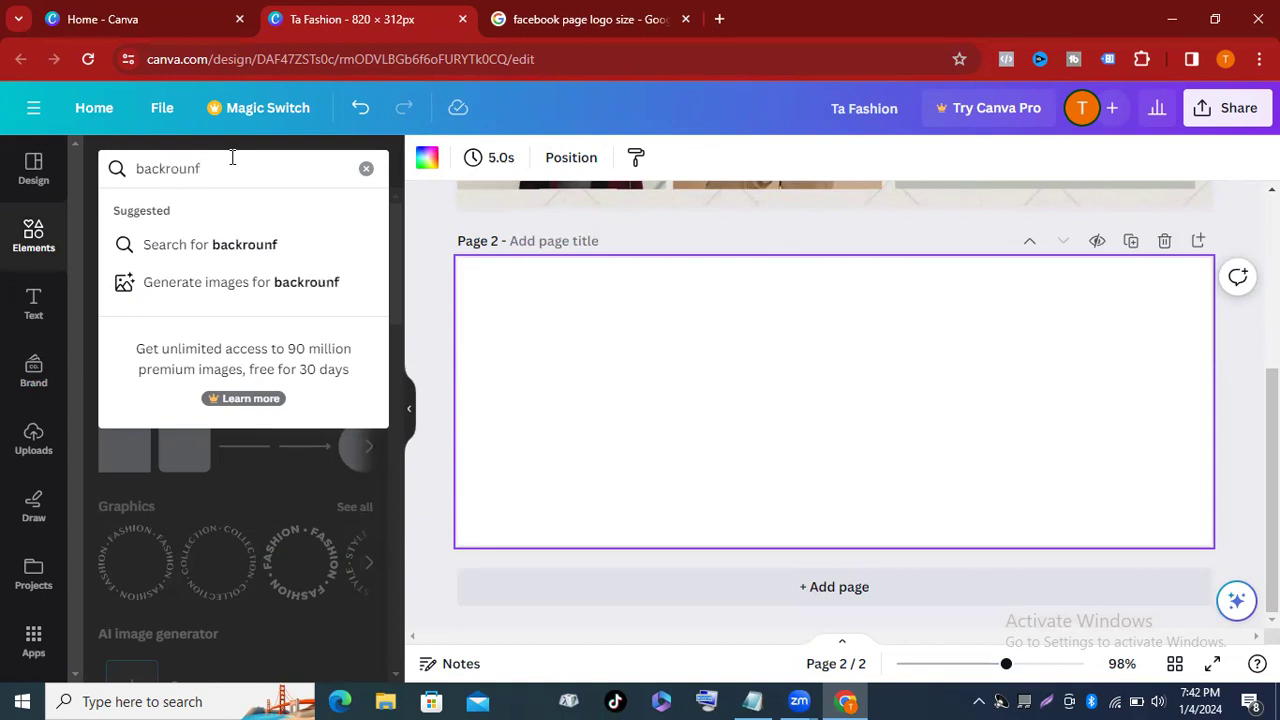
{"action": "key", "text": "BackSpace"}
{"action": "type", "text": "d color"}
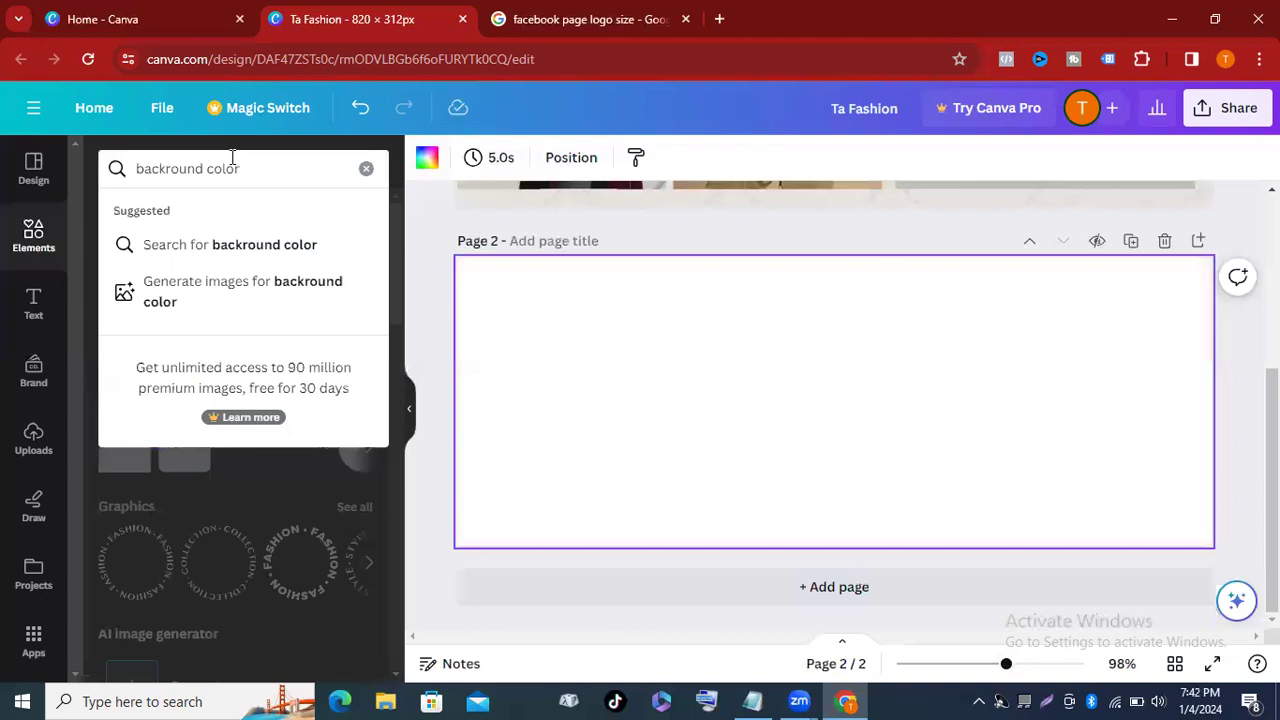
{"action": "key", "text": "Return"}
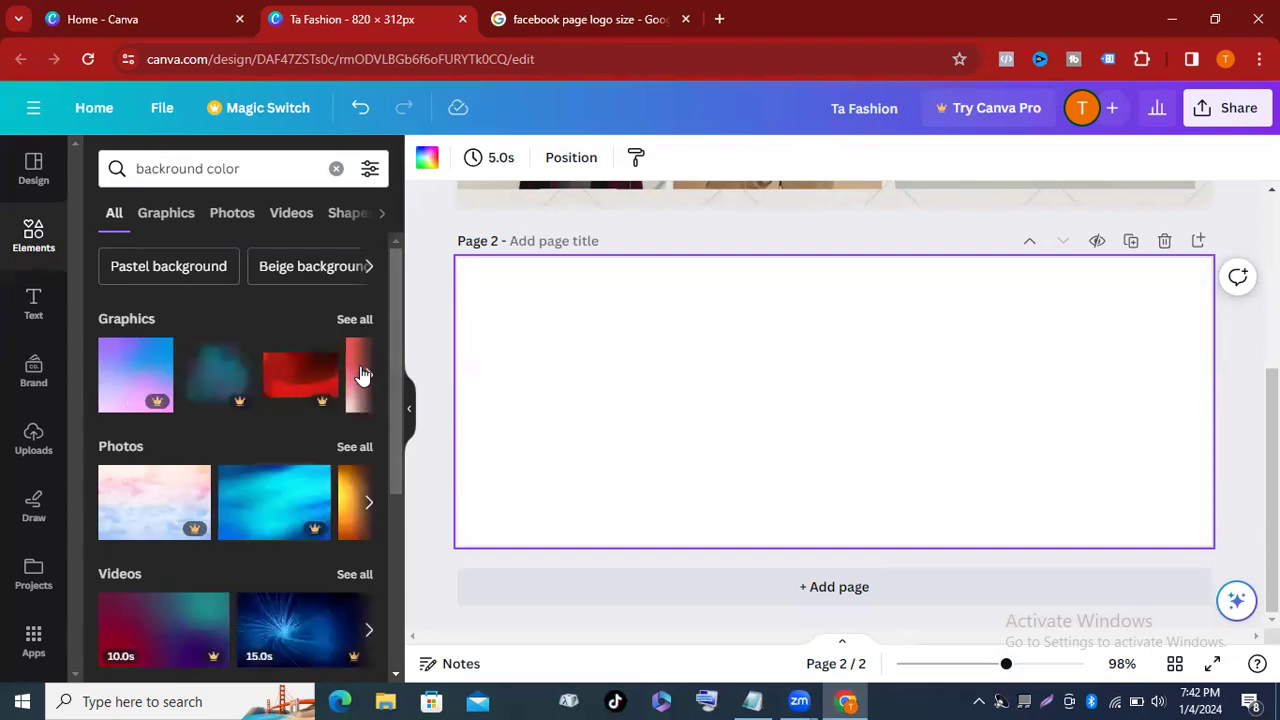
Find a gray concrete texture among the background photo results and add it to page 2.
{"action": "left_click", "coordinate": [365, 376]}
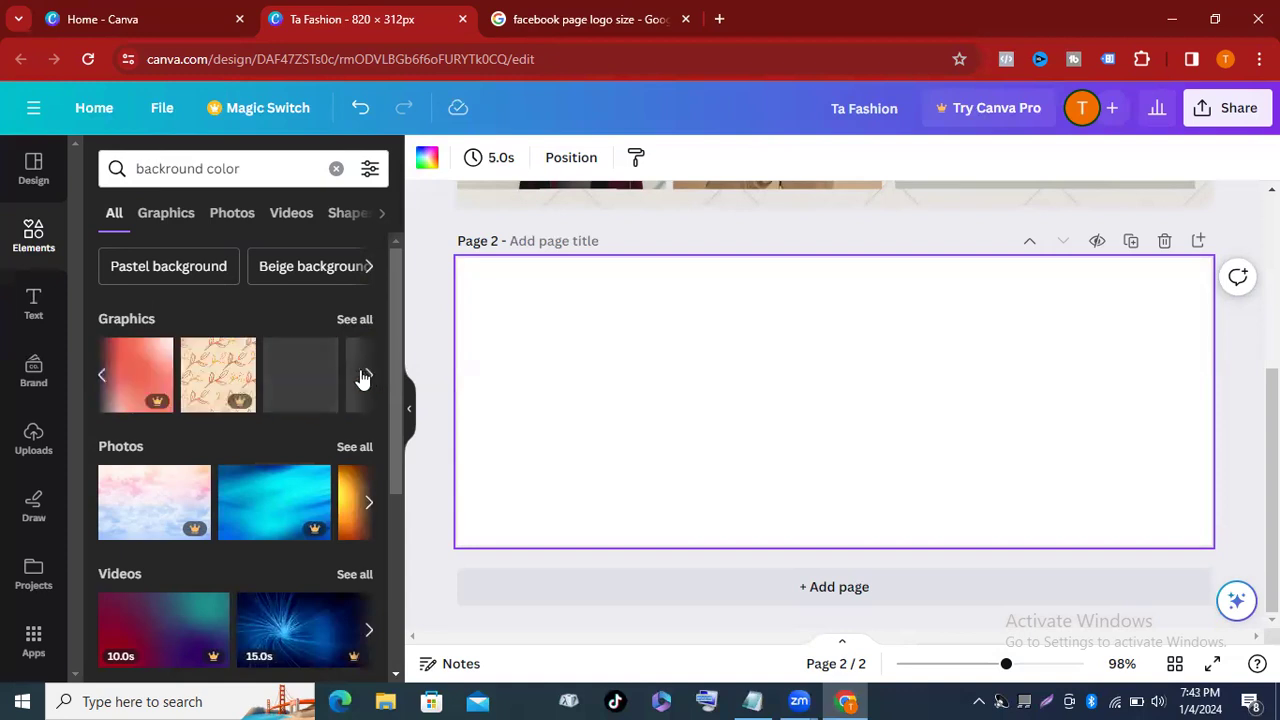
{"action": "left_click", "coordinate": [366, 377]}
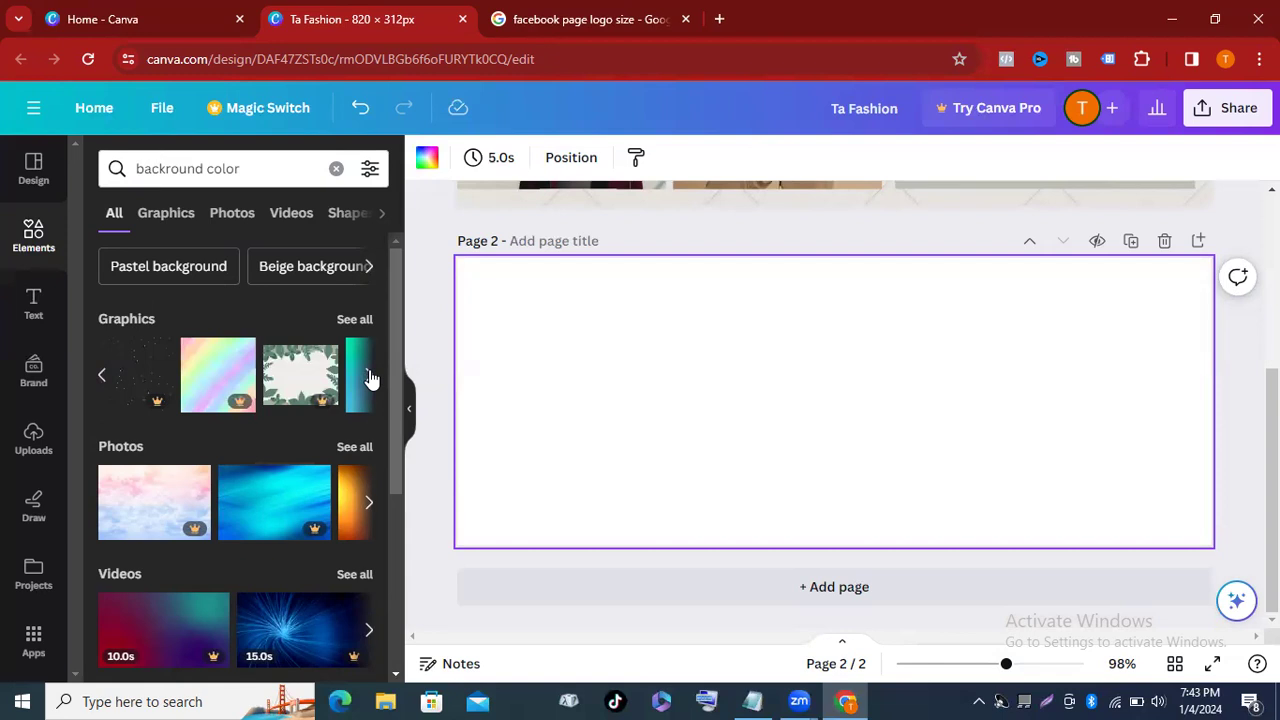
{"action": "left_click", "coordinate": [368, 377]}
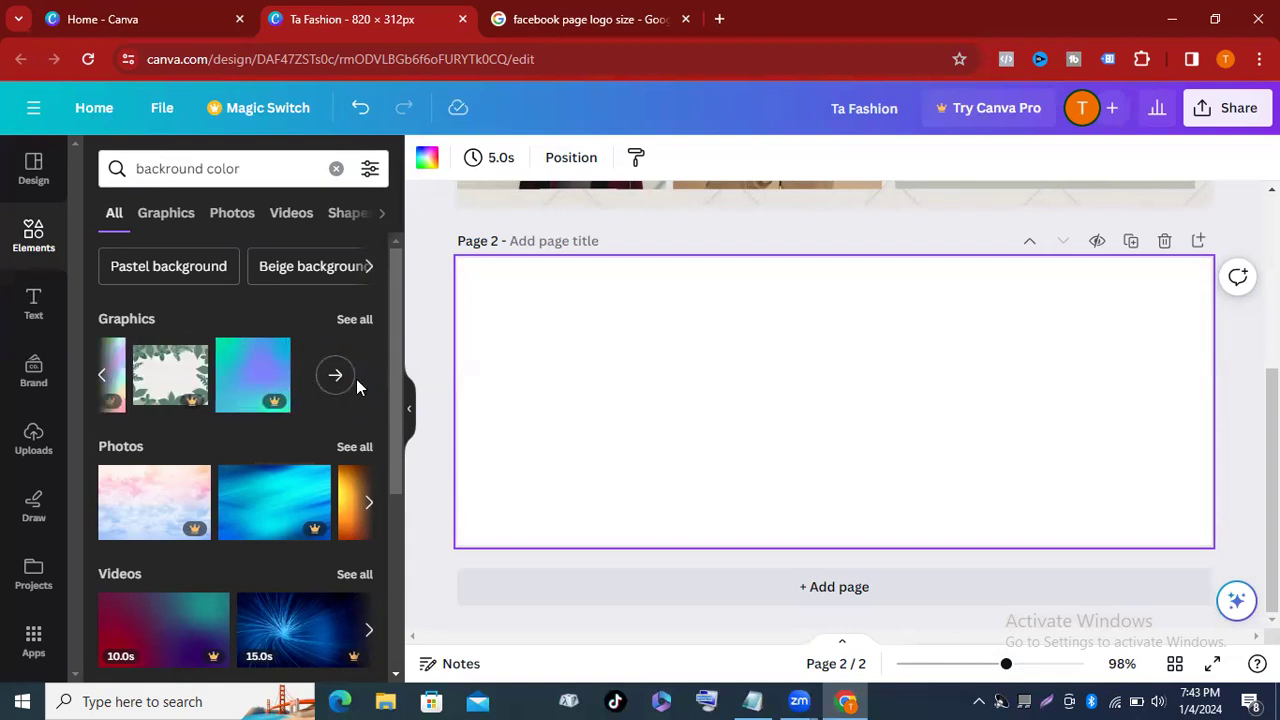
{"action": "scroll", "coordinate": [314, 440], "scroll_direction": "down", "scroll_amount": 3}
{"action": "scroll", "coordinate": [306, 424], "scroll_direction": "up", "scroll_amount": 3}
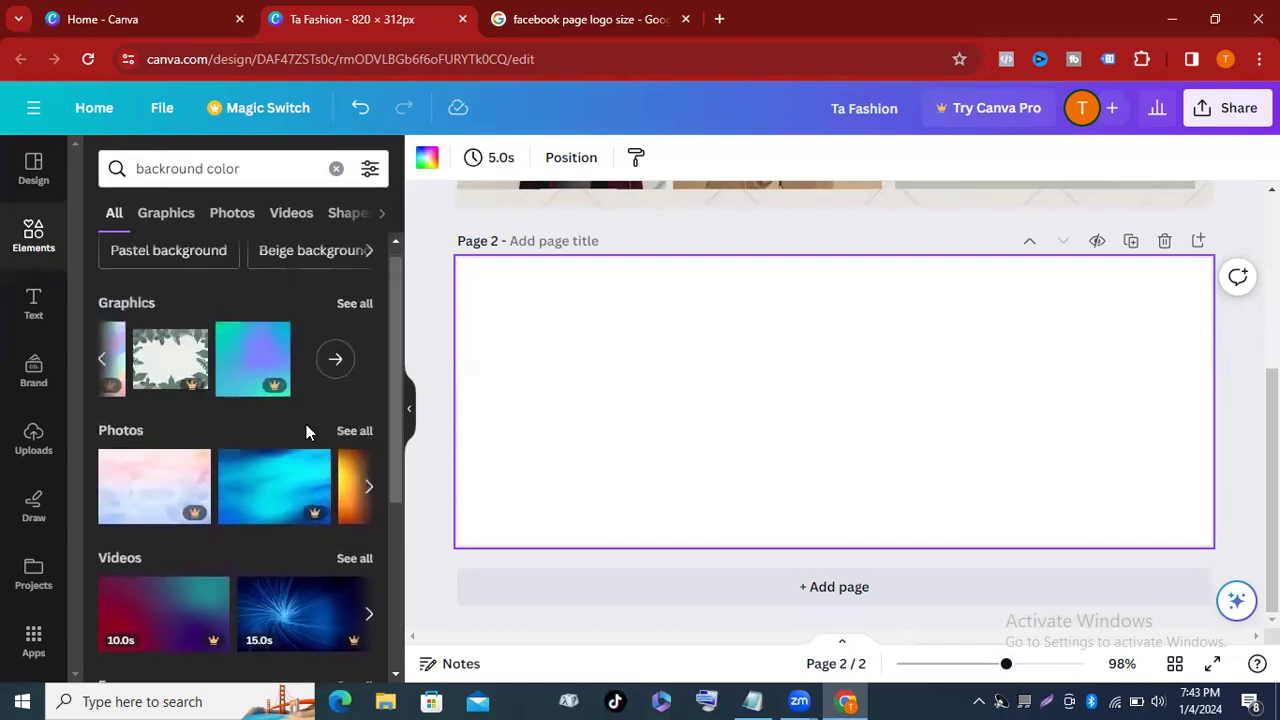
{"action": "scroll", "coordinate": [306, 430], "scroll_direction": "up", "scroll_amount": 1}
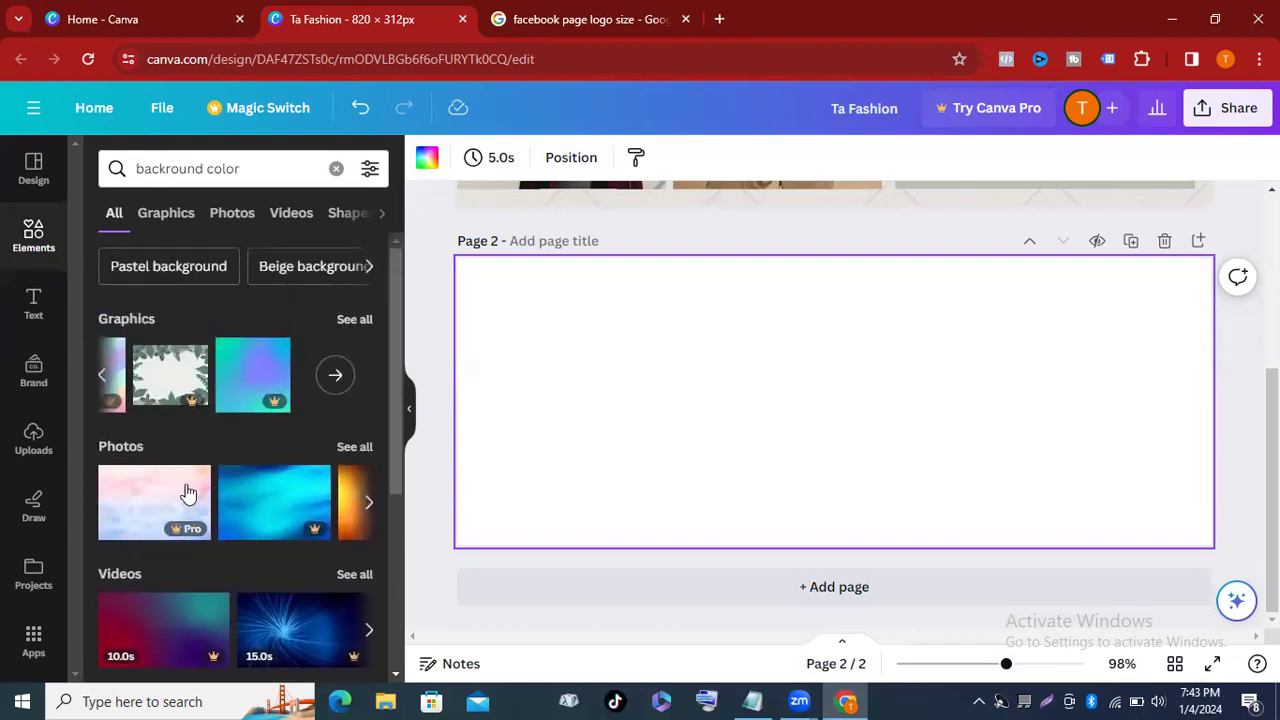
{"action": "left_click", "coordinate": [355, 447]}
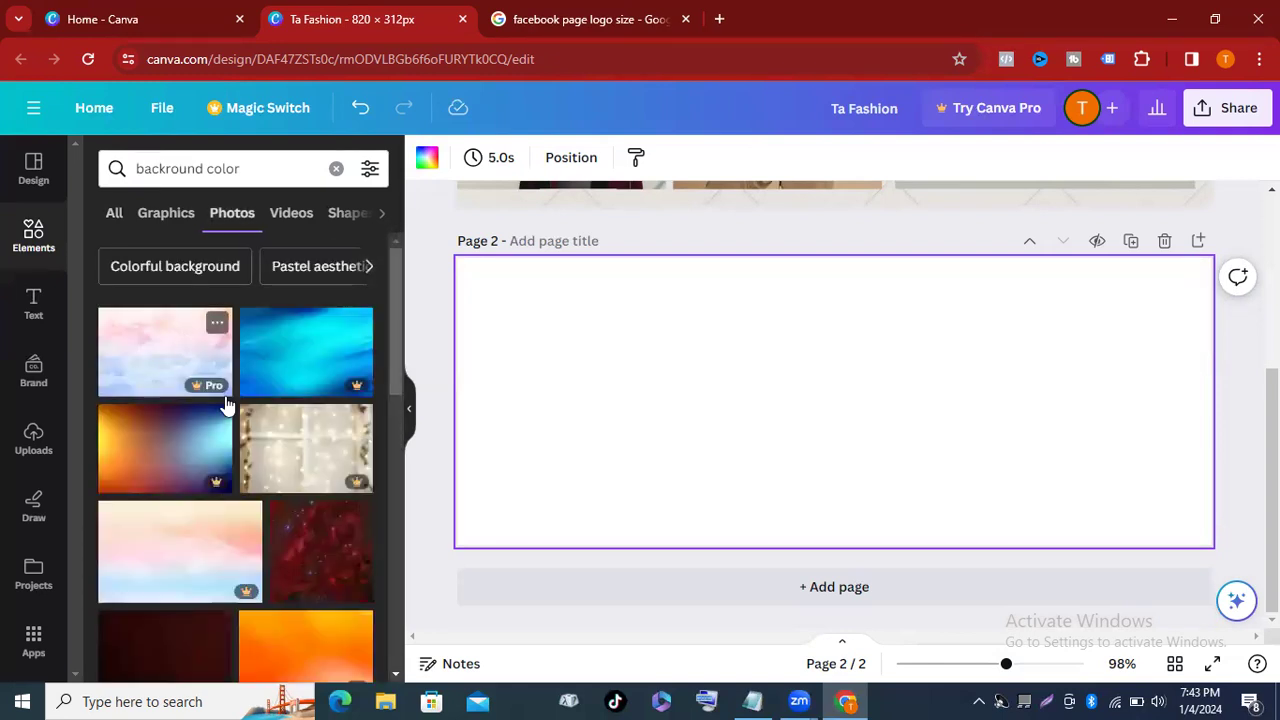
{"action": "scroll", "coordinate": [182, 432], "scroll_direction": "down", "scroll_amount": 3}
{"action": "scroll", "coordinate": [329, 386], "scroll_direction": "down", "scroll_amount": 3}
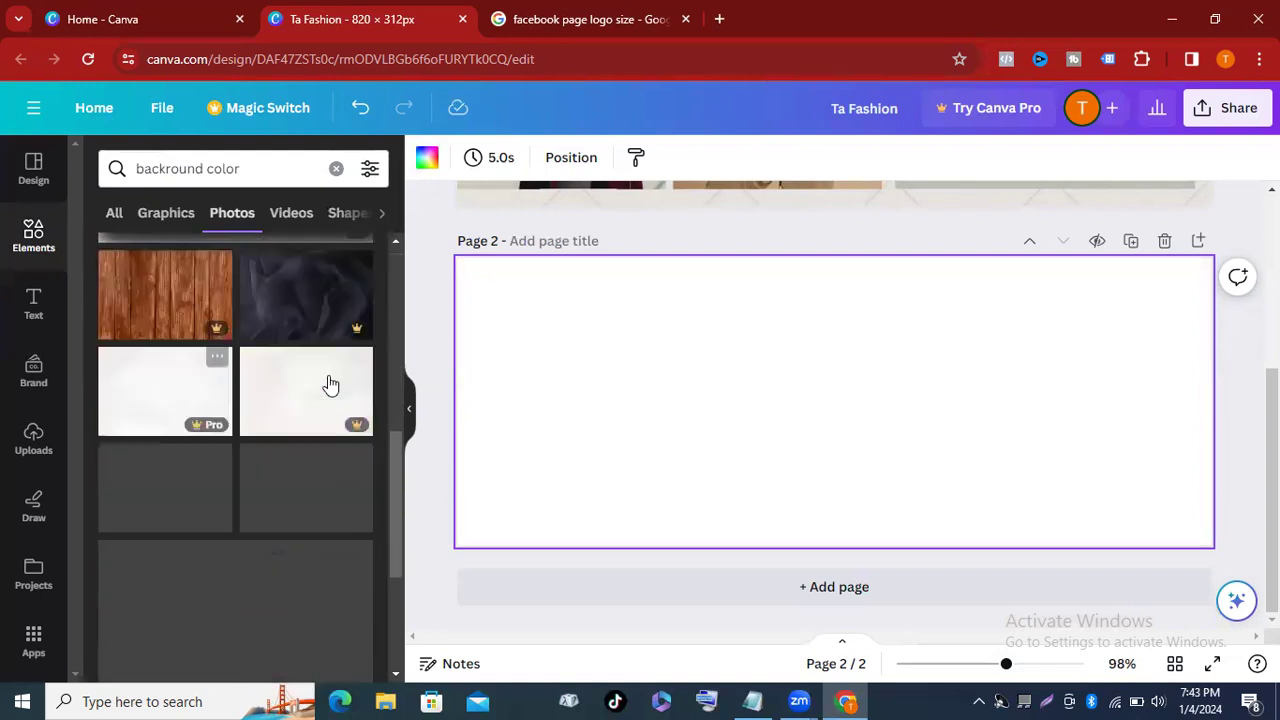
{"action": "scroll", "coordinate": [329, 386], "scroll_direction": "up", "scroll_amount": 2}
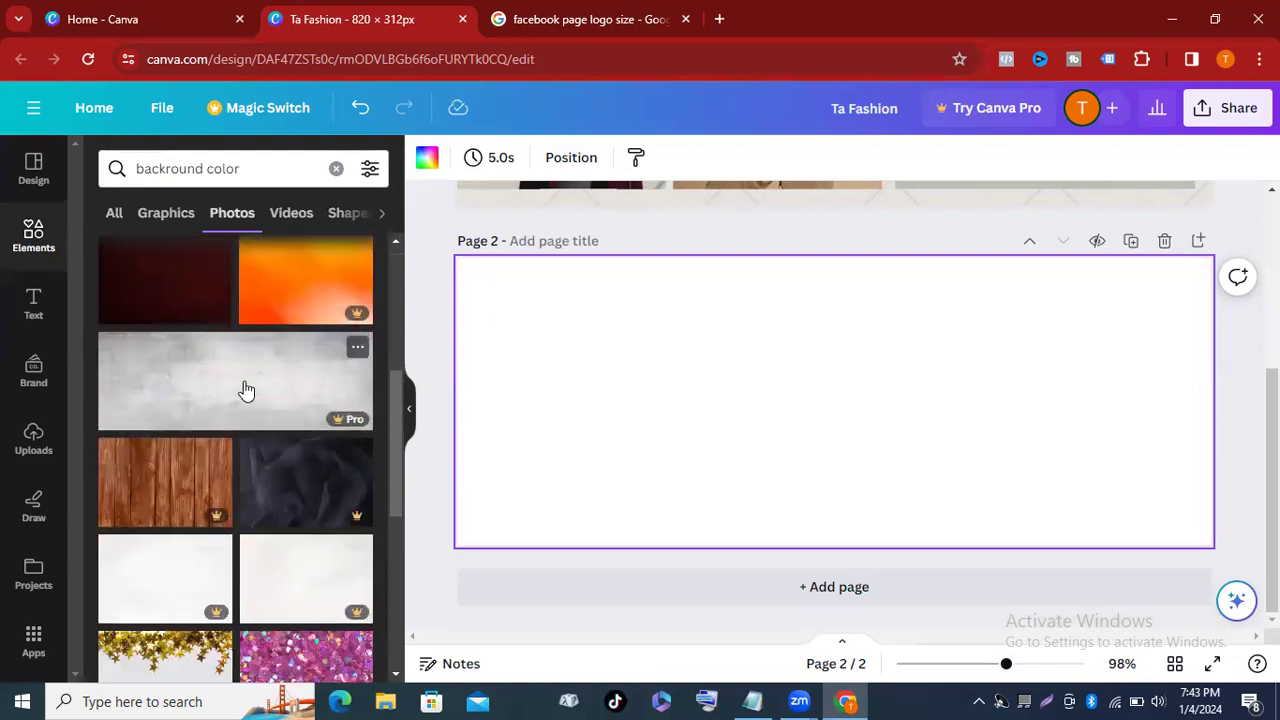
{"action": "scroll", "coordinate": [247, 390], "scroll_direction": "down", "scroll_amount": 2}
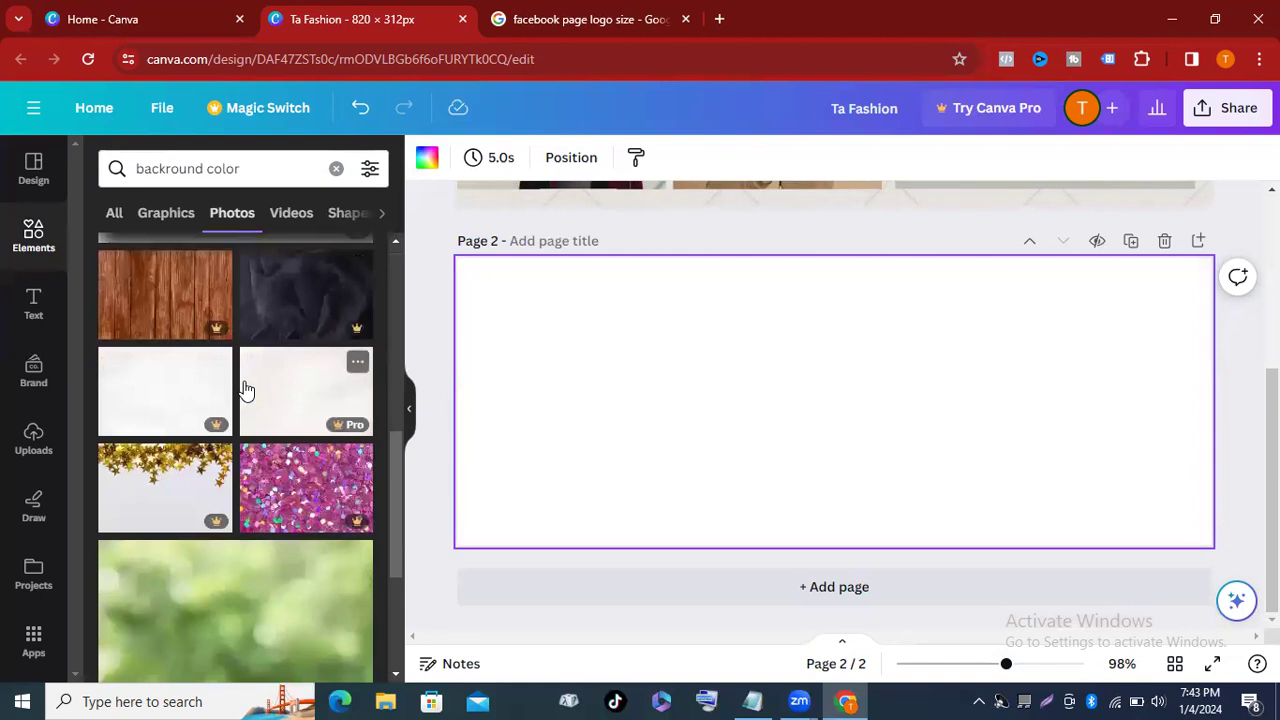
{"action": "scroll", "coordinate": [247, 390], "scroll_direction": "up", "scroll_amount": 2}
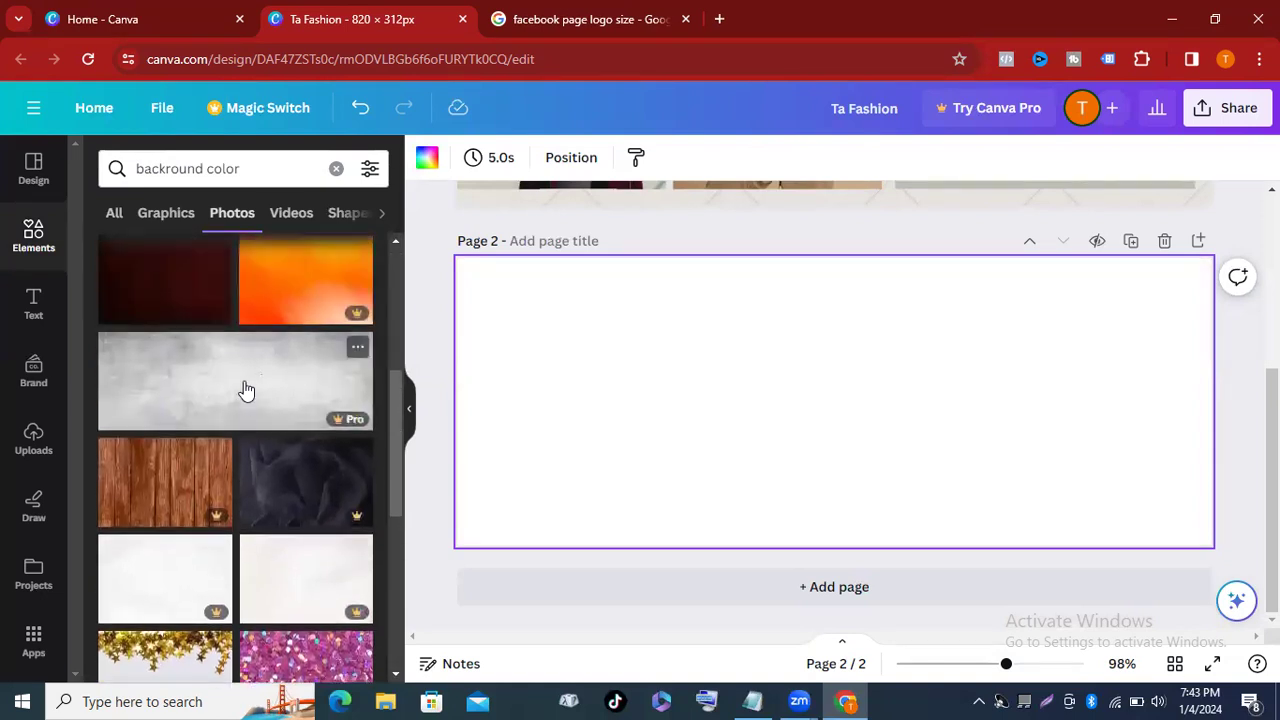
{"action": "left_click", "coordinate": [247, 390]}
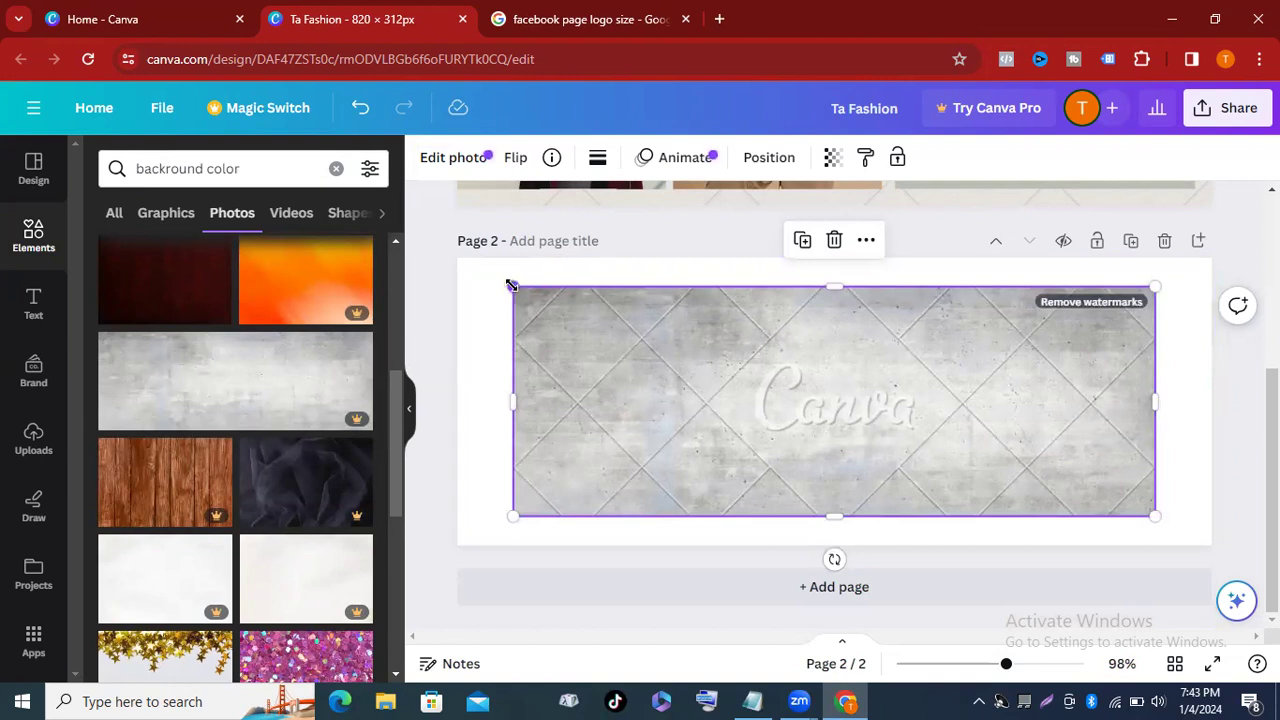
Enlarge and stretch the gray concrete photo until it covers the whole of page 2.
{"action": "left_click_drag", "start_coordinate": [500, 281], "coordinate": [457, 257]}
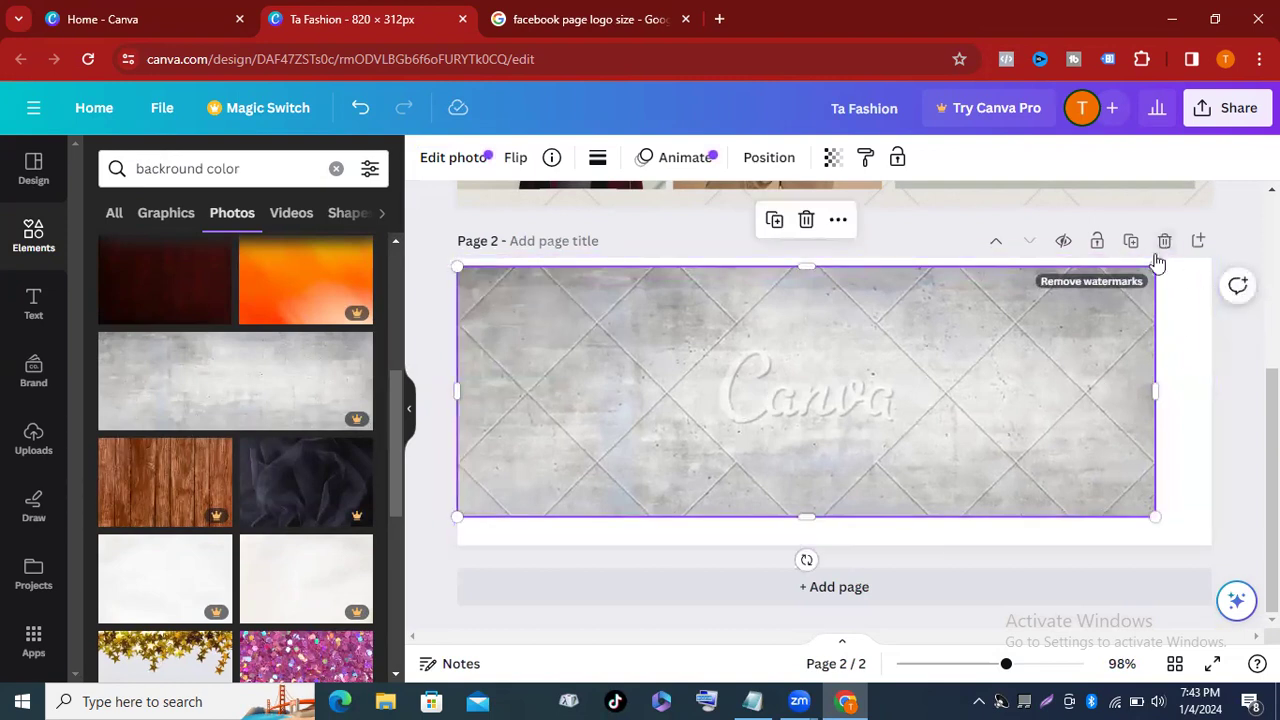
{"action": "left_click_drag", "start_coordinate": [1157, 262], "coordinate": [1220, 240]}
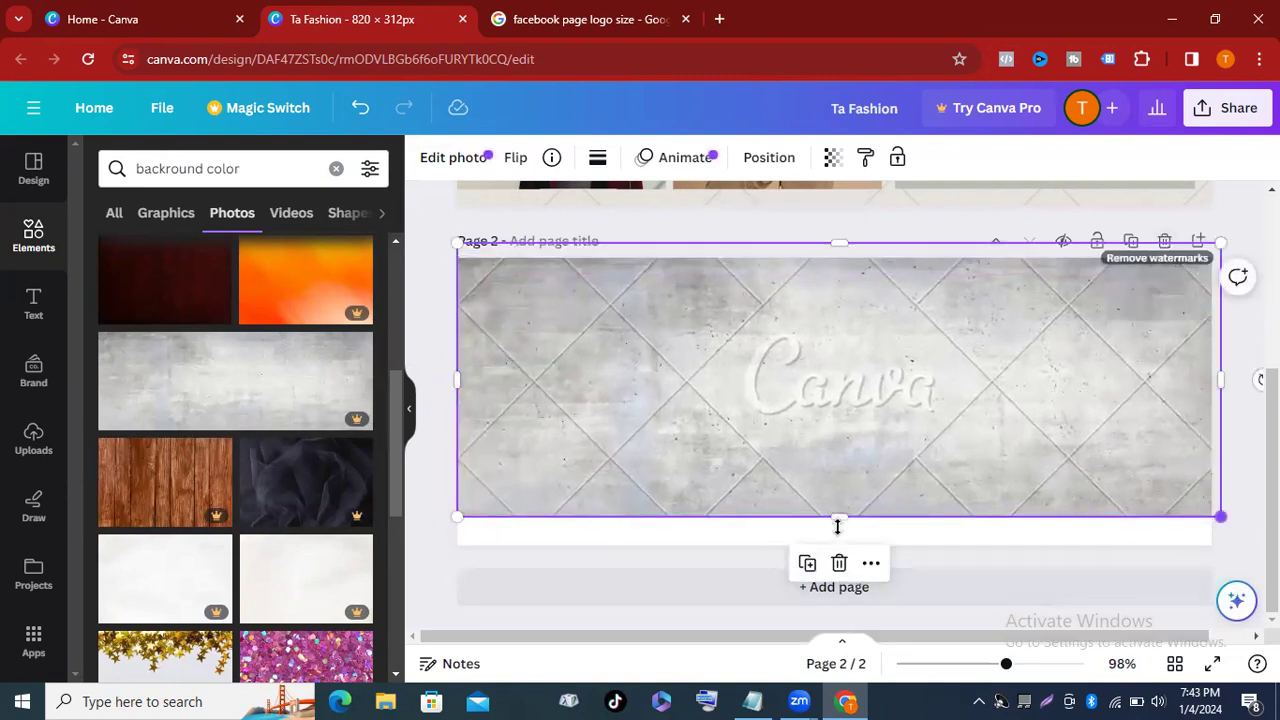
{"action": "left_click_drag", "start_coordinate": [838, 526], "coordinate": [838, 545]}
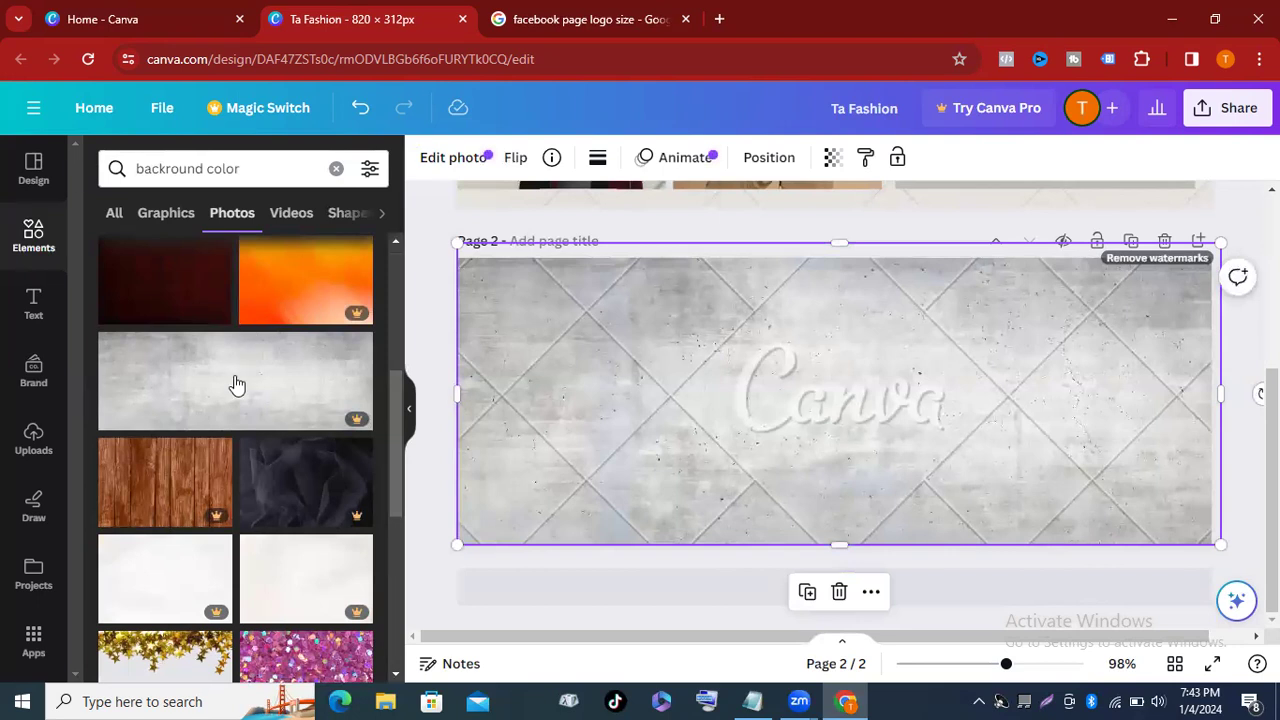
{"action": "scroll", "coordinate": [236, 385], "scroll_direction": "down", "scroll_amount": 2}
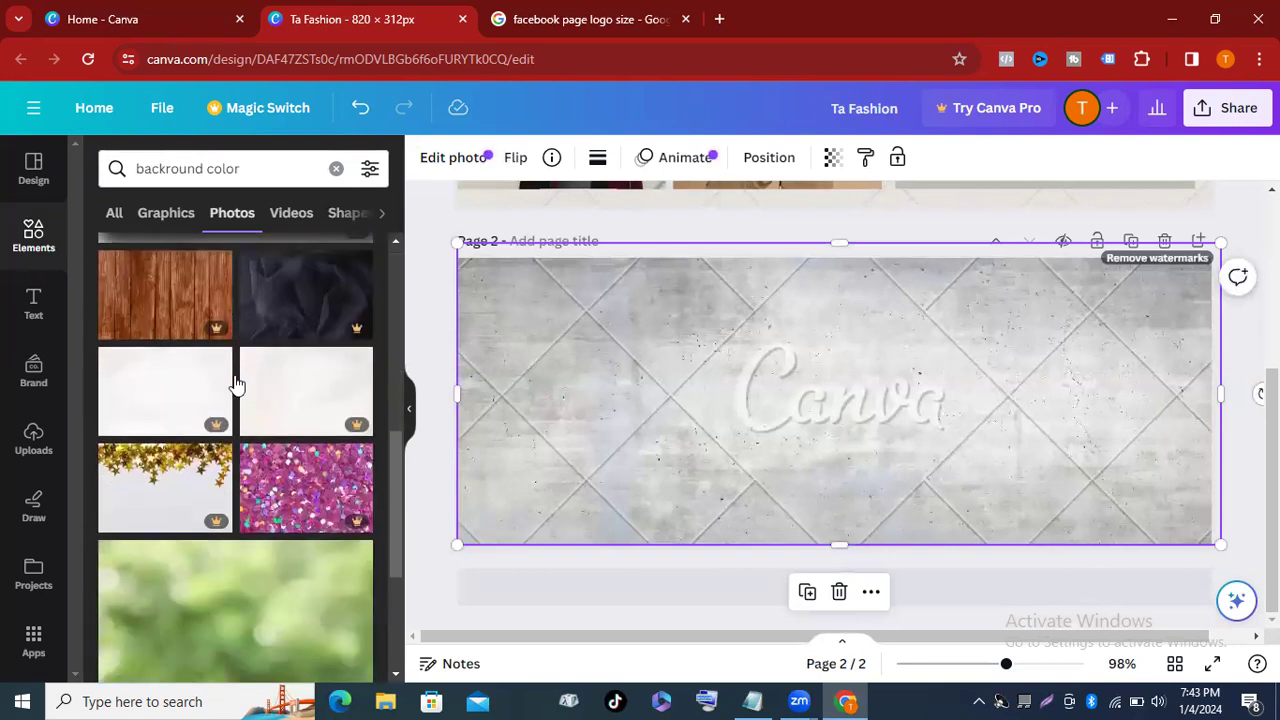
{"action": "scroll", "coordinate": [236, 385], "scroll_direction": "up", "scroll_amount": 4}
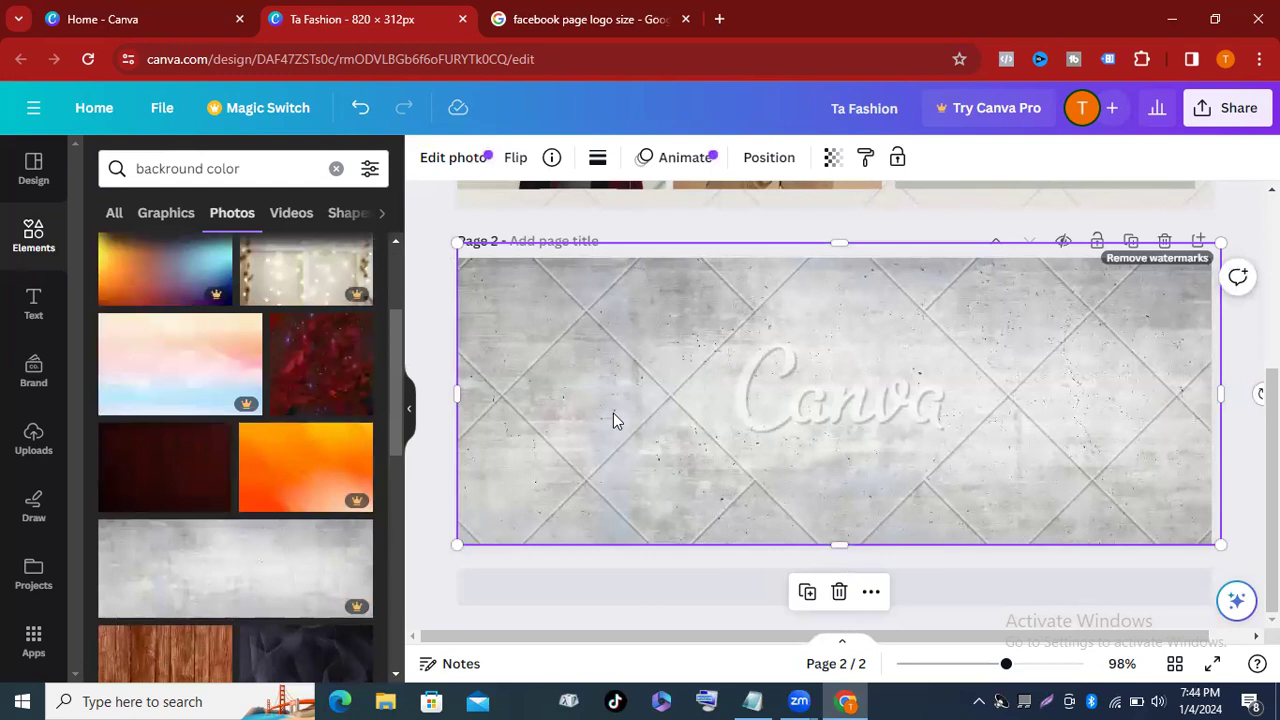
{"action": "scroll", "coordinate": [597, 349], "scroll_direction": "up", "scroll_amount": 1}
{"action": "scroll", "coordinate": [620, 416], "scroll_direction": "down", "scroll_amount": 1}
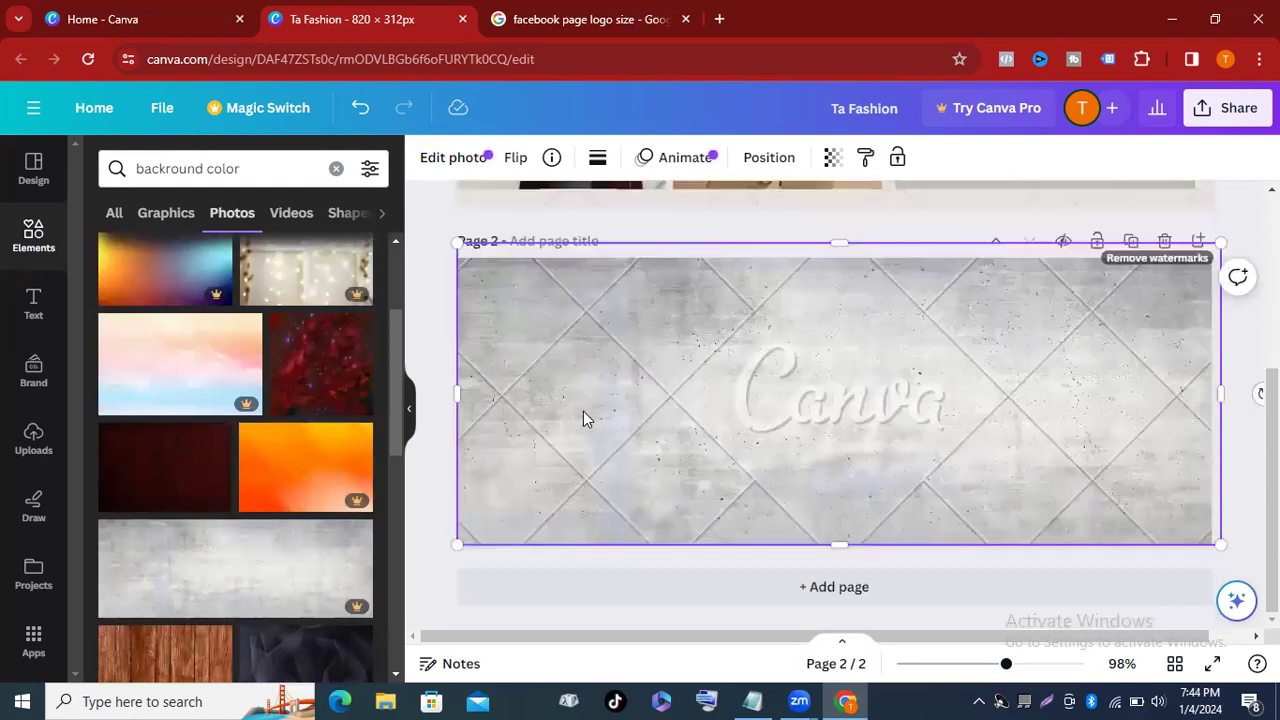
{"action": "scroll", "coordinate": [842, 259], "scroll_direction": "up", "scroll_amount": 1}
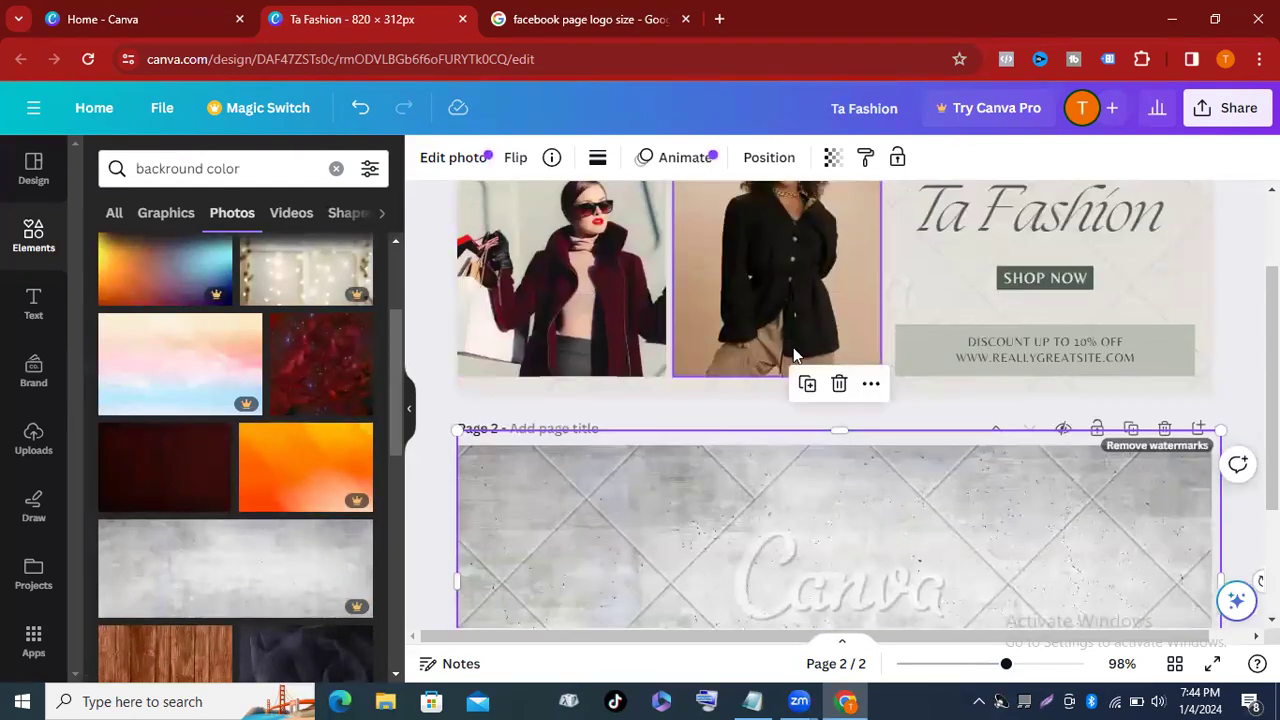
{"action": "scroll", "coordinate": [760, 355], "scroll_direction": "down", "scroll_amount": 1}
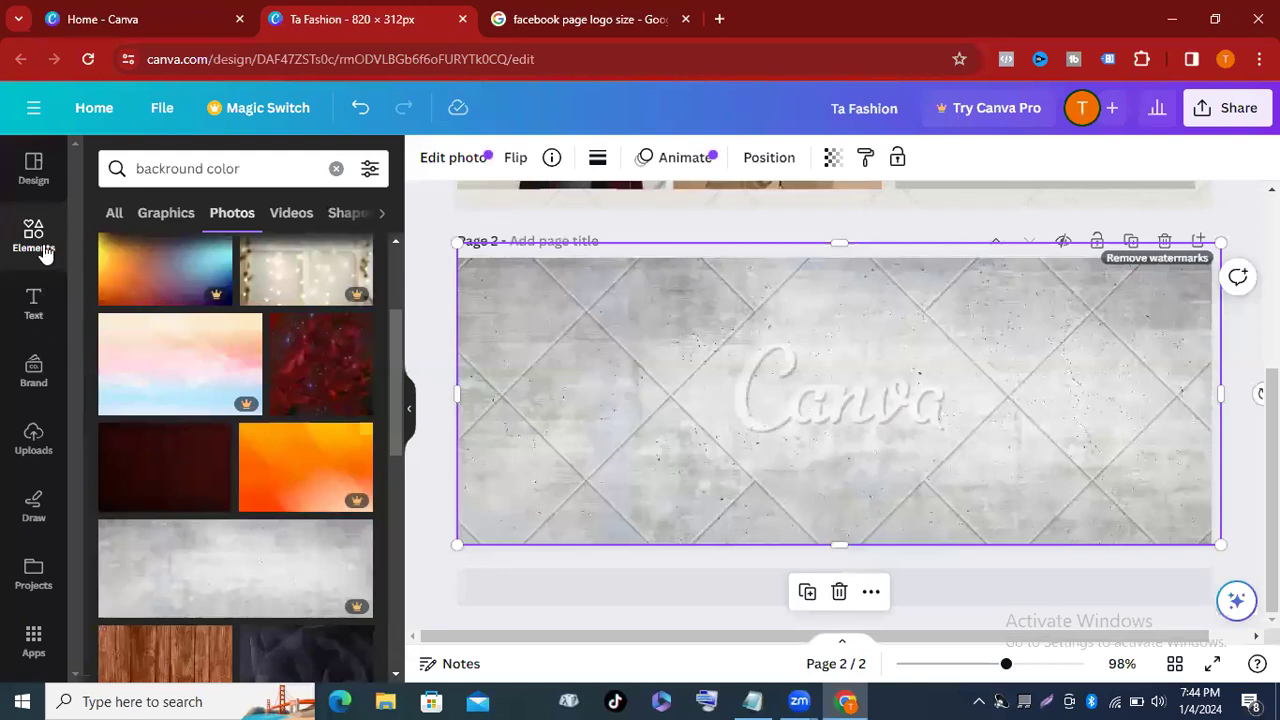
Replace the elements search term with "frame" and run the search.
{"action": "left_click", "coordinate": [240, 168]}
{"action": "key", "text": "BackSpace"}
{"action": "key", "text": "BackSpace"}
{"action": "key", "text": "BackSpace"}
{"action": "key", "text": "BackSpace"}
{"action": "key", "text": "BackSpace"}
{"action": "key", "text": "BackSpace"}
{"action": "key", "text": "BackSpace"}
{"action": "key", "text": "BackSpace"}
{"action": "key", "text": "BackSpace"}
{"action": "key", "text": "BackSpace"}
{"action": "key", "text": "BackSpace"}
{"action": "key", "text": "BackSpace"}
{"action": "key", "text": "BackSpace"}
{"action": "key", "text": "BackSpace"}
{"action": "key", "text": "BackSpace"}
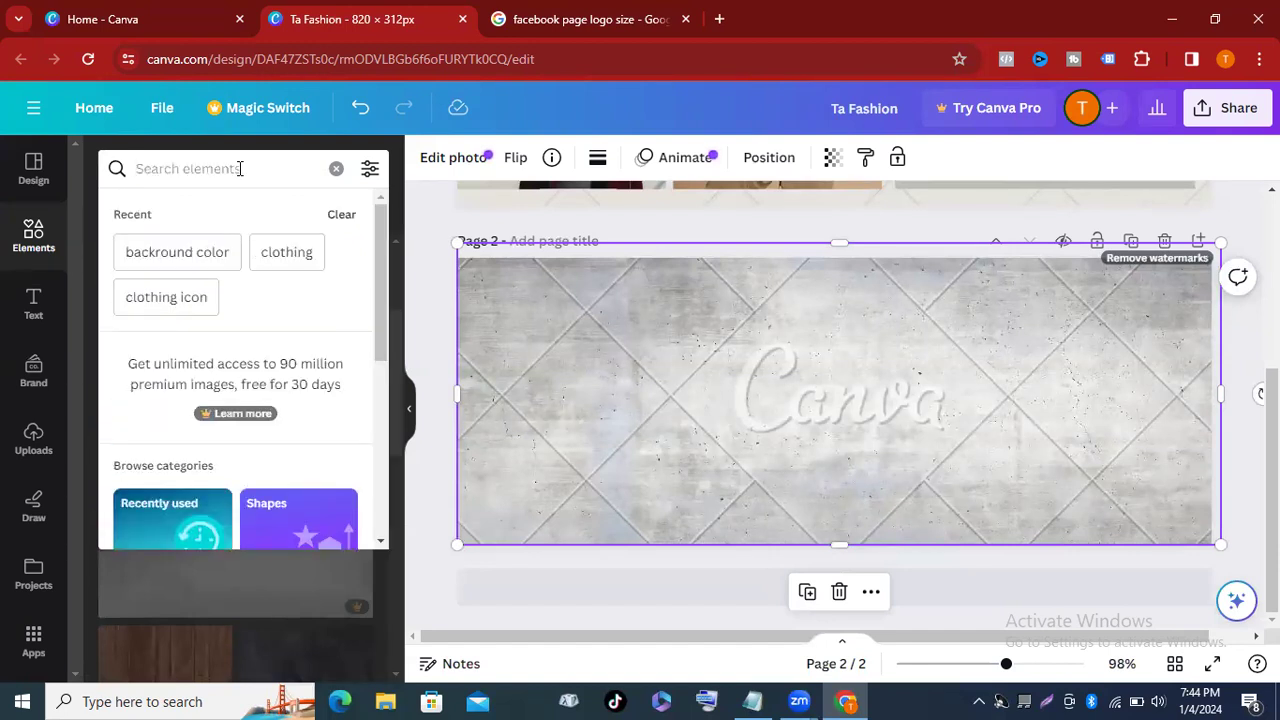
{"action": "type", "text": "fram"}
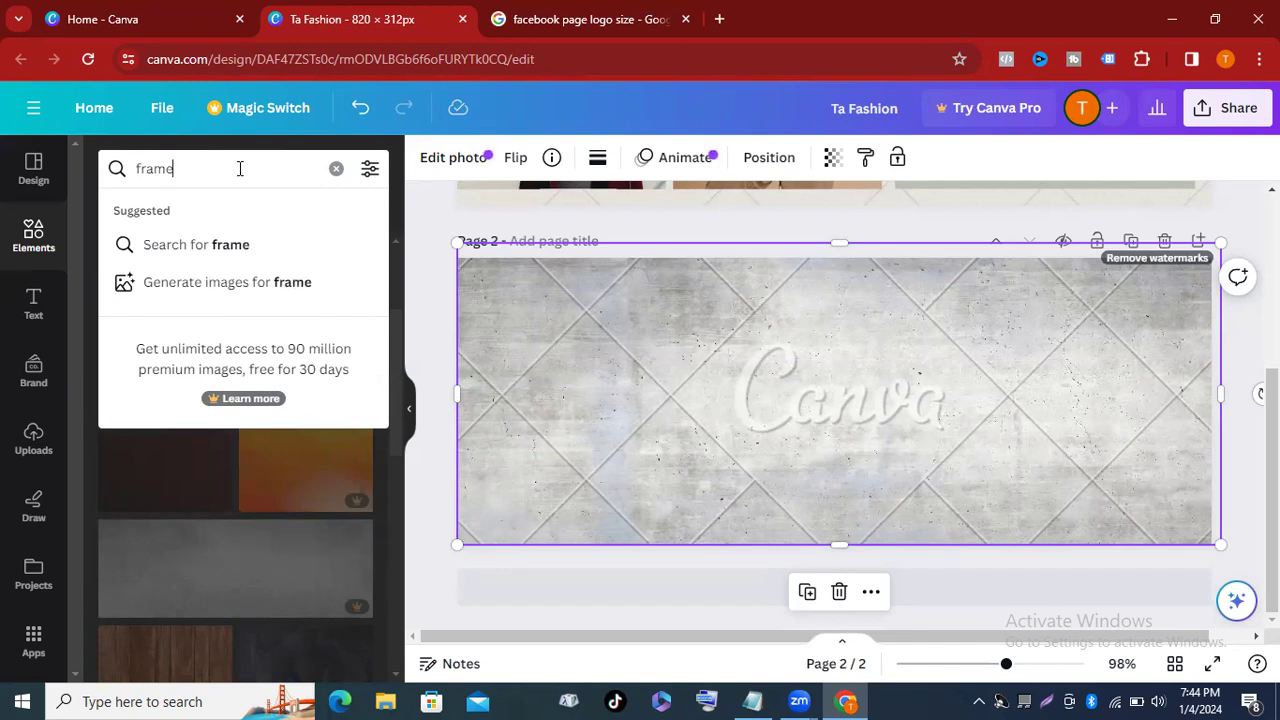
{"action": "type", "text": "e"}
{"action": "key", "text": "Return"}
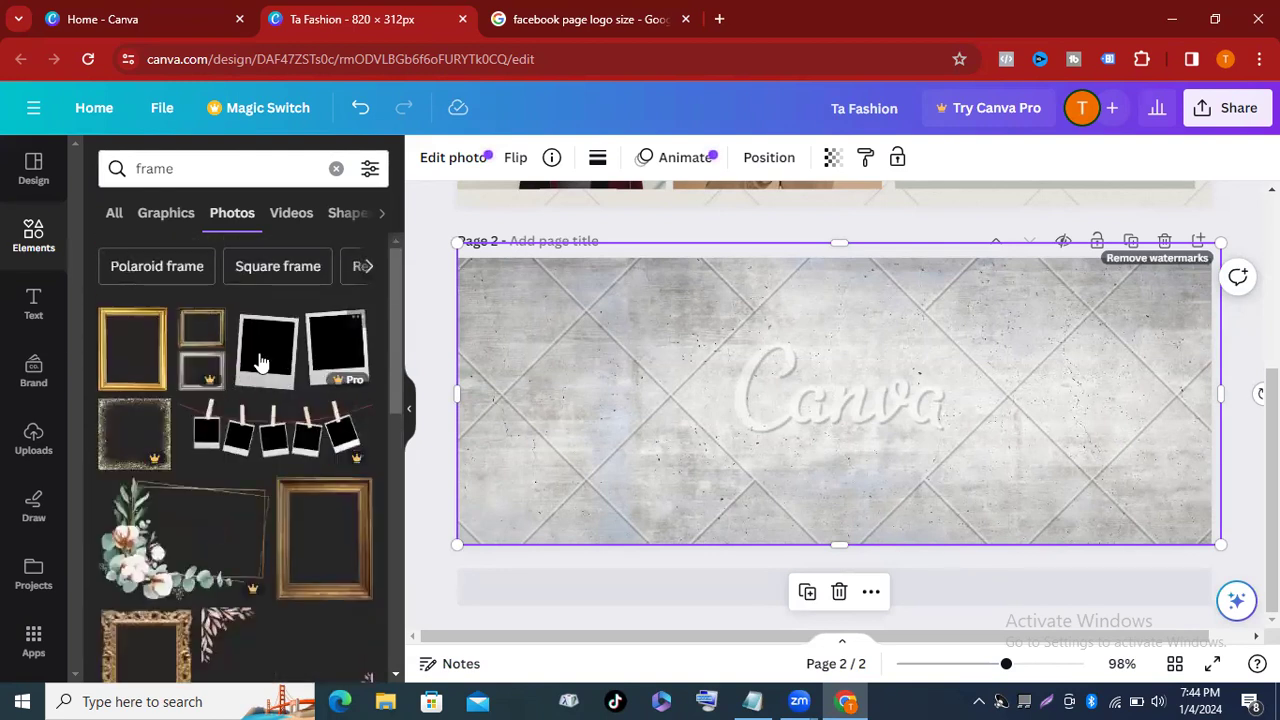
Add the upright dark brown photo frame with a white inner border, enlarge it slightly, and place it at page 2's upper-left corner.
{"action": "scroll", "coordinate": [191, 417], "scroll_direction": "down", "scroll_amount": 6}
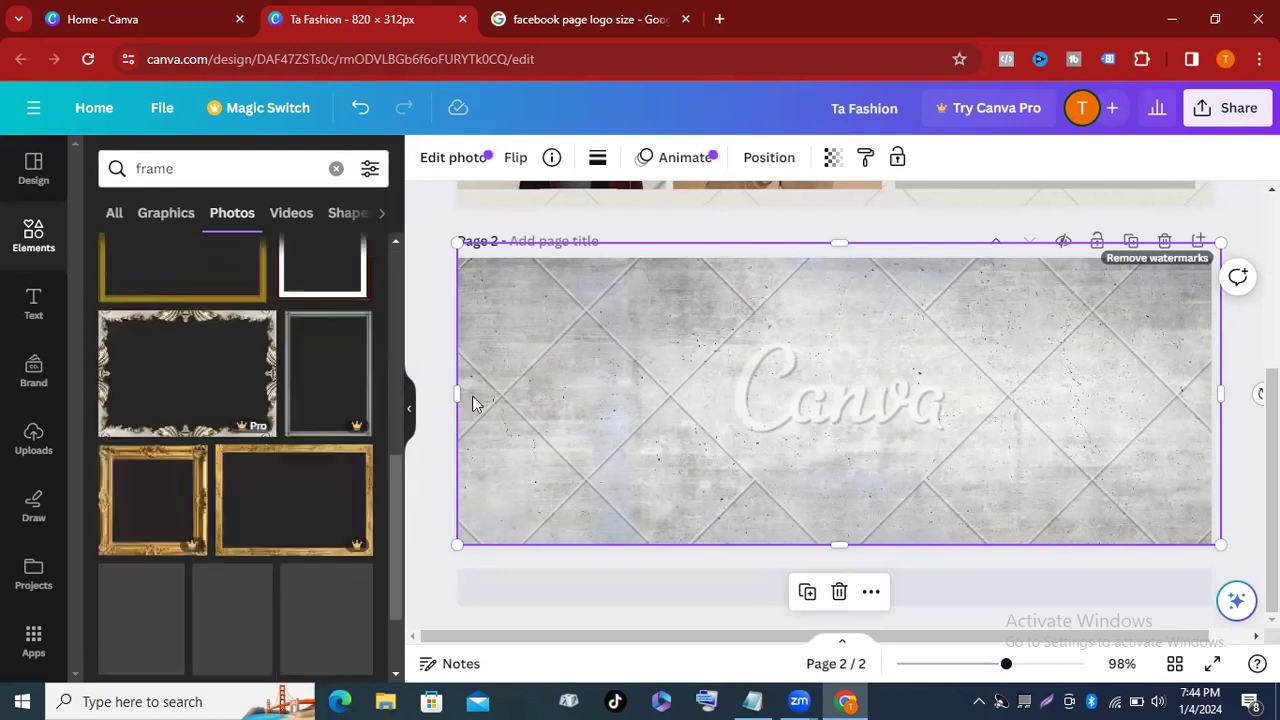
{"action": "scroll", "coordinate": [286, 420], "scroll_direction": "up", "scroll_amount": 1}
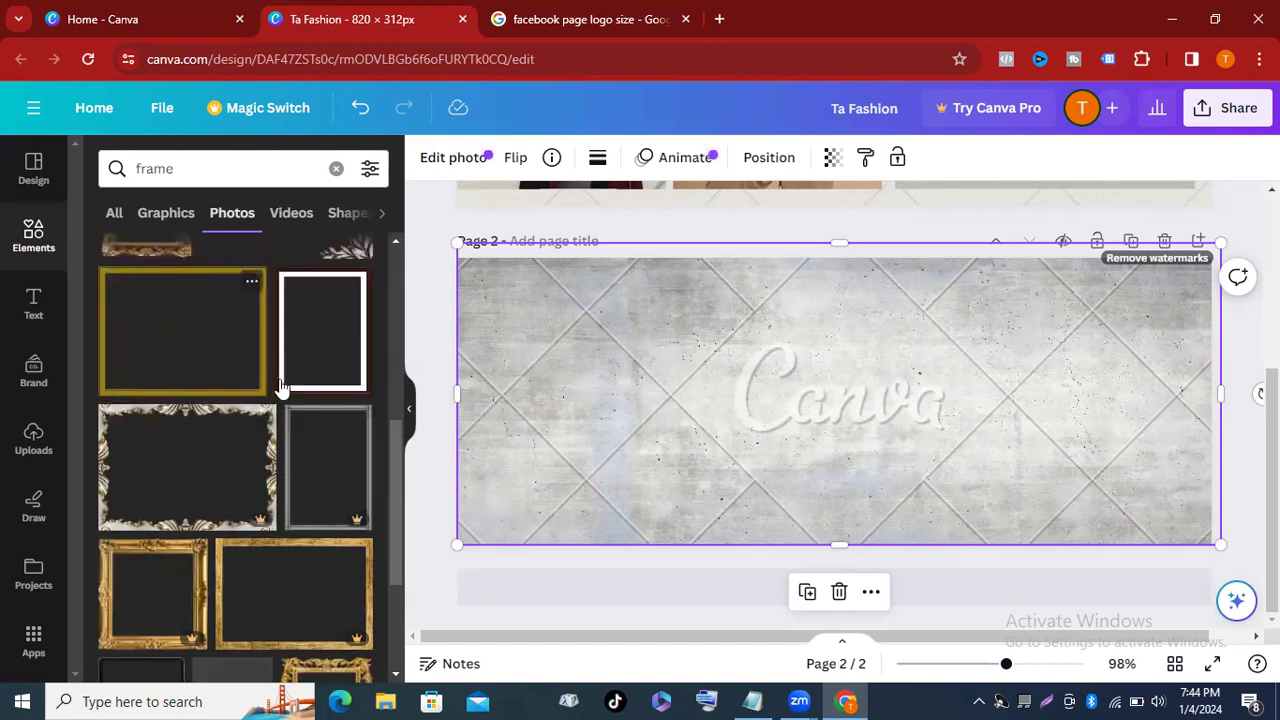
{"action": "scroll", "coordinate": [220, 480], "scroll_direction": "down", "scroll_amount": 2}
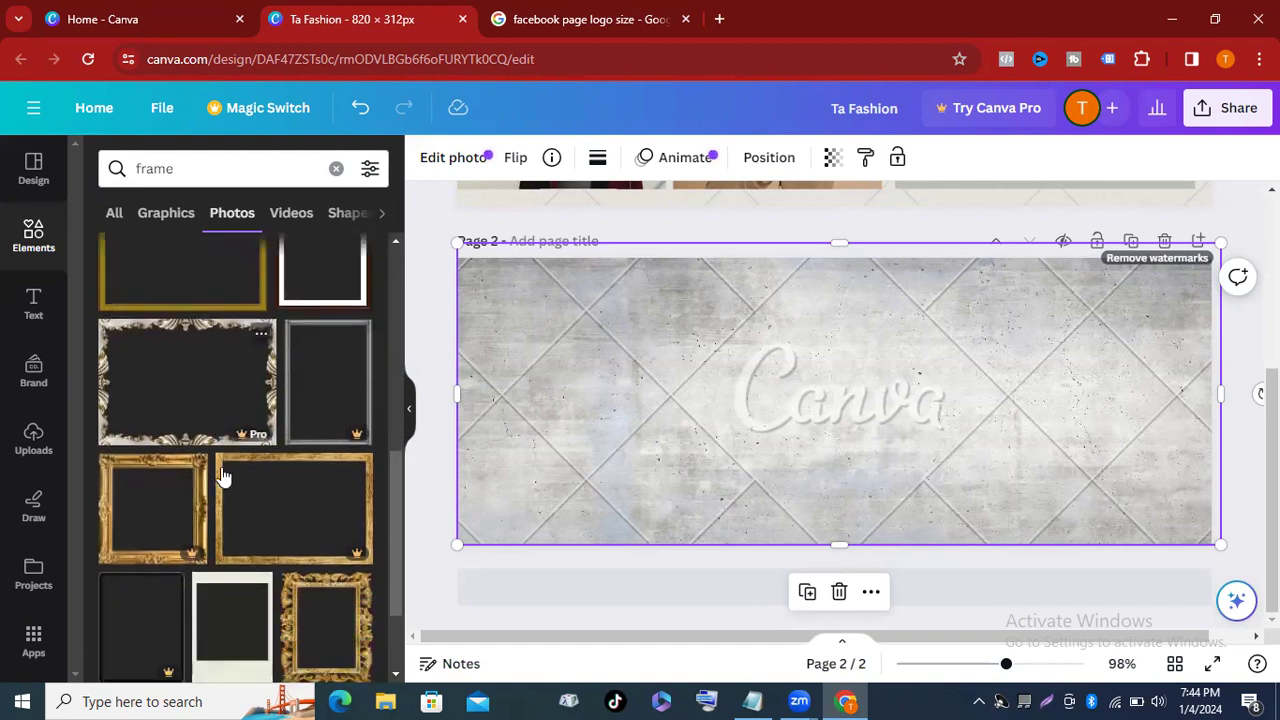
{"action": "scroll", "coordinate": [151, 451], "scroll_direction": "down", "scroll_amount": 2}
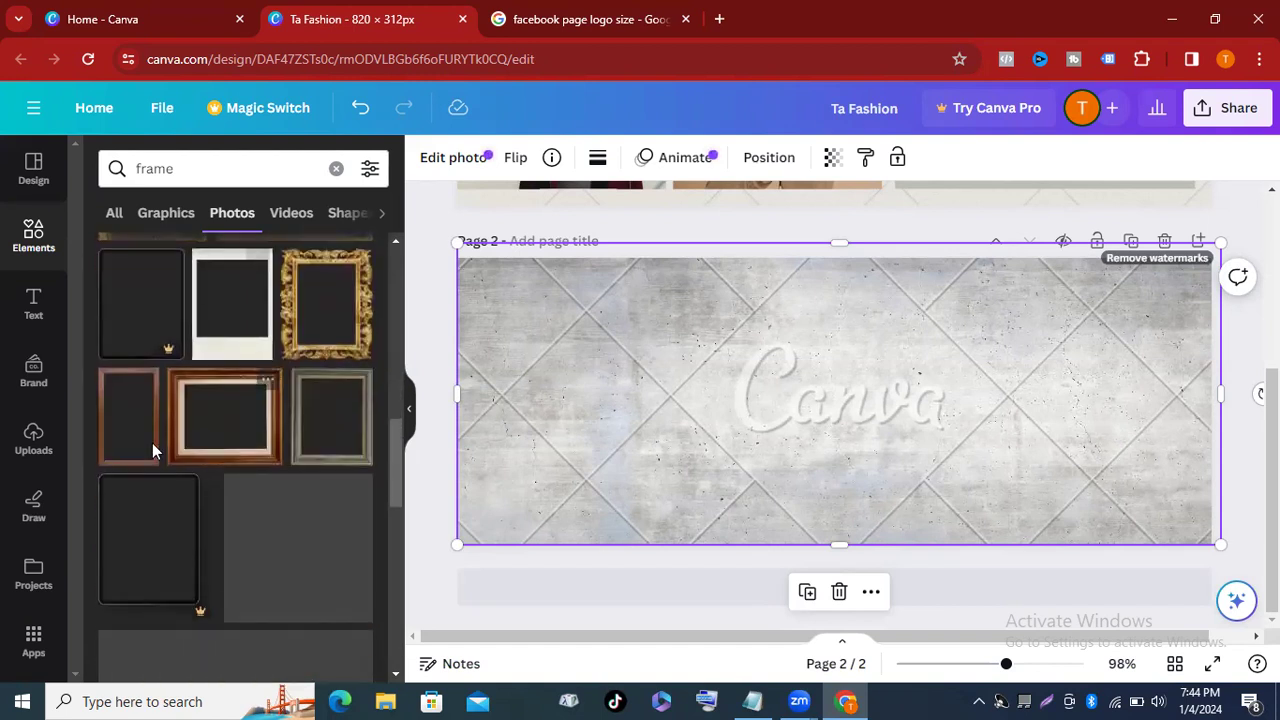
{"action": "scroll", "coordinate": [195, 458], "scroll_direction": "down", "scroll_amount": 4}
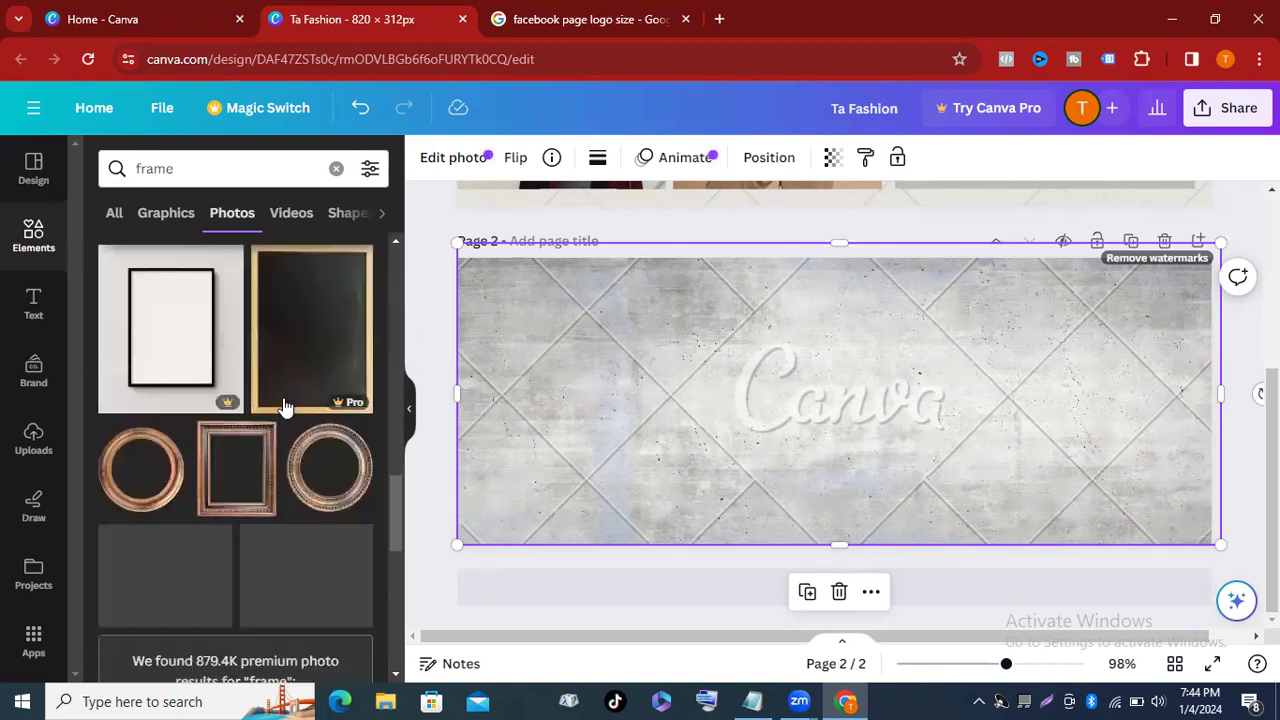
{"action": "scroll", "coordinate": [312, 450], "scroll_direction": "down", "scroll_amount": 6}
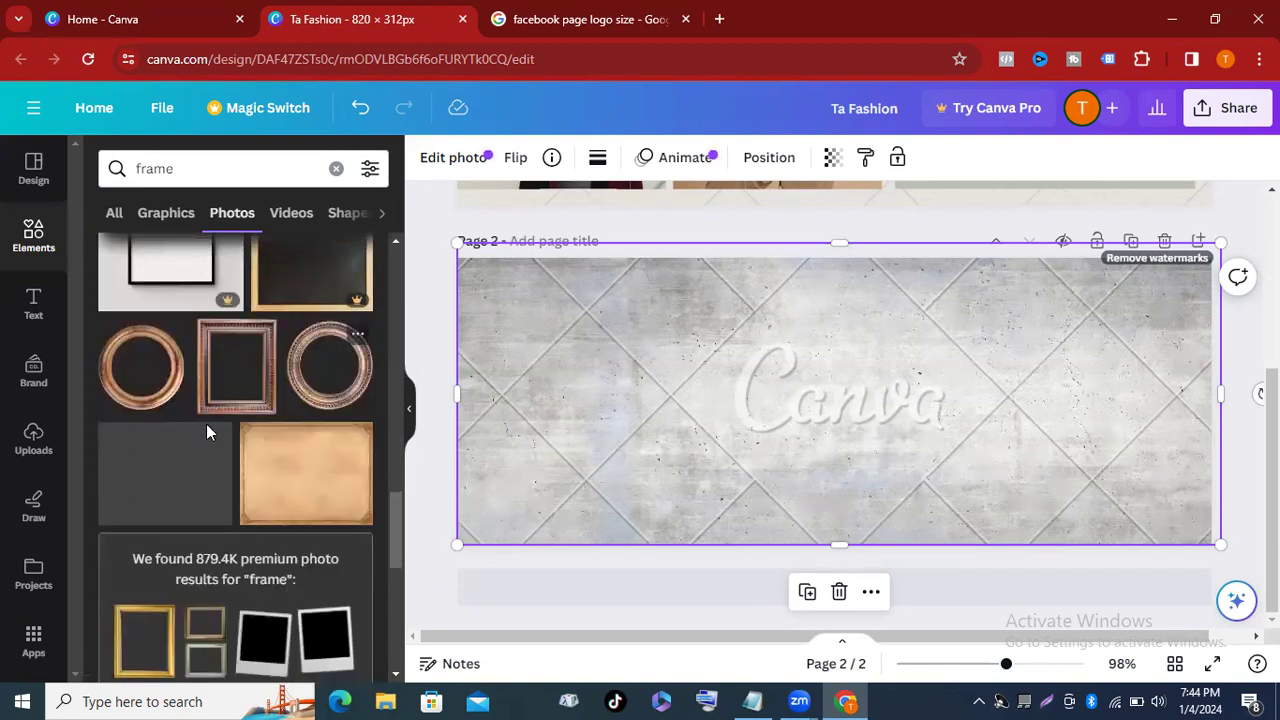
{"action": "scroll", "coordinate": [229, 433], "scroll_direction": "up", "scroll_amount": 5}
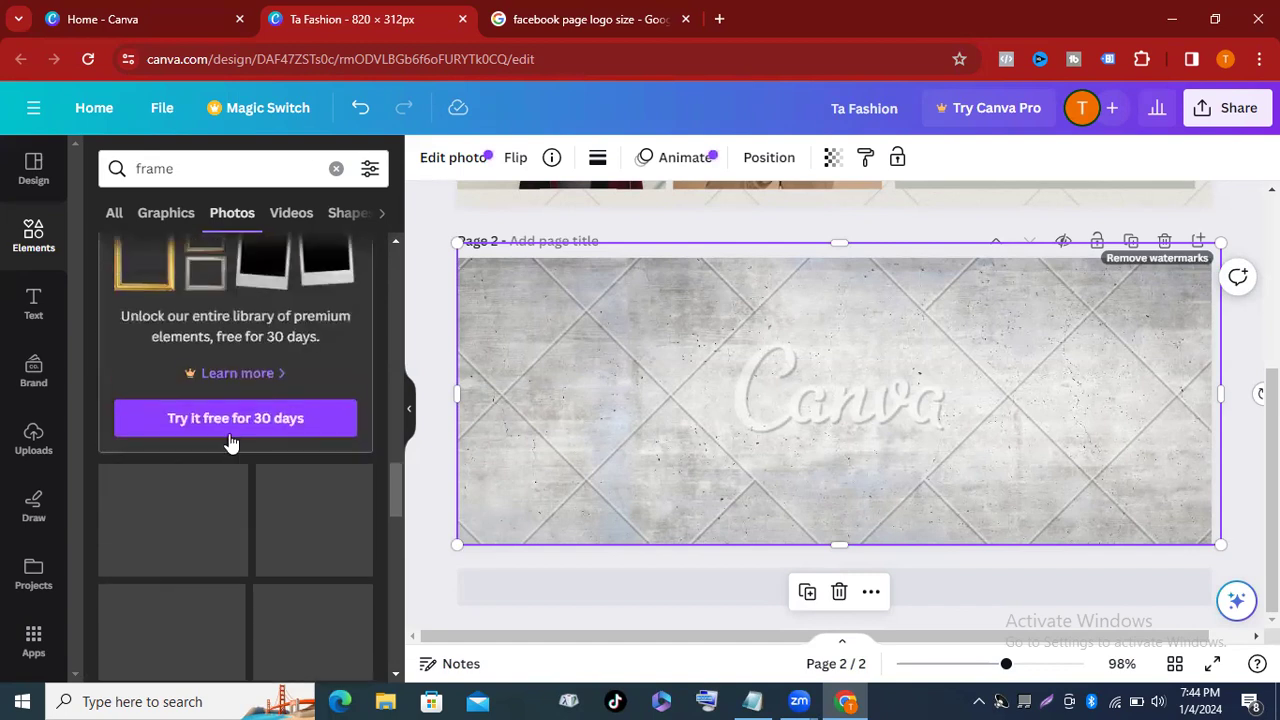
{"action": "scroll", "coordinate": [229, 433], "scroll_direction": "up", "scroll_amount": 5}
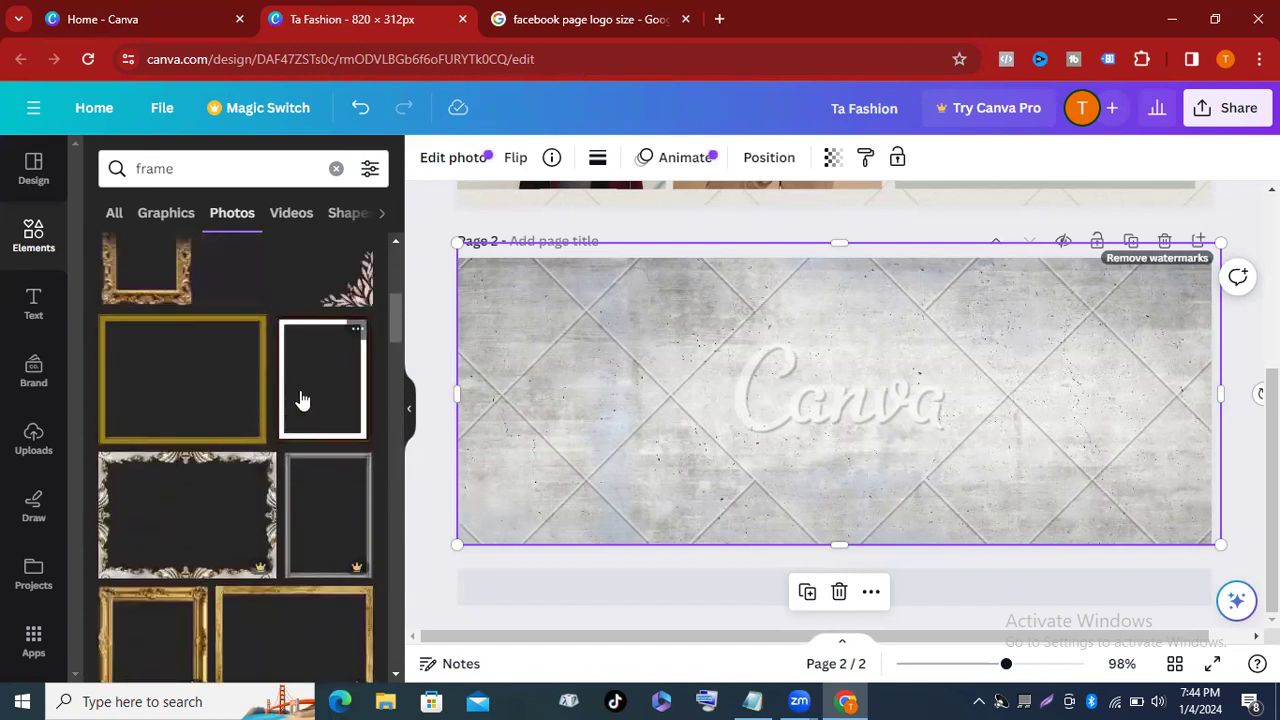
{"action": "left_click", "coordinate": [302, 400]}
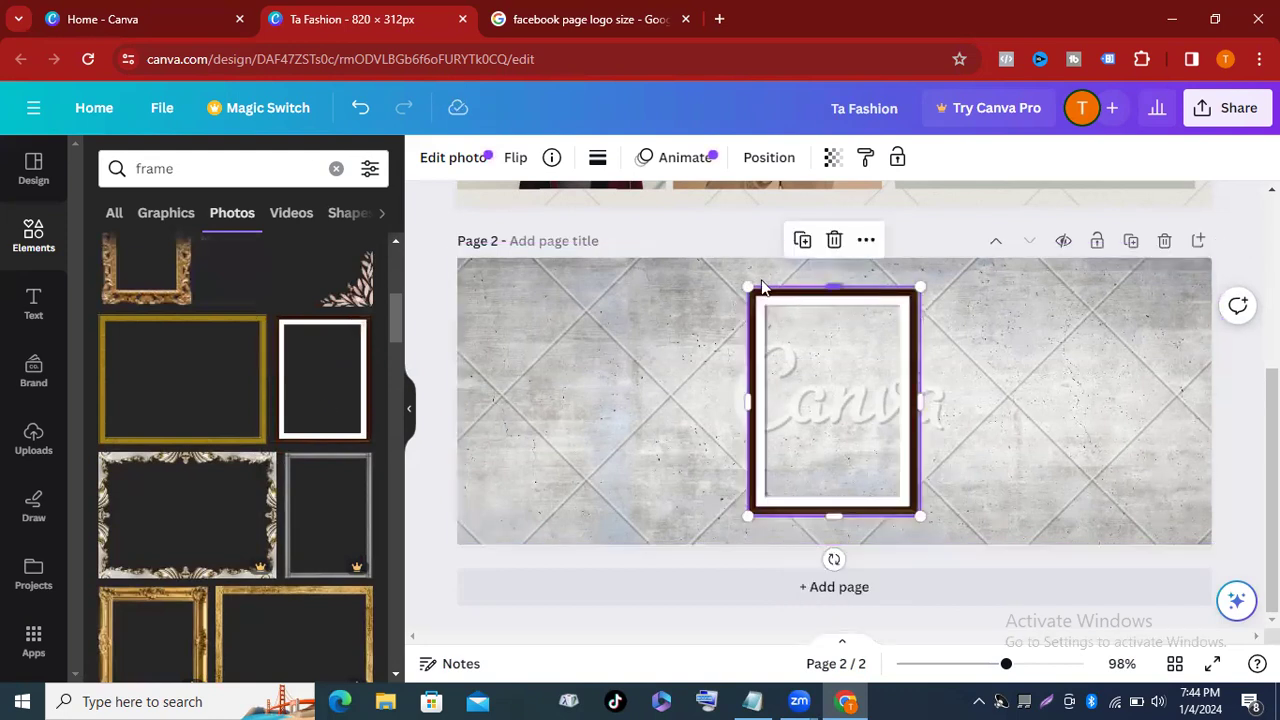
{"action": "left_click_drag", "start_coordinate": [746, 285], "coordinate": [722, 262]}
{"action": "left_click_drag", "start_coordinate": [800, 371], "coordinate": [533, 364]}
Add a second copy of the brown and white frame, enlarge it to match the first, and place it just beside it.
{"action": "left_click", "coordinate": [306, 371]}
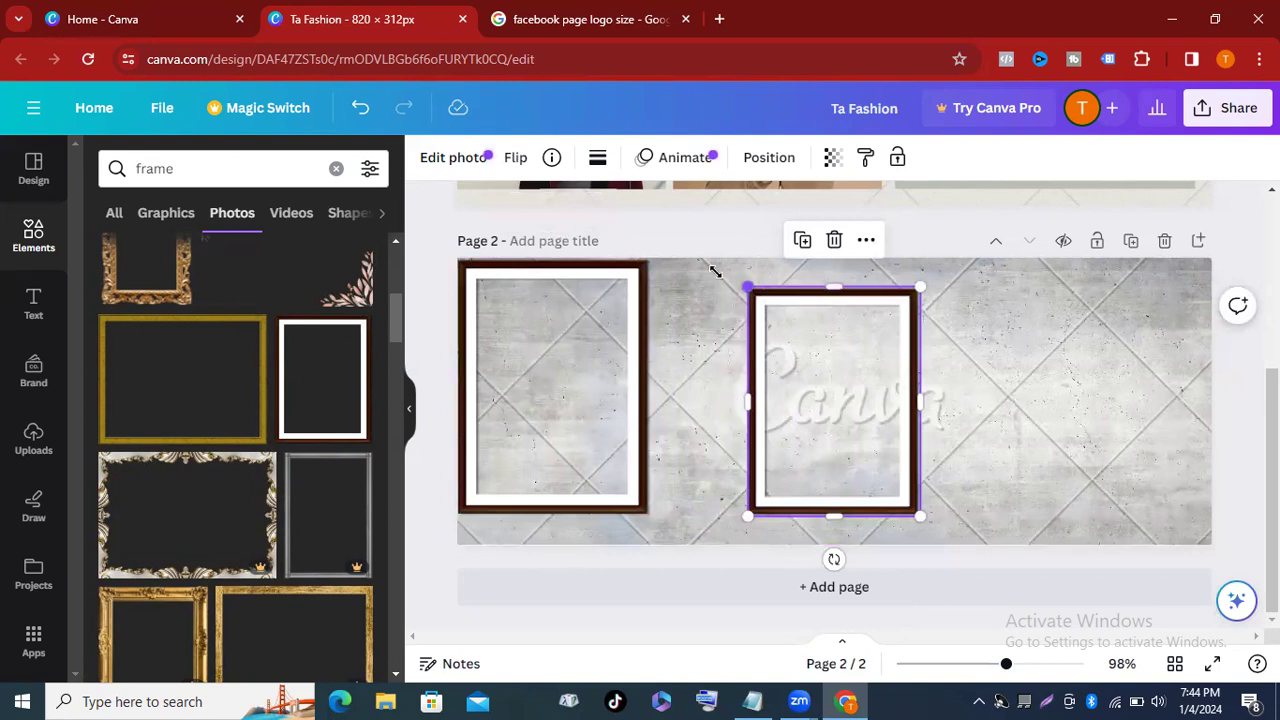
{"action": "left_click_drag", "start_coordinate": [715, 271], "coordinate": [709, 263]}
{"action": "left_click_drag", "start_coordinate": [811, 354], "coordinate": [740, 345]}
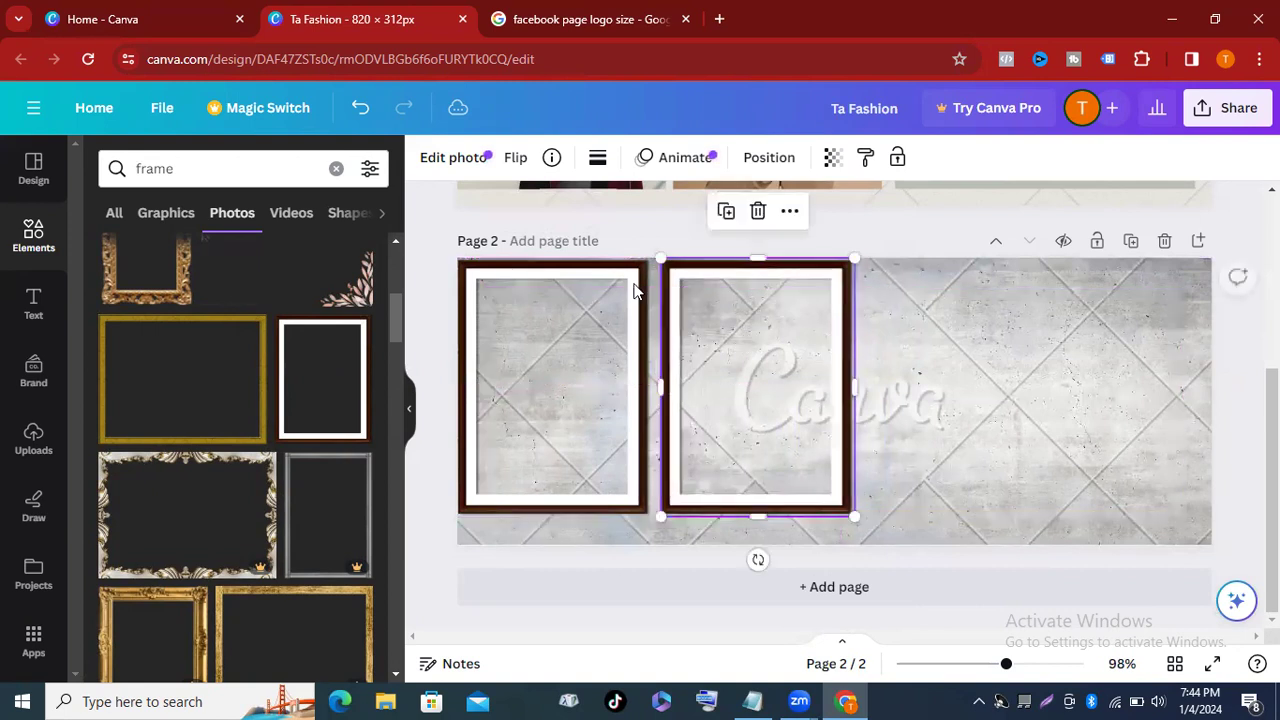
Add a third copy of the brown and white frame beside the second one and enlarge it to a similar size.
{"action": "left_click", "coordinate": [318, 387]}
{"action": "left_click_drag", "start_coordinate": [860, 380], "coordinate": [968, 350]}
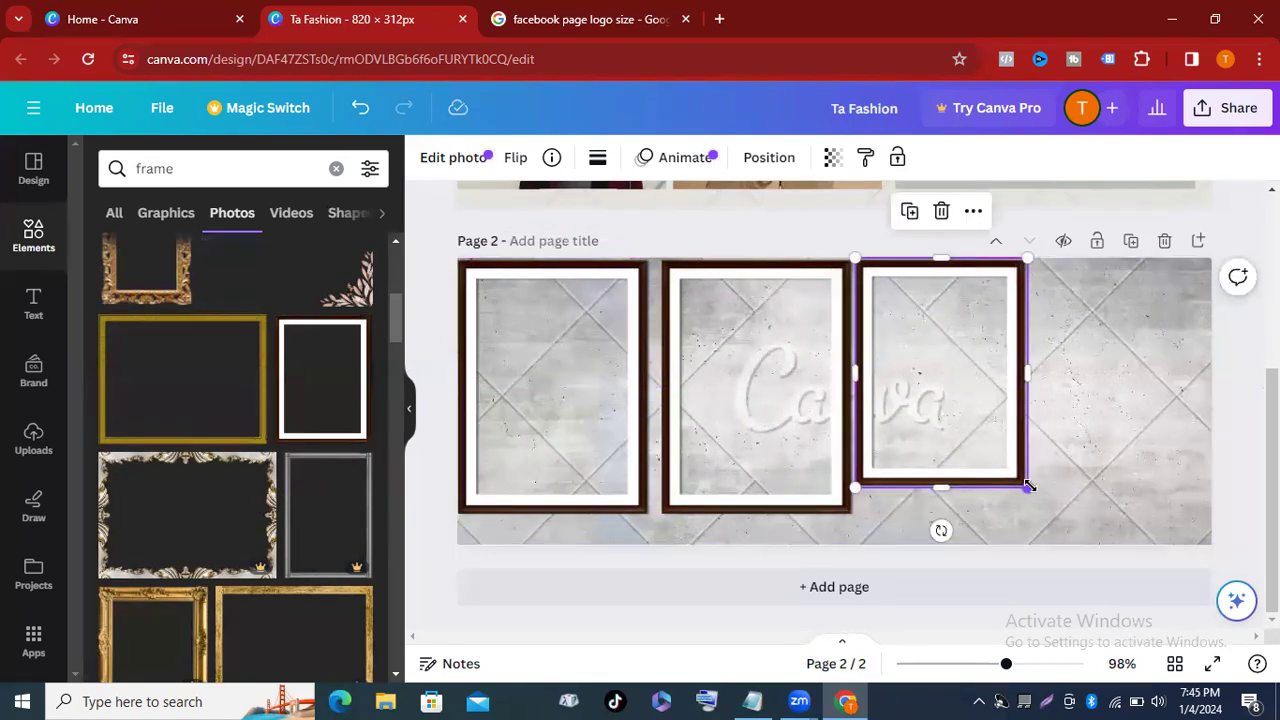
{"action": "left_click_drag", "start_coordinate": [1029, 487], "coordinate": [1062, 510]}
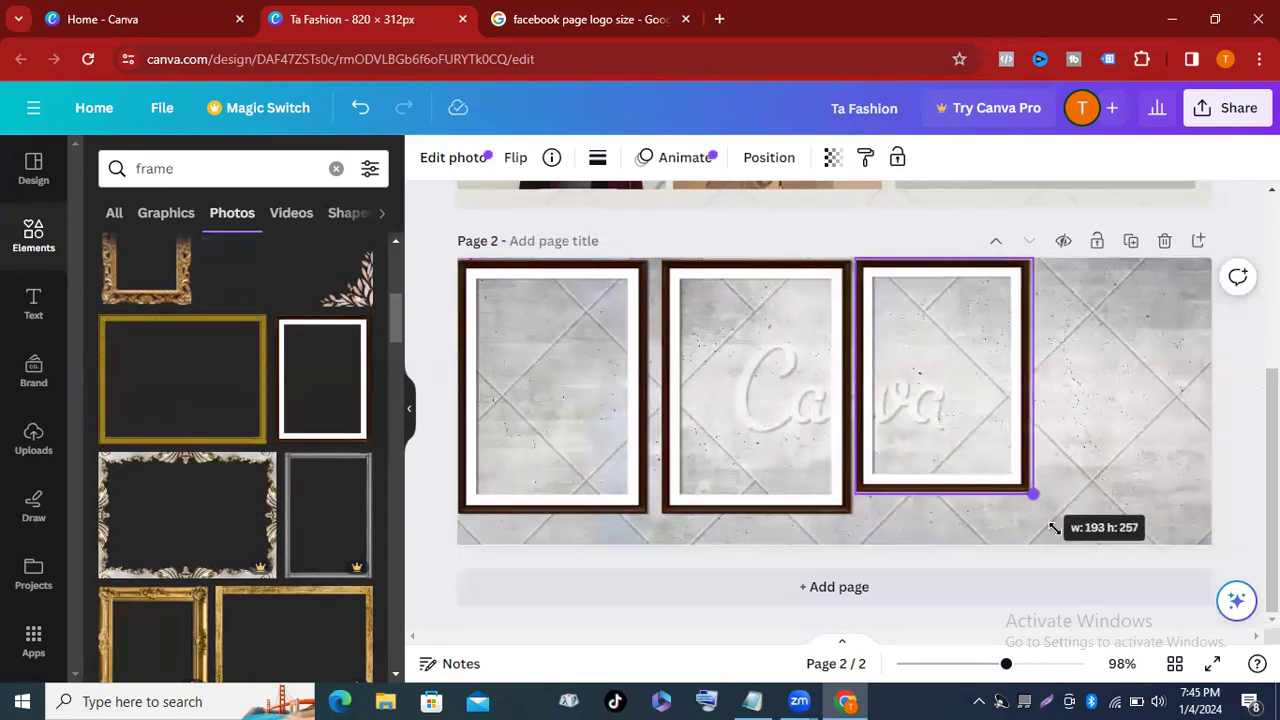
Resize the third frame to match the other two, duplicate it, and place the copy beside it as a fourth frame.
{"action": "left_click_drag", "start_coordinate": [953, 452], "coordinate": [1000, 456]}
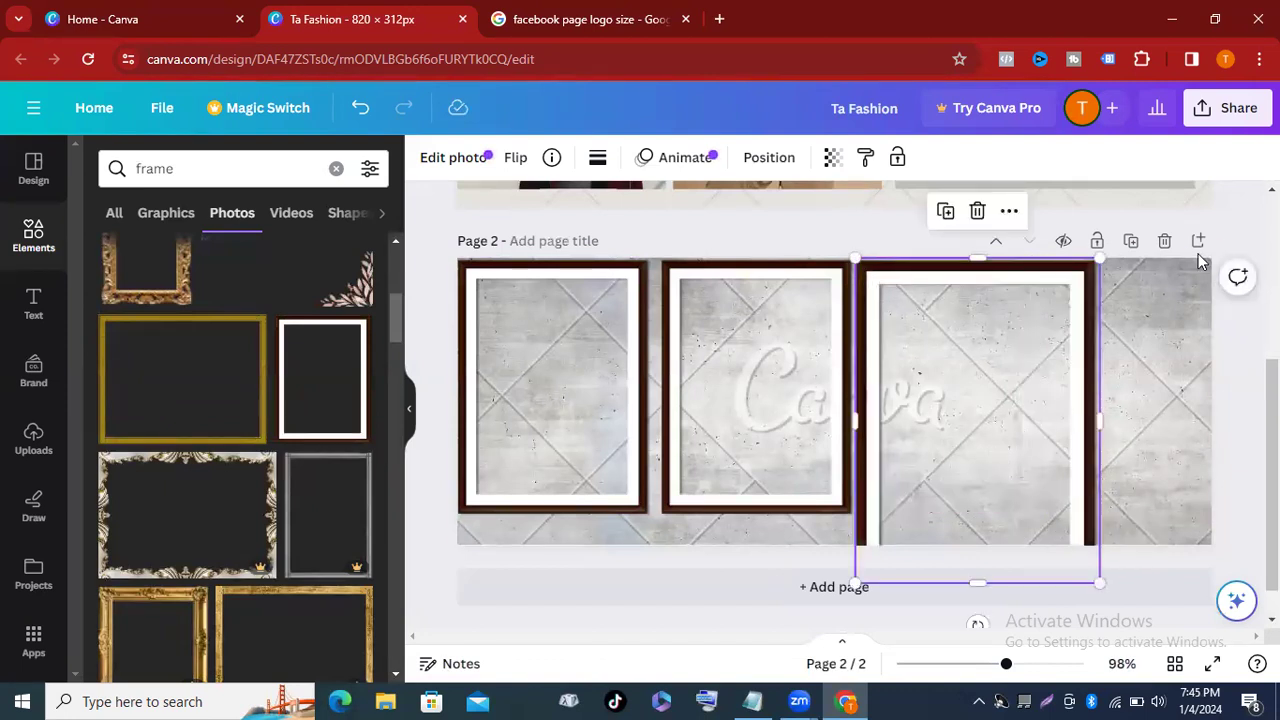
{"action": "left_click_drag", "start_coordinate": [1098, 258], "coordinate": [1040, 334]}
{"action": "left_click_drag", "start_coordinate": [920, 434], "coordinate": [929, 359]}
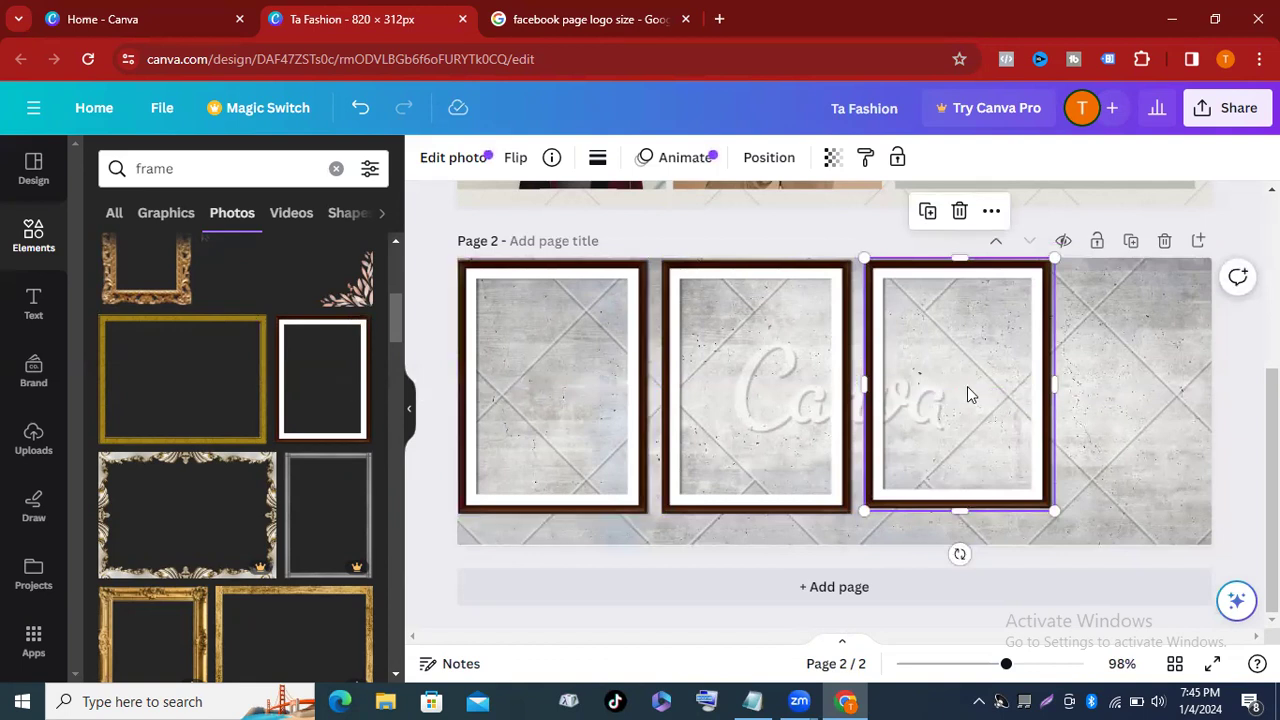
{"action": "left_click", "coordinate": [928, 212]}
{"action": "left_click_drag", "start_coordinate": [983, 374], "coordinate": [1144, 362]}
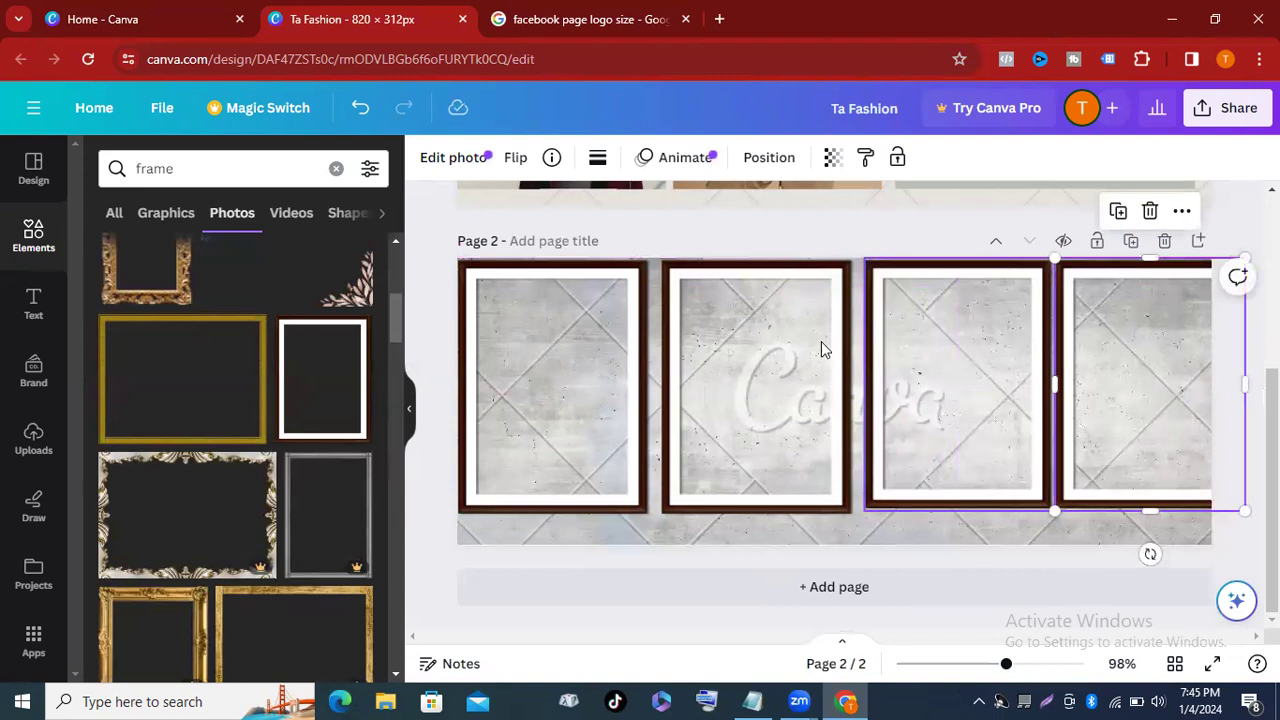
Try to shrink the second frame slightly and move it right beside the first one.
{"action": "left_click", "coordinate": [825, 277]}
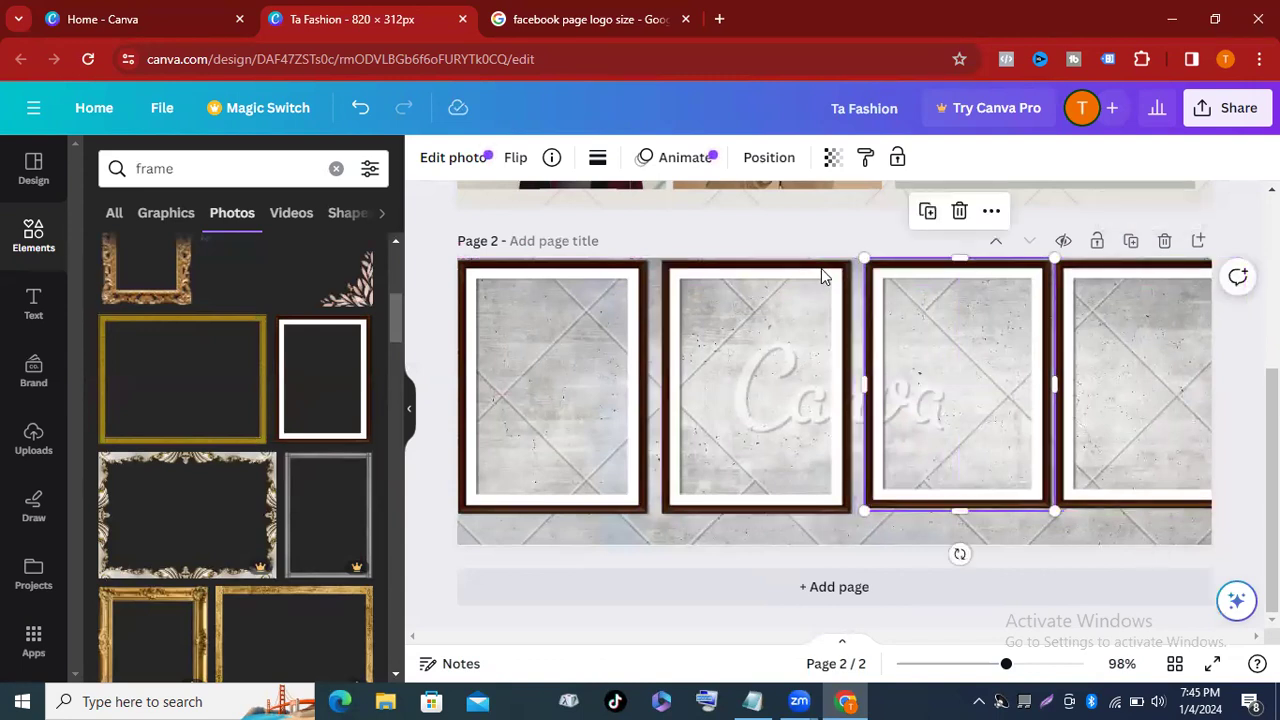
{"action": "left_click", "coordinate": [843, 264]}
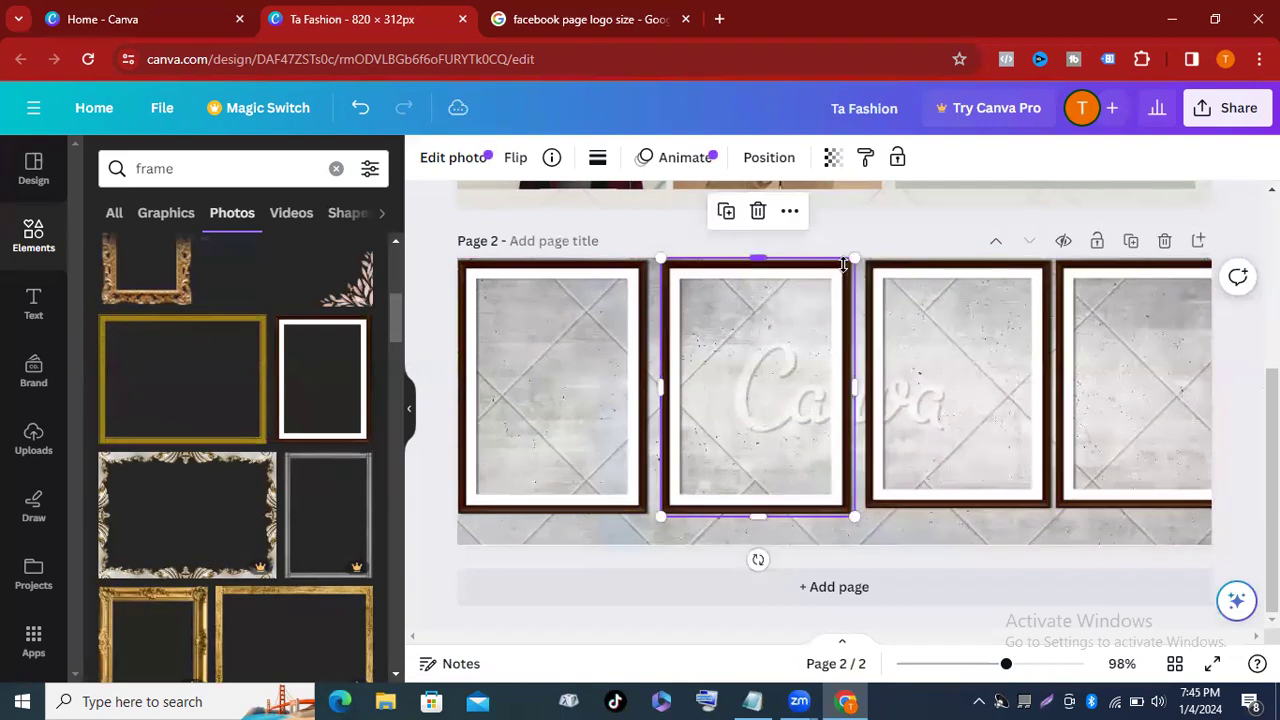
{"action": "left_click_drag", "start_coordinate": [853, 252], "coordinate": [840, 270]}
{"action": "left_click_drag", "start_coordinate": [777, 329], "coordinate": [760, 349]}
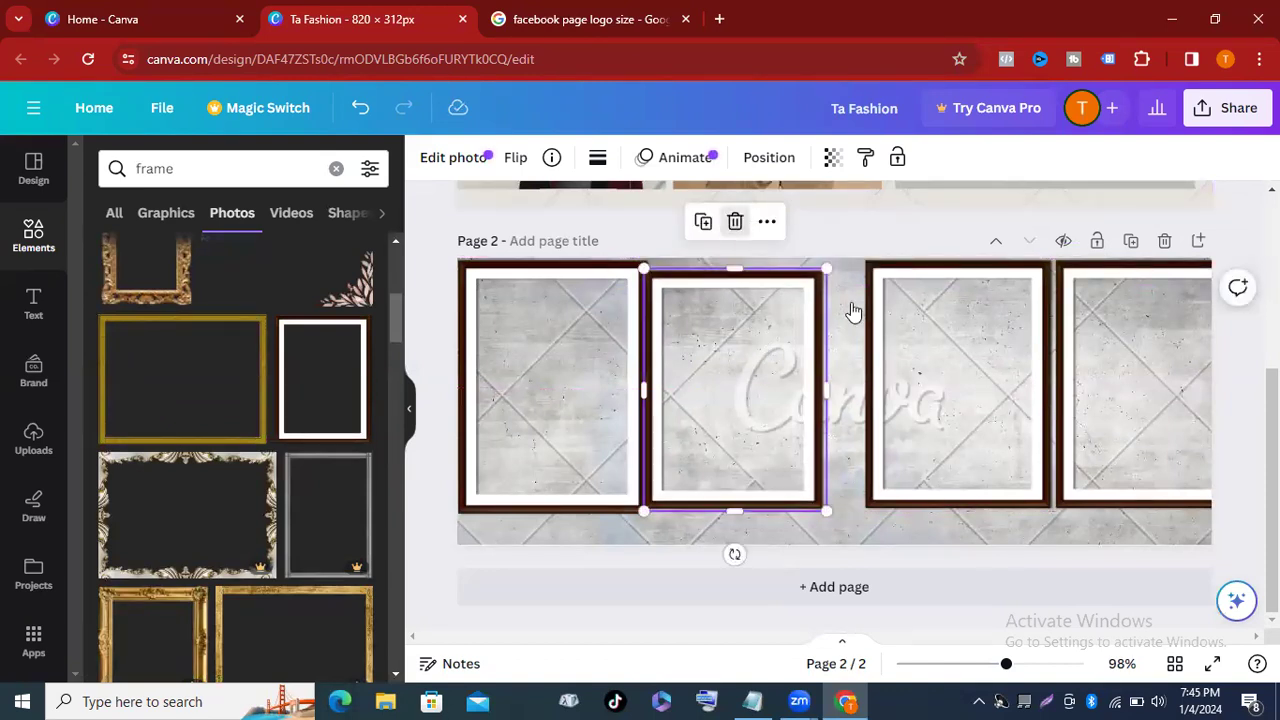
Delete the second frame and put a duplicate of the first frame in its place, directly adjoining the first.
{"action": "key", "text": "Delete"}
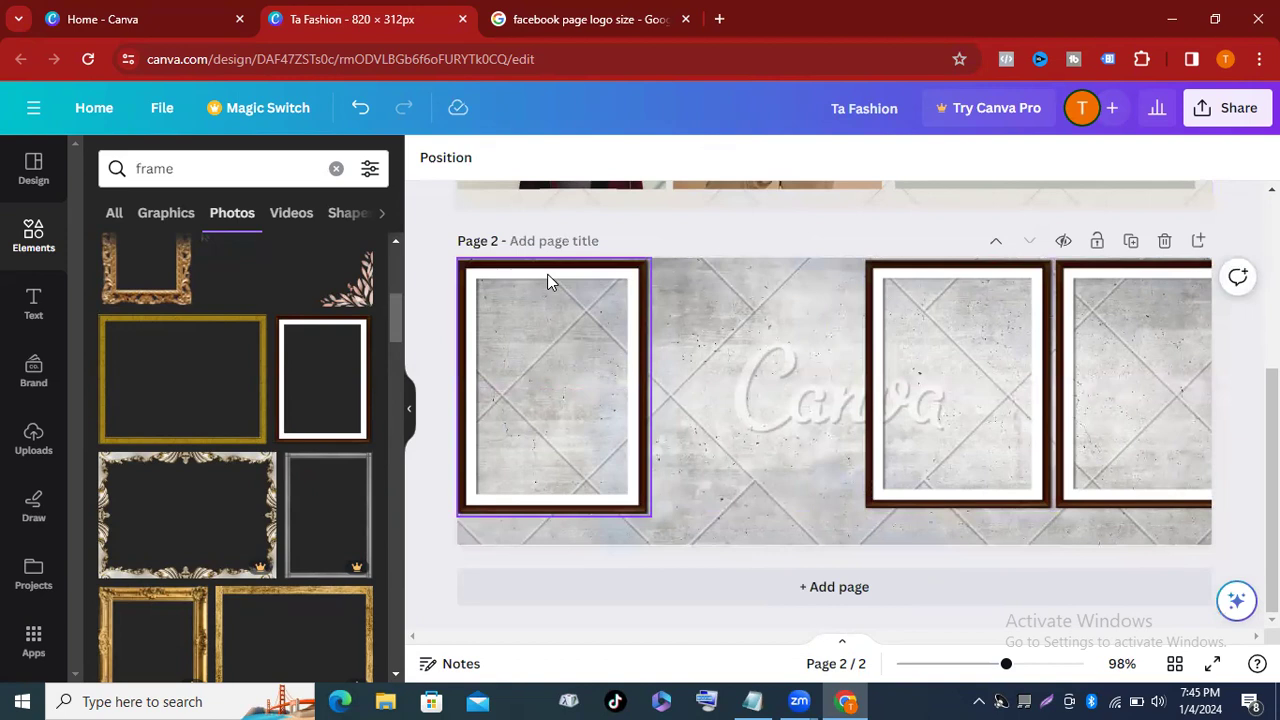
{"action": "right_click", "coordinate": [547, 274]}
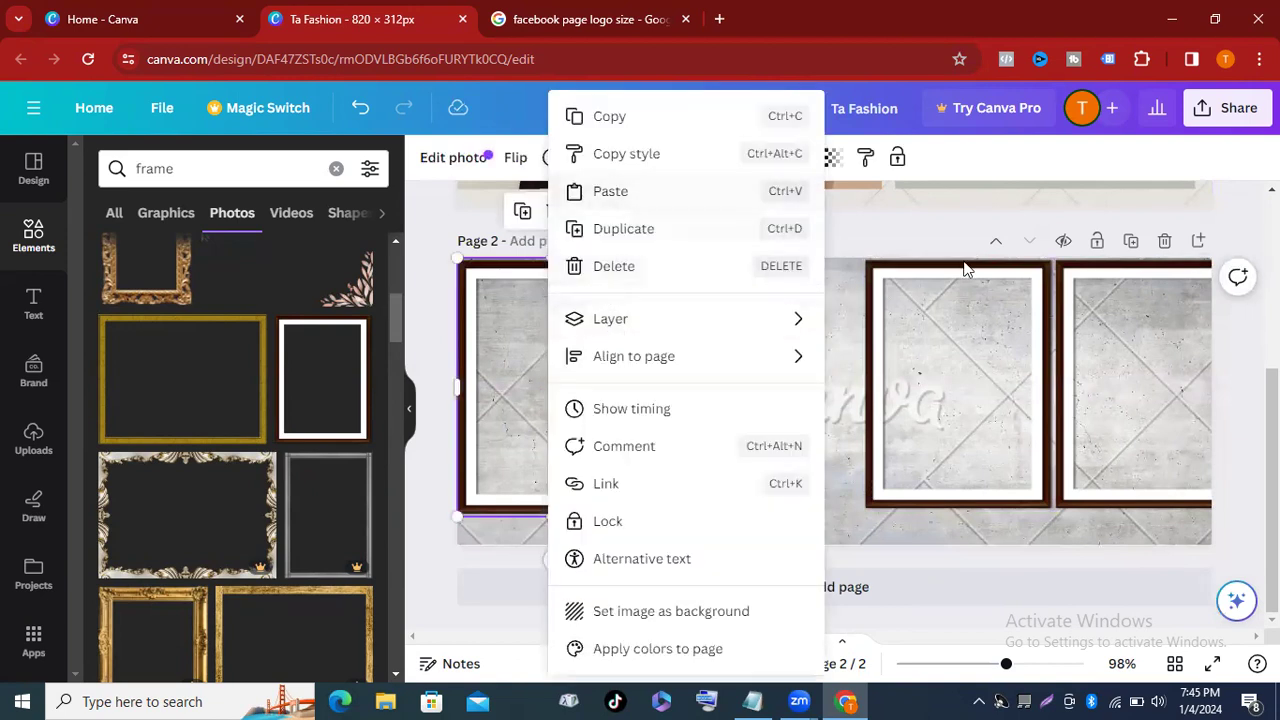
{"action": "left_click", "coordinate": [698, 233]}
{"action": "left_click_drag", "start_coordinate": [632, 349], "coordinate": [778, 334]}
Delete the third frame and replace it with a duplicate of the second frame, placed directly beside the second.
{"action": "left_click", "coordinate": [974, 360]}
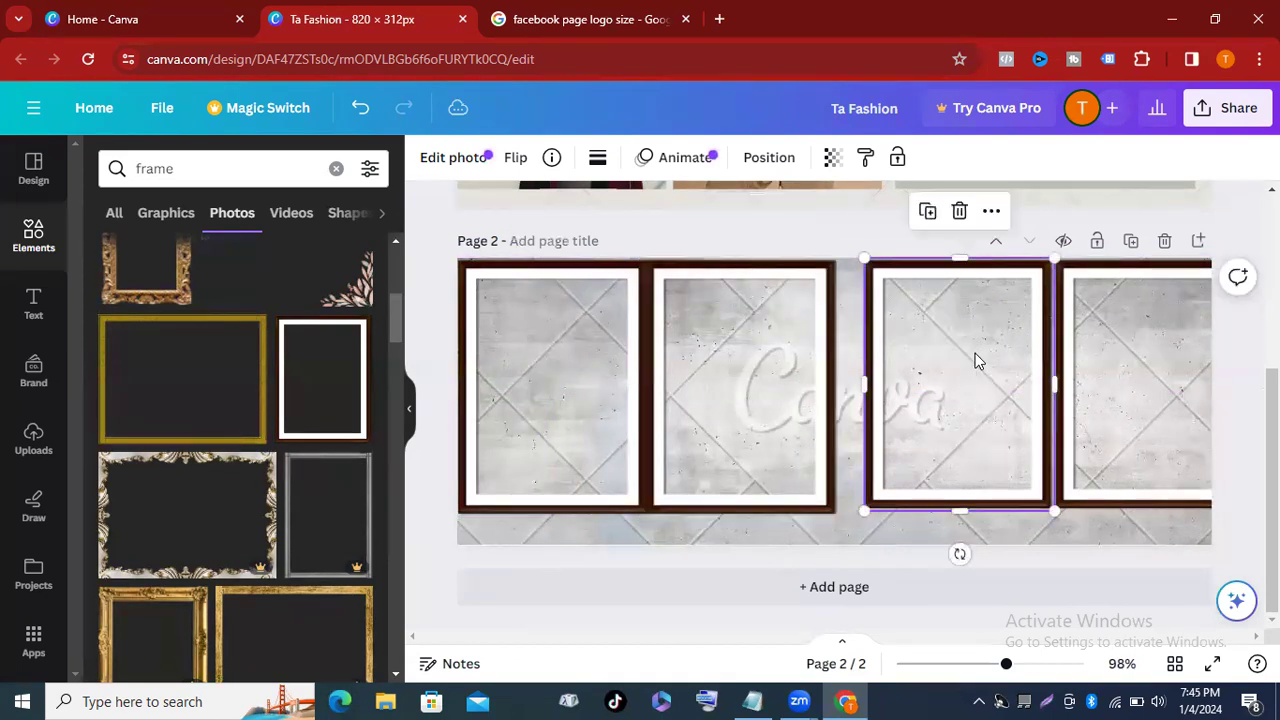
{"action": "left_click", "coordinate": [957, 211]}
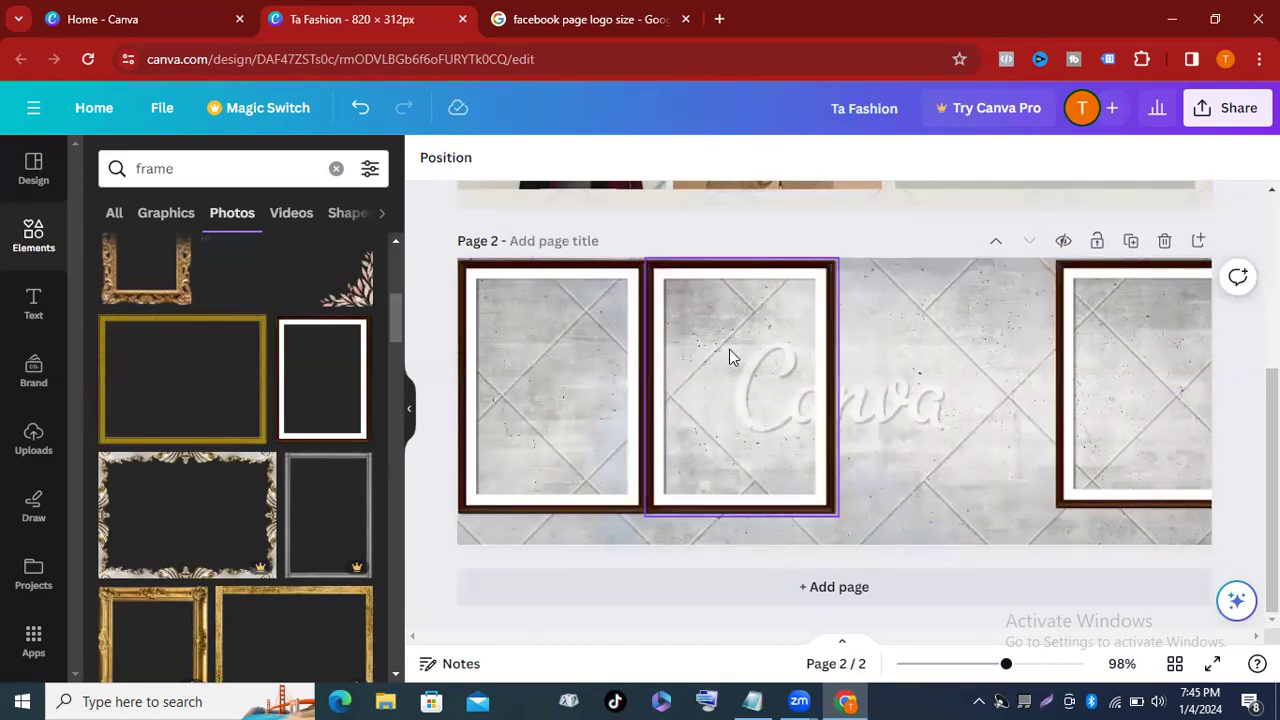
{"action": "right_click", "coordinate": [731, 357]}
{"action": "left_click", "coordinate": [782, 229]}
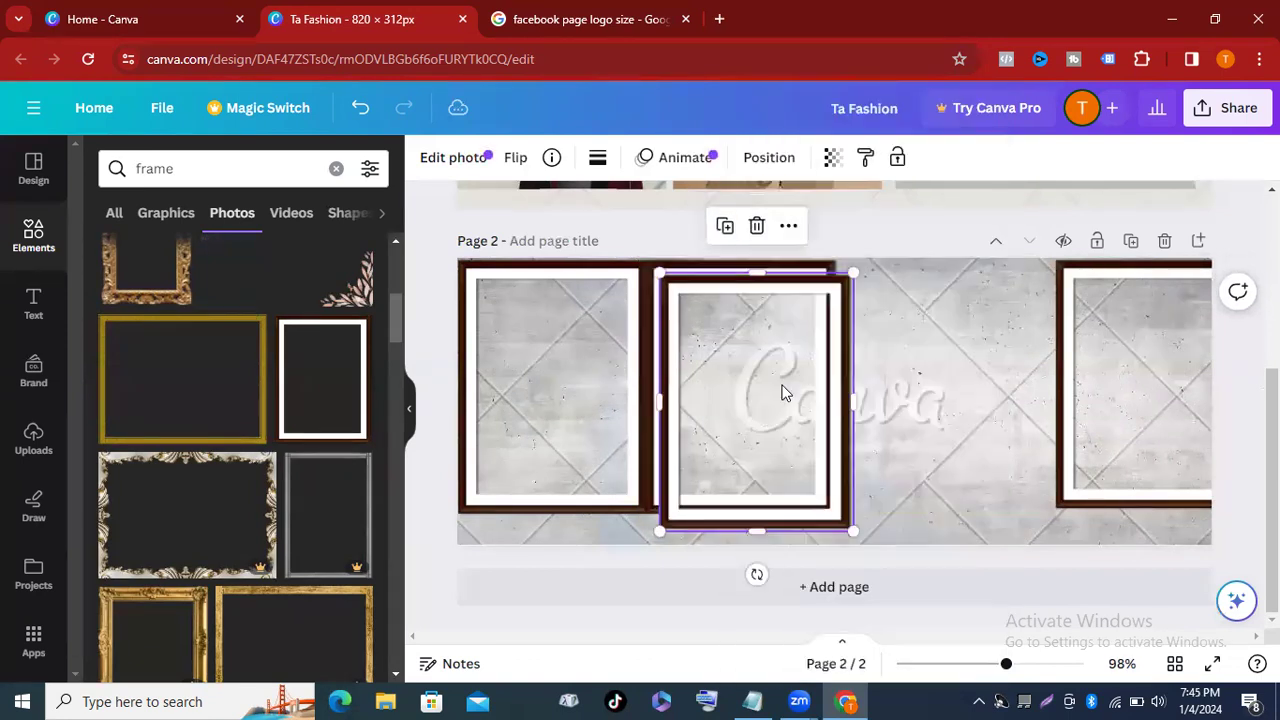
{"action": "left_click_drag", "start_coordinate": [830, 383], "coordinate": [947, 372]}
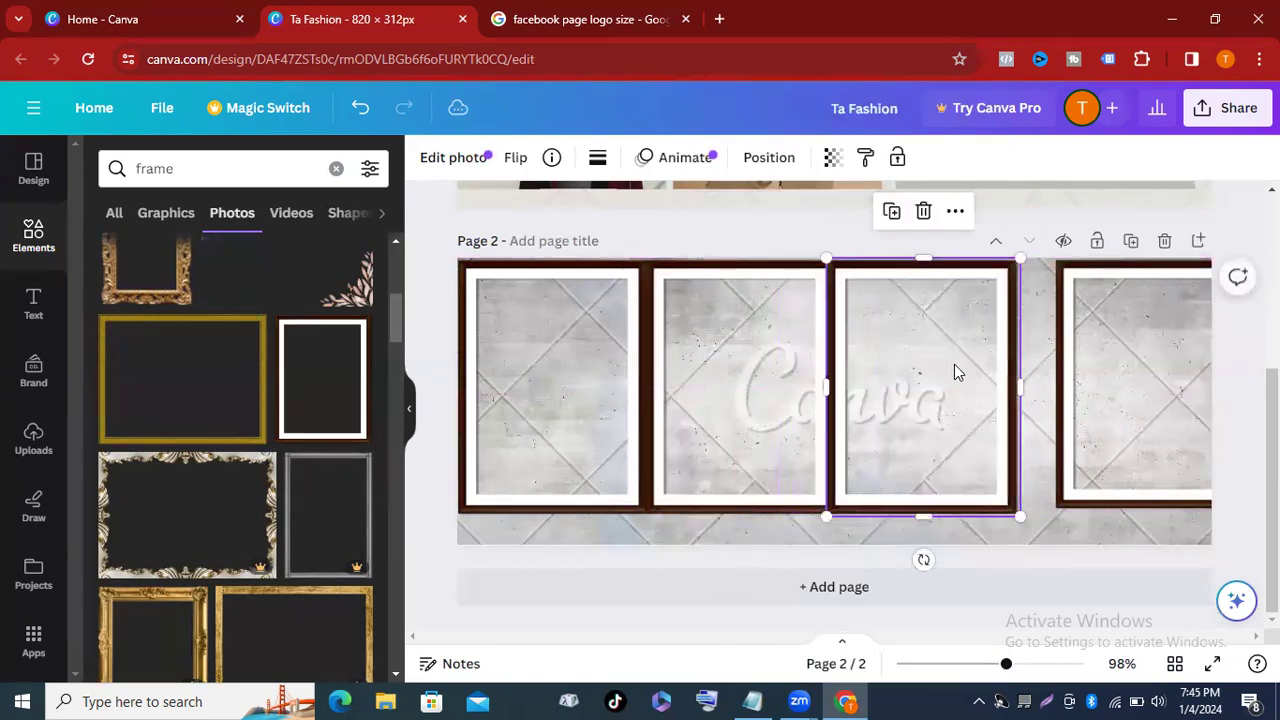
Replace the old fourth frame with a duplicate of the third one, aligned with the row and flush with page 2's right edge.
{"action": "left_click", "coordinate": [889, 212]}
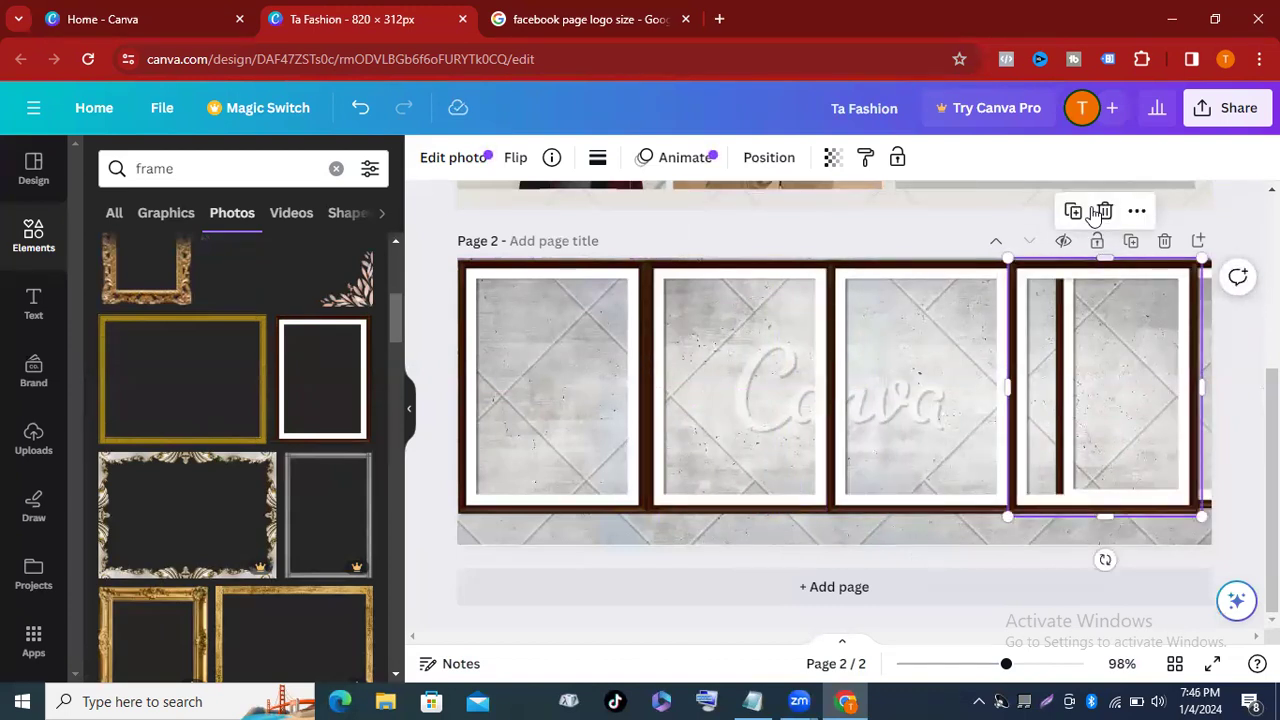
{"action": "left_click_drag", "start_coordinate": [1104, 371], "coordinate": [966, 355]}
{"action": "left_click", "coordinate": [1160, 396]}
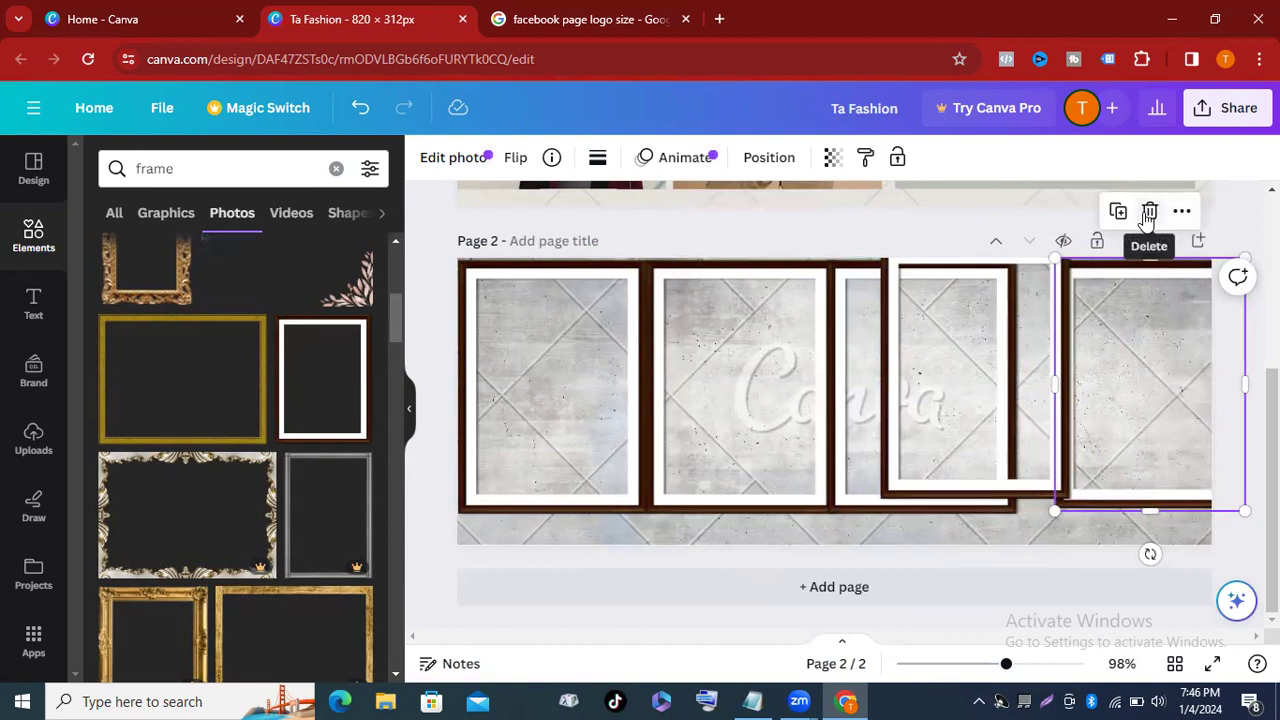
{"action": "left_click", "coordinate": [1149, 213]}
{"action": "left_click_drag", "start_coordinate": [1012, 375], "coordinate": [1145, 385]}
{"action": "left_click_drag", "start_coordinate": [889, 534], "coordinate": [1033, 451]}
{"action": "left_click", "coordinate": [1123, 409]}
{"action": "left_click_drag", "start_coordinate": [1123, 409], "coordinate": [1129, 401]}
Shift the third frame slightly sideways so it adjoins the fourth frame, keeping it level with the row.
{"action": "left_click", "coordinate": [951, 400], "text": "shift"}
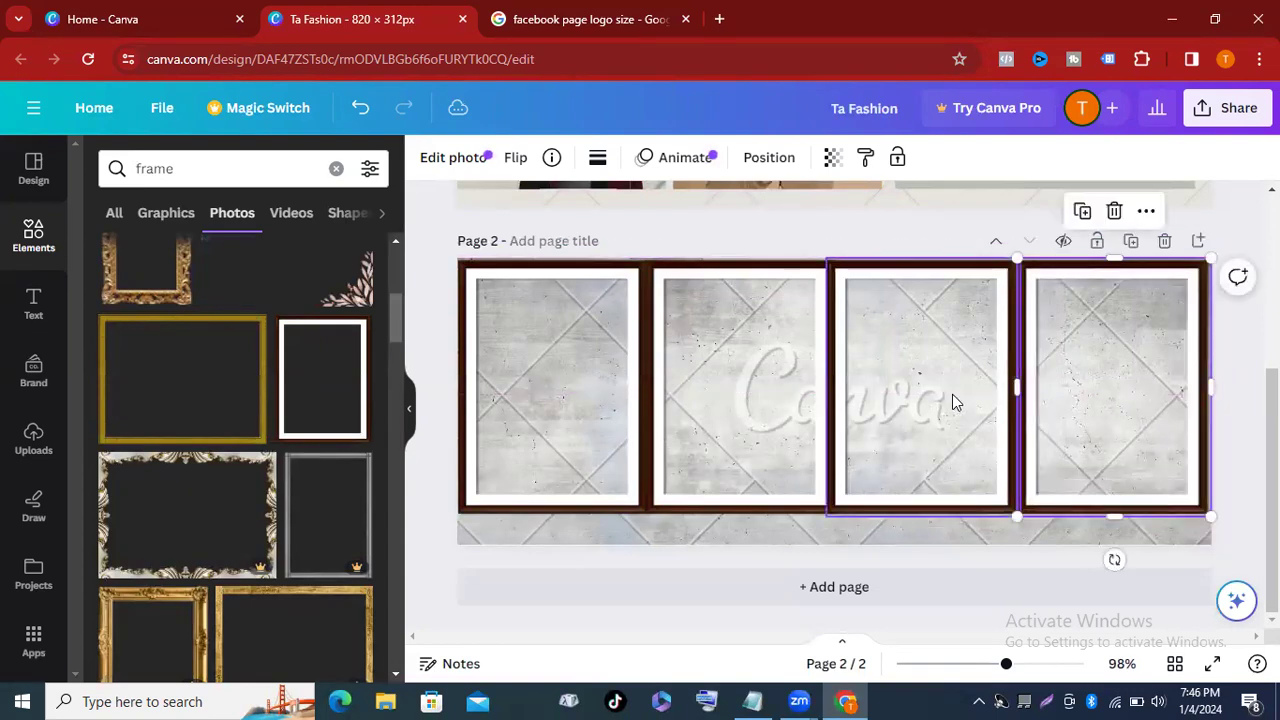
{"action": "left_click", "coordinate": [948, 363]}
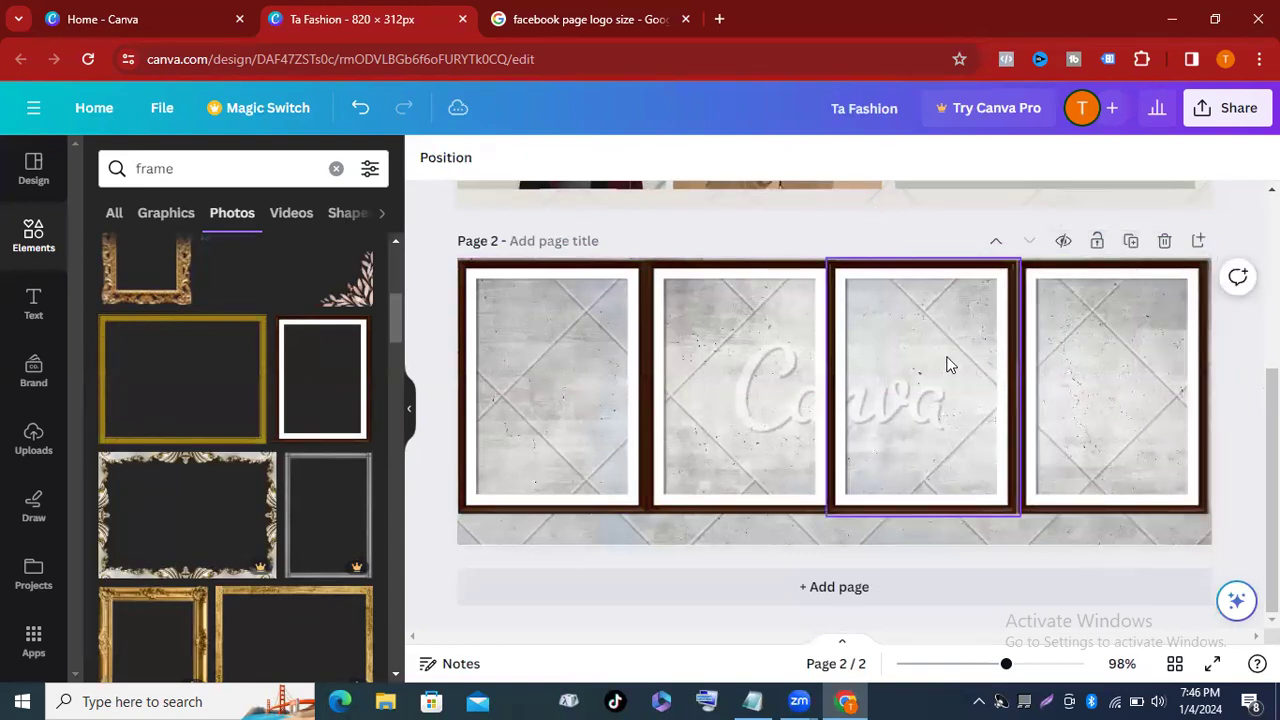
{"action": "left_click_drag", "start_coordinate": [948, 363], "coordinate": [960, 352]}
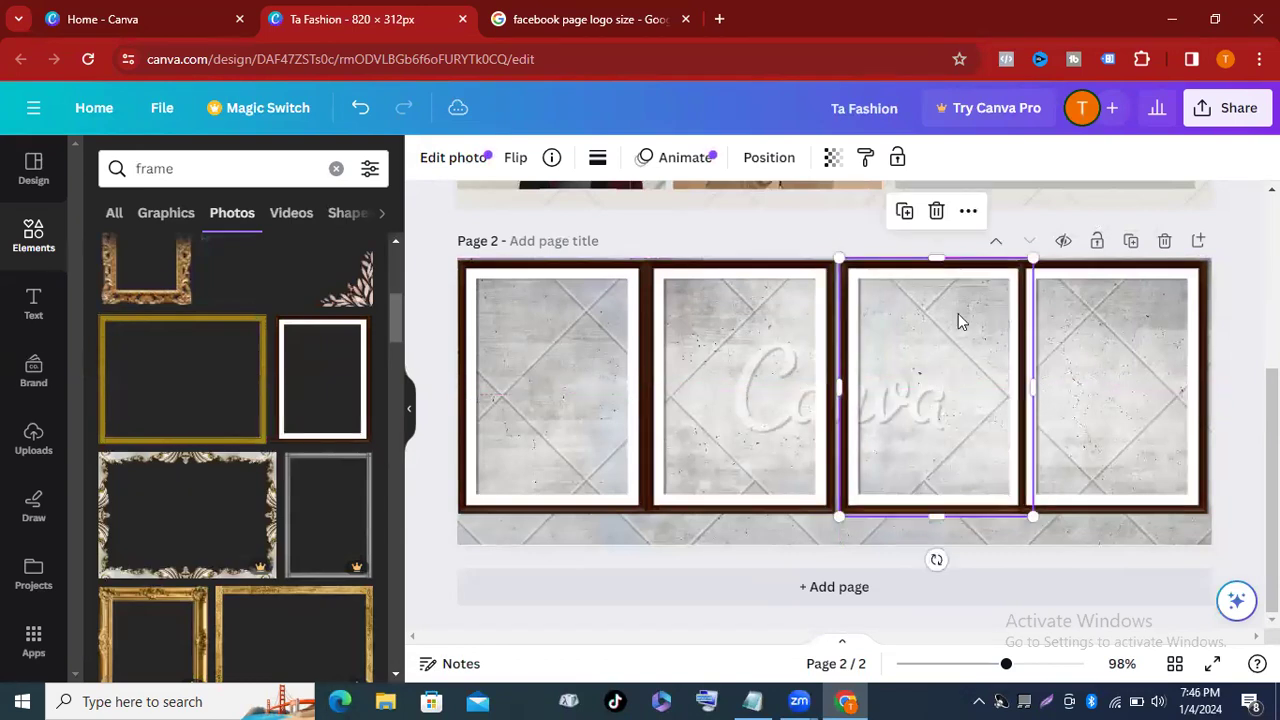
{"action": "left_click", "coordinate": [843, 232]}
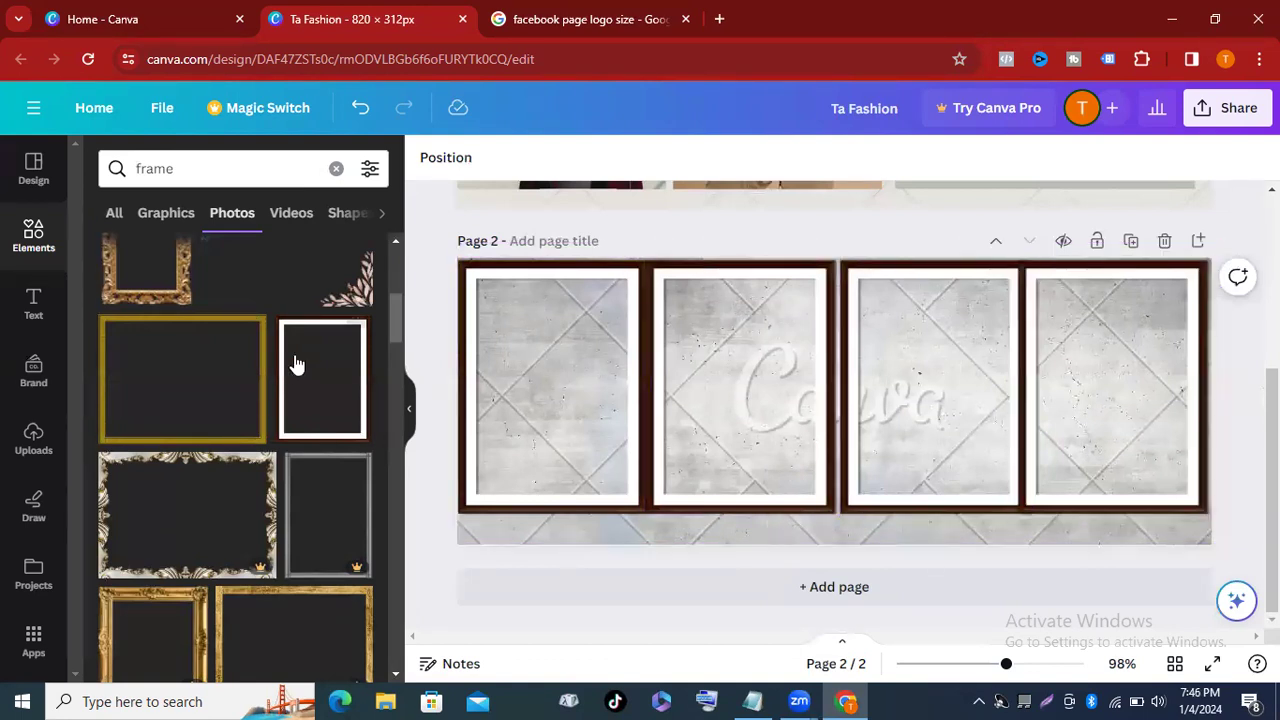
Add a subheading text to page 2 that reads "TA Fashion".
{"action": "left_click", "coordinate": [36, 312]}
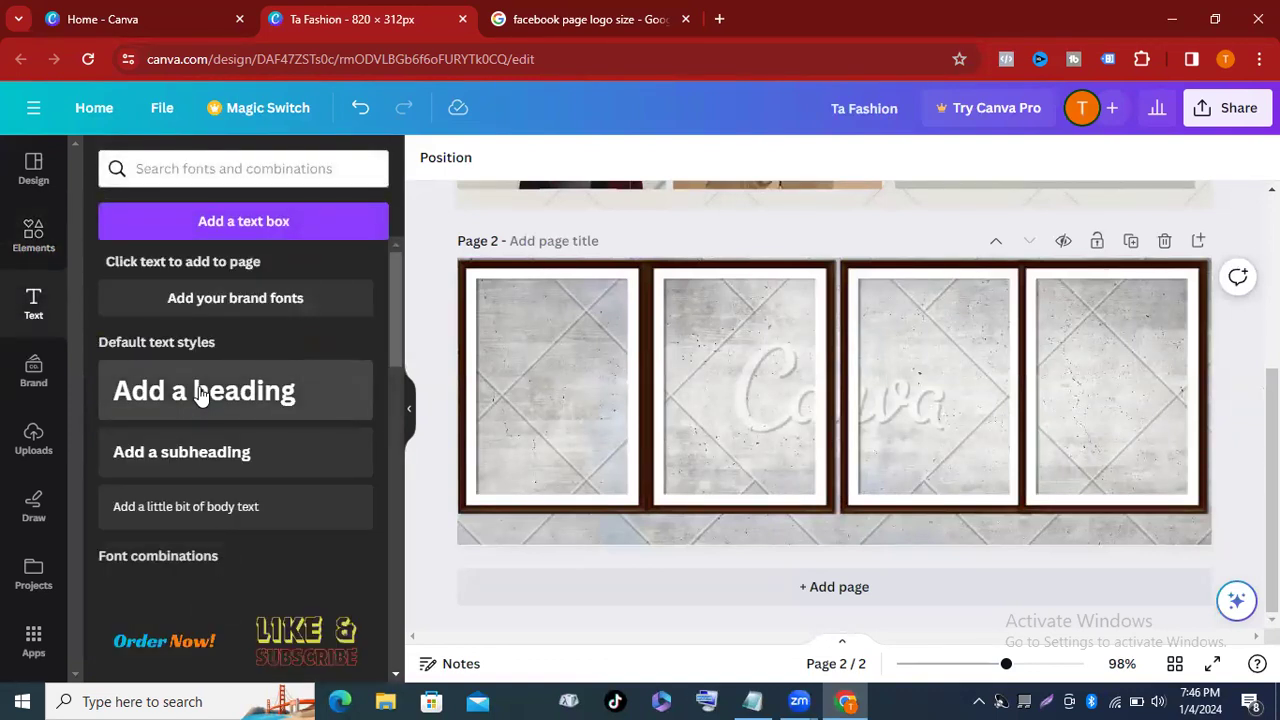
{"action": "left_click", "coordinate": [175, 458]}
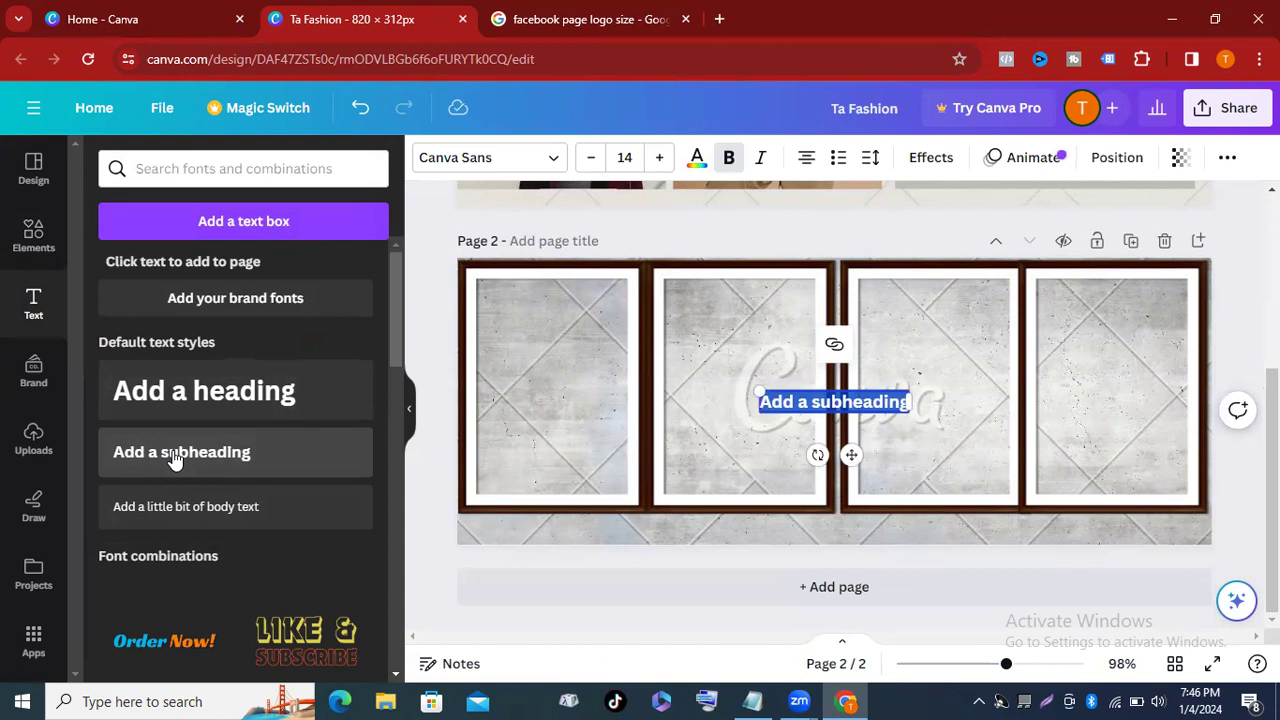
{"action": "key", "text": "BackSpace"}
{"action": "type", "text": "Ta"}
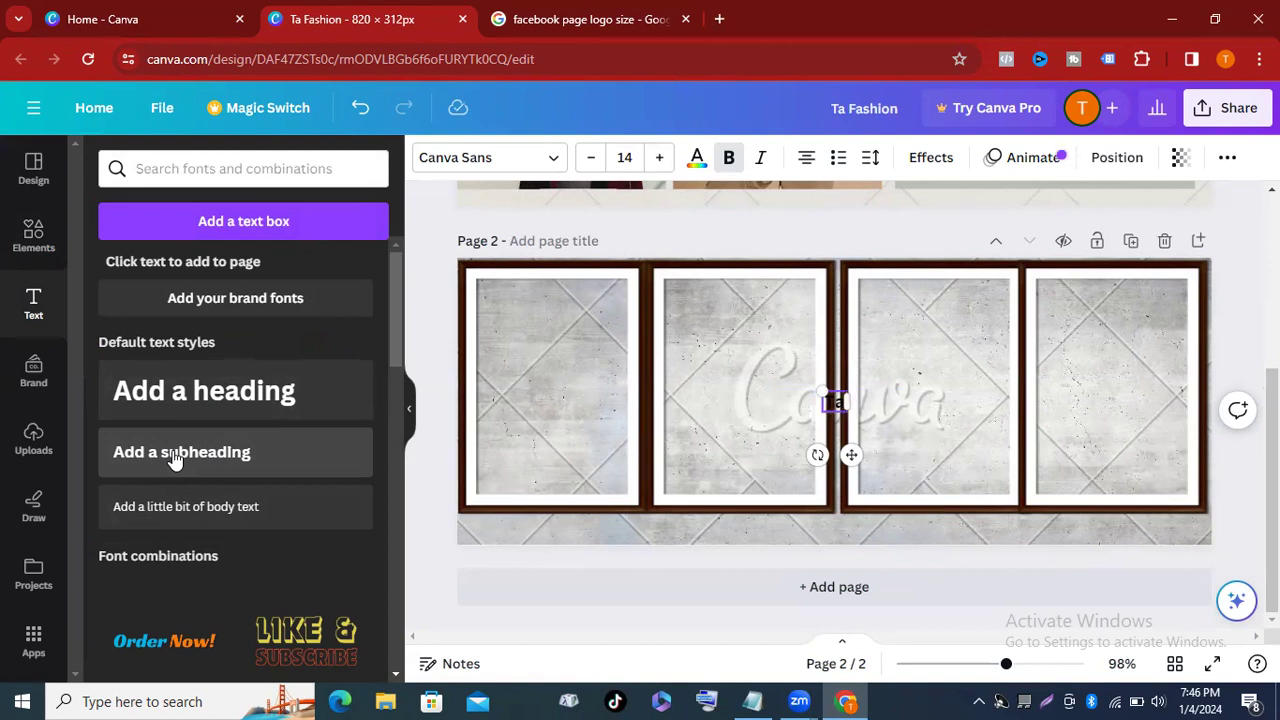
{"action": "key", "text": "BackSpace"}
{"action": "type", "text": "F"}
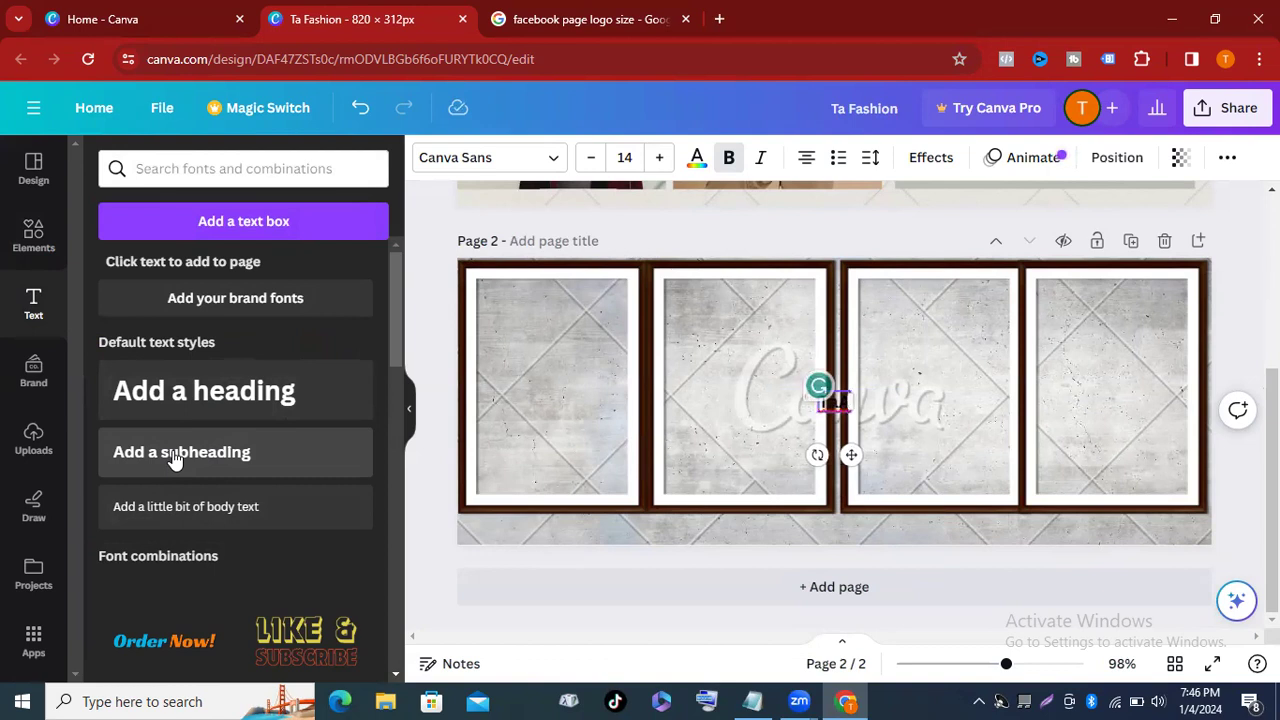
{"action": "key", "text": "BackSpace"}
{"action": "key", "text": "BackSpace"}
{"action": "key", "text": "BackSpace"}
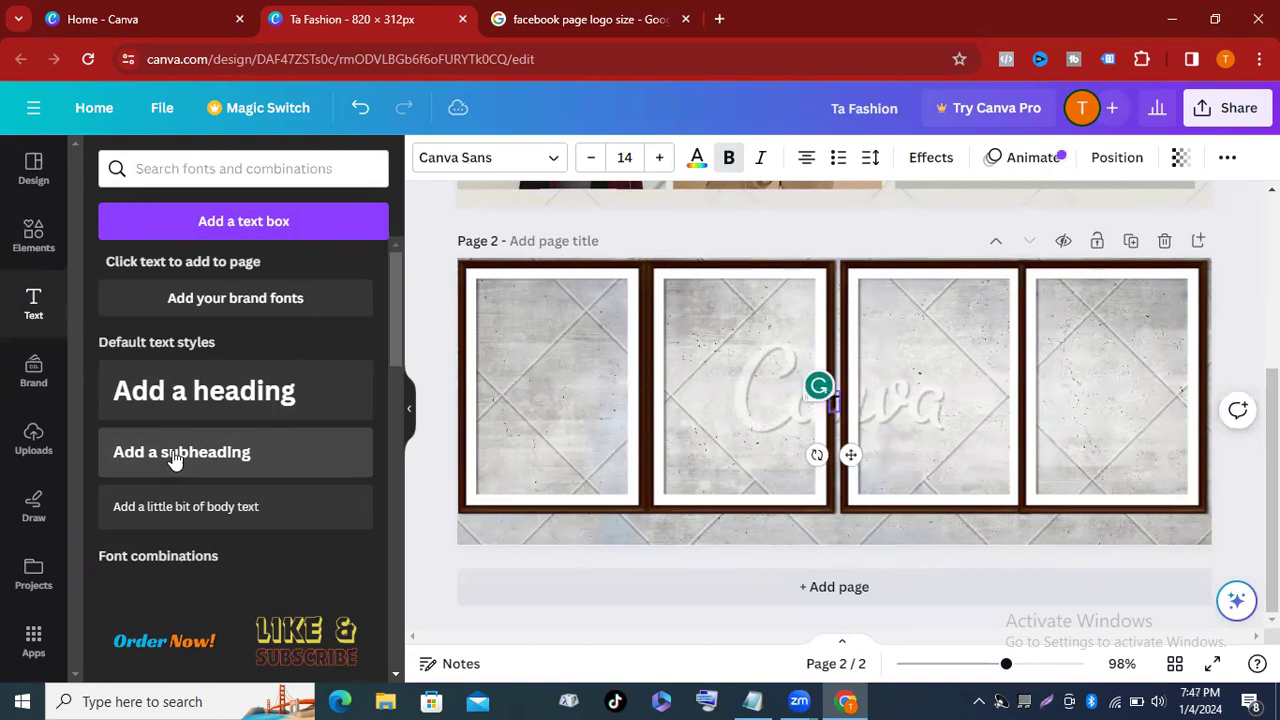
{"action": "type", "text": "A Fashio"}
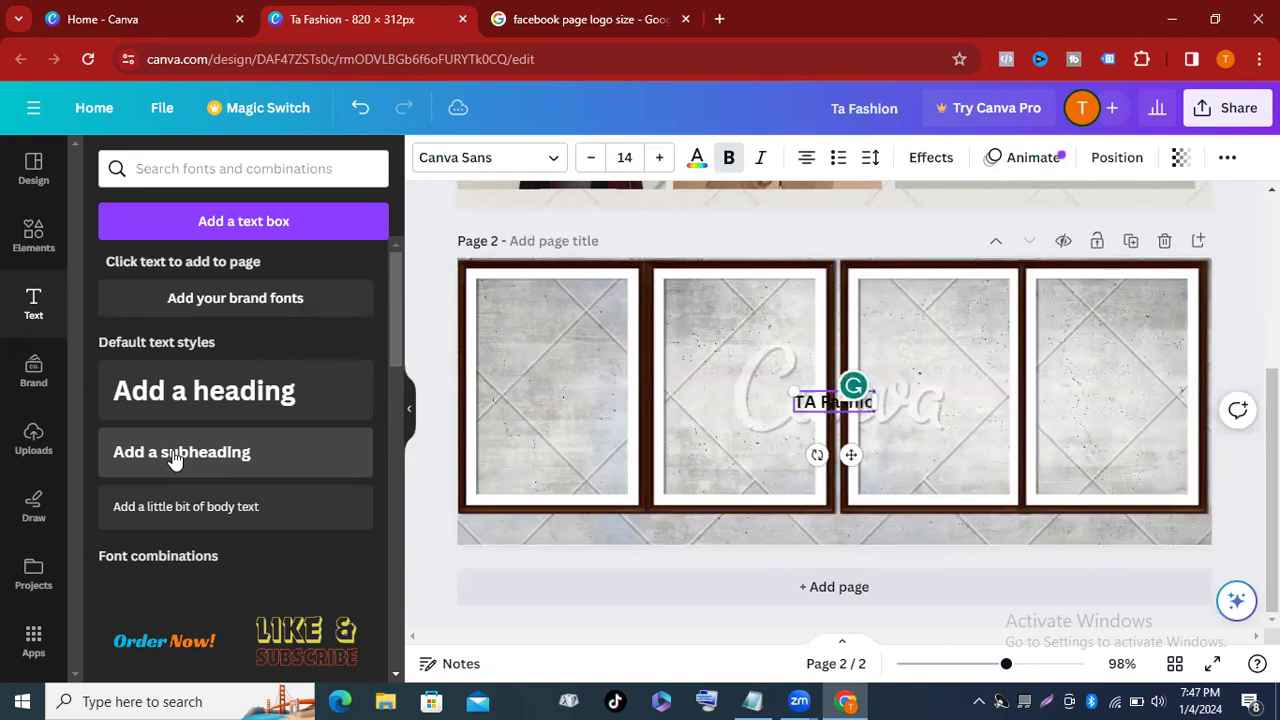
{"action": "type", "text": "n"}
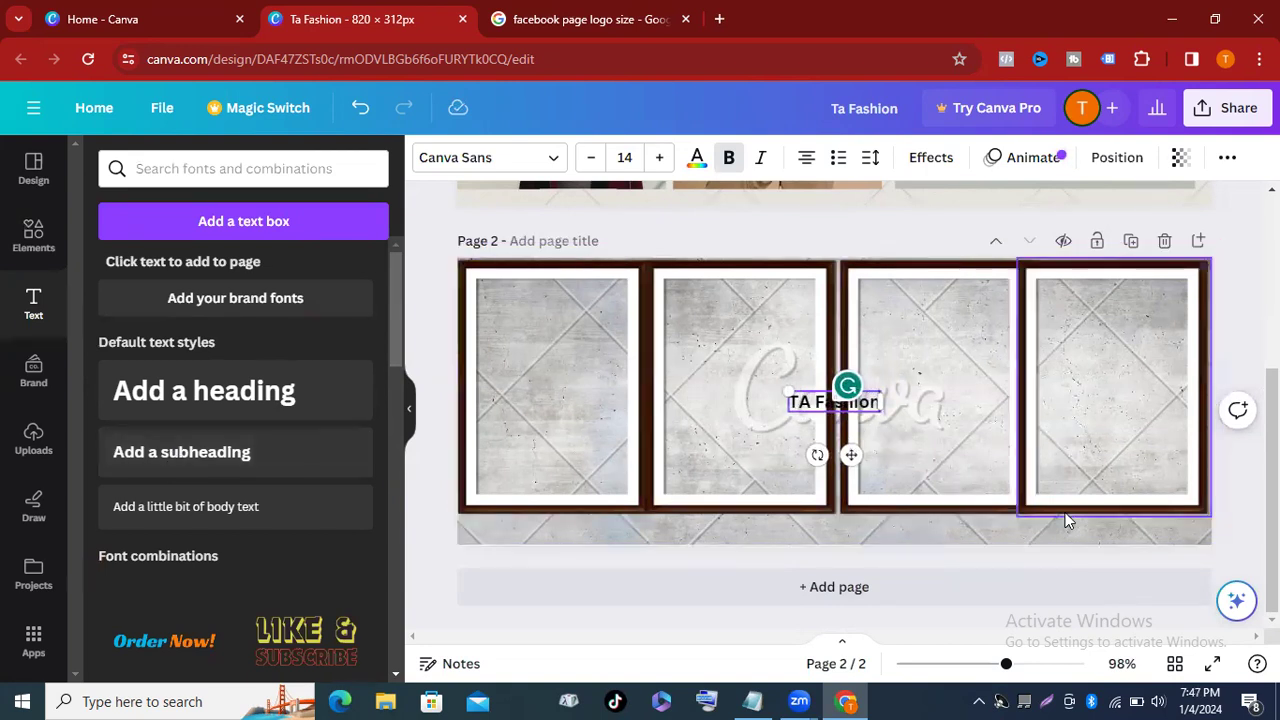
Move the "TA Fashion" text down to the middle of the free strip below the frames.
{"action": "left_click", "coordinate": [973, 522]}
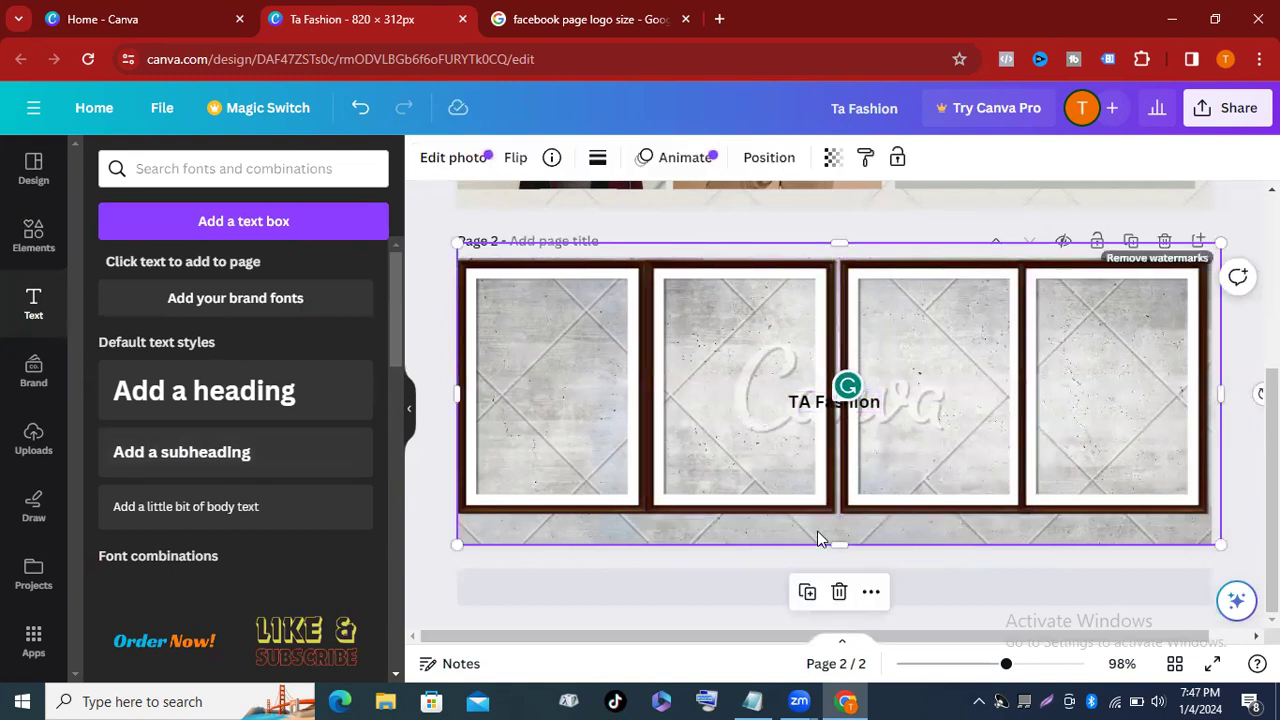
{"action": "left_click_drag", "start_coordinate": [855, 437], "coordinate": [839, 562]}
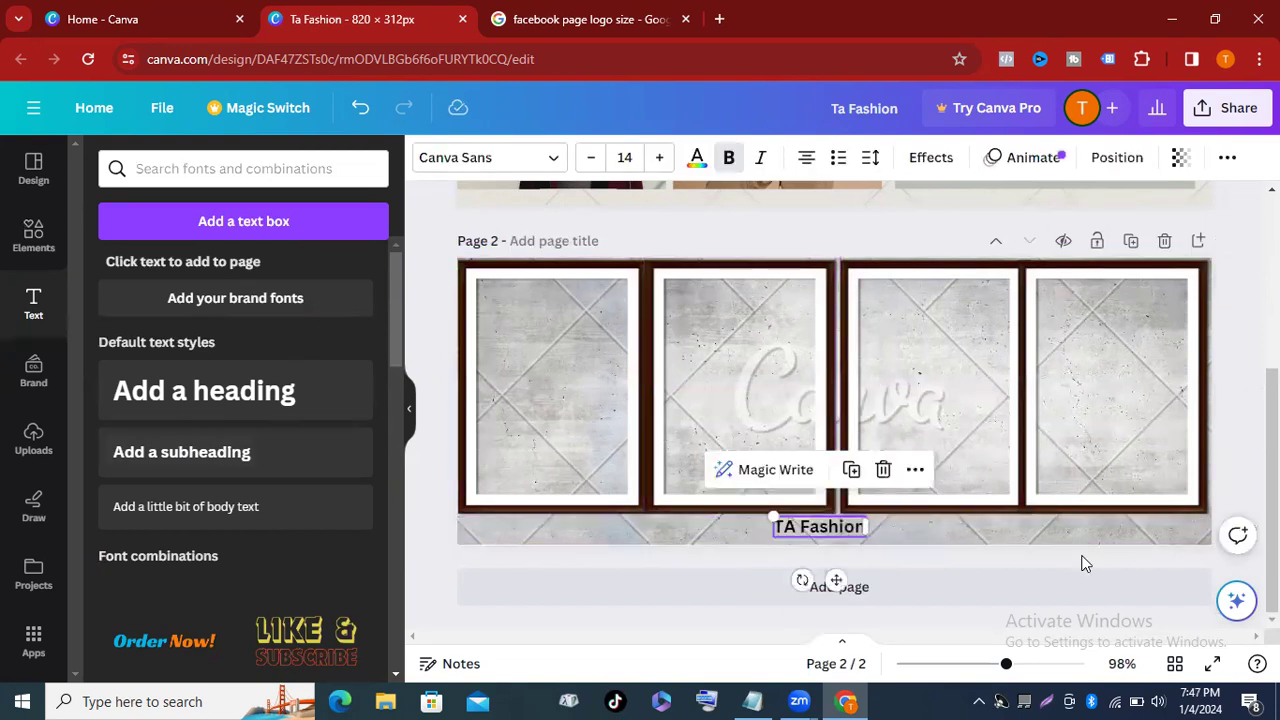
{"action": "left_click", "coordinate": [1085, 563]}
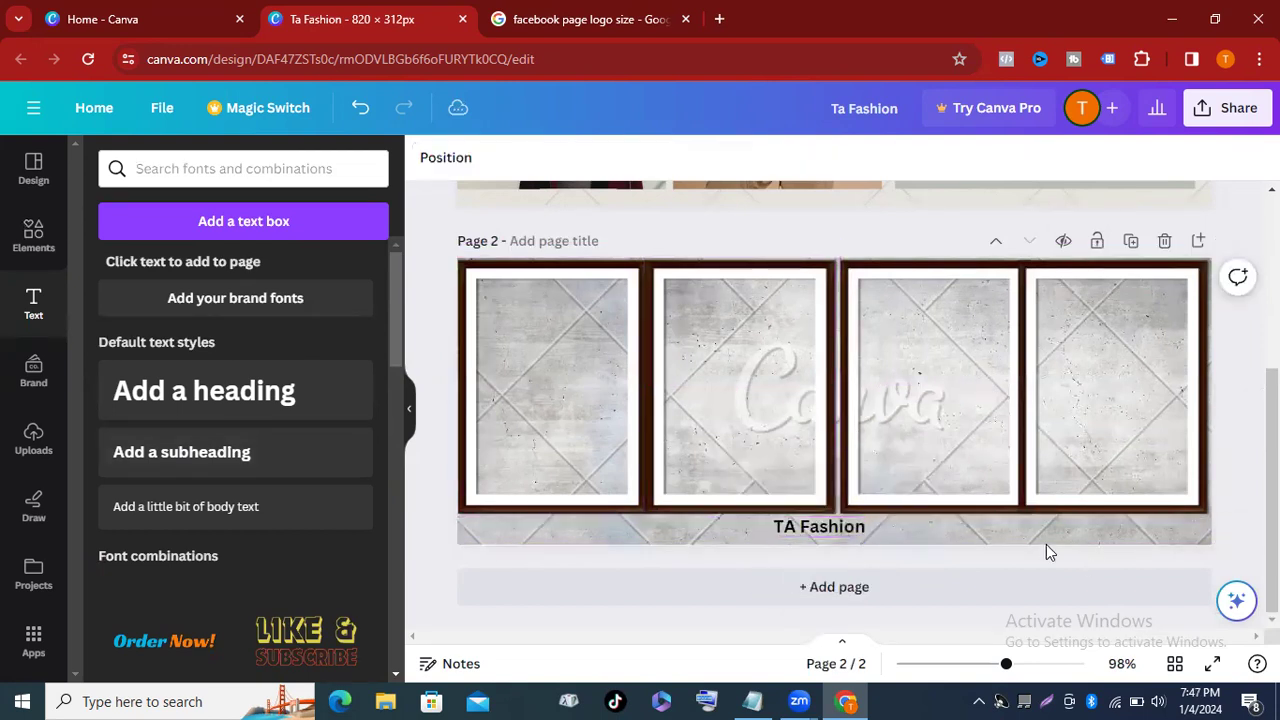
Change the font of the "TA Fashion" text to Bebas Neue.
{"action": "left_click", "coordinate": [818, 526]}
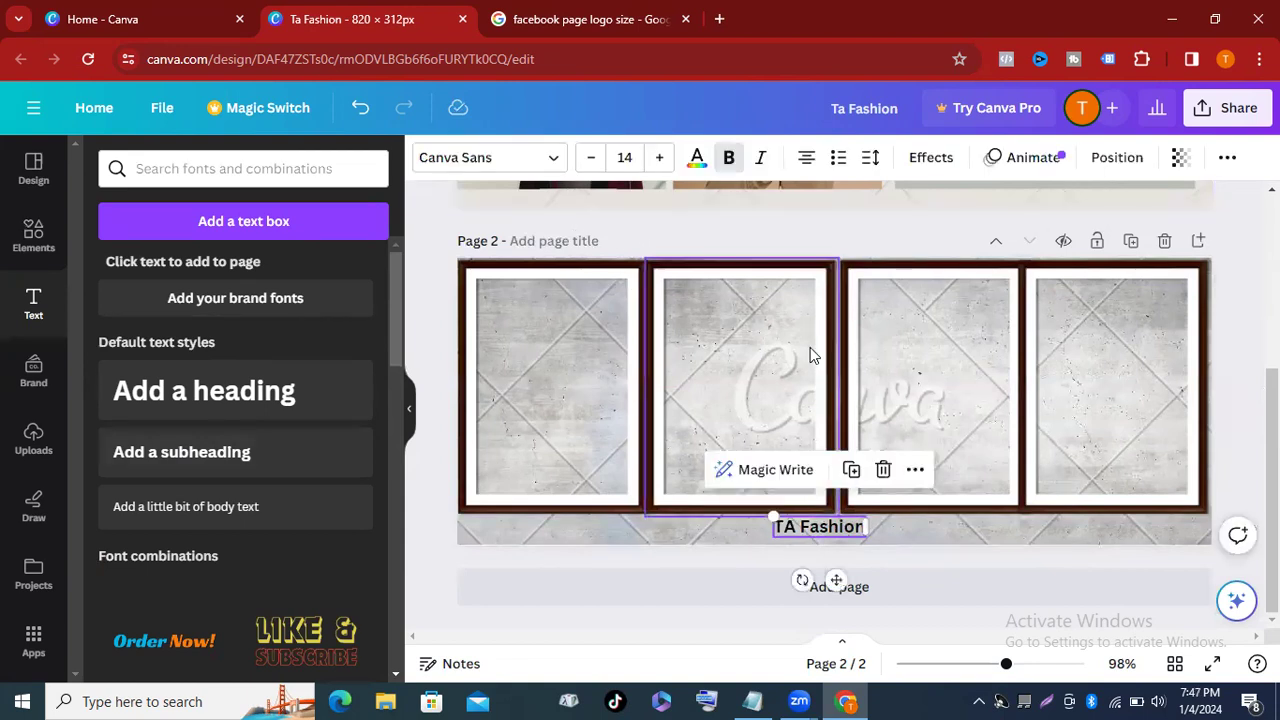
{"action": "left_click", "coordinate": [487, 160]}
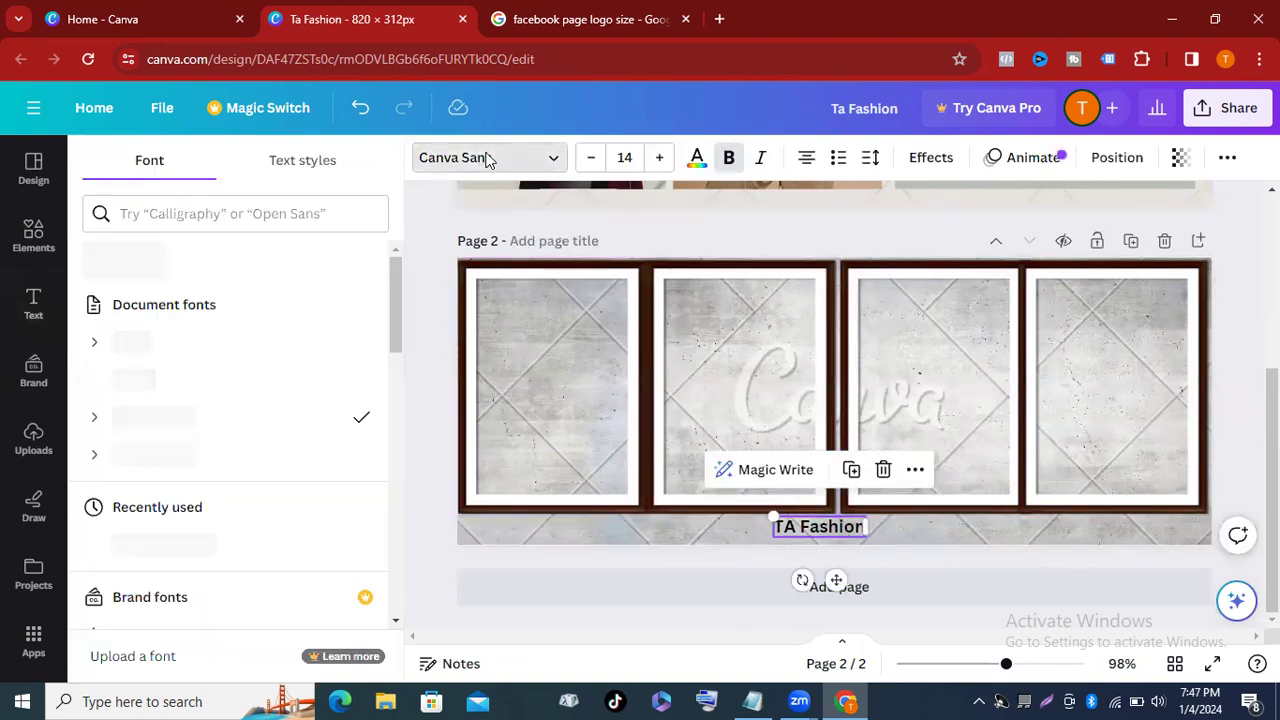
{"action": "scroll", "coordinate": [180, 400], "scroll_direction": "down", "scroll_amount": 2}
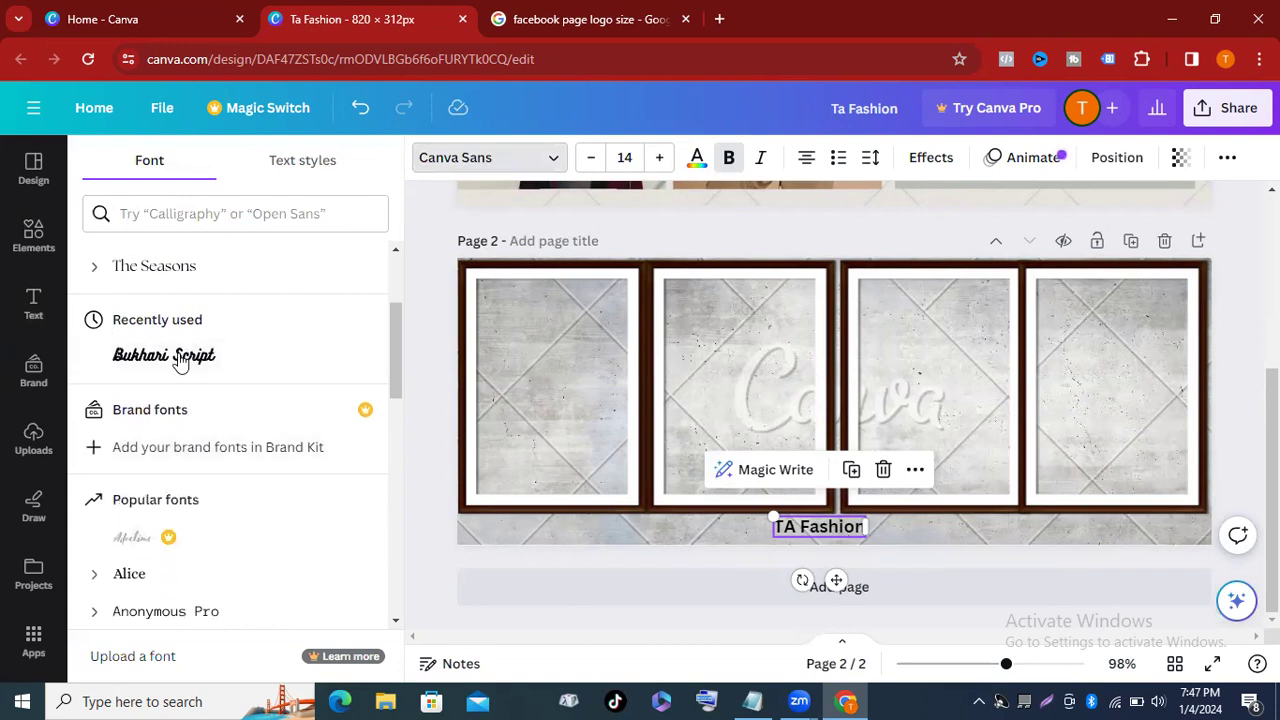
{"action": "scroll", "coordinate": [180, 360], "scroll_direction": "down", "scroll_amount": 2}
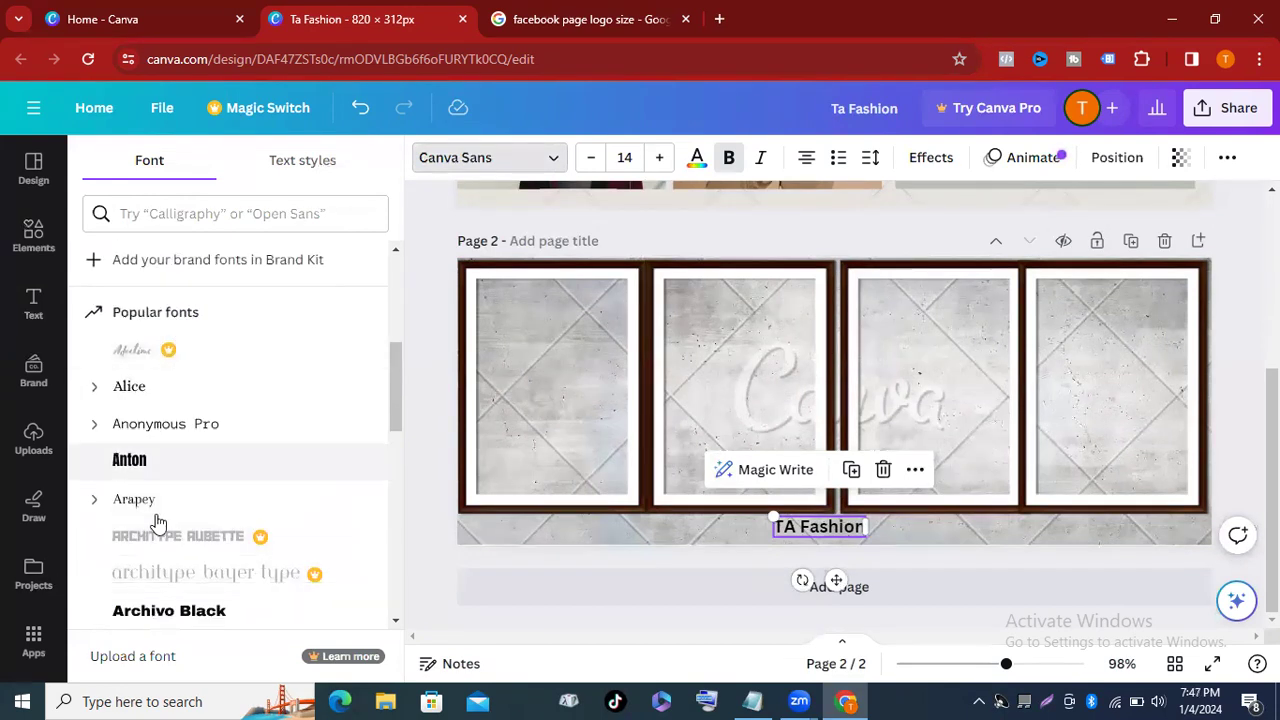
{"action": "scroll", "coordinate": [175, 530], "scroll_direction": "down", "scroll_amount": 5}
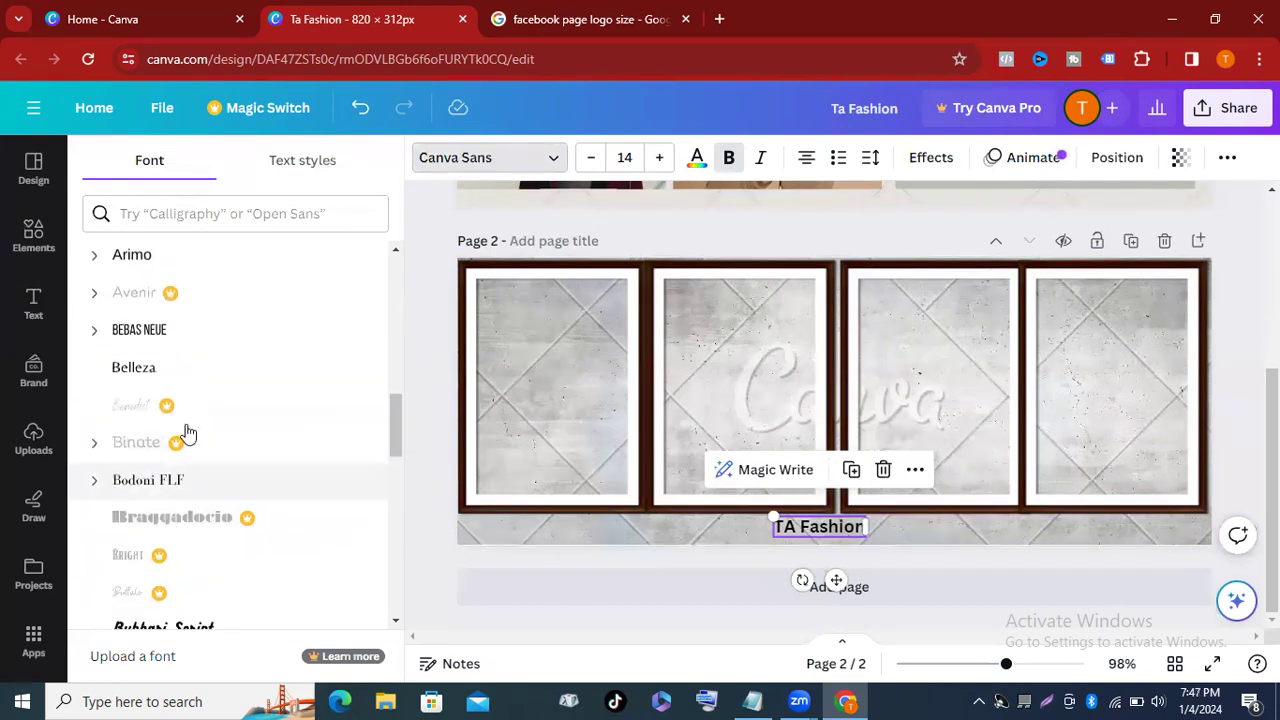
{"action": "left_click", "coordinate": [134, 330]}
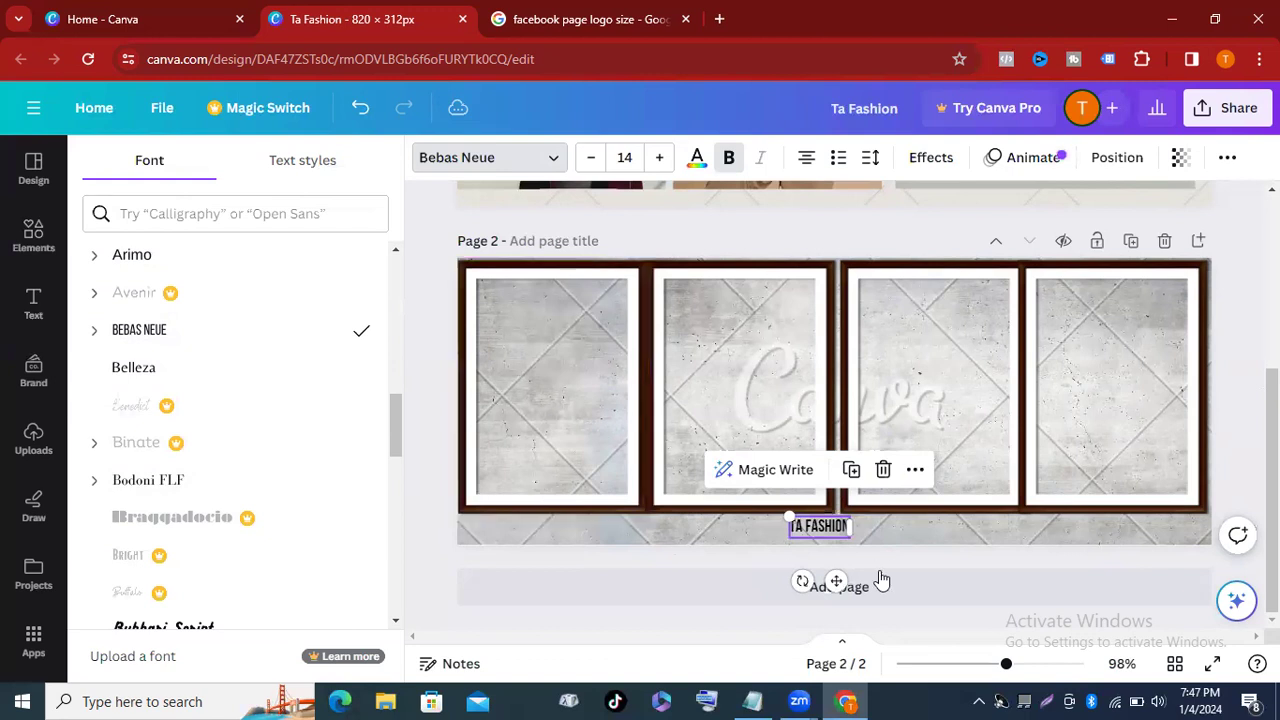
{"action": "left_click", "coordinate": [1106, 558]}
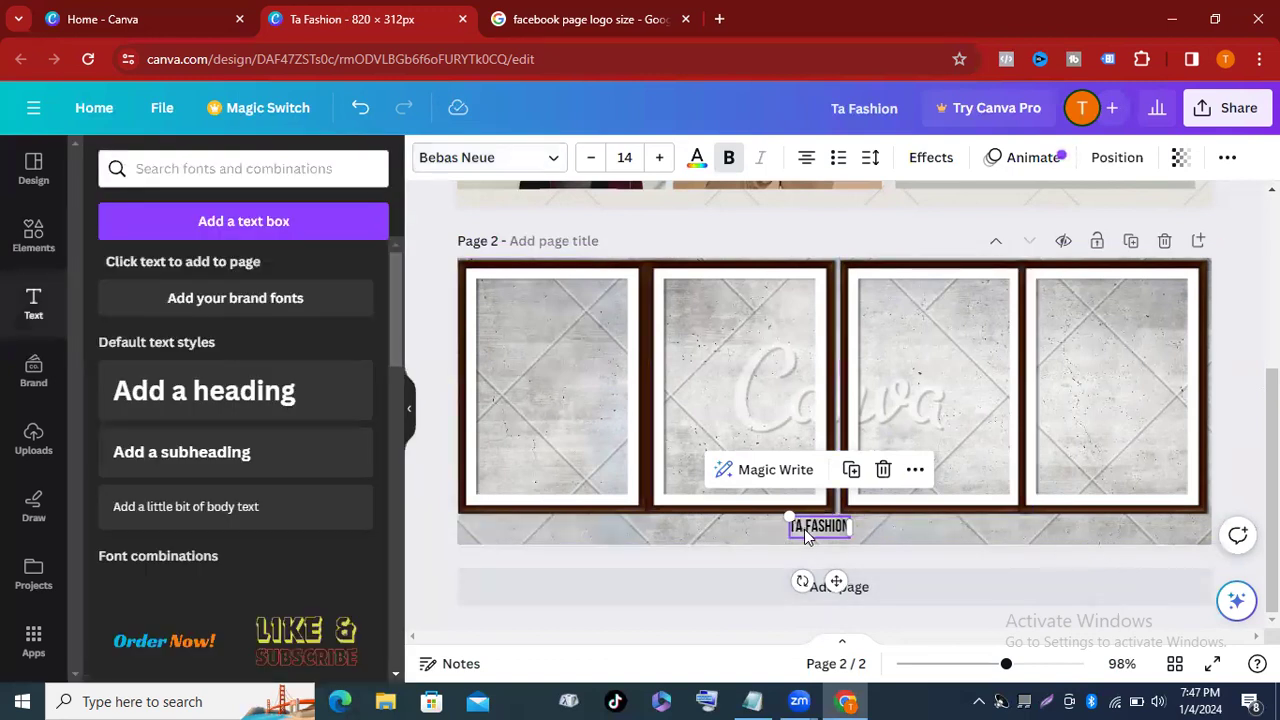
Enlarge the "TA Fashion" text on page 2 and position it in the strip below the middle frames.
{"action": "left_click_drag", "start_coordinate": [766, 513], "coordinate": [729, 497]}
{"action": "left_click_drag", "start_coordinate": [806, 511], "coordinate": [809, 538]}
{"action": "left_click", "coordinate": [1163, 568]}
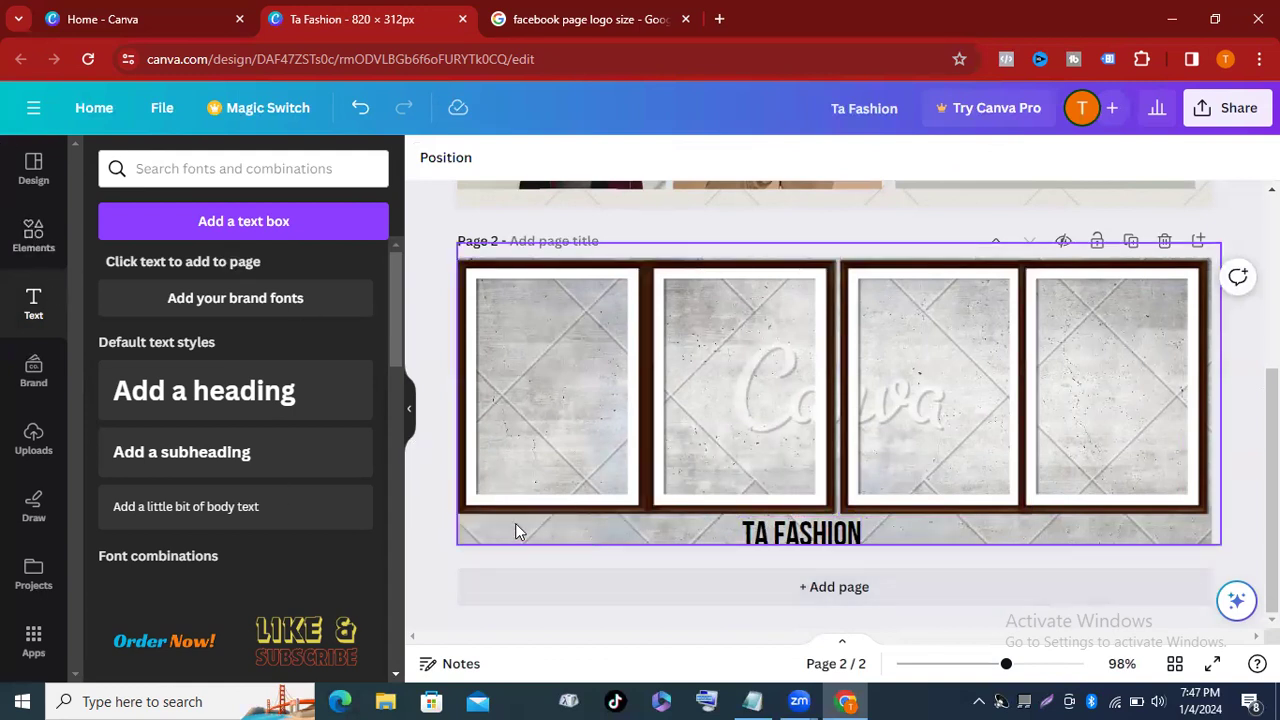
Replace the "frame" search in the elements with the recent search "clothing" and look through the photos.
{"action": "left_click", "coordinate": [33, 235]}
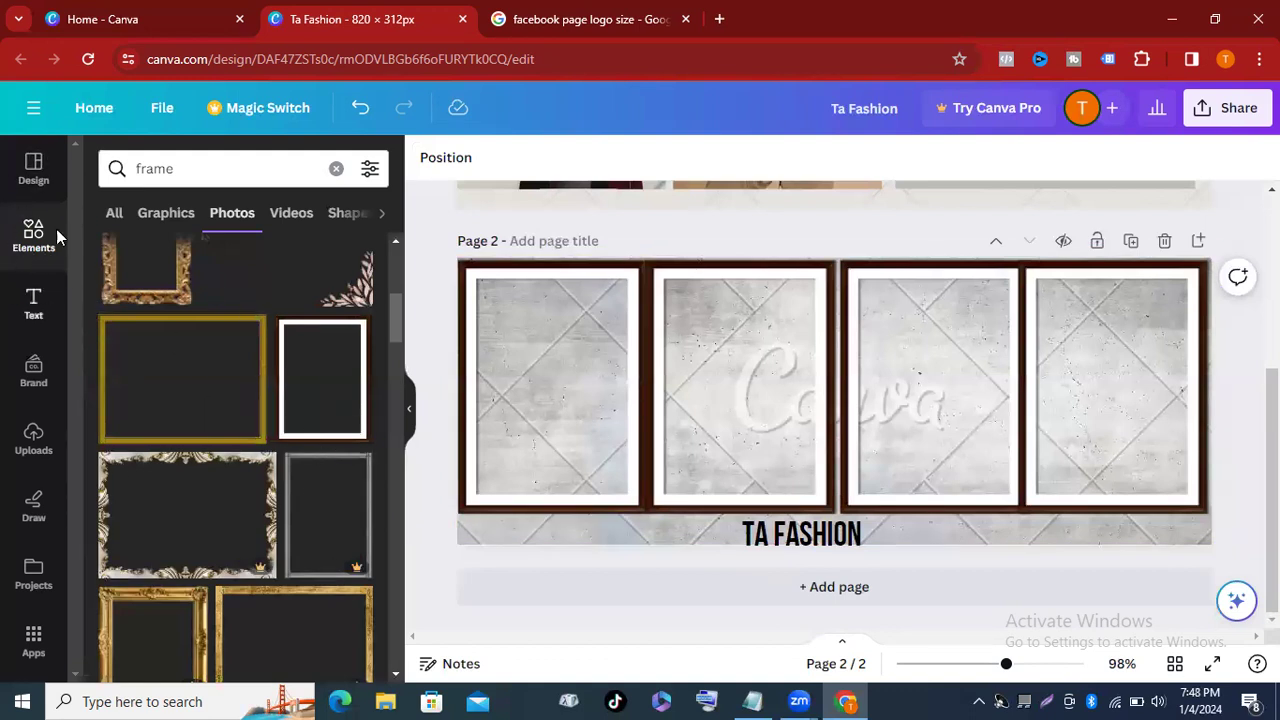
{"action": "left_click", "coordinate": [22, 245]}
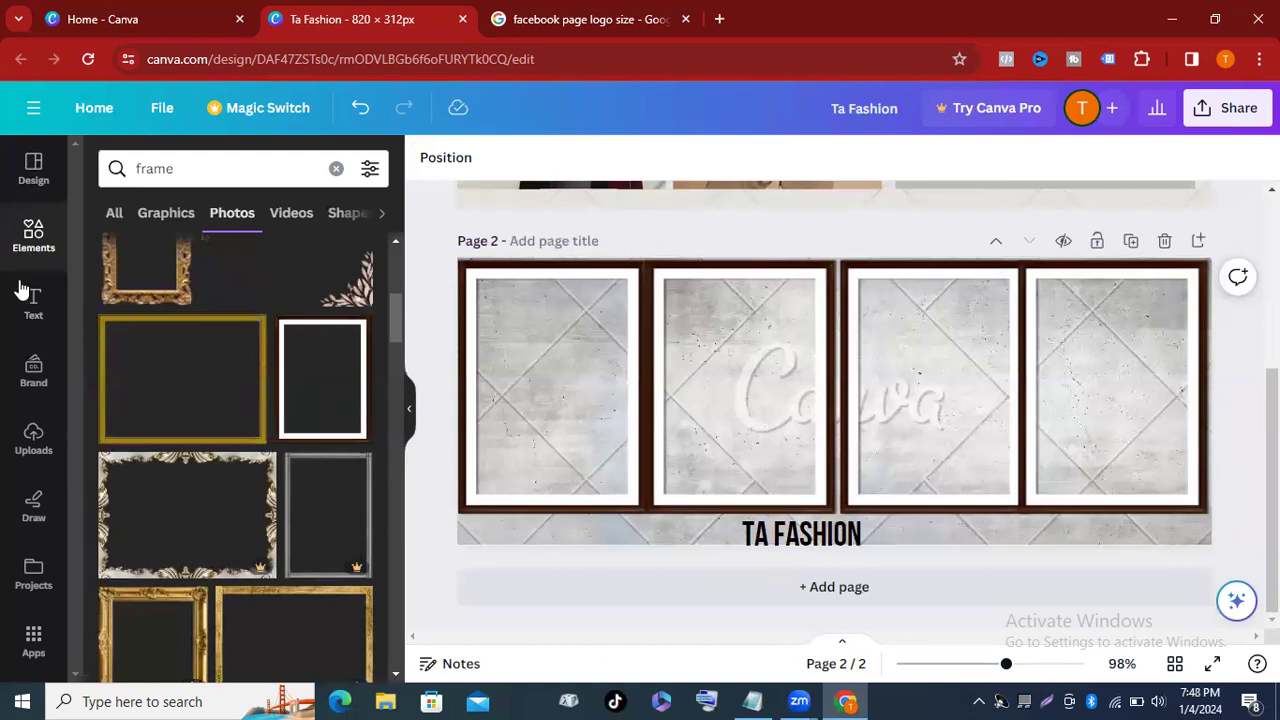
{"action": "left_click", "coordinate": [198, 169]}
{"action": "key", "text": "BackSpace"}
{"action": "key", "text": "BackSpace"}
{"action": "key", "text": "BackSpace"}
{"action": "key", "text": "BackSpace"}
{"action": "key", "text": "BackSpace"}
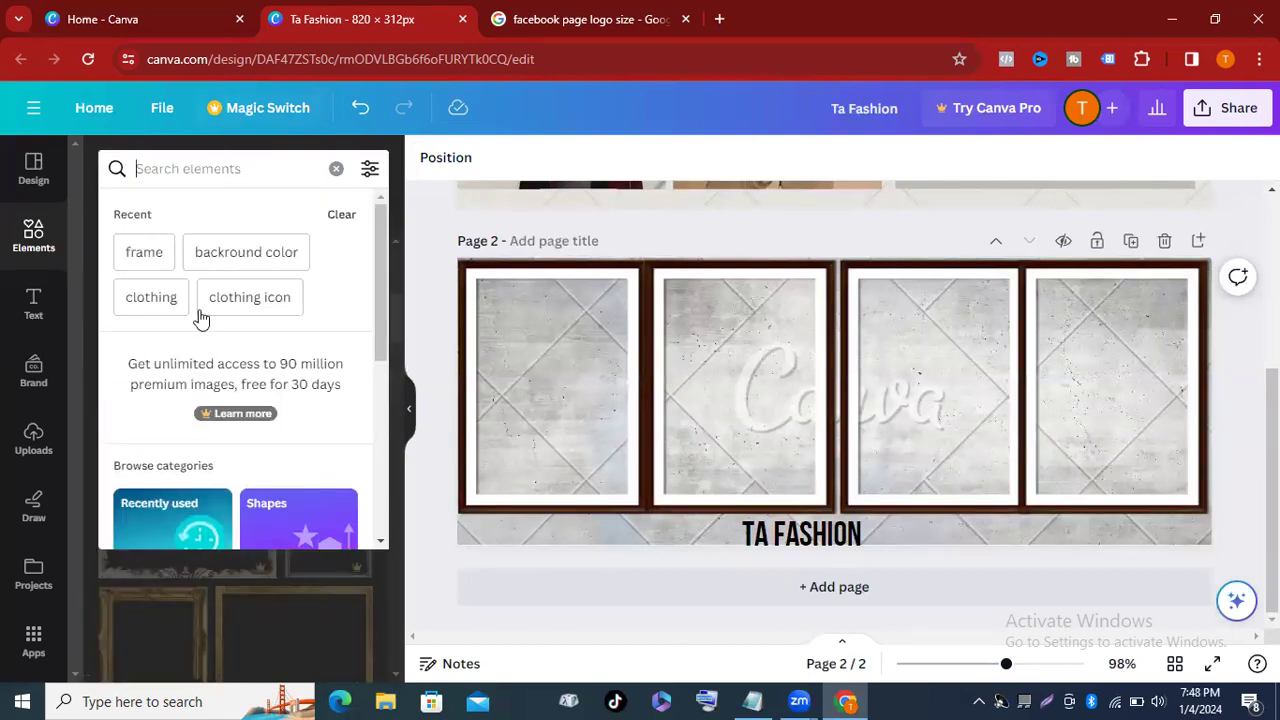
{"action": "left_click", "coordinate": [137, 300]}
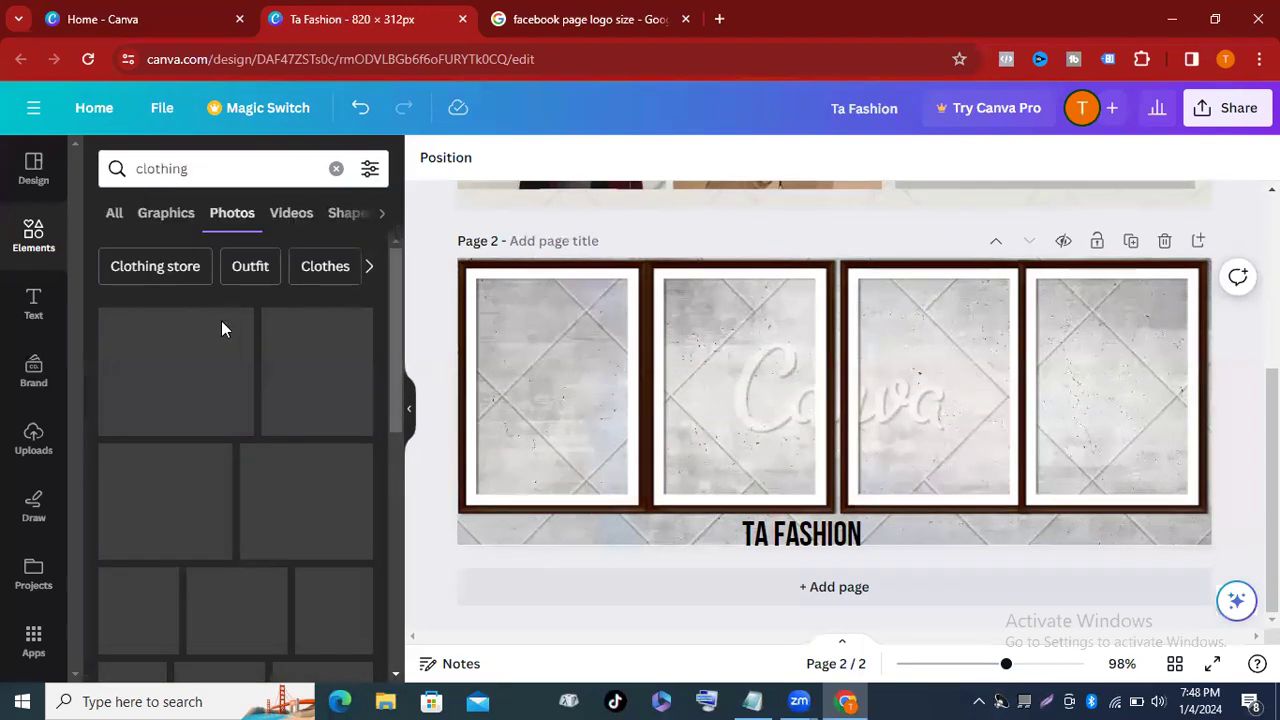
{"action": "scroll", "coordinate": [275, 418], "scroll_direction": "down", "scroll_amount": 10}
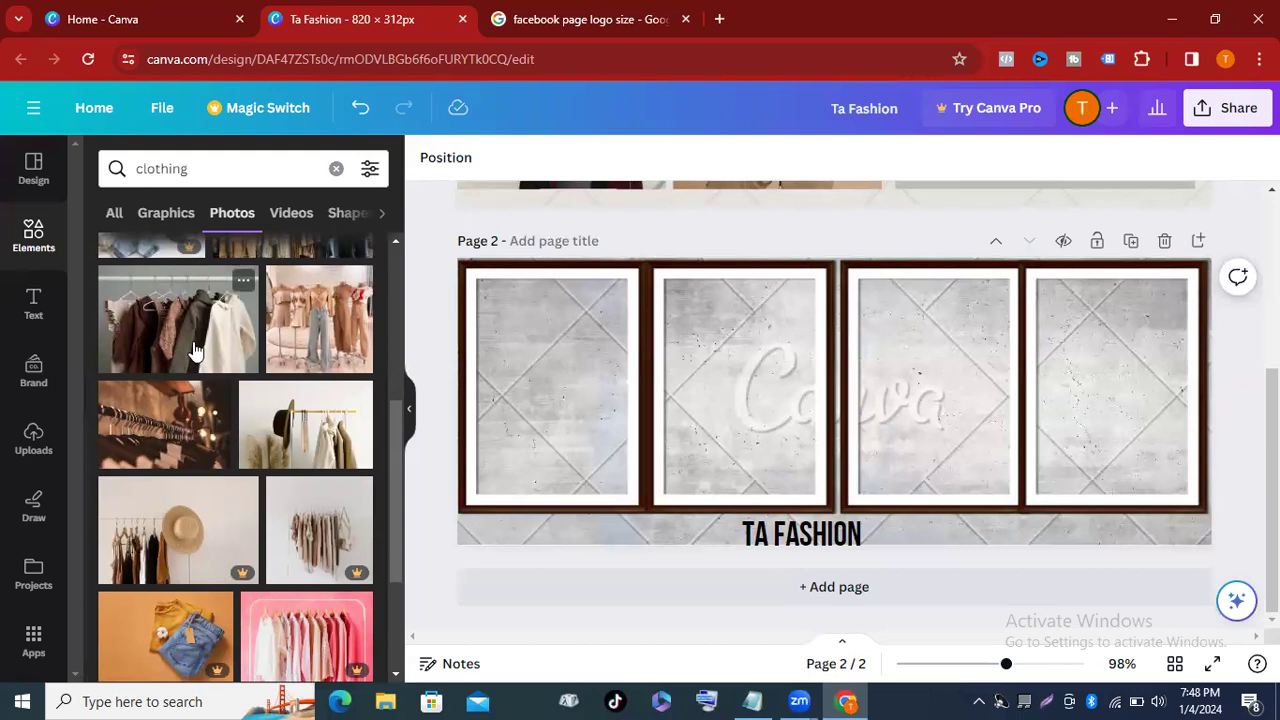
Add the landscape photo of jackets on a clothes rack to page 2 and try to scale it down over the first frame.
{"action": "left_click", "coordinate": [187, 338]}
{"action": "left_click_drag", "start_coordinate": [924, 431], "coordinate": [641, 407]}
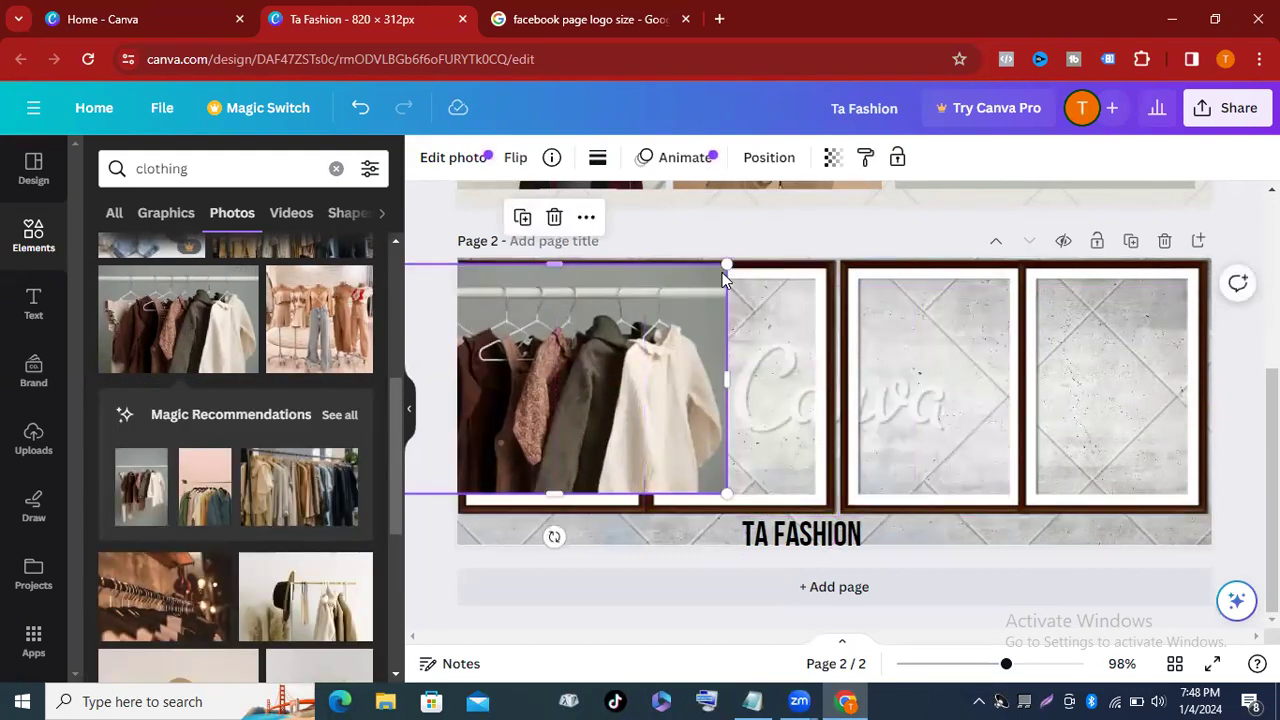
{"action": "left_click_drag", "start_coordinate": [725, 264], "coordinate": [655, 311]}
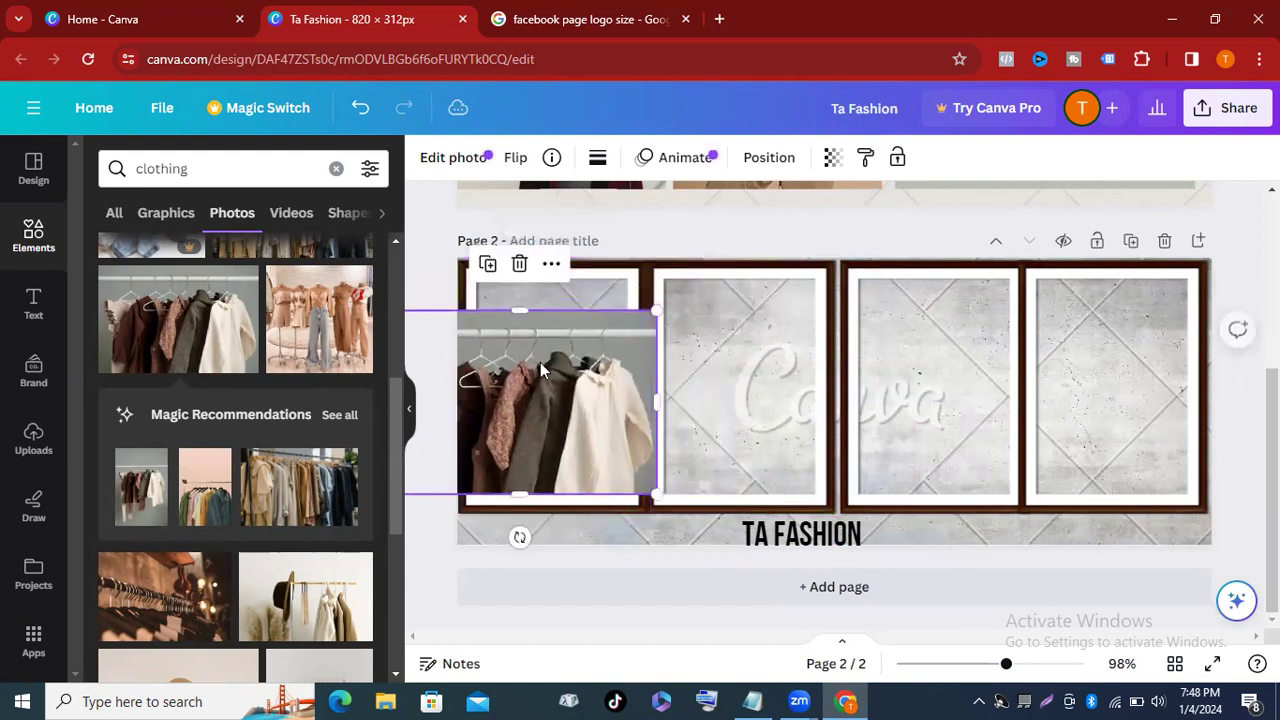
{"action": "mouse_move", "coordinate": [522, 306]}
{"action": "left_mouse_down"}
{"action": "mouse_move", "coordinate": [520, 274]}
{"action": "mouse_move", "coordinate": [510, 304]}
{"action": "left_mouse_up"}
{"action": "left_click_drag", "start_coordinate": [511, 392], "coordinate": [586, 357]}
{"action": "left_click_drag", "start_coordinate": [725, 276], "coordinate": [680, 309]}
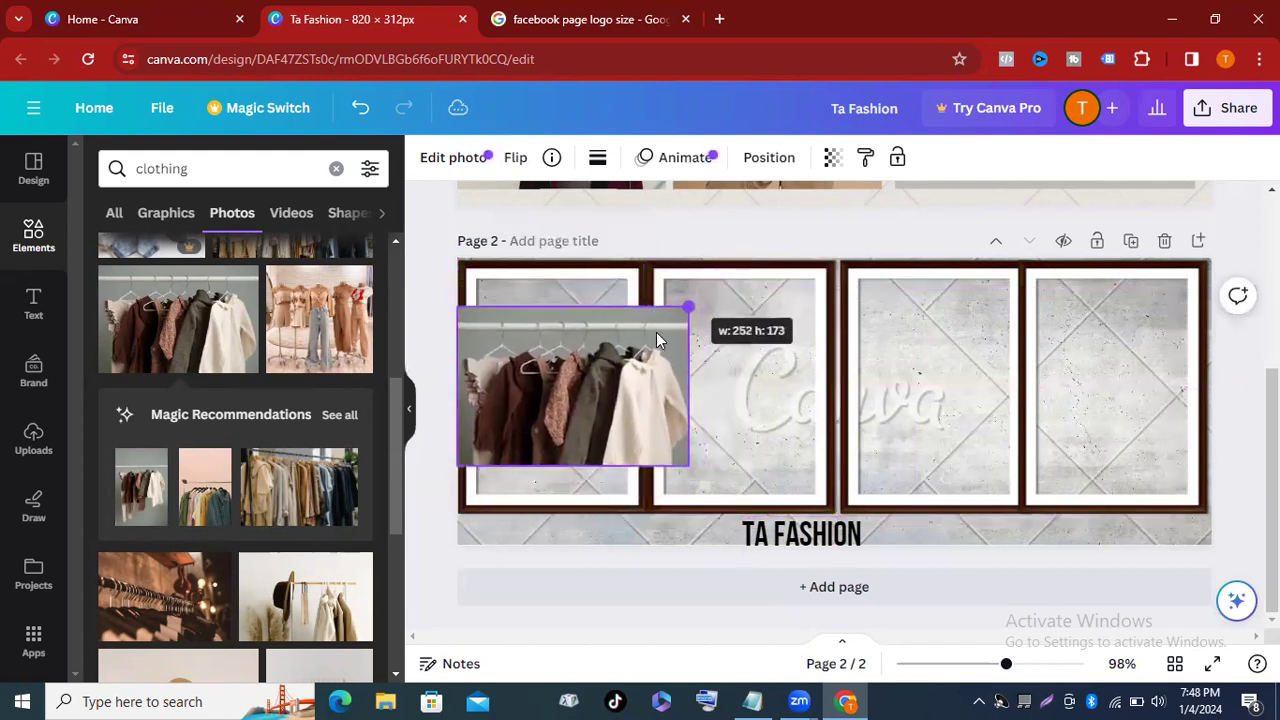
{"action": "left_click_drag", "start_coordinate": [566, 326], "coordinate": [575, 280]}
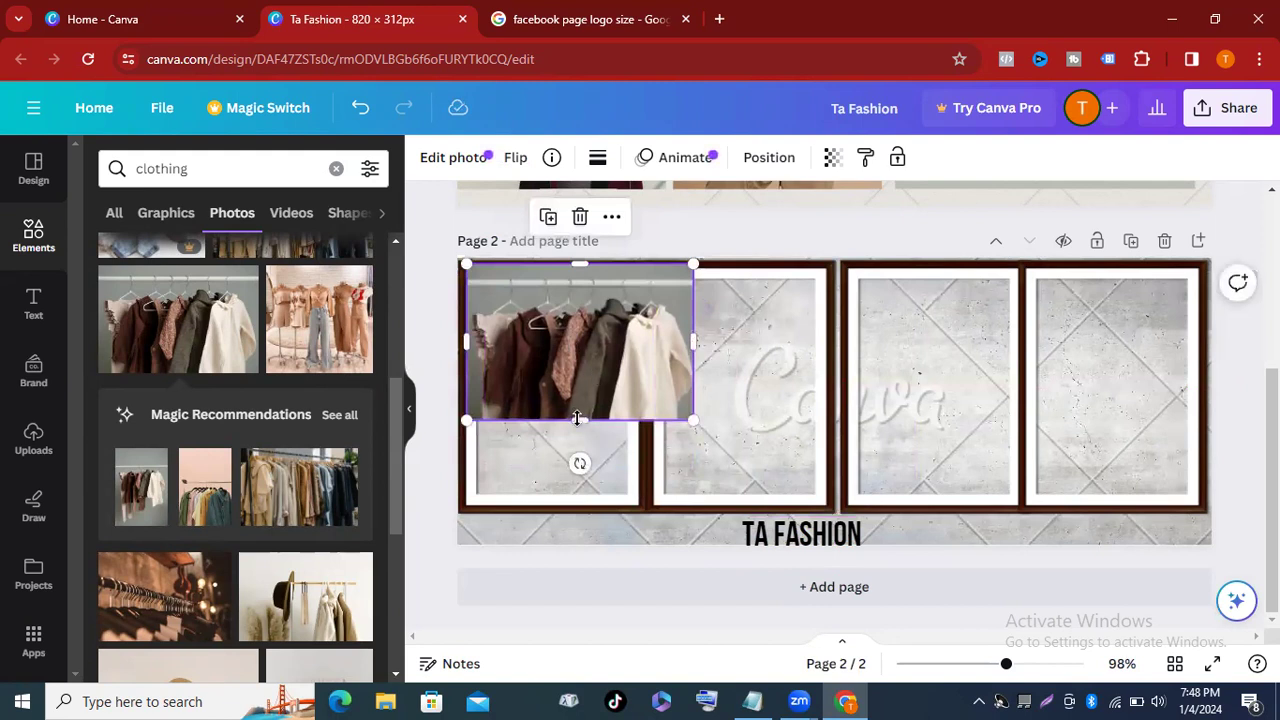
Try to stretch and resize the jackets photo to the first frame's height, and delete it from the page.
{"action": "left_click_drag", "start_coordinate": [577, 418], "coordinate": [574, 523]}
{"action": "left_click_drag", "start_coordinate": [619, 484], "coordinate": [554, 433]}
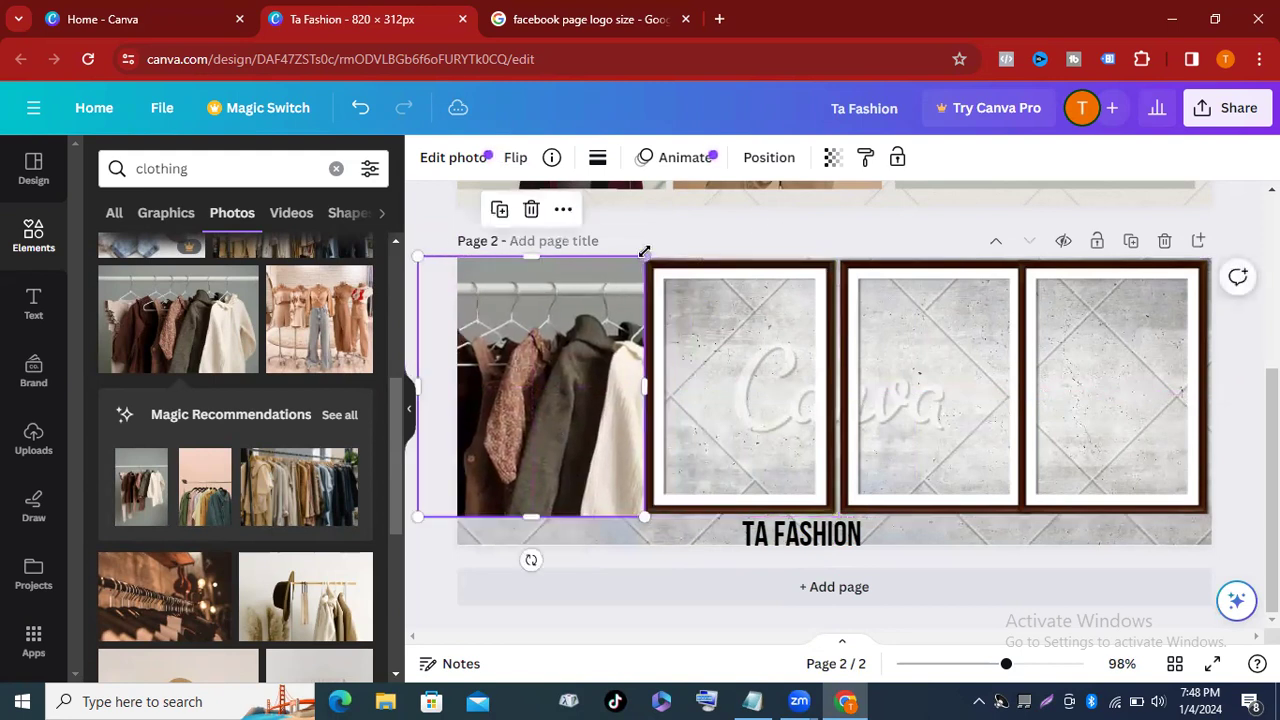
{"action": "left_click_drag", "start_coordinate": [645, 251], "coordinate": [634, 278]}
{"action": "left_click_drag", "start_coordinate": [510, 357], "coordinate": [538, 336]}
{"action": "left_click_drag", "start_coordinate": [631, 275], "coordinate": [619, 290]}
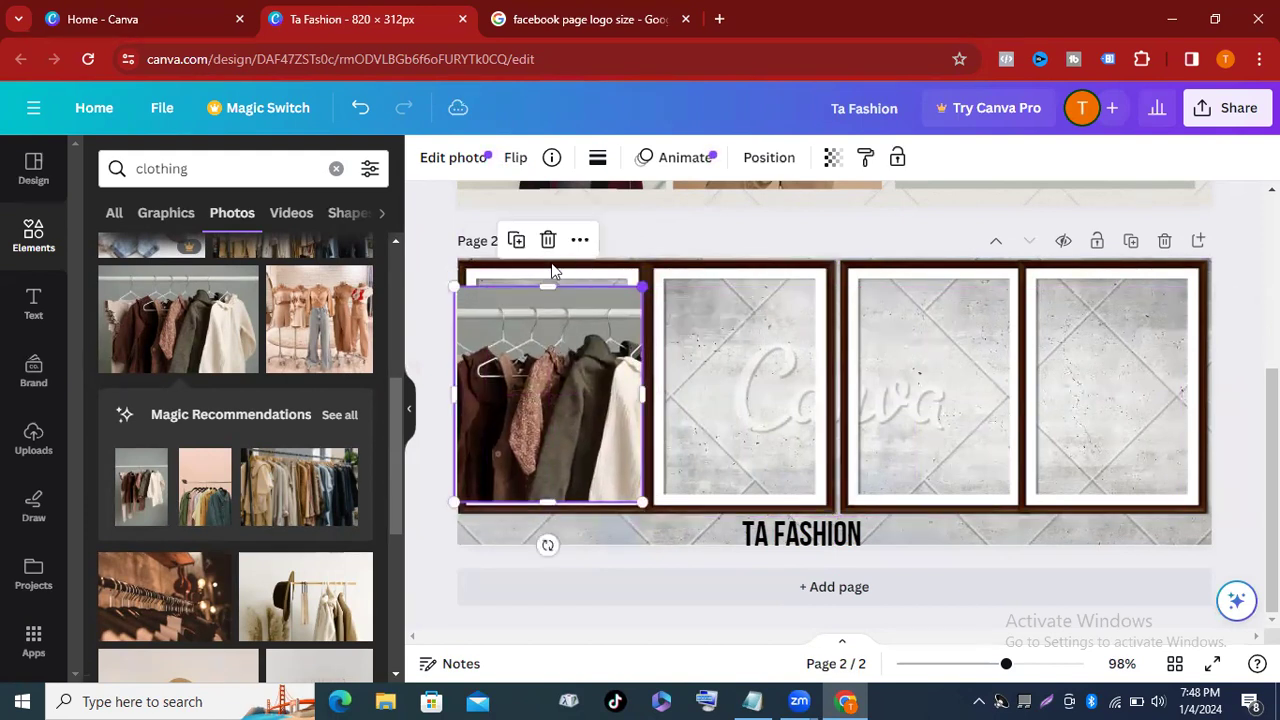
{"action": "left_click", "coordinate": [548, 240]}
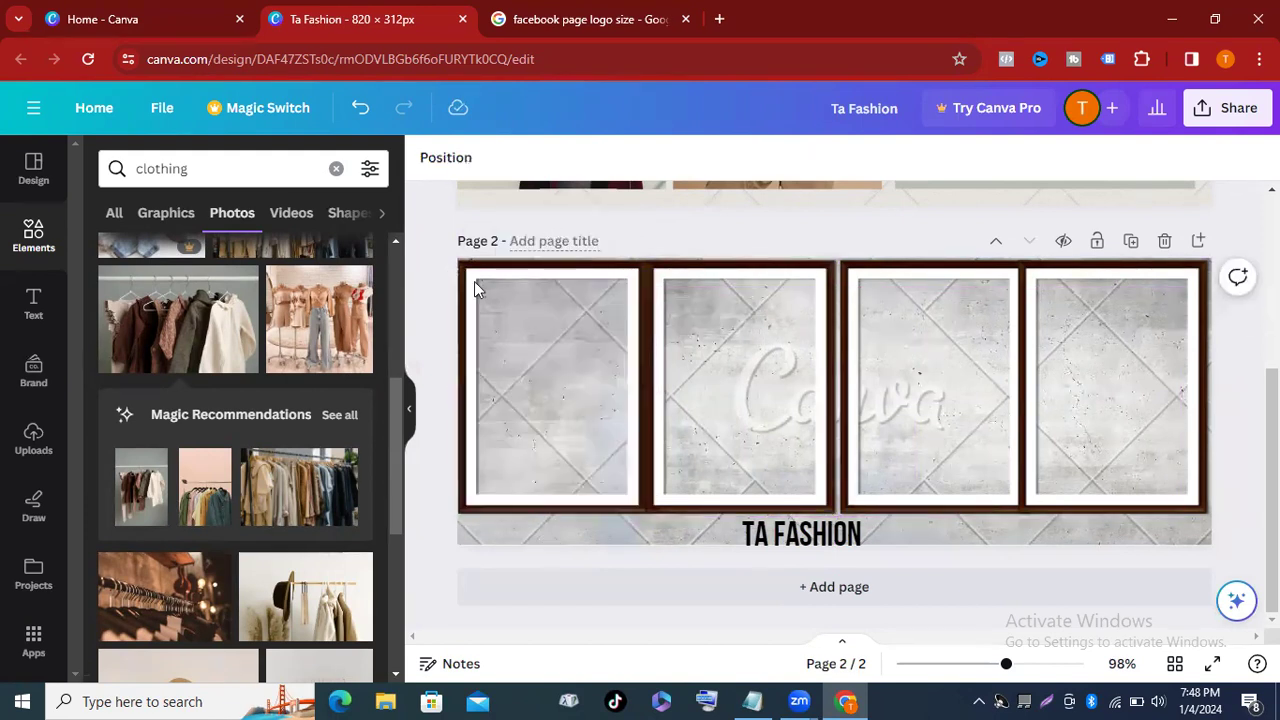
Try to fit the recommended portrait photo of the clothes rack inside the first frame, and delete it from the page.
{"action": "left_click", "coordinate": [141, 482]}
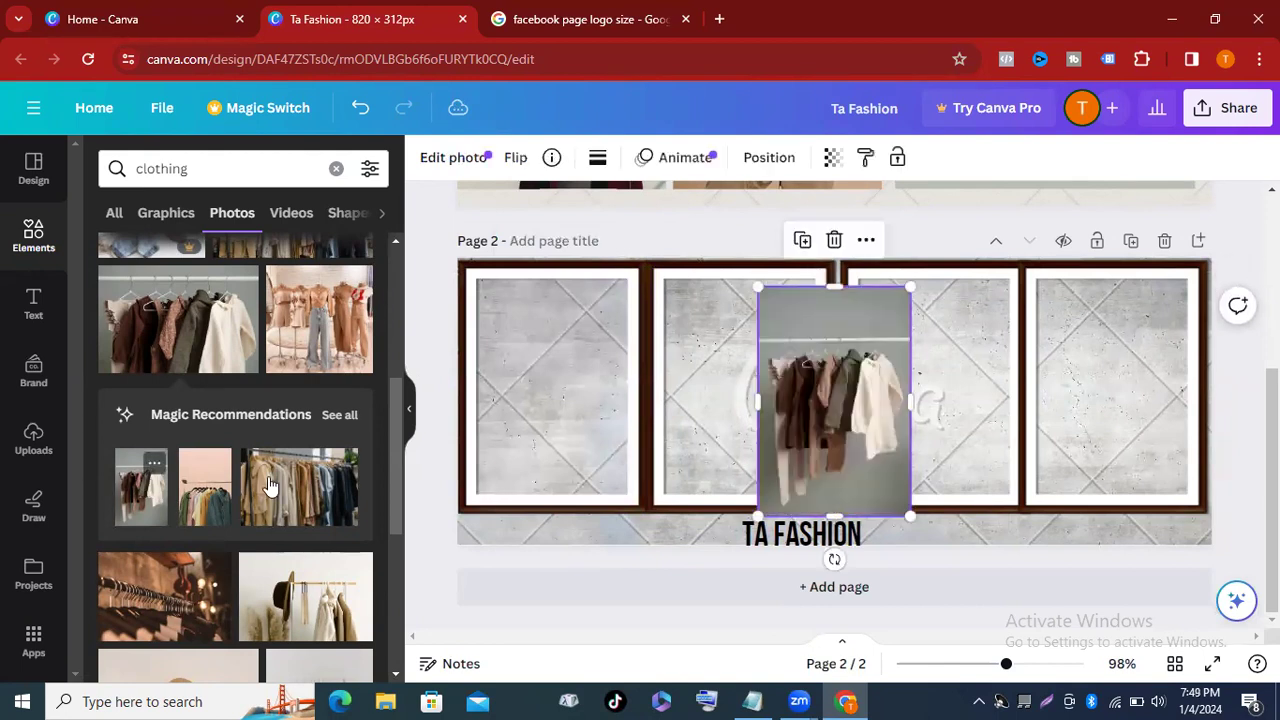
{"action": "left_click_drag", "start_coordinate": [836, 407], "coordinate": [560, 392]}
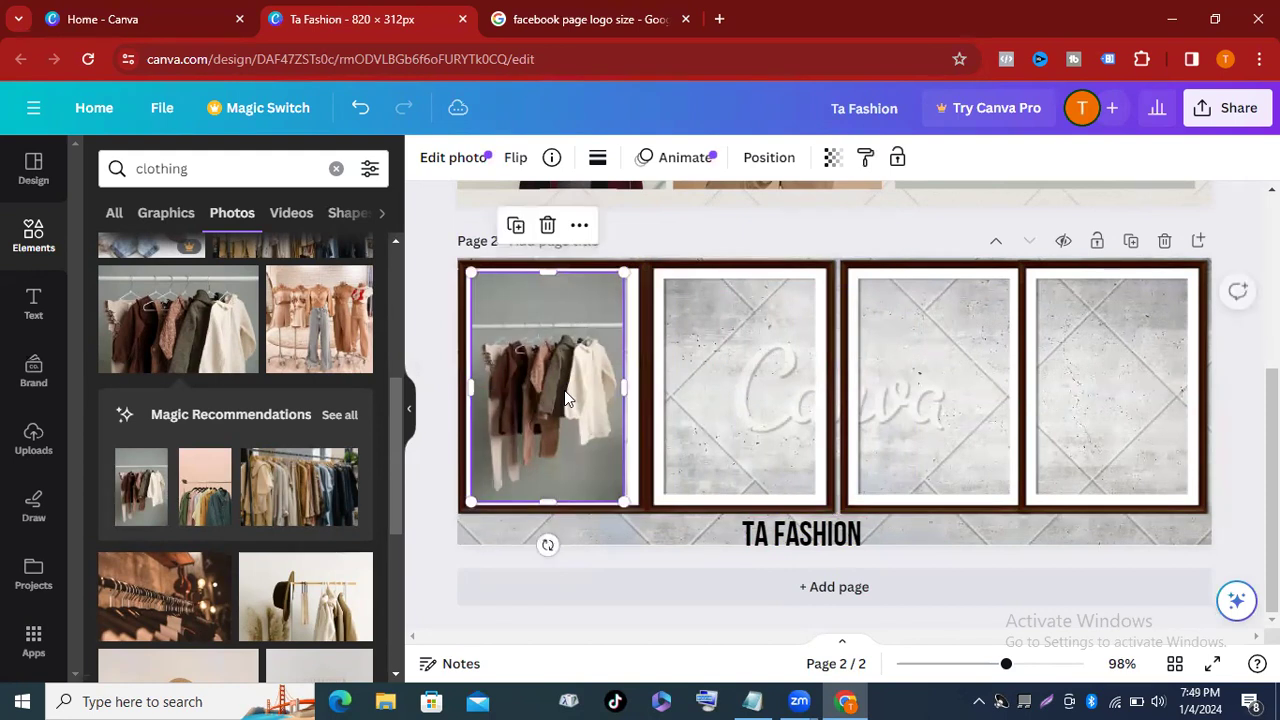
{"action": "left_click_drag", "start_coordinate": [625, 276], "coordinate": [631, 302]}
{"action": "mouse_move", "coordinate": [547, 360]}
{"action": "left_mouse_down"}
{"action": "mouse_move", "coordinate": [558, 353]}
{"action": "mouse_move", "coordinate": [544, 351]}
{"action": "left_mouse_up"}
{"action": "left_click_drag", "start_coordinate": [645, 283], "coordinate": [643, 286]}
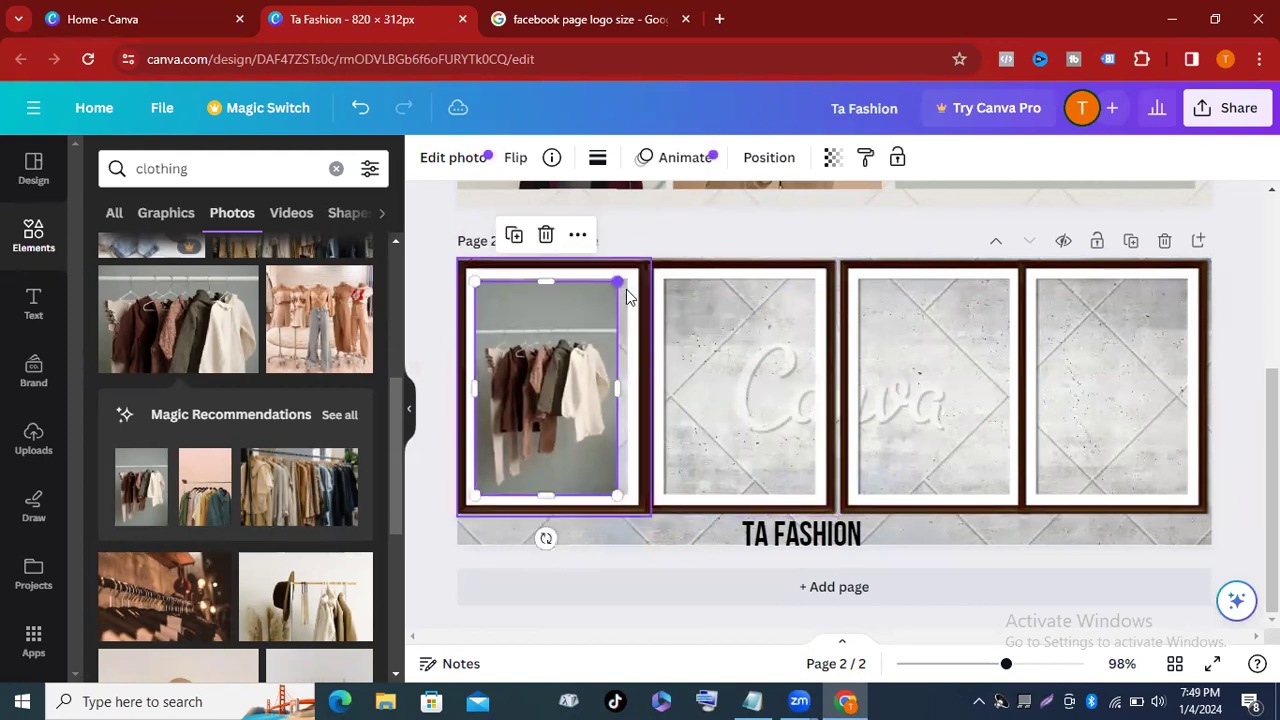
{"action": "left_click", "coordinate": [545, 234]}
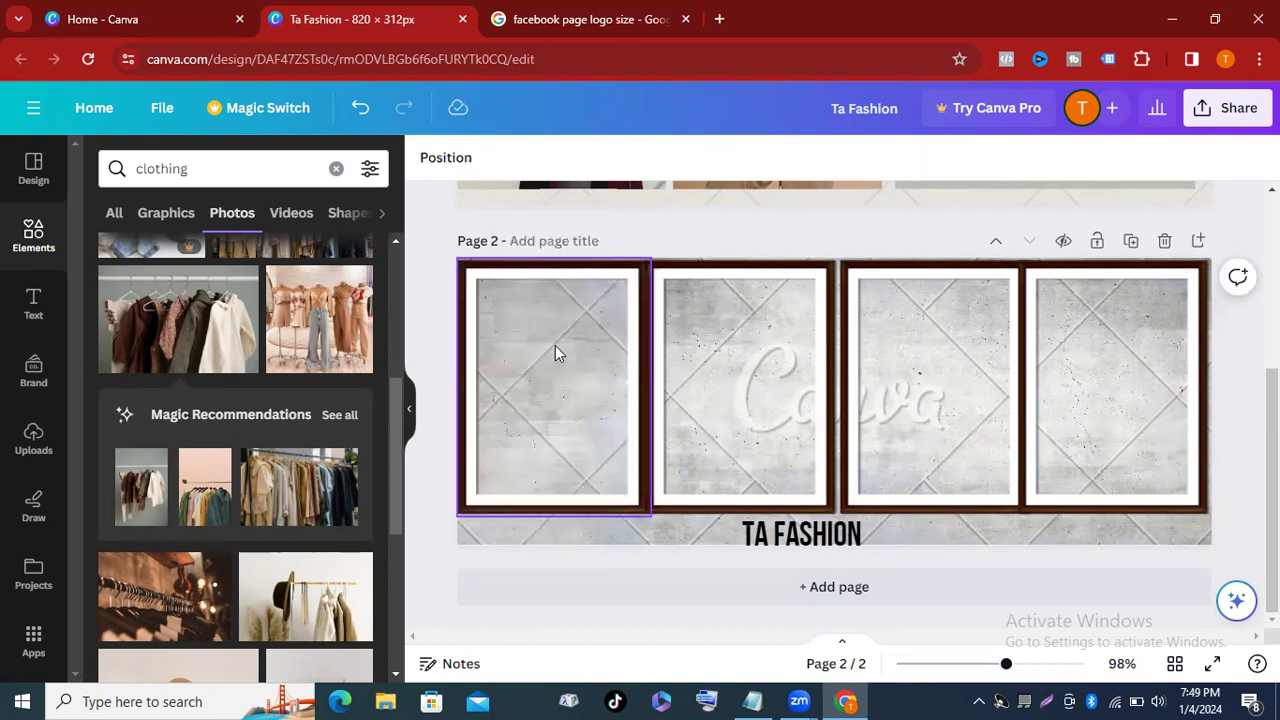
Delete all four dark wooden frames from page 2, keeping the background and the "TA Fashion" text.
{"action": "left_click", "coordinate": [557, 353]}
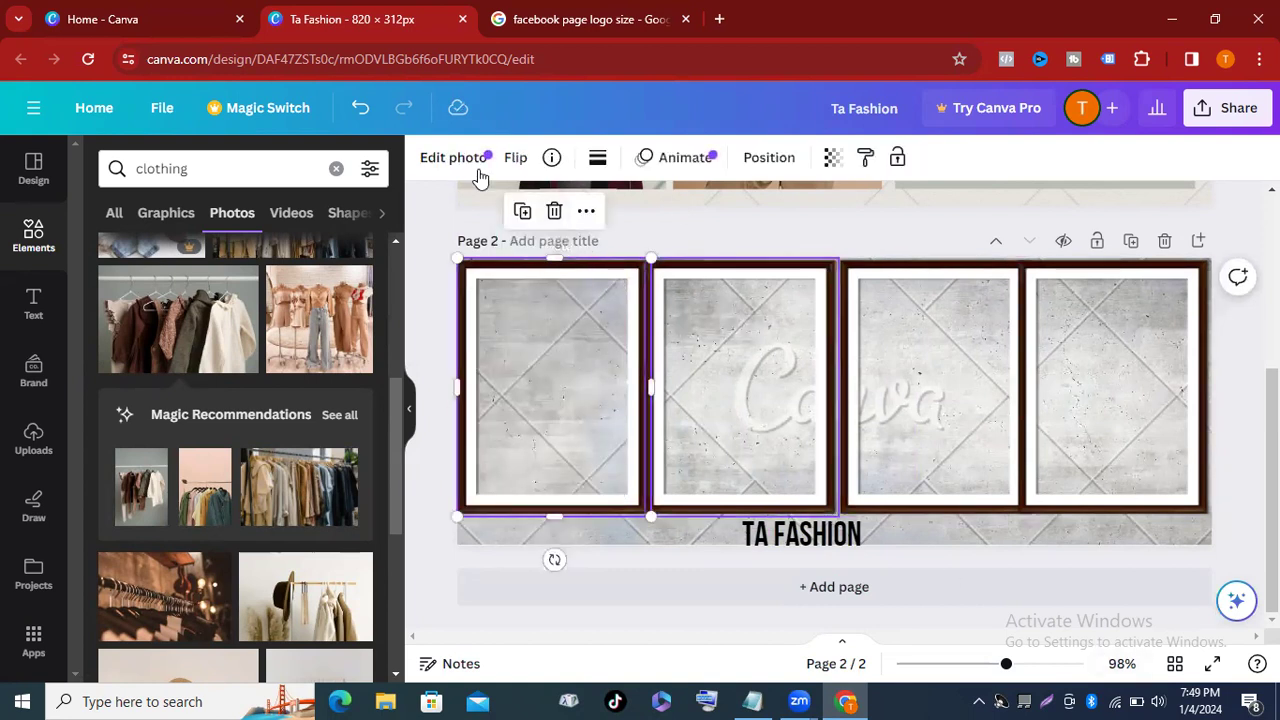
{"action": "left_click", "coordinate": [554, 210]}
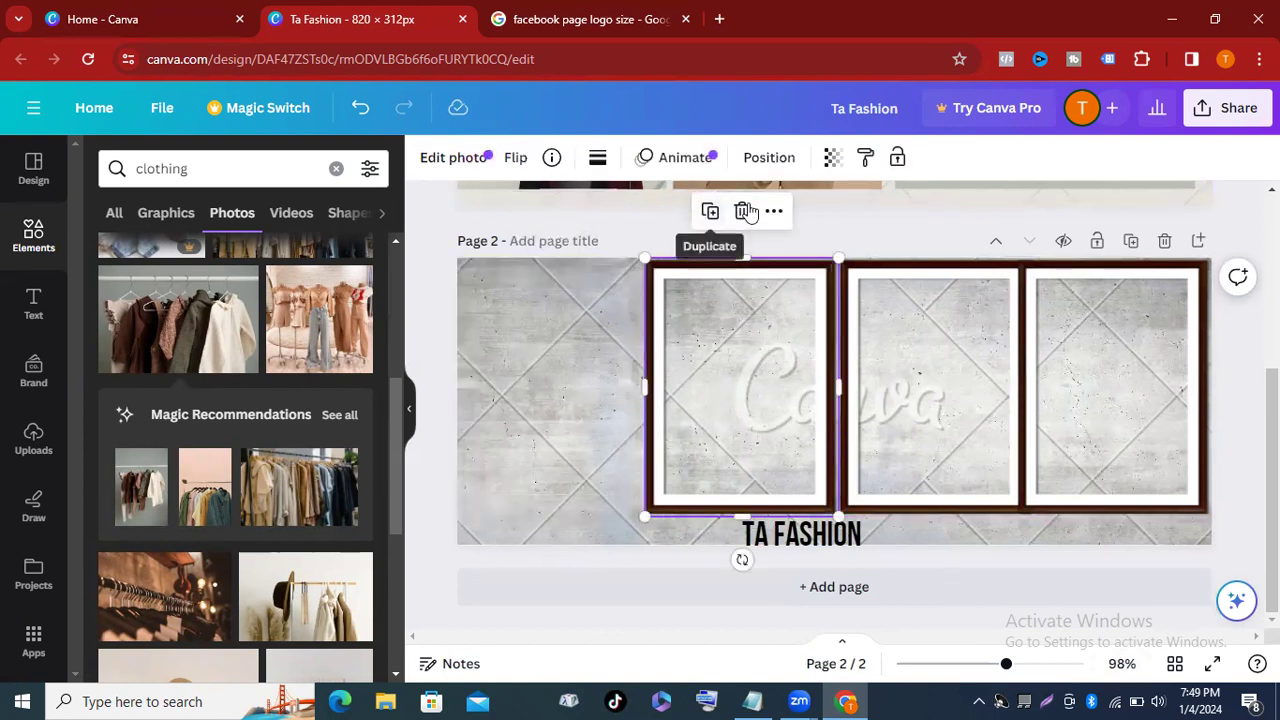
{"action": "left_click", "coordinate": [742, 211]}
{"action": "left_click", "coordinate": [925, 384]}
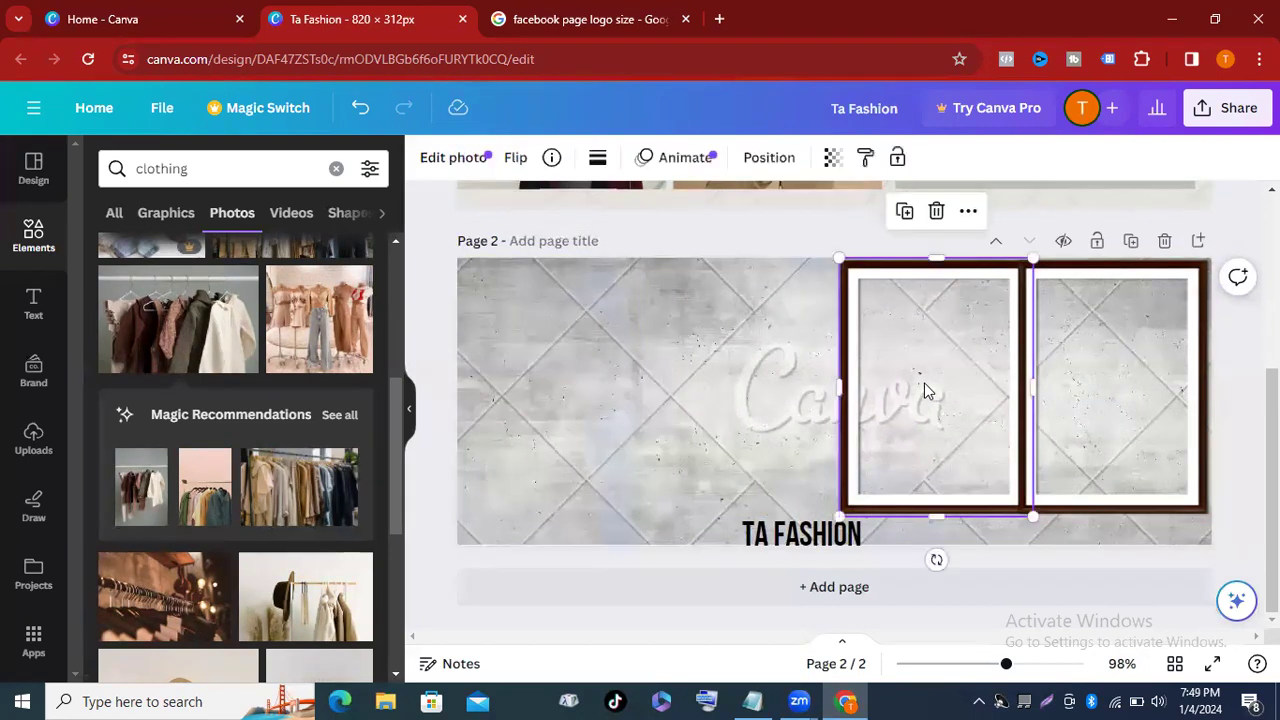
{"action": "left_click", "coordinate": [932, 211]}
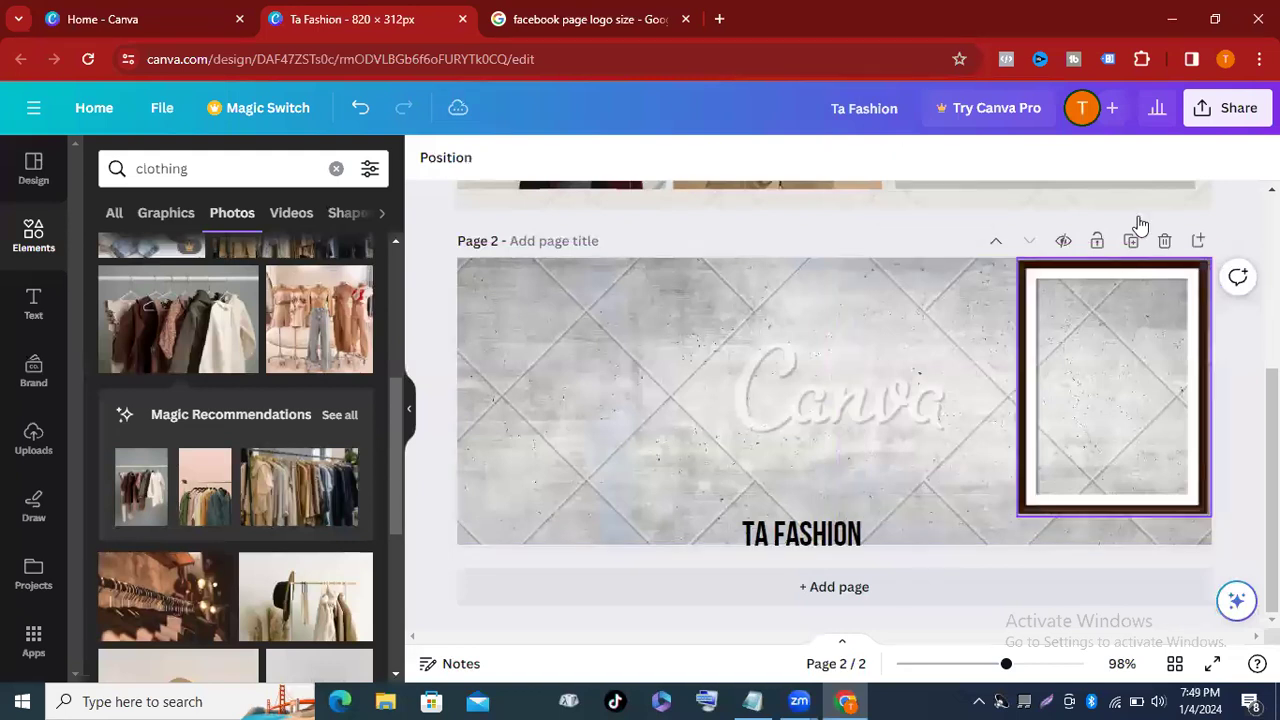
{"action": "left_click", "coordinate": [1114, 212]}
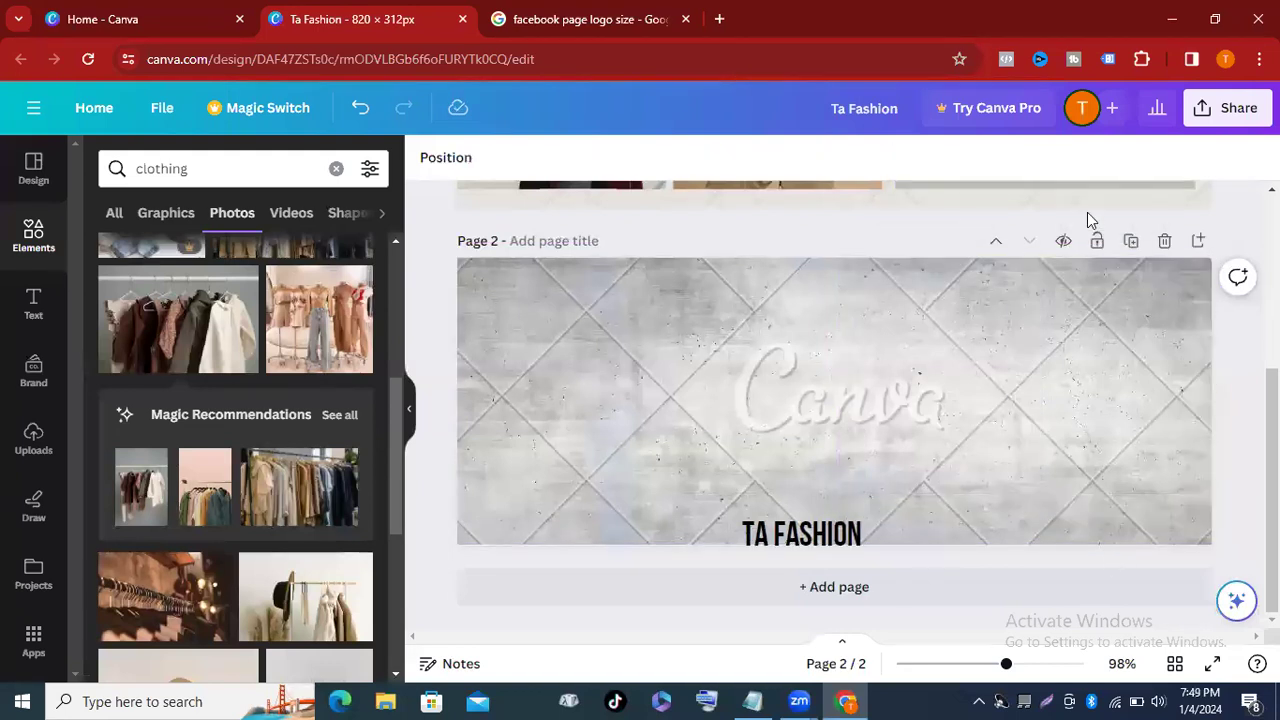
Replace the "clothing" search in the elements with a search for "frame".
{"action": "left_click", "coordinate": [195, 168]}
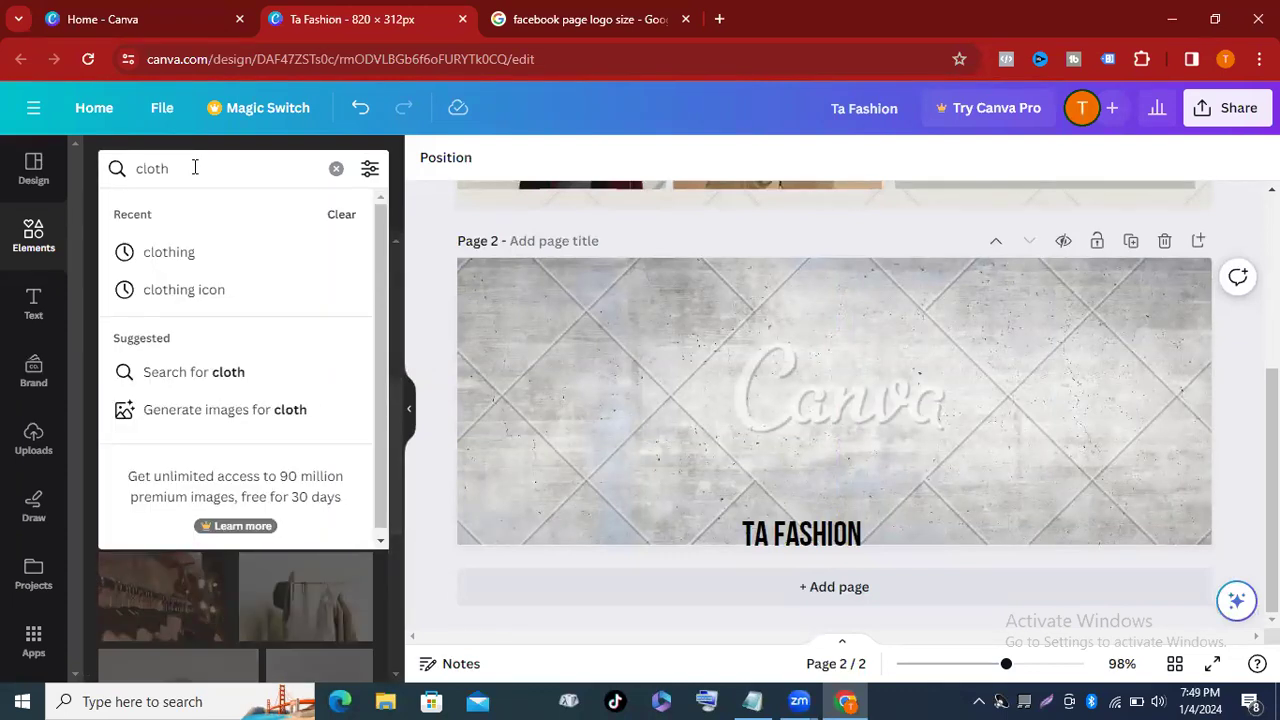
{"action": "key", "text": "BackSpace"}
{"action": "key", "text": "BackSpace"}
{"action": "key", "text": "BackSpace"}
{"action": "key", "text": "BackSpace"}
{"action": "key", "text": "BackSpace"}
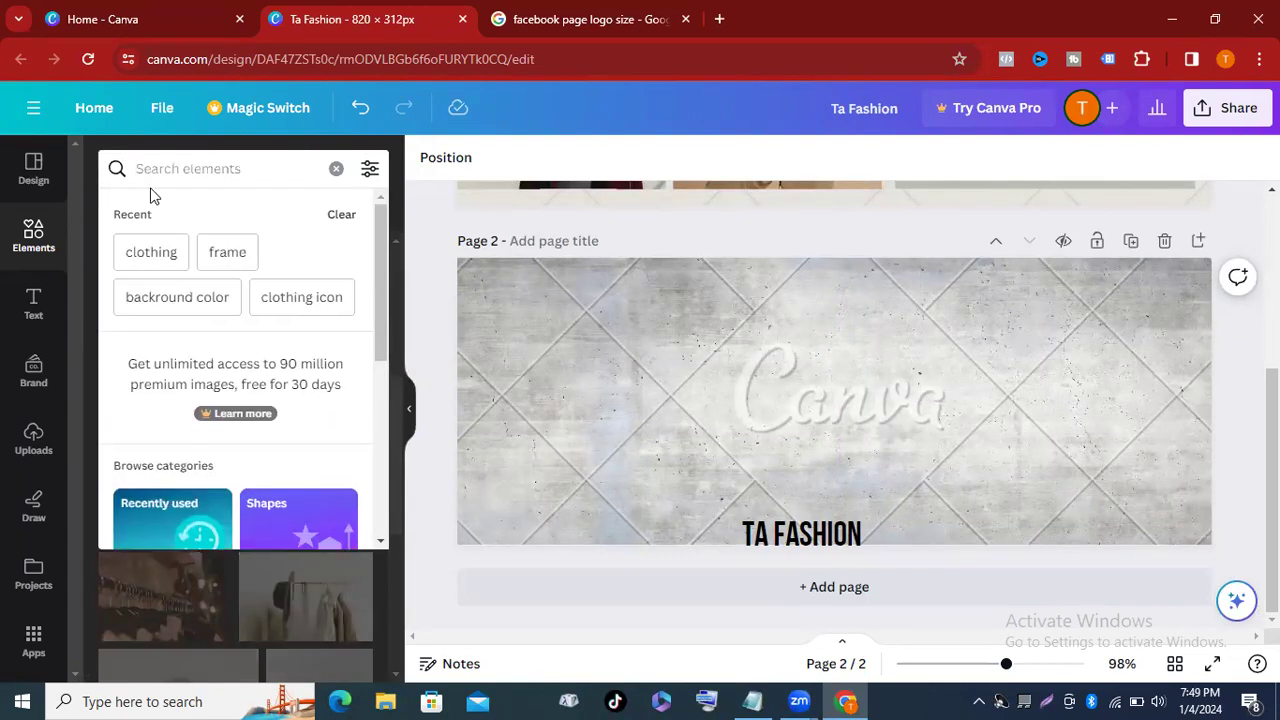
{"action": "type", "text": "f"}
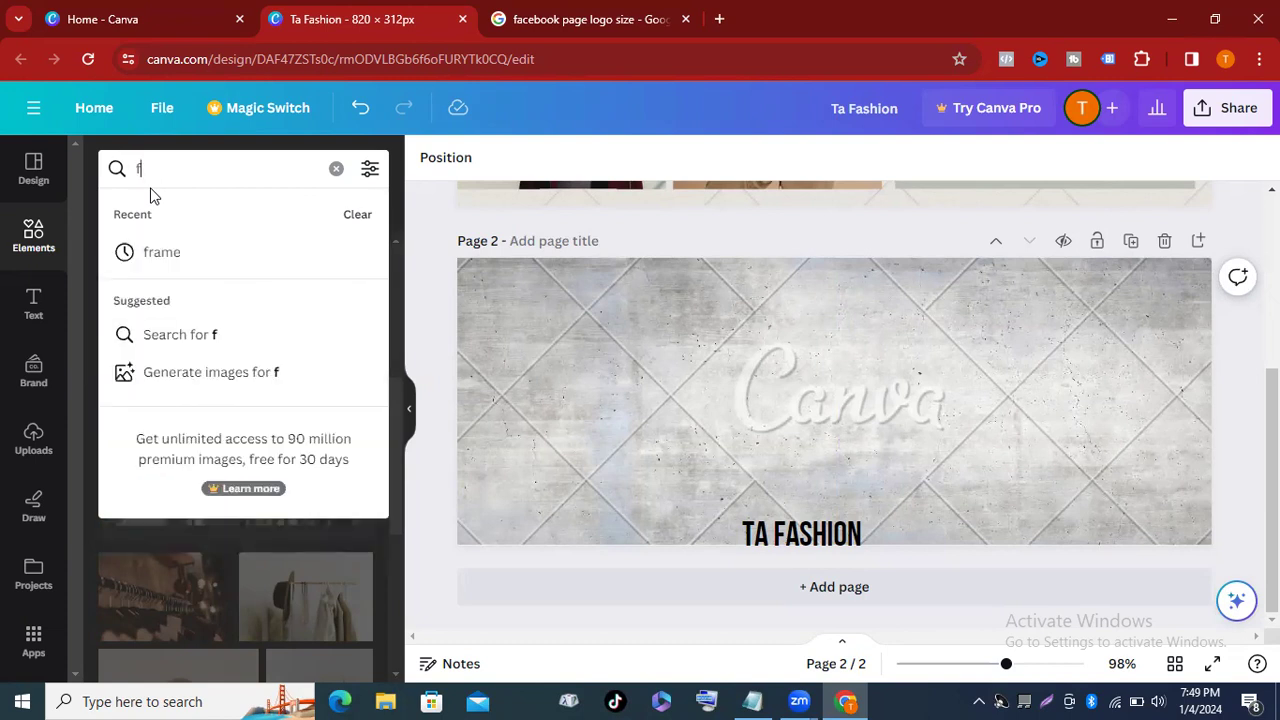
{"action": "left_click", "coordinate": [197, 268]}
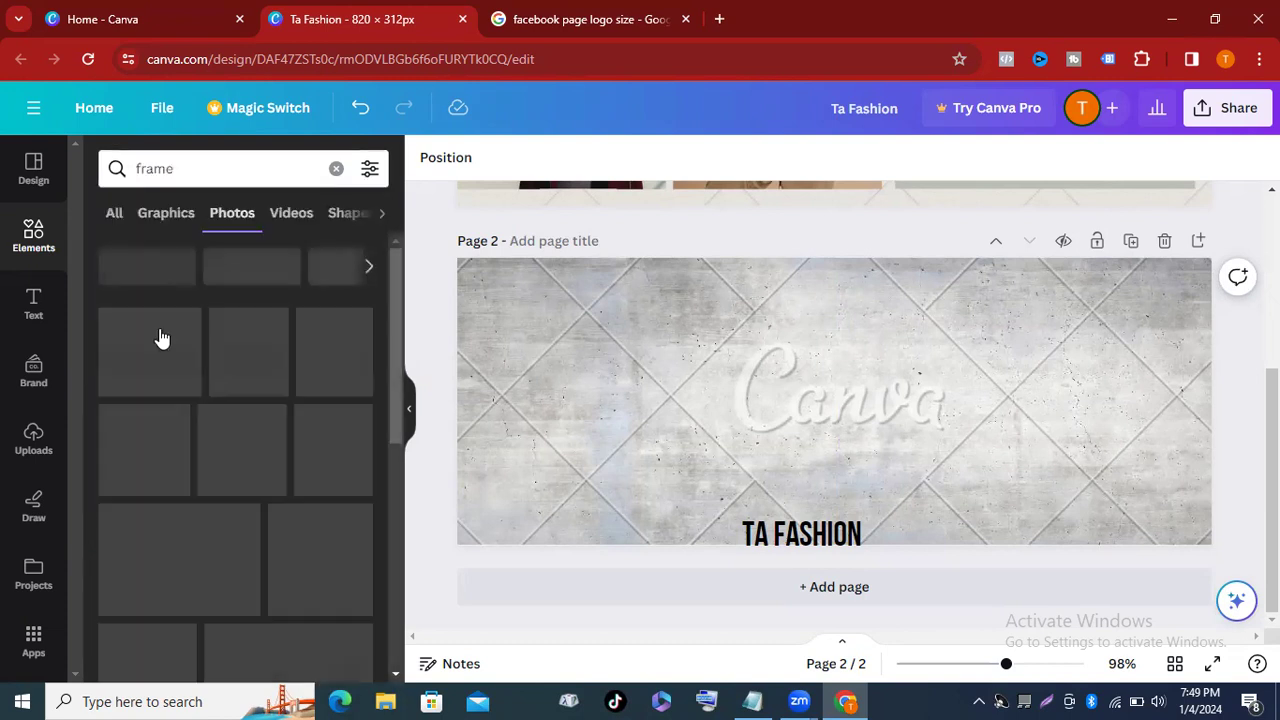
Look through the photo results for "frame" for a suitable picture frame.
{"action": "scroll", "coordinate": [160, 408], "scroll_direction": "down", "scroll_amount": 5}
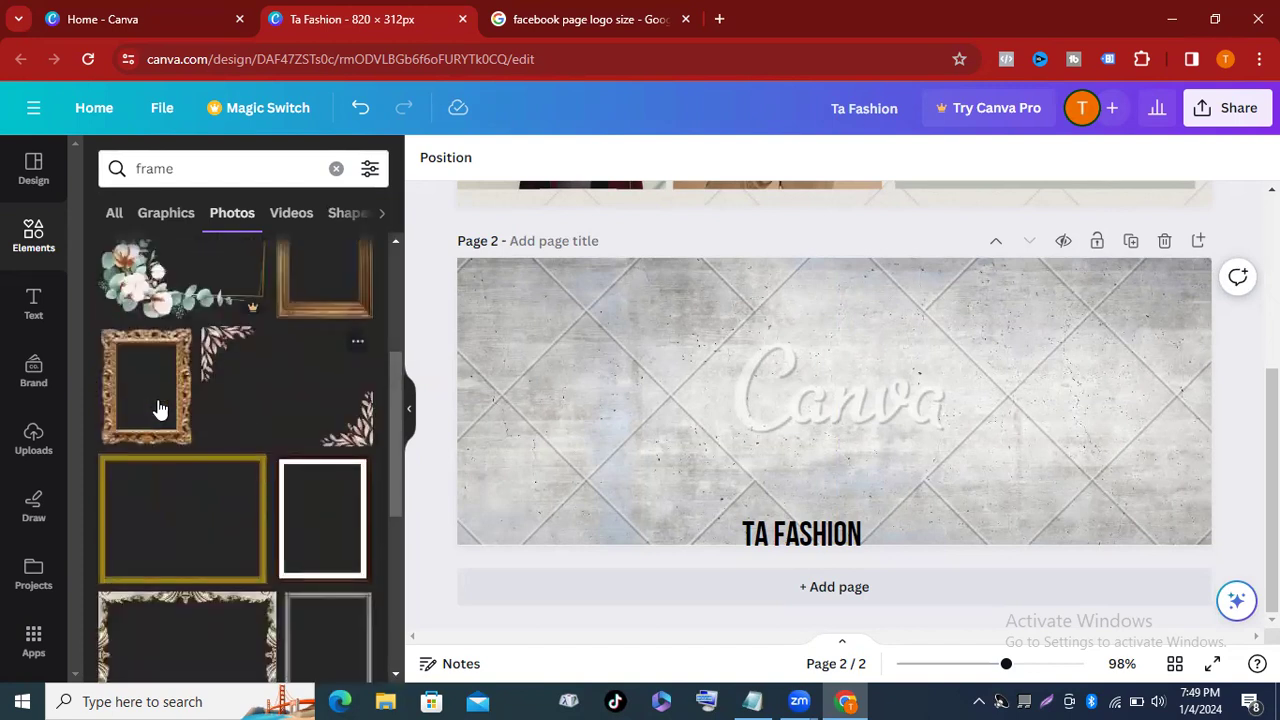
{"action": "scroll", "coordinate": [160, 408], "scroll_direction": "down", "scroll_amount": 2}
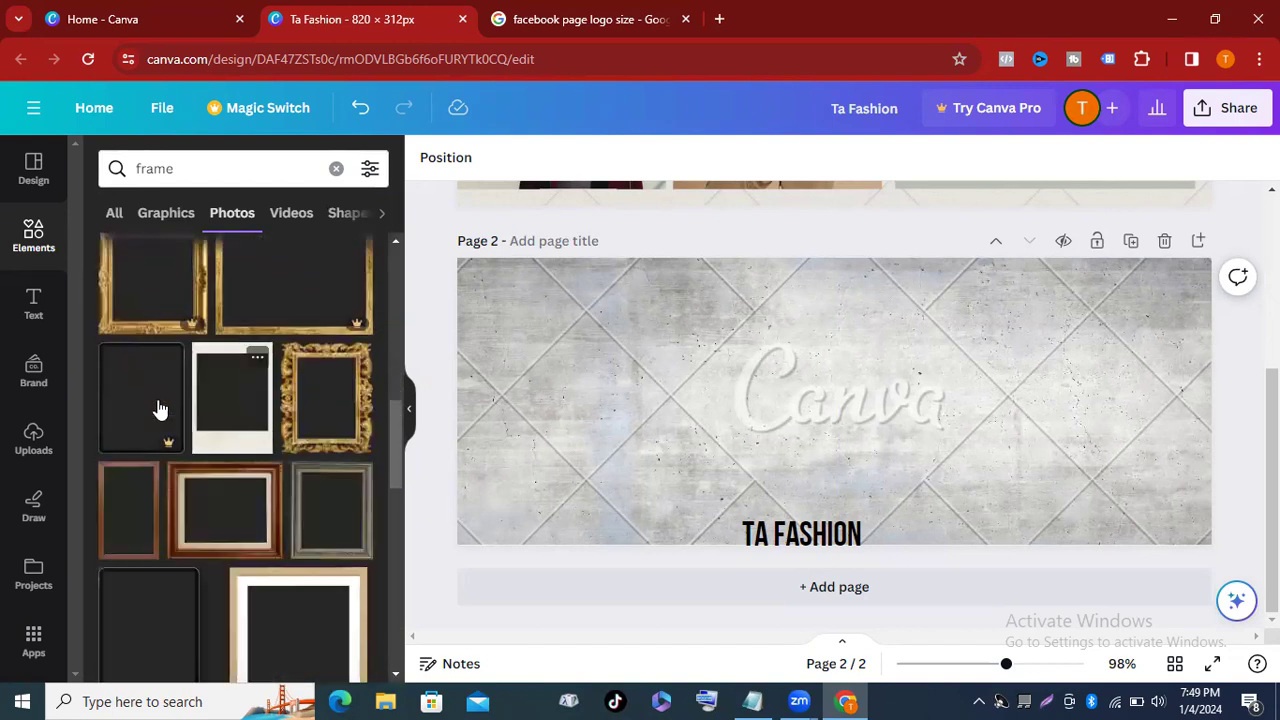
{"action": "scroll", "coordinate": [186, 443], "scroll_direction": "down", "scroll_amount": 4}
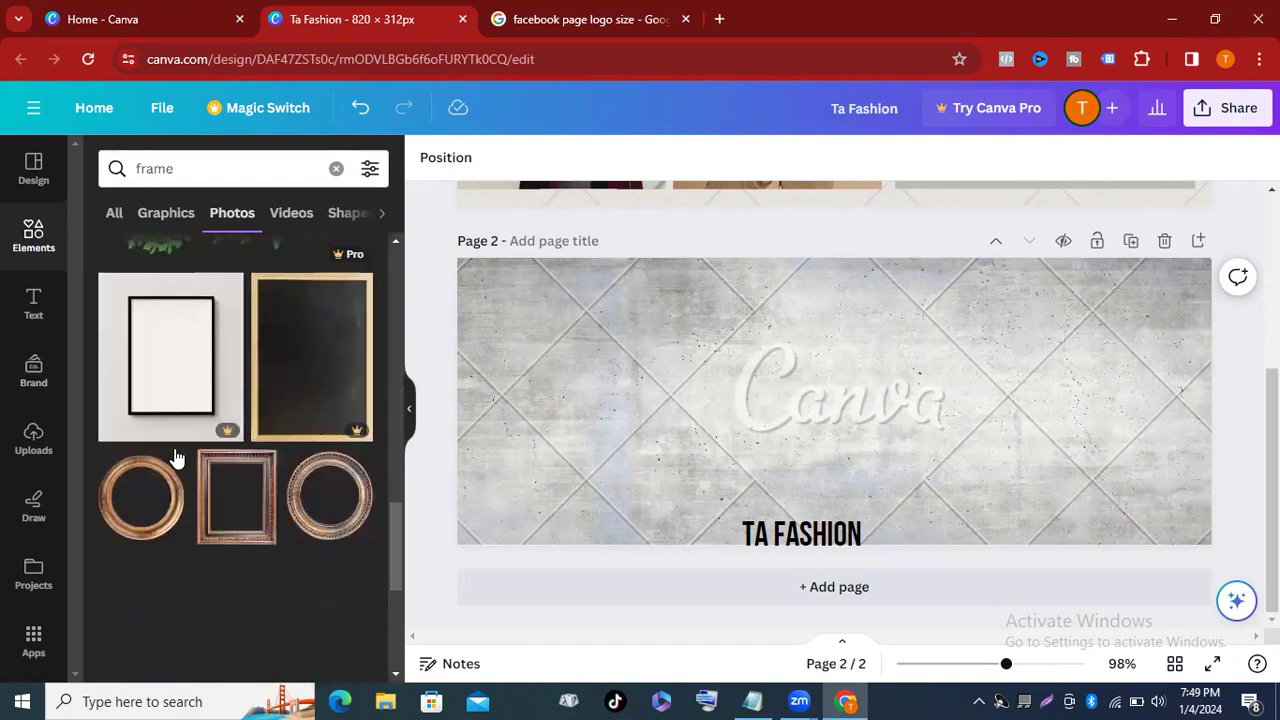
{"action": "scroll", "coordinate": [174, 456], "scroll_direction": "up", "scroll_amount": 2}
{"action": "scroll", "coordinate": [174, 456], "scroll_direction": "down", "scroll_amount": 6}
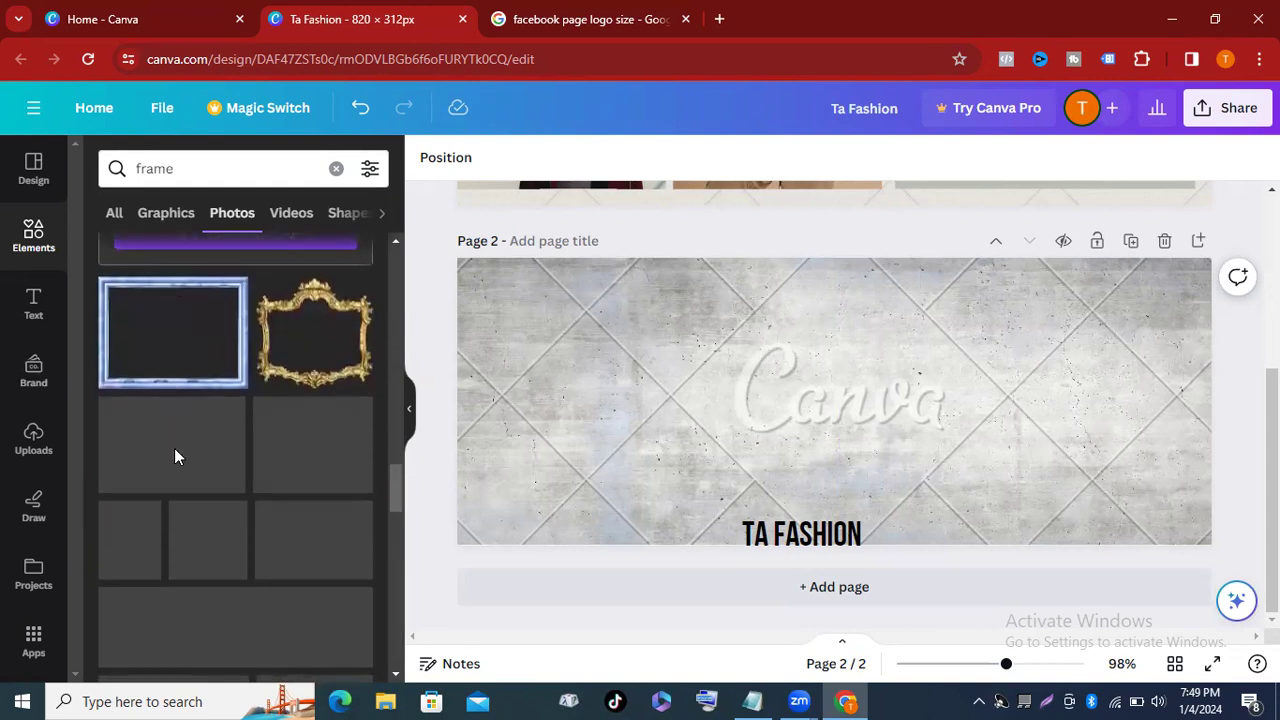
{"action": "scroll", "coordinate": [175, 457], "scroll_direction": "down", "scroll_amount": 5}
{"action": "scroll", "coordinate": [175, 457], "scroll_direction": "down", "scroll_amount": 5}
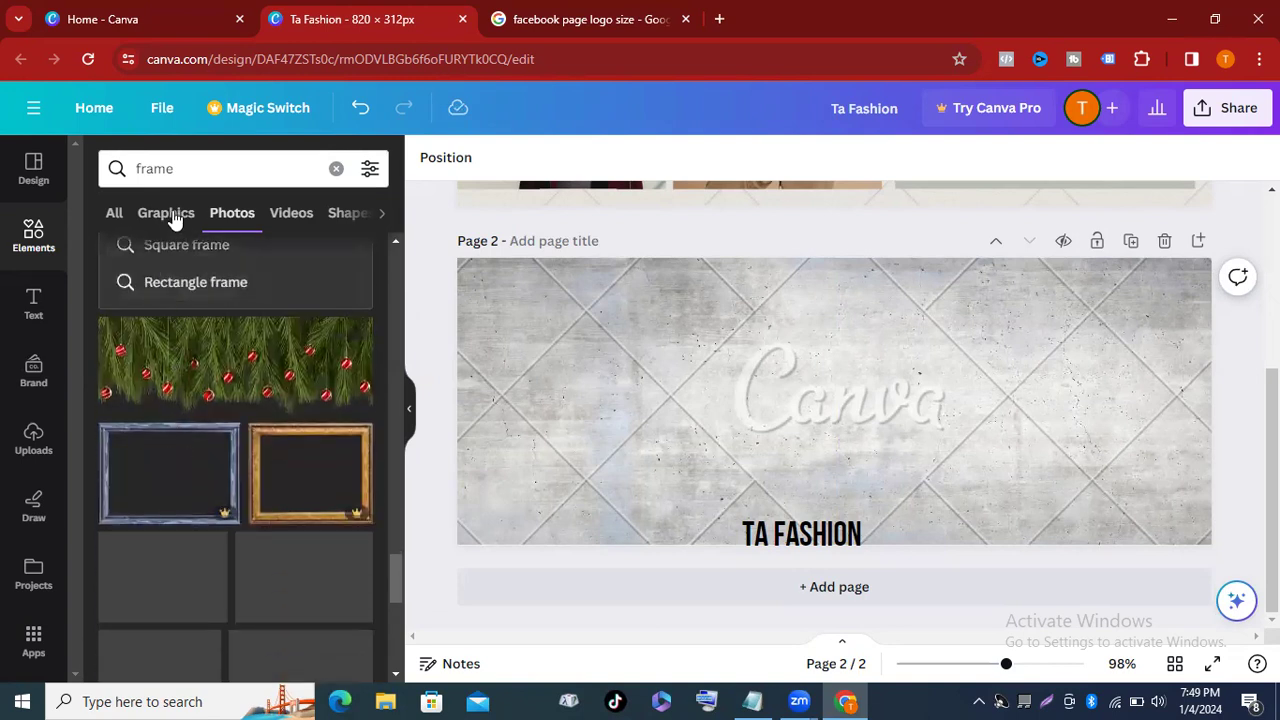
Show the graphics results for "frame" and examine the frame designs on offer.
{"action": "left_click", "coordinate": [166, 218]}
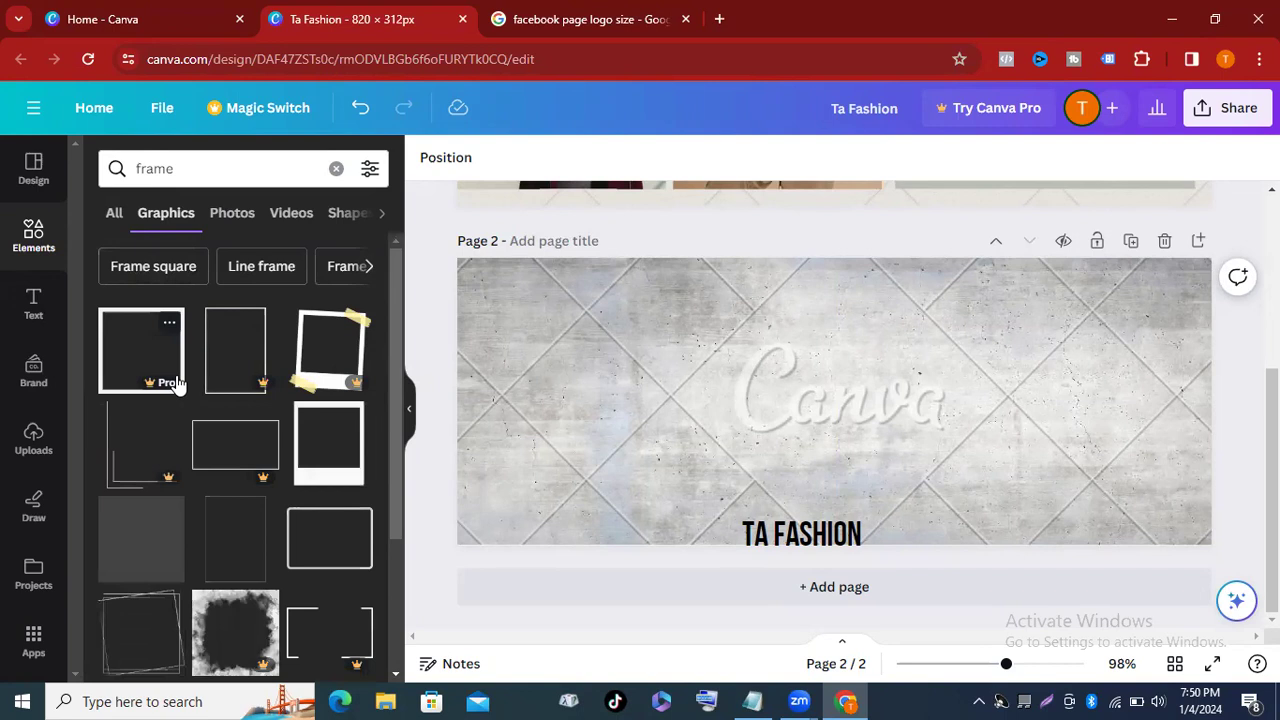
{"action": "scroll", "coordinate": [203, 396], "scroll_direction": "down", "scroll_amount": 2}
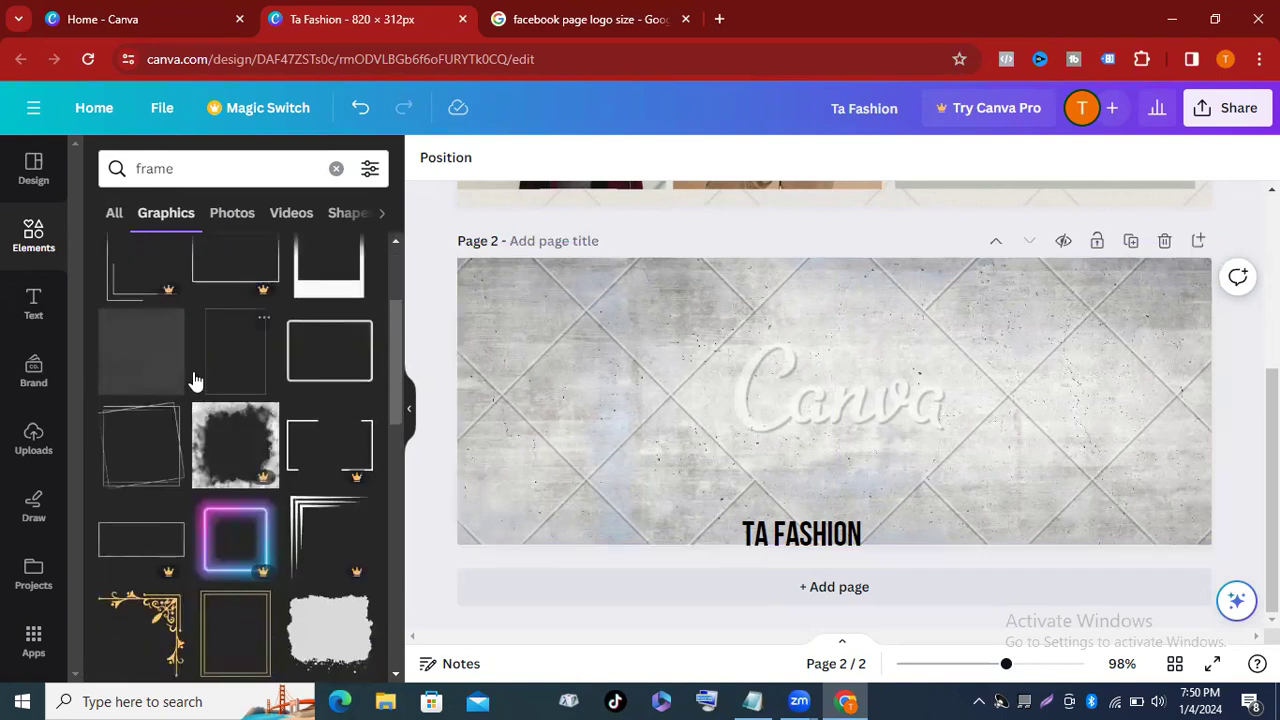
{"action": "scroll", "coordinate": [191, 380], "scroll_direction": "down", "scroll_amount": 2}
{"action": "scroll", "coordinate": [150, 380], "scroll_direction": "down", "scroll_amount": 2}
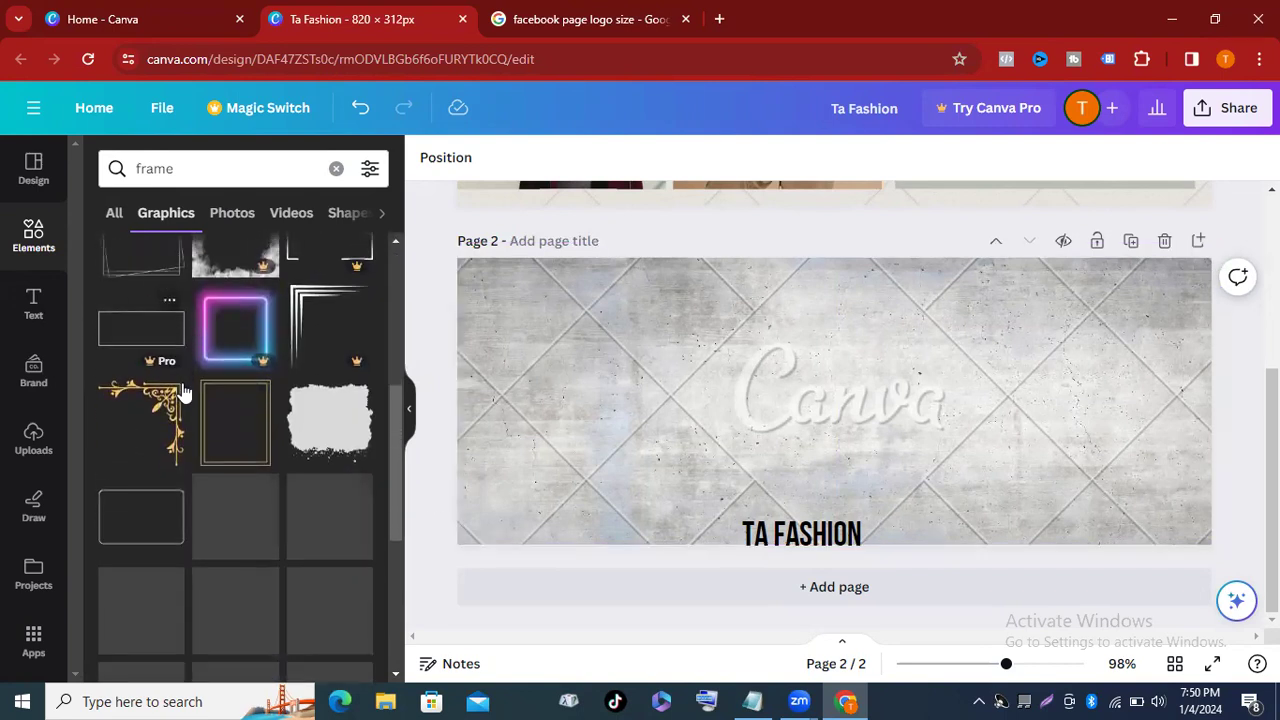
{"action": "scroll", "coordinate": [212, 414], "scroll_direction": "up", "scroll_amount": 2}
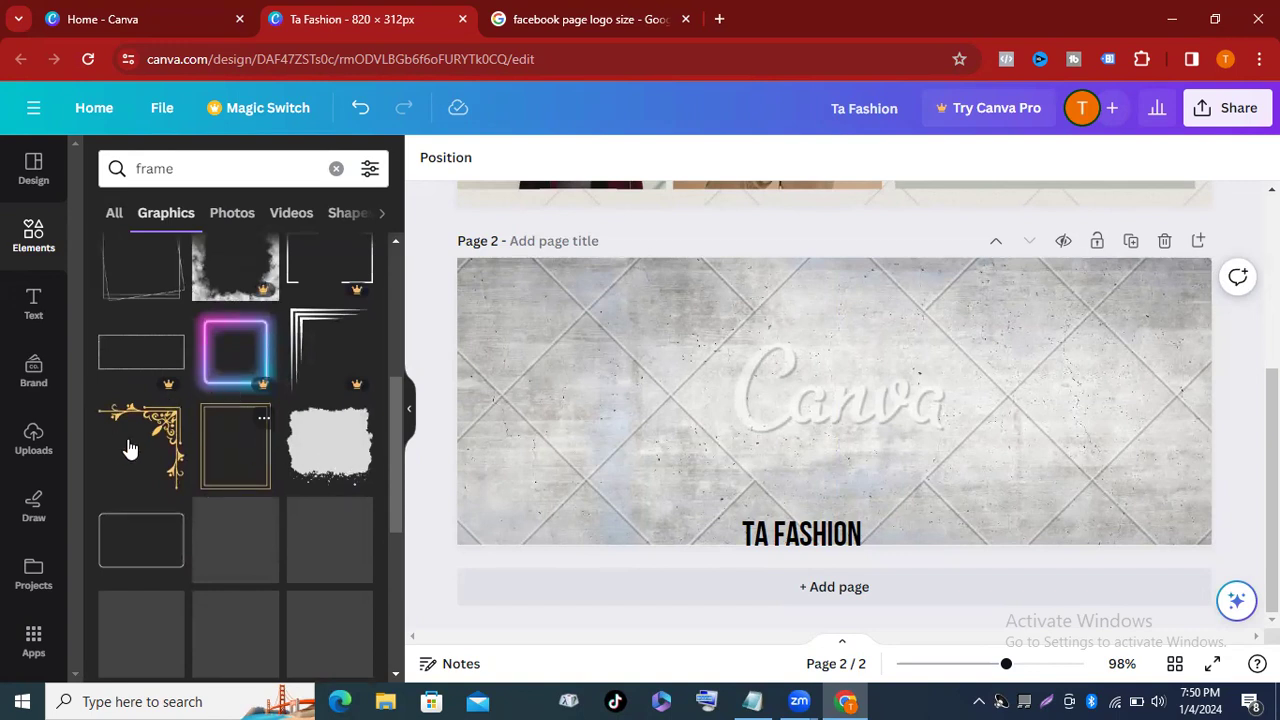
{"action": "scroll", "coordinate": [151, 466], "scroll_direction": "down", "scroll_amount": 1}
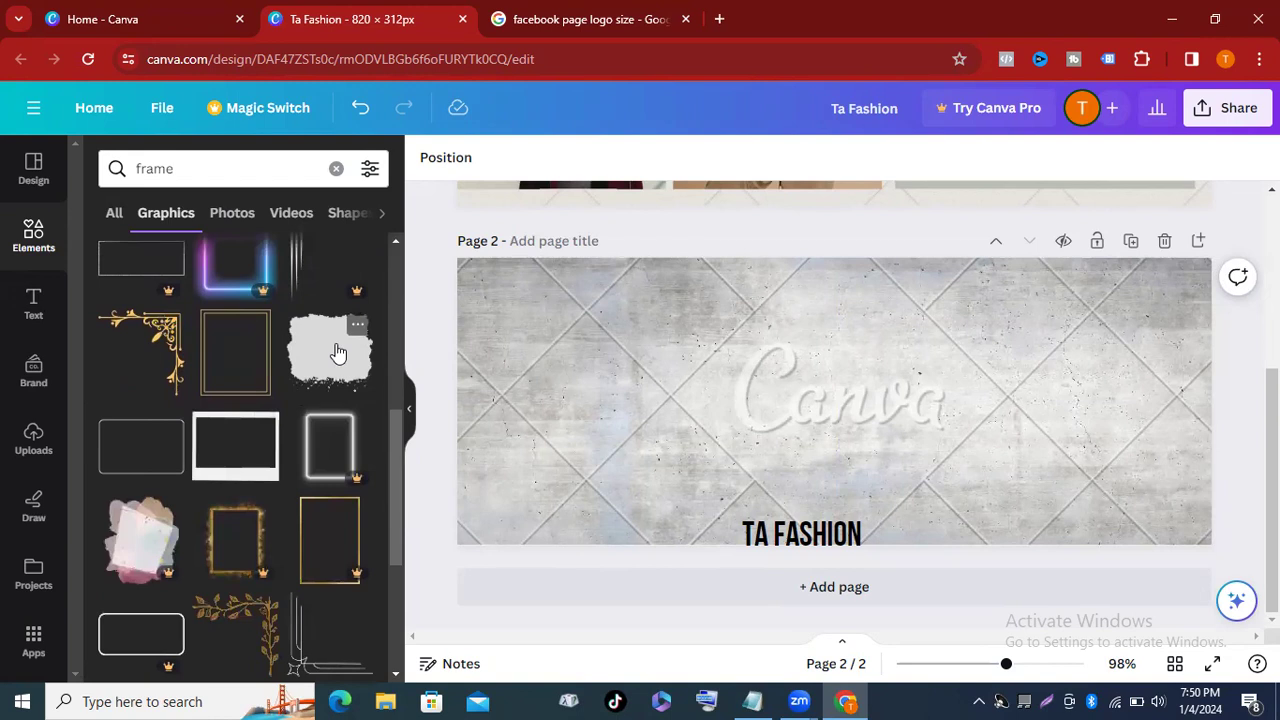
Try the light grey brushed-edge shape on page 2, and delete it from the page.
{"action": "left_click_drag", "start_coordinate": [817, 403], "coordinate": [686, 395]}
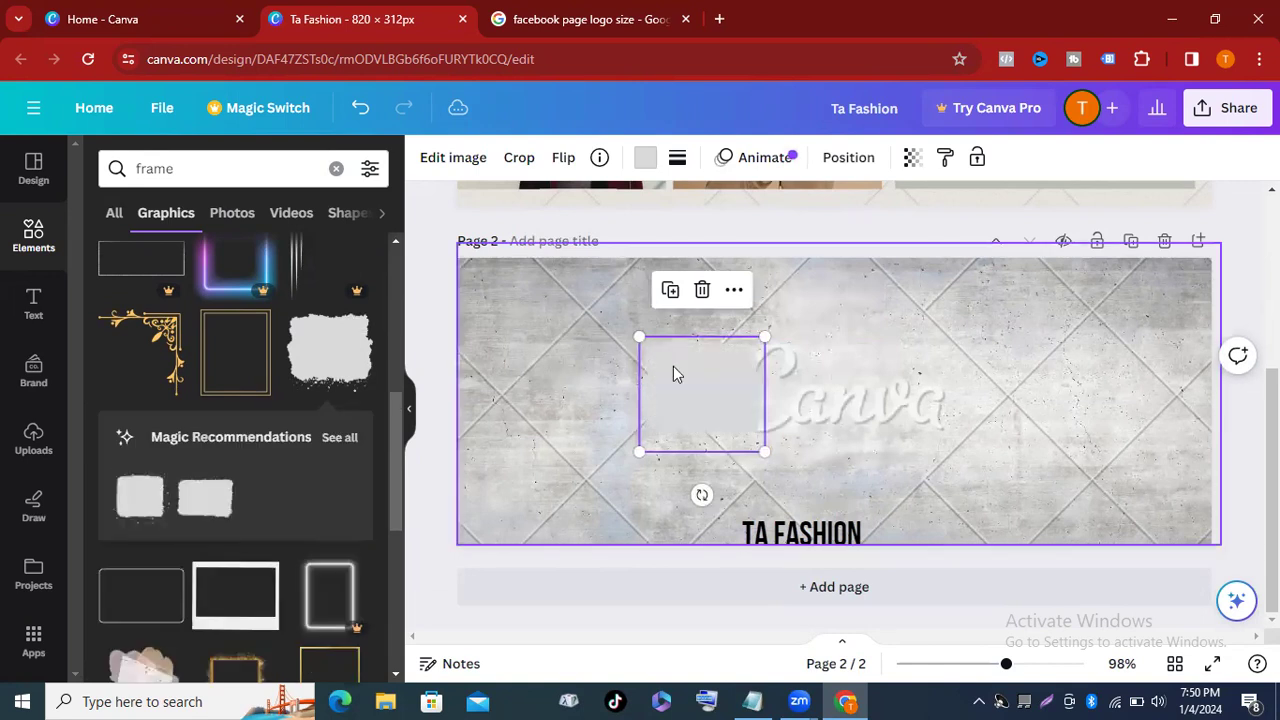
{"action": "left_click", "coordinate": [702, 291]}
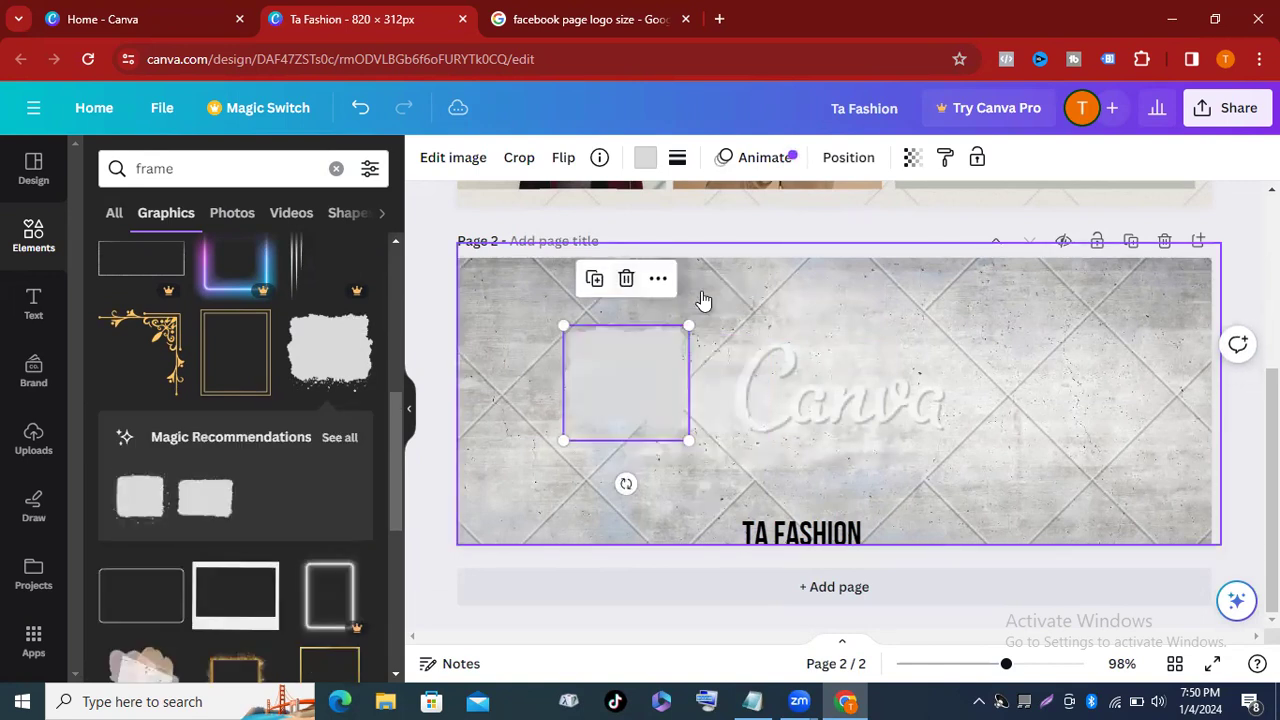
{"action": "left_click", "coordinate": [551, 297]}
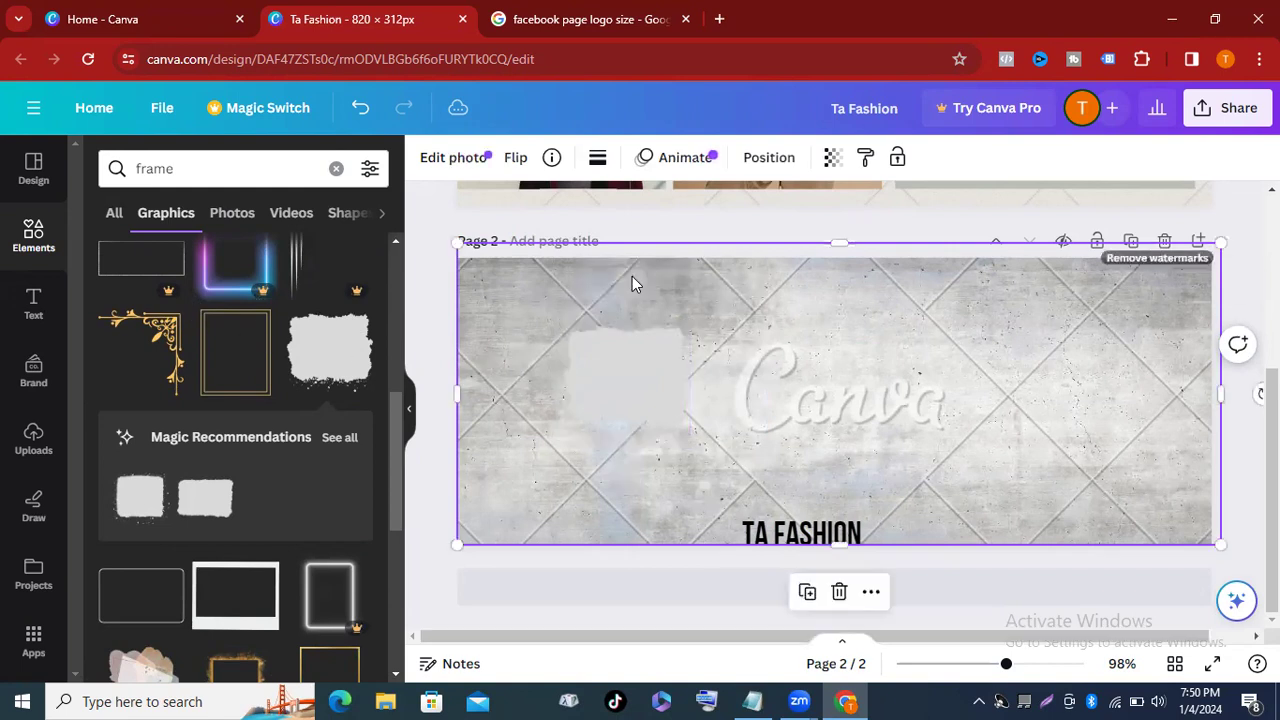
{"action": "left_click", "coordinate": [596, 371]}
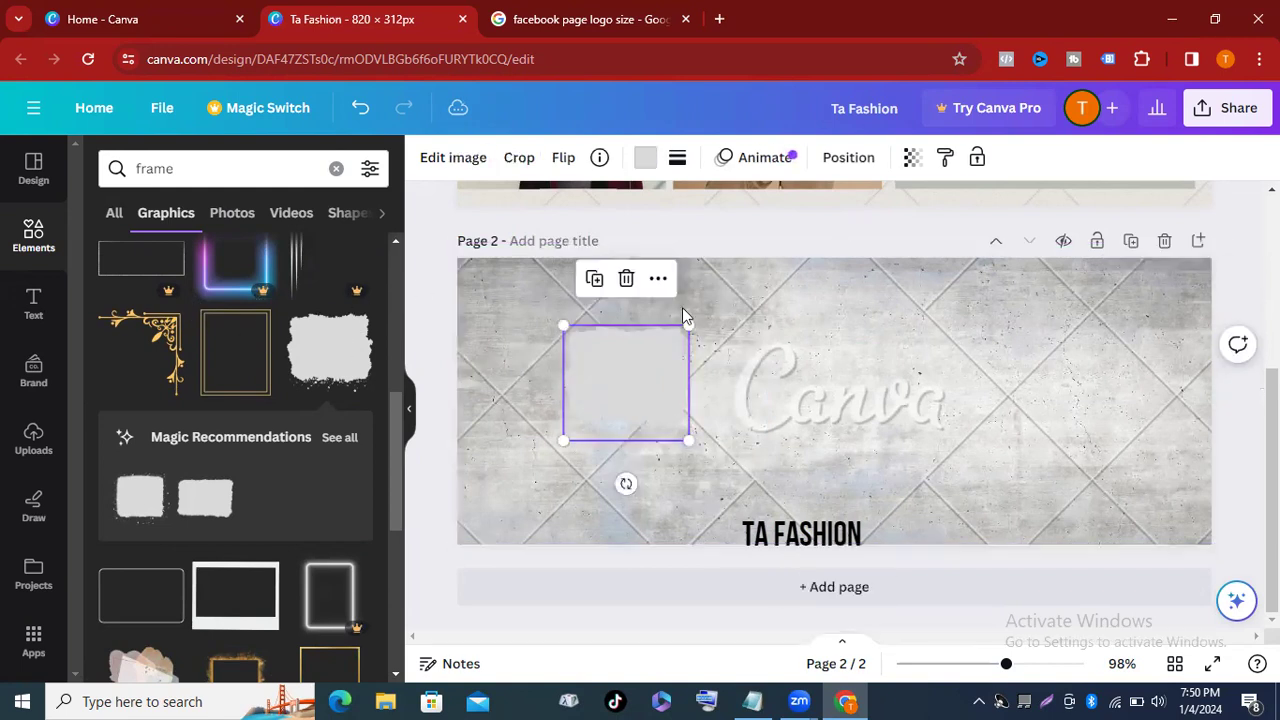
{"action": "left_click", "coordinate": [625, 277]}
Add the thin gold portrait frame to page 2, place it near the page's left edge and enlarge it to nearly the page height.
{"action": "scroll", "coordinate": [257, 391], "scroll_direction": "down", "scroll_amount": 5}
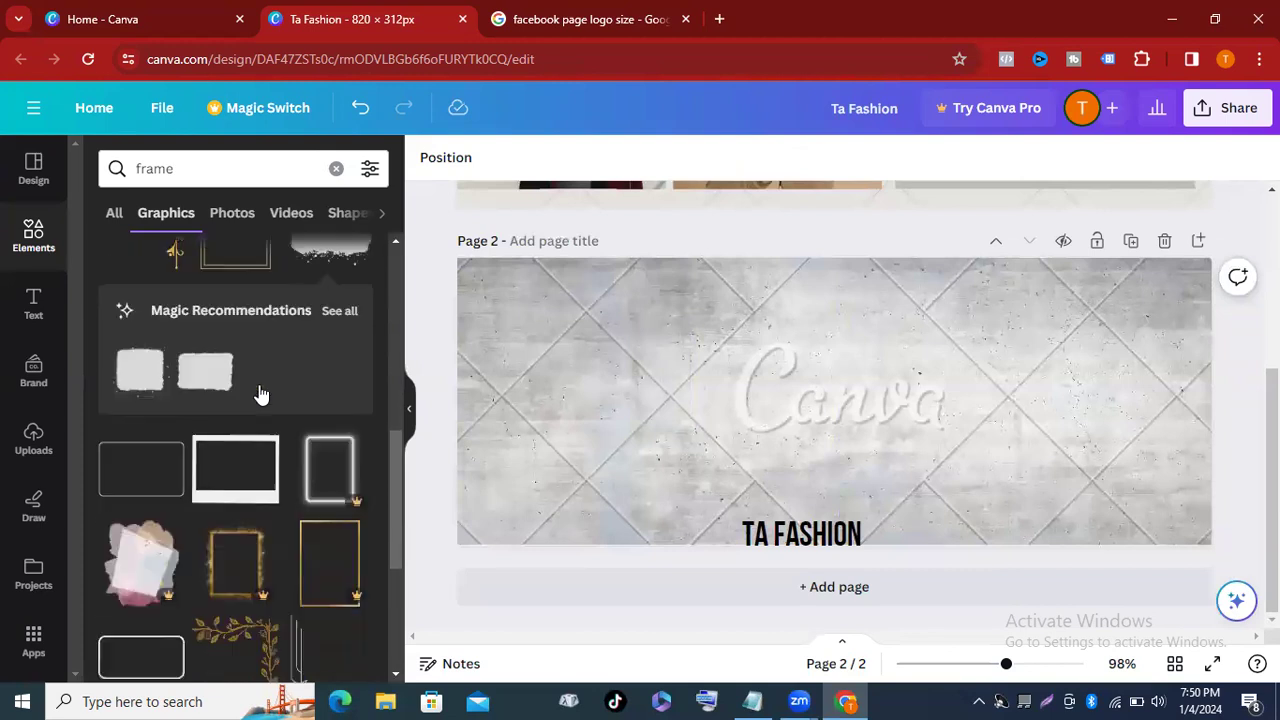
{"action": "scroll", "coordinate": [245, 430], "scroll_direction": "down", "scroll_amount": 1}
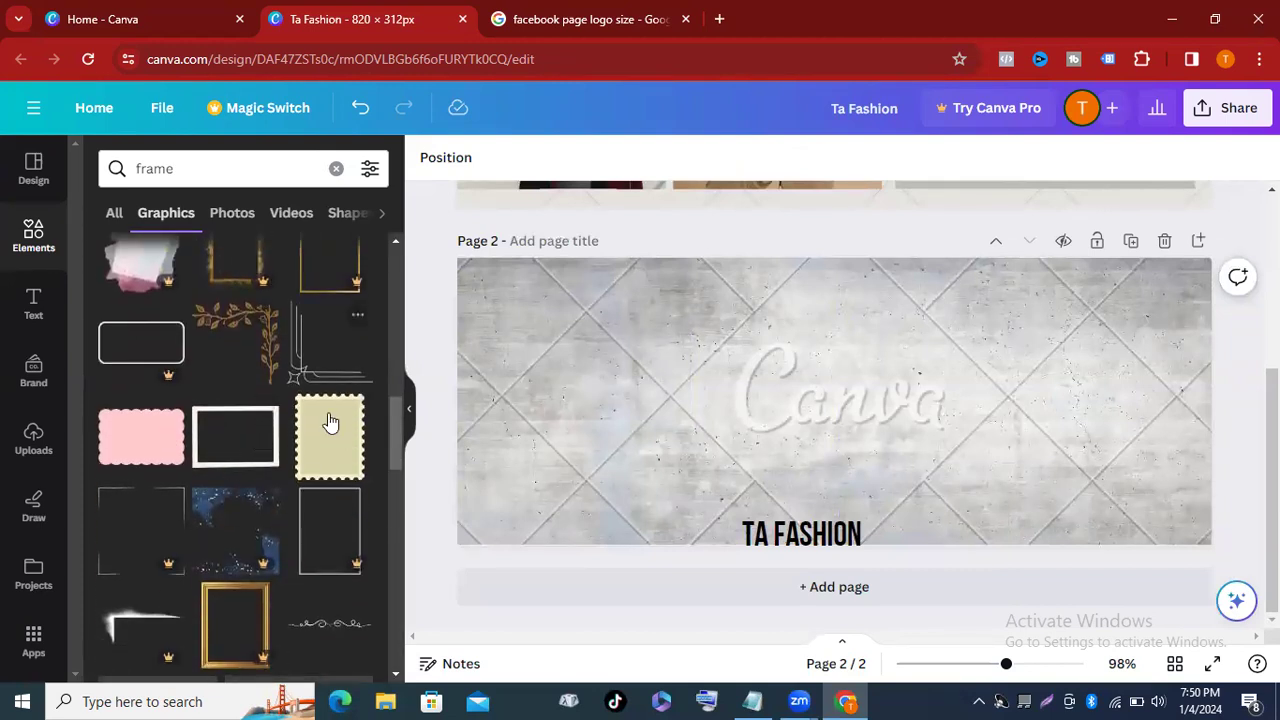
{"action": "scroll", "coordinate": [245, 432], "scroll_direction": "down", "scroll_amount": 3}
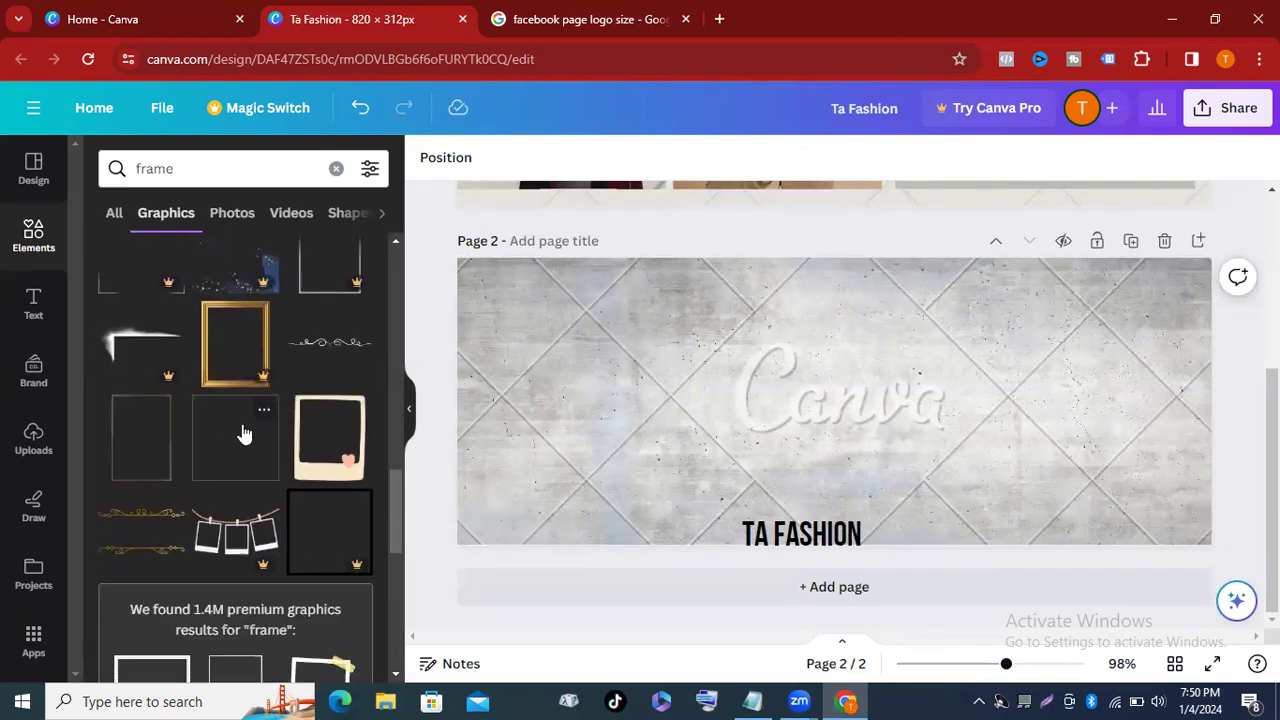
{"action": "left_click", "coordinate": [138, 428]}
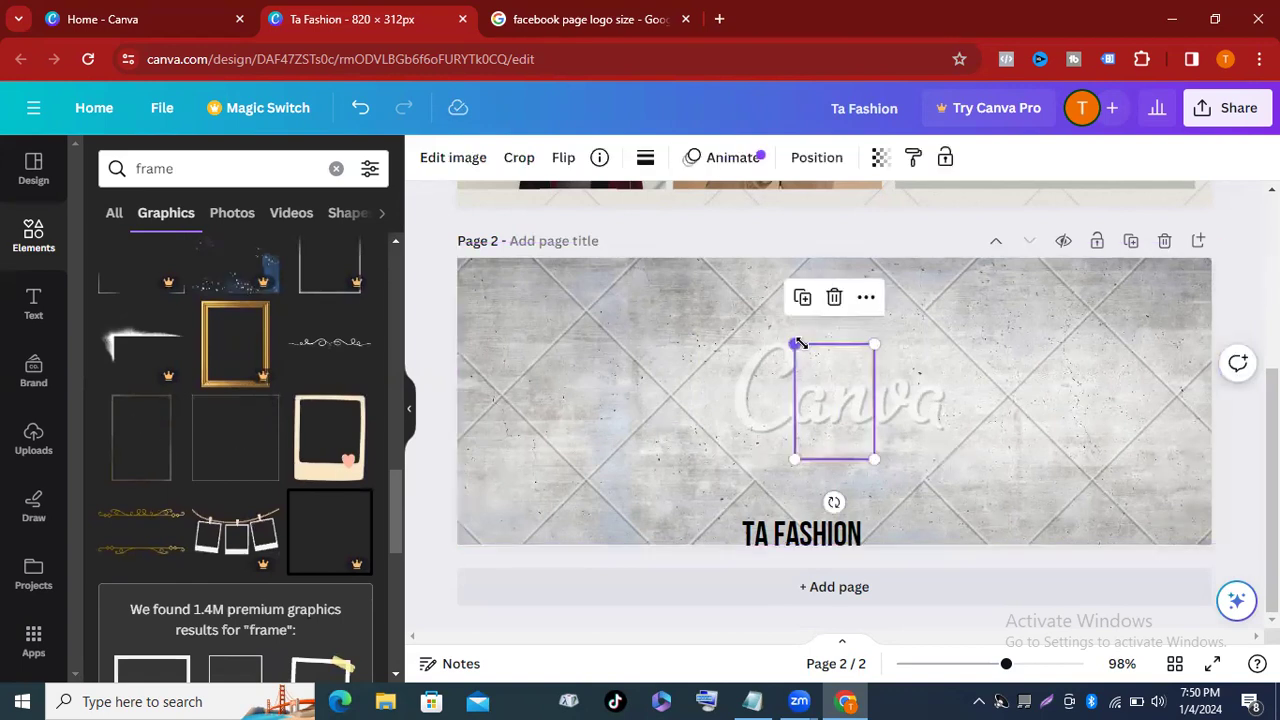
{"action": "left_click_drag", "start_coordinate": [795, 338], "coordinate": [736, 303]}
{"action": "left_click_drag", "start_coordinate": [814, 406], "coordinate": [597, 409]}
{"action": "left_click_drag", "start_coordinate": [656, 454], "coordinate": [597, 448]}
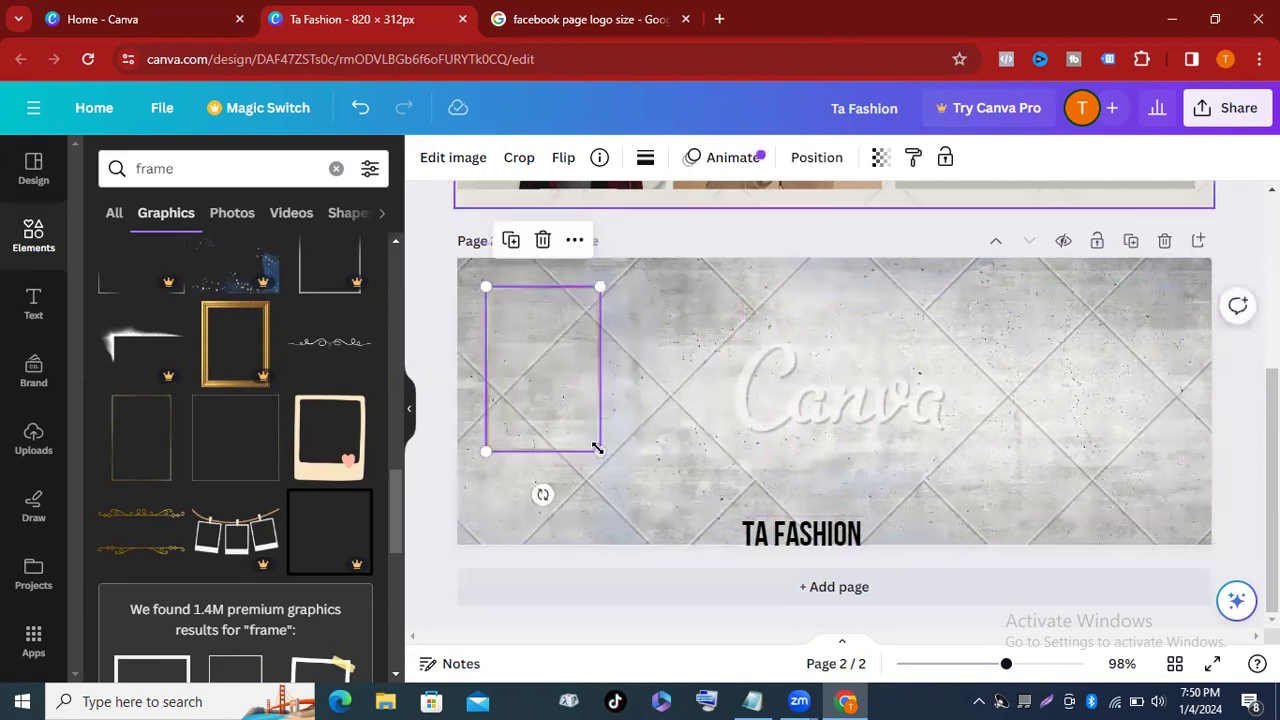
{"action": "left_click_drag", "start_coordinate": [598, 449], "coordinate": [671, 520]}
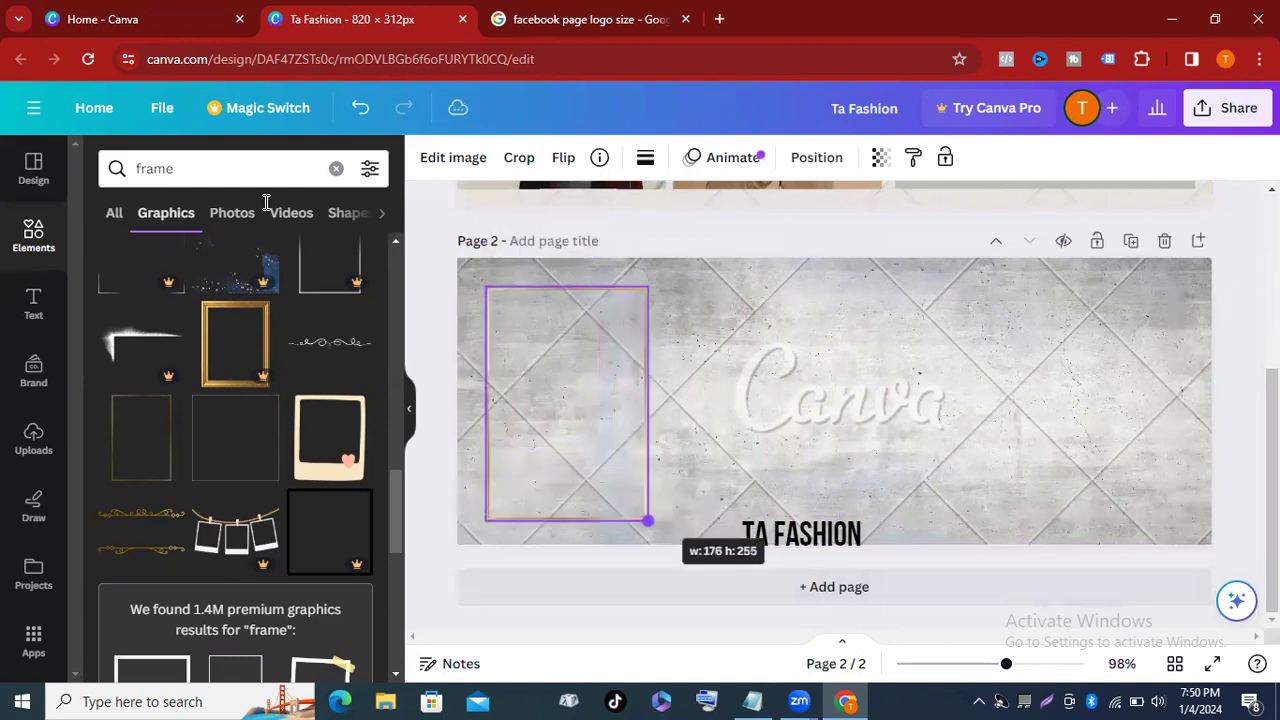
Replace the "frame" search in the elements with "clothing" and show the photo results.
{"action": "left_click", "coordinate": [196, 168]}
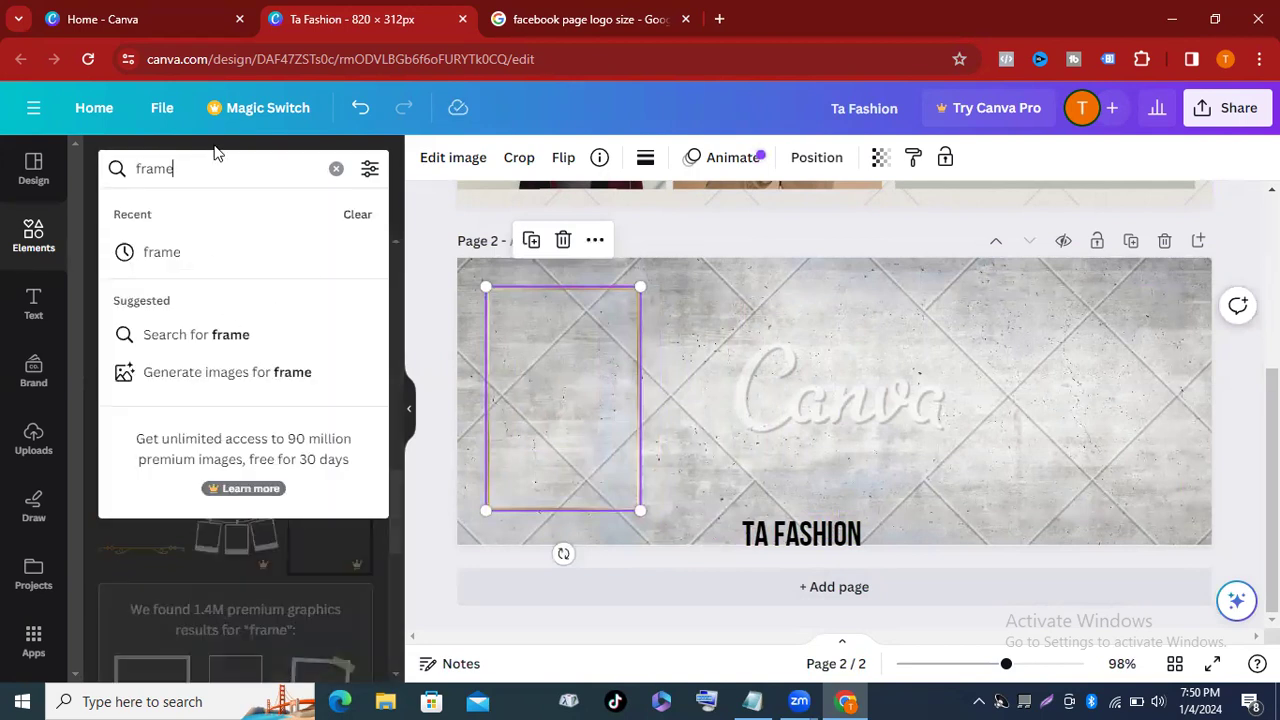
{"action": "key", "text": "BackSpace"}
{"action": "key", "text": "BackSpace"}
{"action": "key", "text": "BackSpace"}
{"action": "key", "text": "BackSpace"}
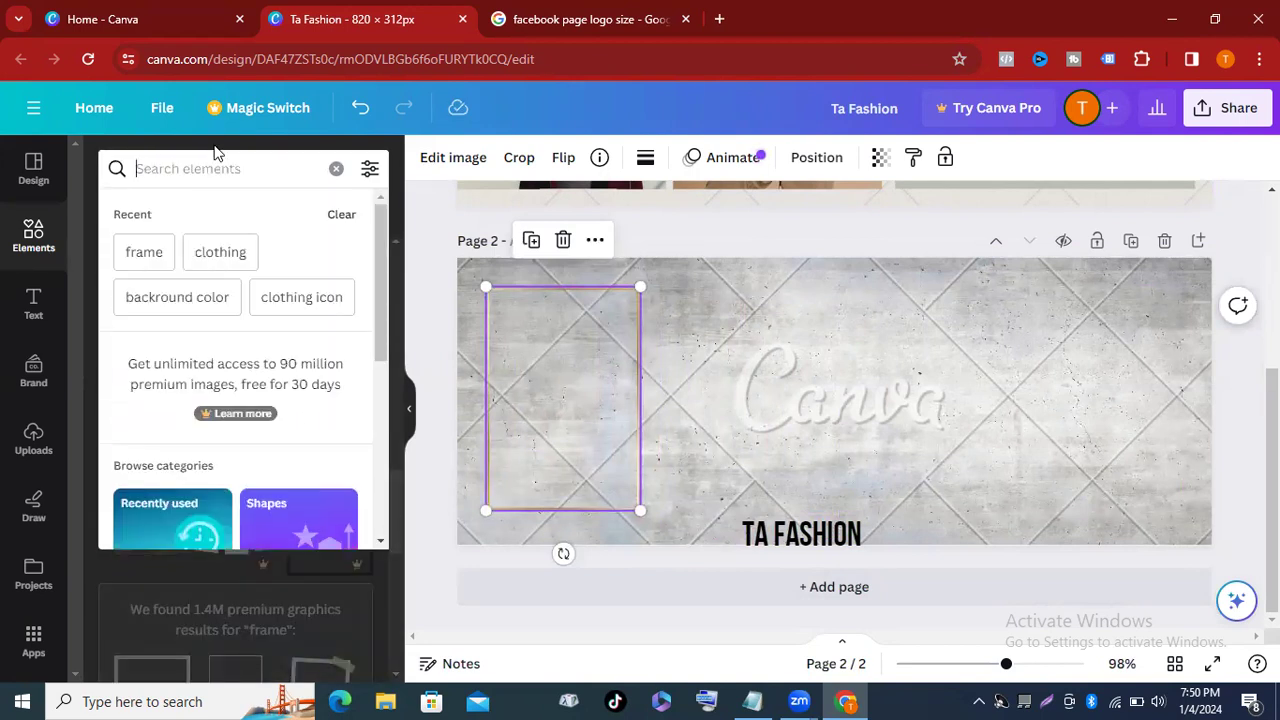
{"action": "type", "text": "clo"}
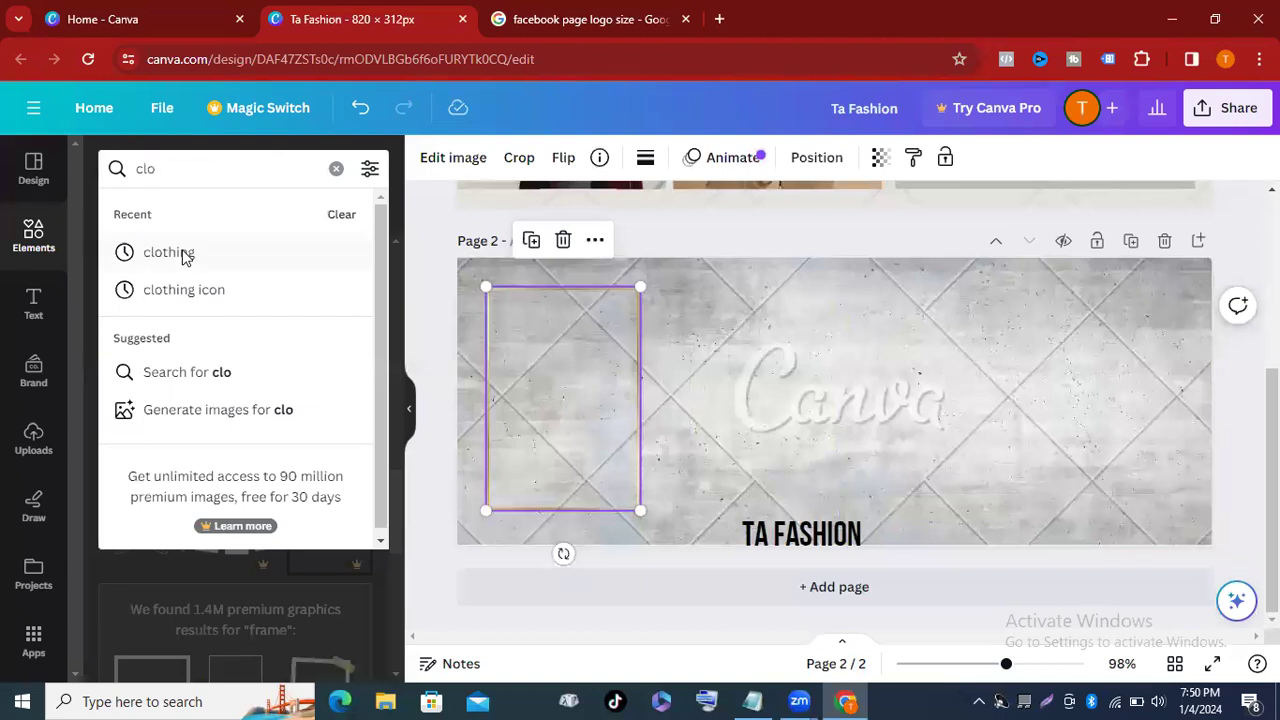
{"action": "left_click", "coordinate": [183, 253]}
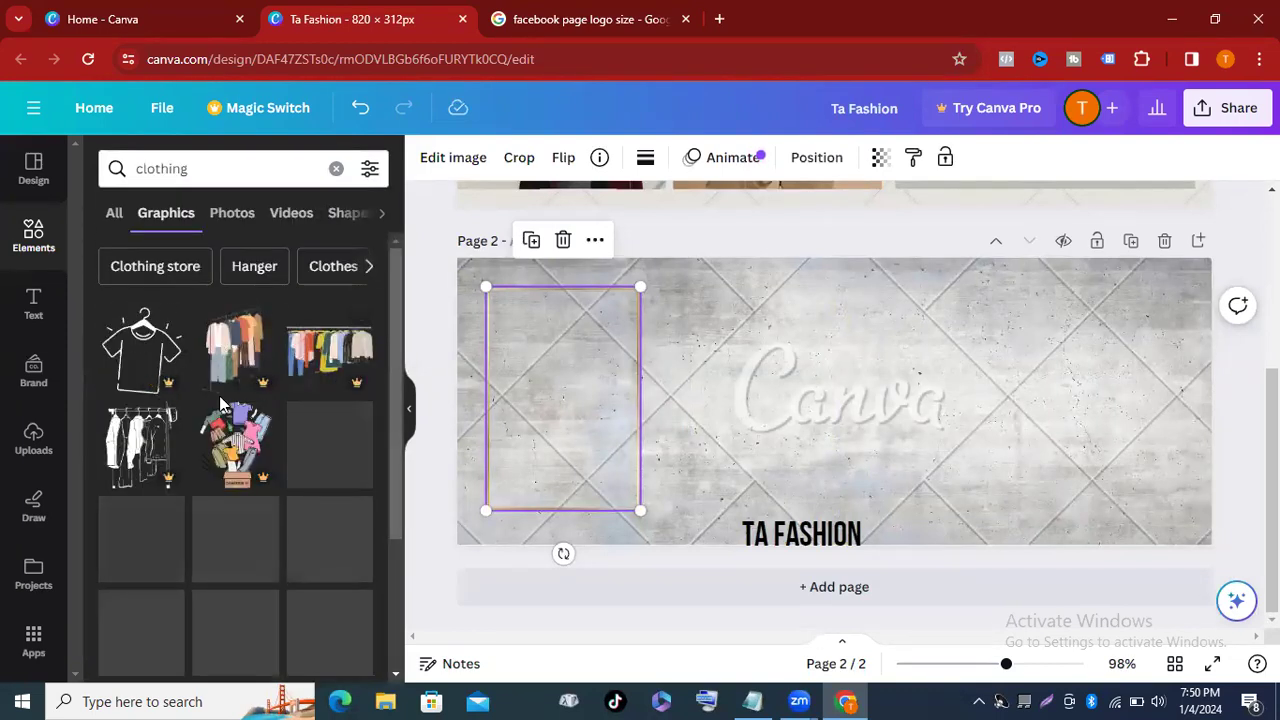
{"action": "left_click", "coordinate": [233, 218]}
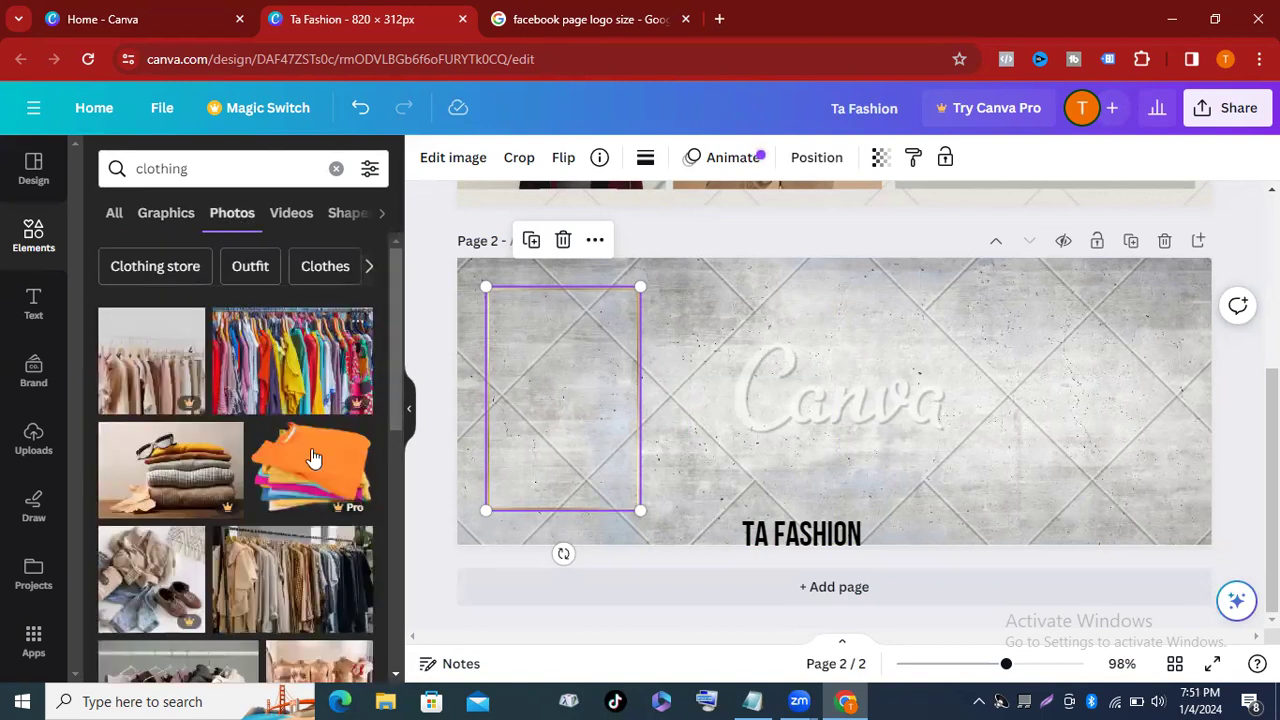
Add the folded sweaters photo with sunglasses to page 2, then resize and crop it to cover the thin gold frame.
{"action": "left_click", "coordinate": [203, 478]}
{"action": "left_click_drag", "start_coordinate": [975, 422], "coordinate": [770, 422]}
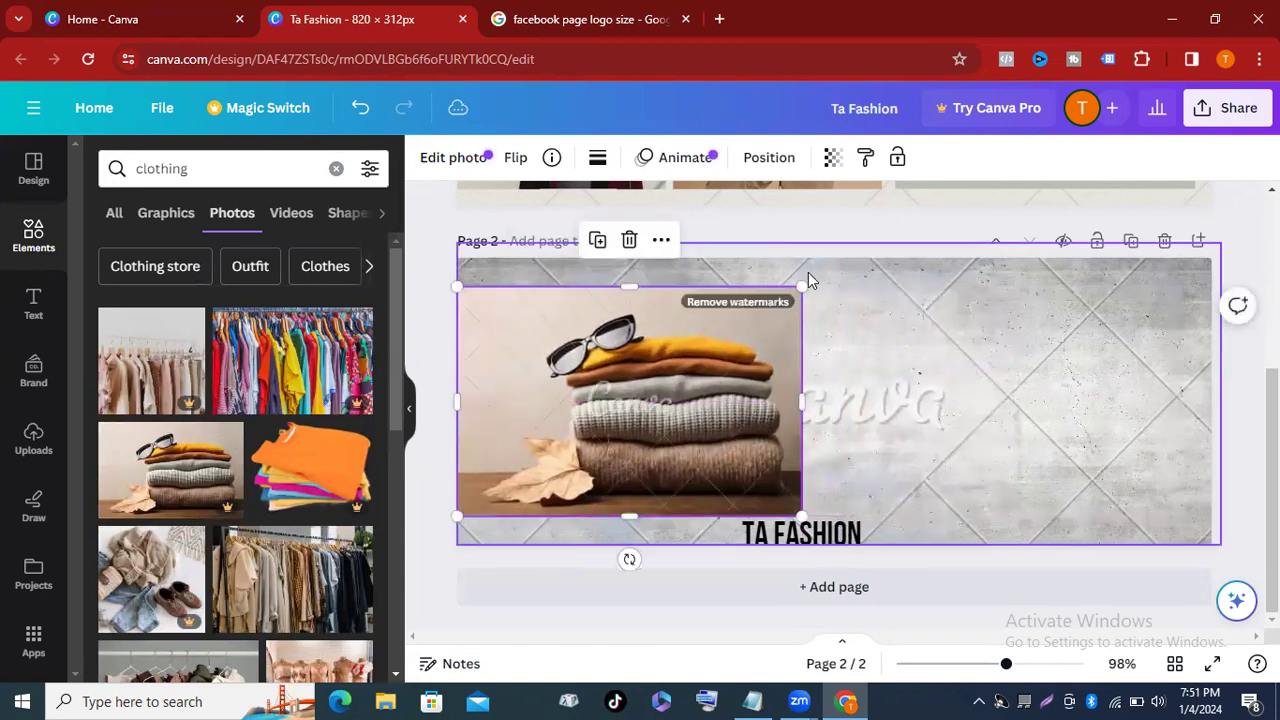
{"action": "left_click_drag", "start_coordinate": [804, 286], "coordinate": [660, 381]}
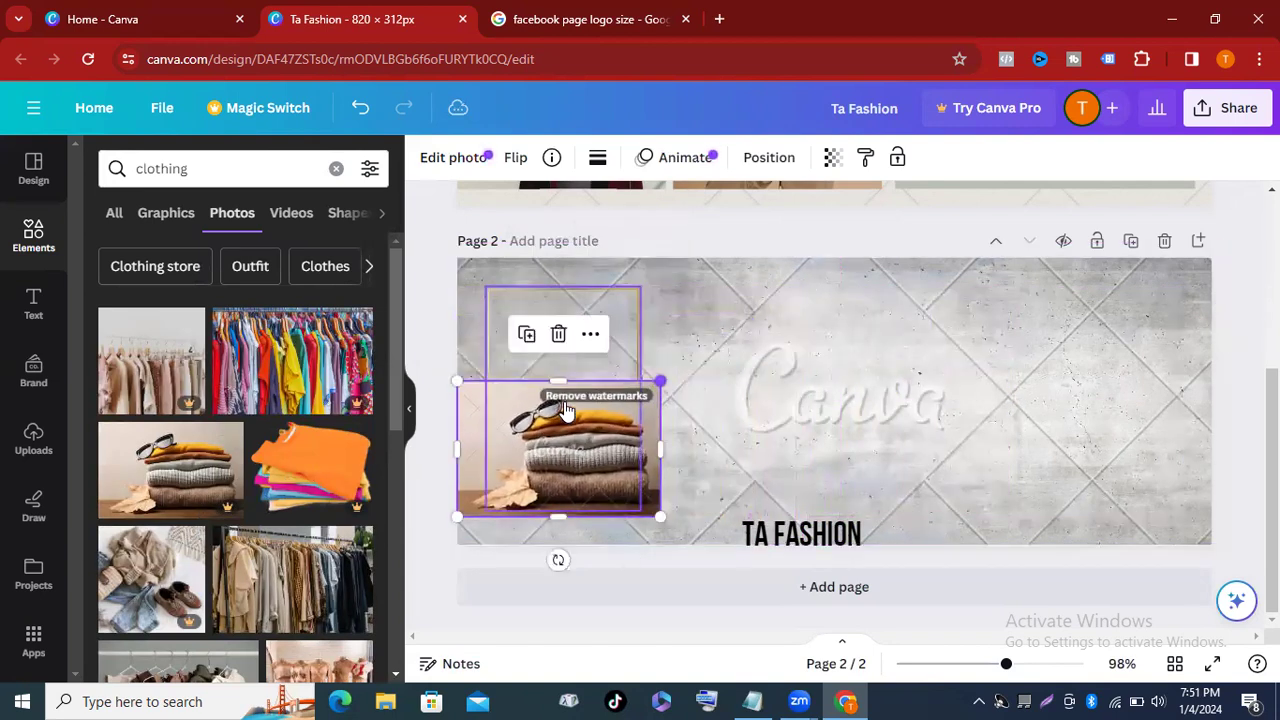
{"action": "left_click_drag", "start_coordinate": [561, 380], "coordinate": [559, 274]}
{"action": "left_click_drag", "start_coordinate": [474, 287], "coordinate": [487, 310]}
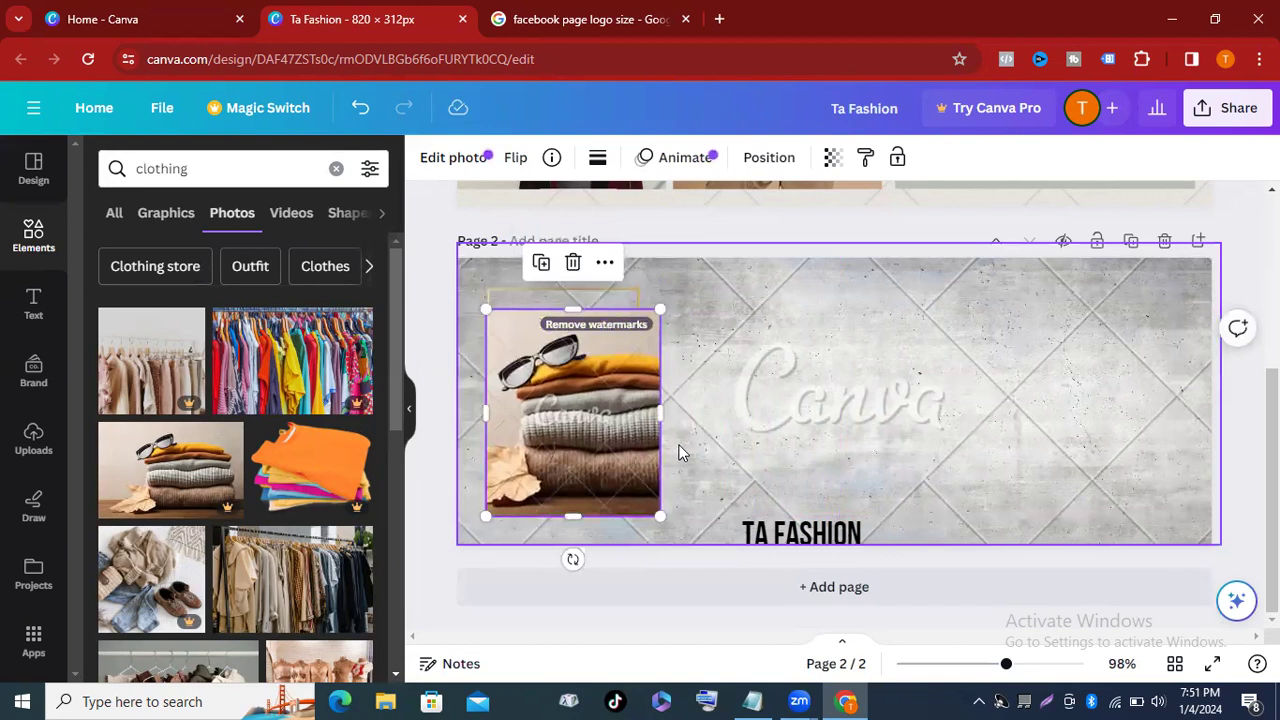
{"action": "left_click_drag", "start_coordinate": [576, 303], "coordinate": [576, 281]}
{"action": "left_click_drag", "start_coordinate": [655, 400], "coordinate": [642, 399]}
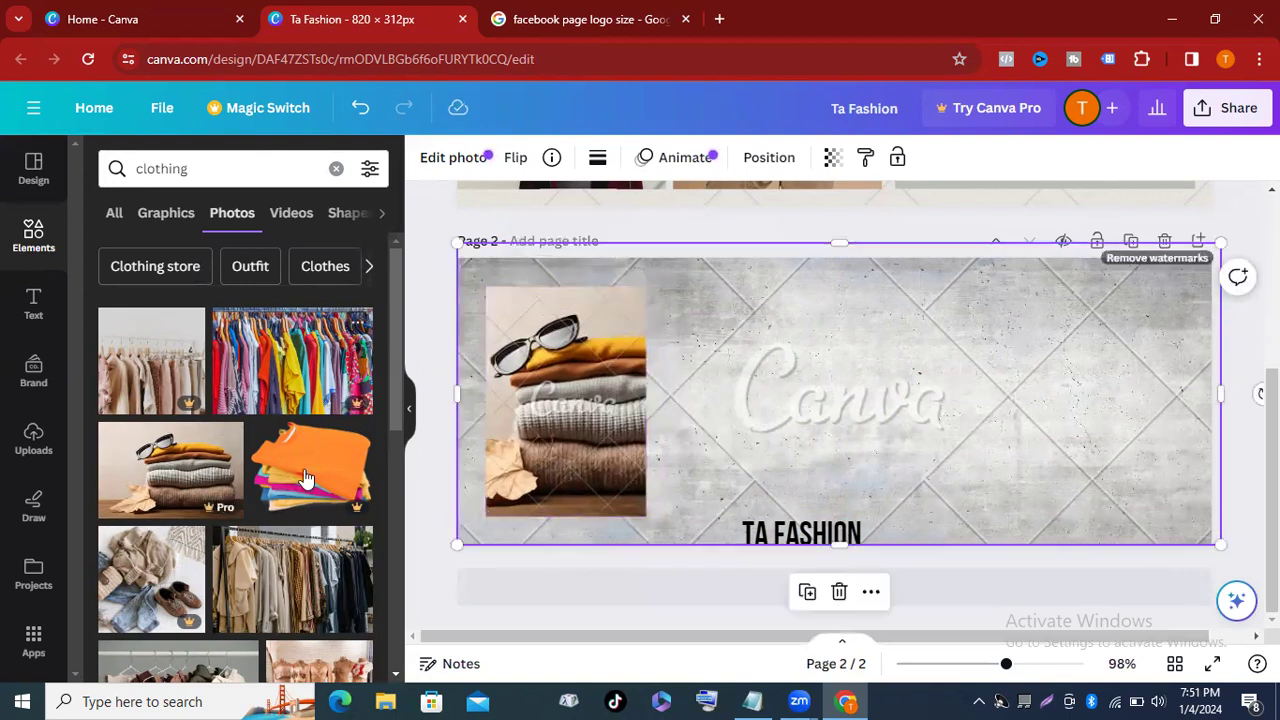
Clear the "clothing" term from the elements search.
{"action": "scroll", "coordinate": [224, 490], "scroll_direction": "down", "scroll_amount": 2}
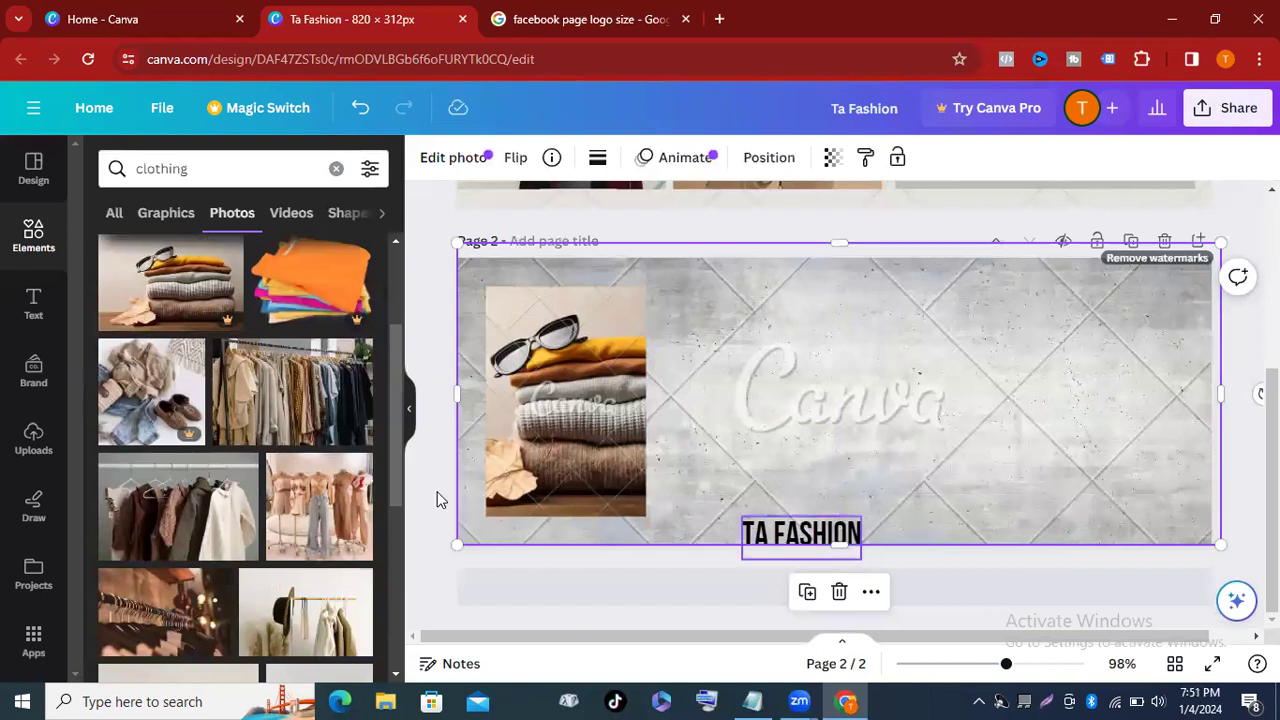
{"action": "scroll", "coordinate": [190, 503], "scroll_direction": "down", "scroll_amount": 2}
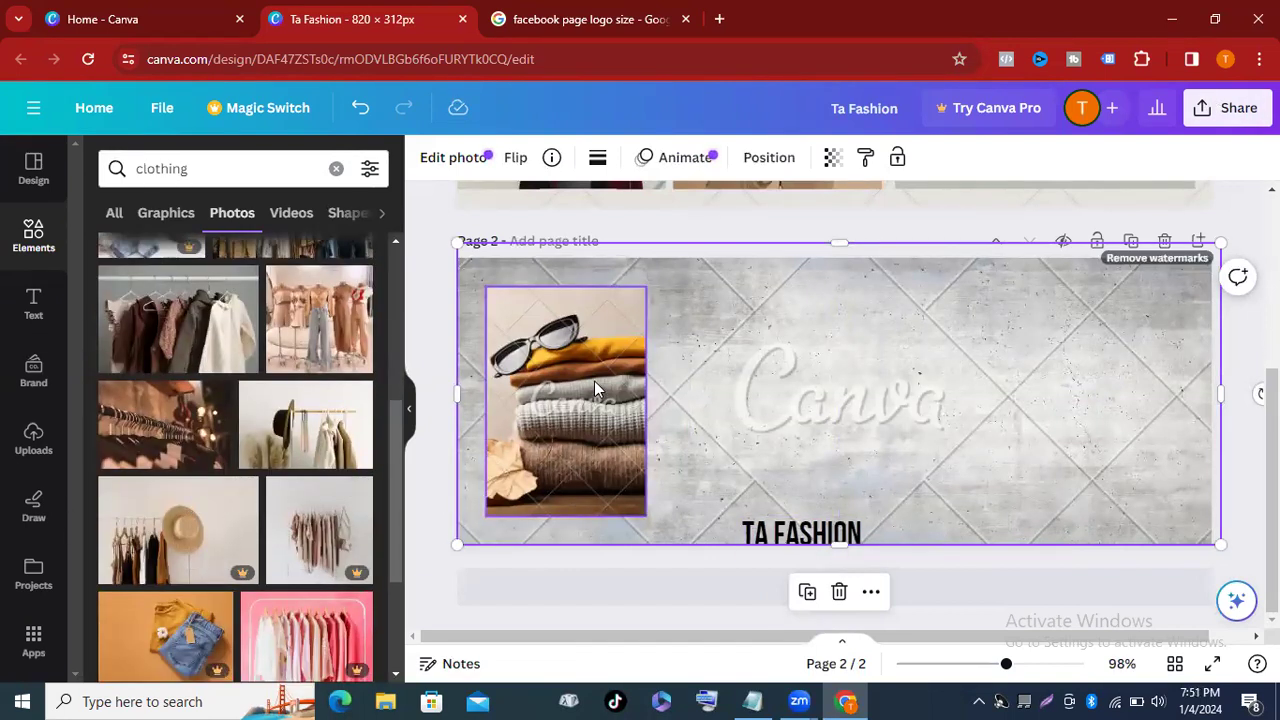
{"action": "left_click", "coordinate": [33, 235]}
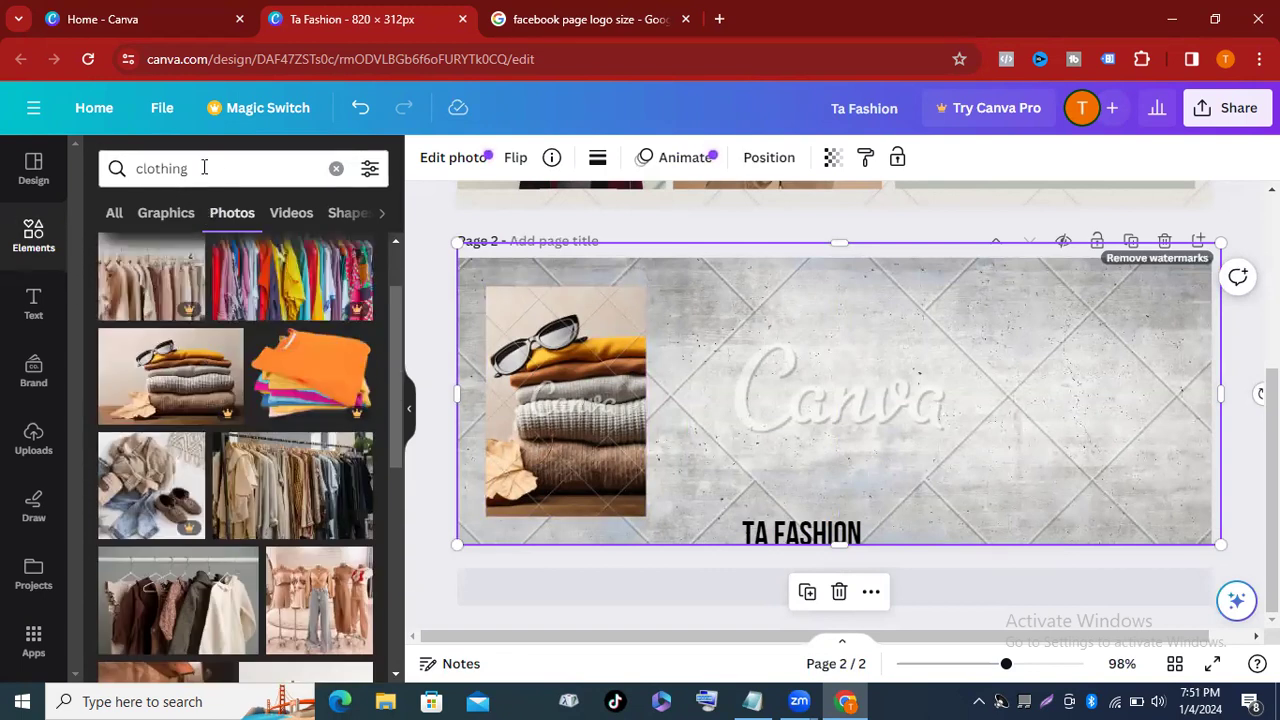
{"action": "left_click", "coordinate": [204, 168]}
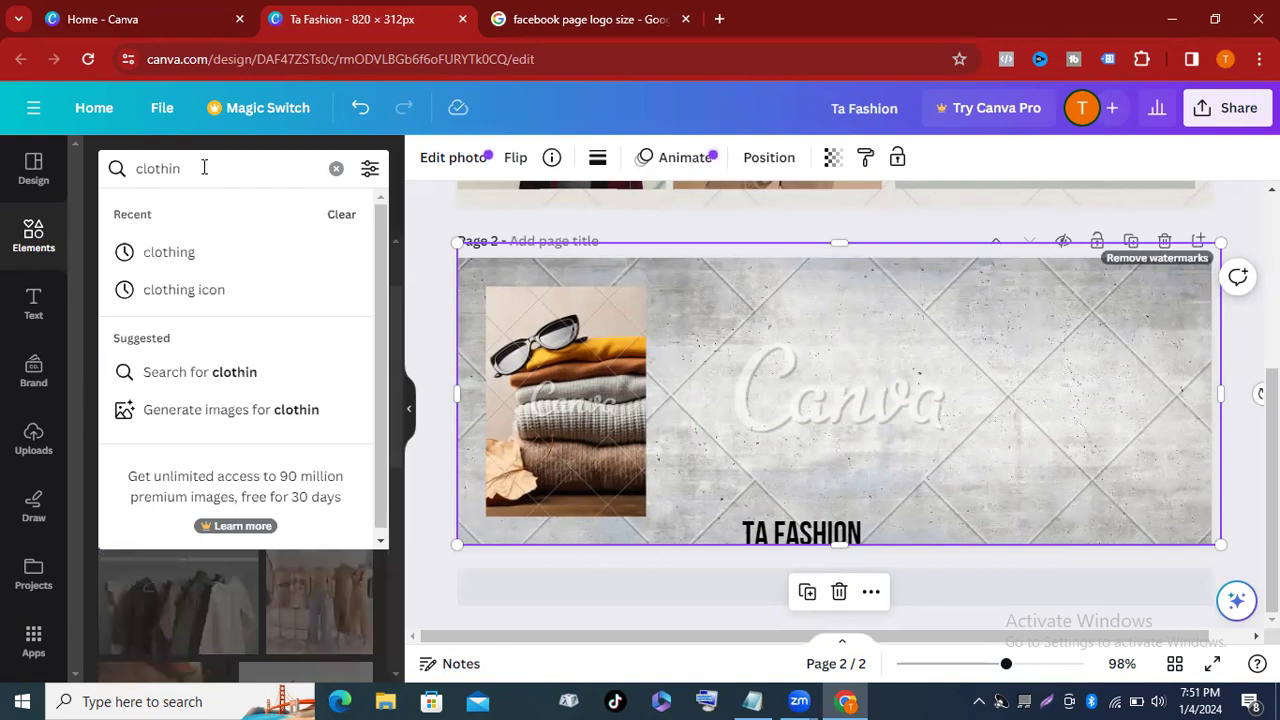
{"action": "key", "text": "BackSpace"}
{"action": "key", "text": "BackSpace"}
{"action": "key", "text": "BackSpace"}
{"action": "key", "text": "BackSpace"}
{"action": "key", "text": "BackSpace"}
{"action": "key", "text": "BackSpace"}
{"action": "key", "text": "BackSpace"}
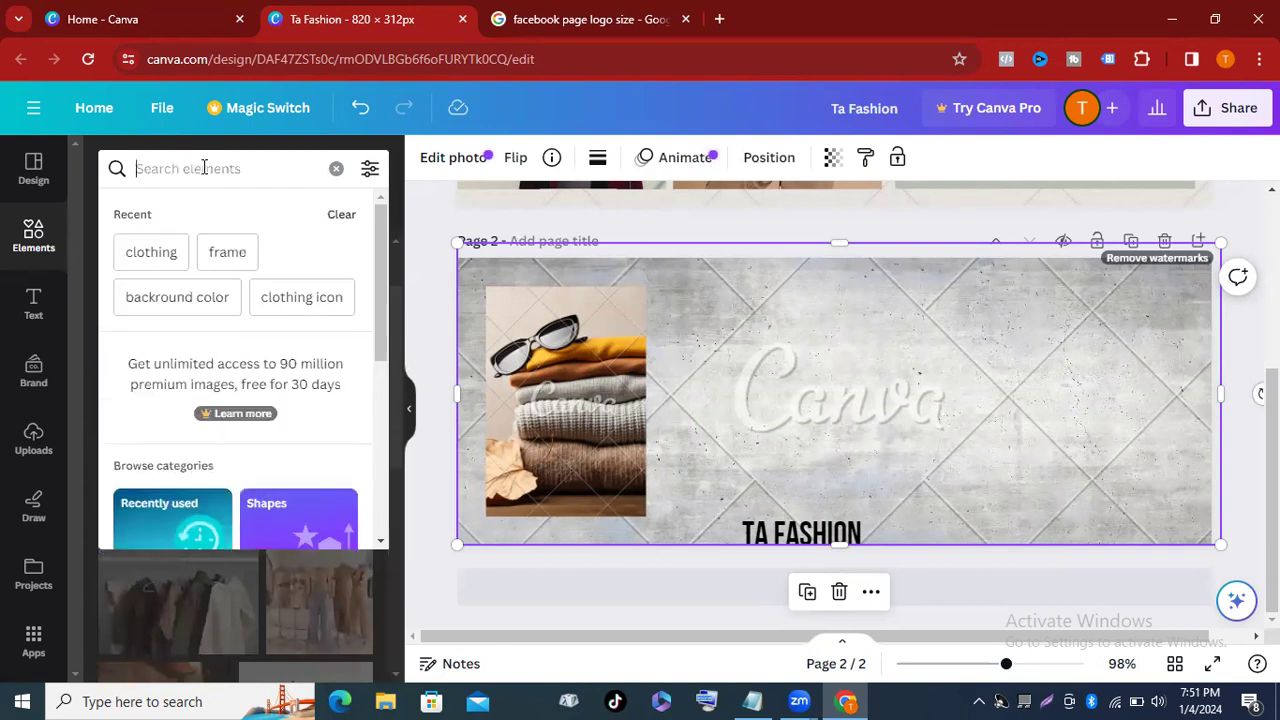
Look through the remaining clothing photos for another picture to put on page 2.
{"action": "left_click", "coordinate": [845, 400]}
{"action": "scroll", "coordinate": [330, 307], "scroll_direction": "down", "scroll_amount": 5}
{"action": "scroll", "coordinate": [330, 307], "scroll_direction": "down", "scroll_amount": 3}
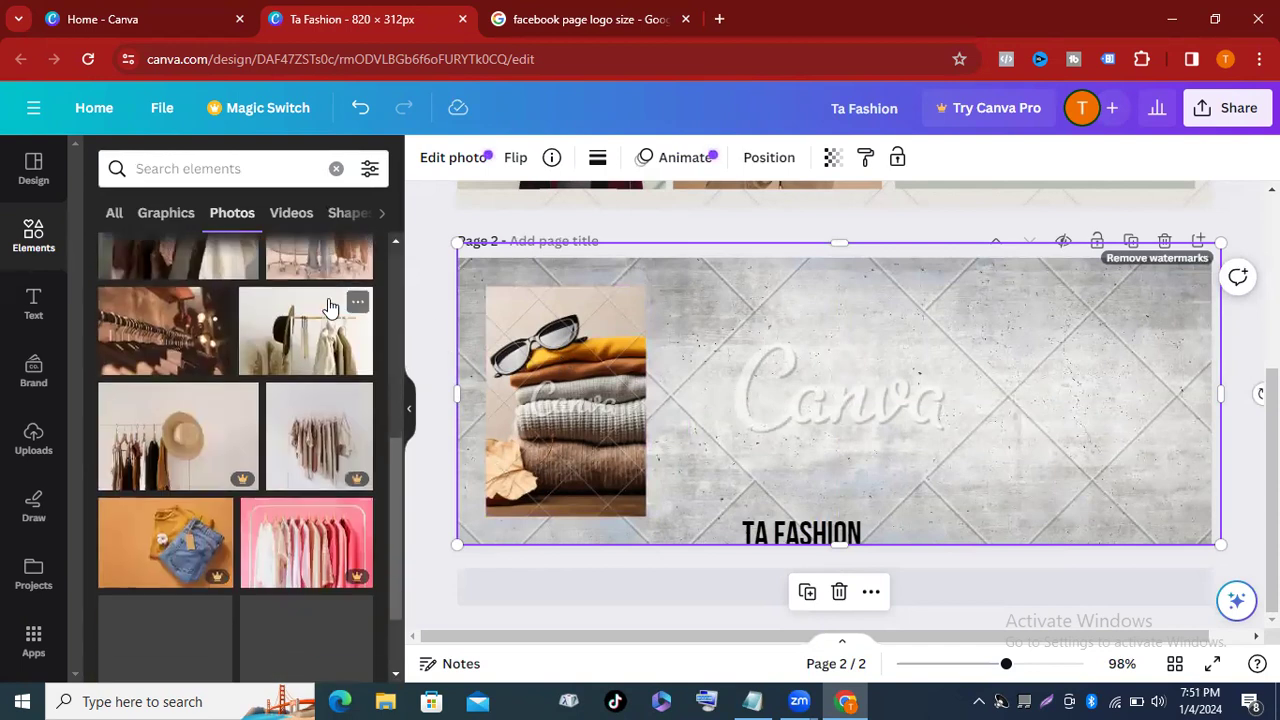
{"action": "scroll", "coordinate": [325, 309], "scroll_direction": "down", "scroll_amount": 5}
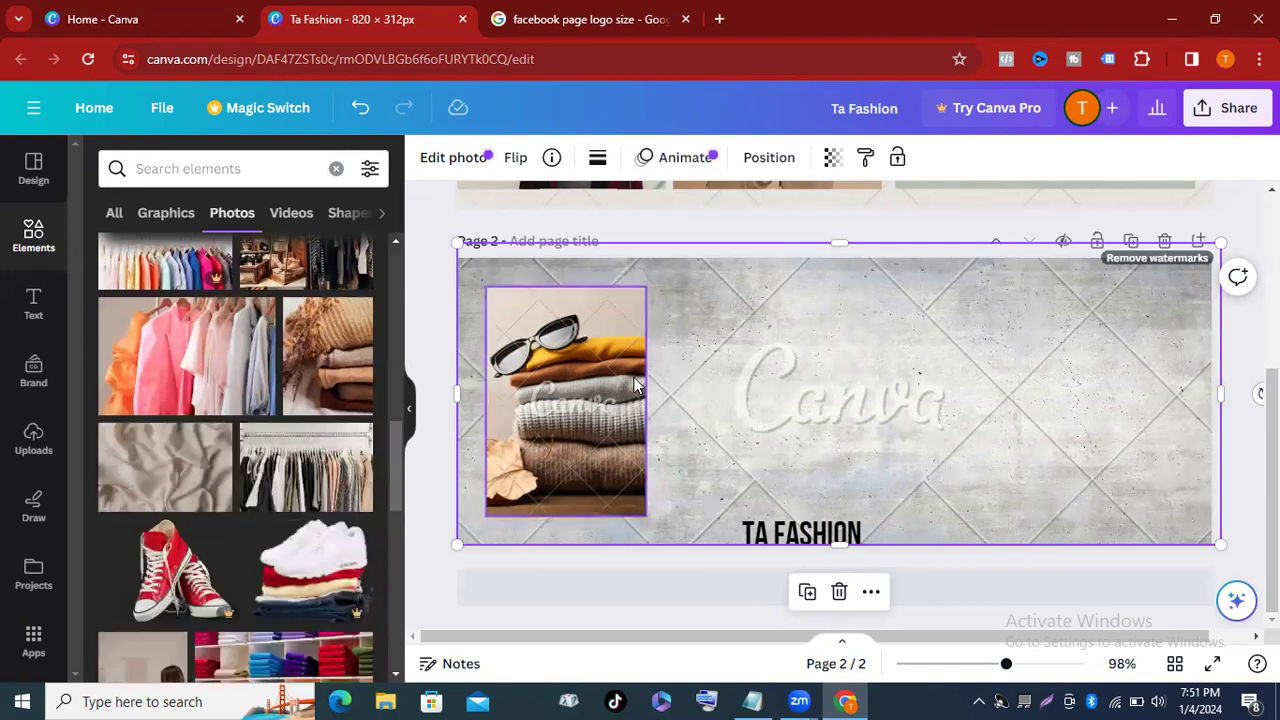
{"action": "scroll", "coordinate": [258, 430], "scroll_direction": "down", "scroll_amount": 10}
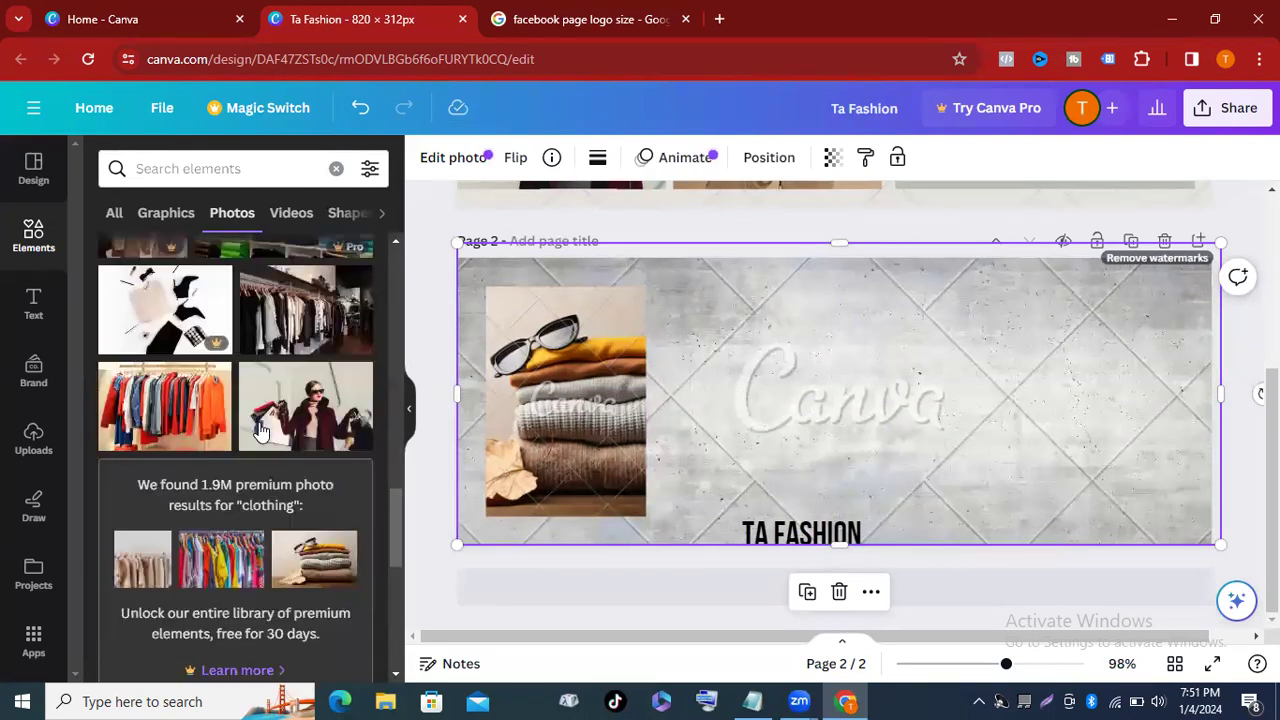
{"action": "scroll", "coordinate": [258, 430], "scroll_direction": "down", "scroll_amount": 4}
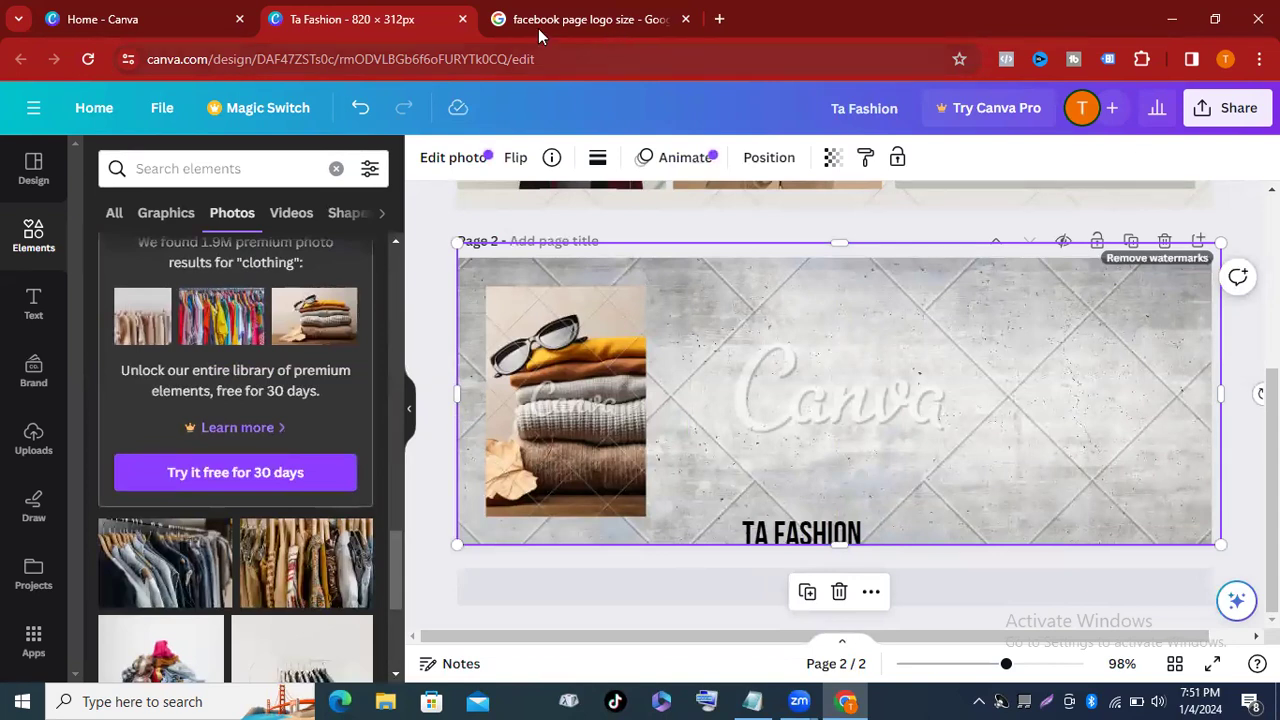